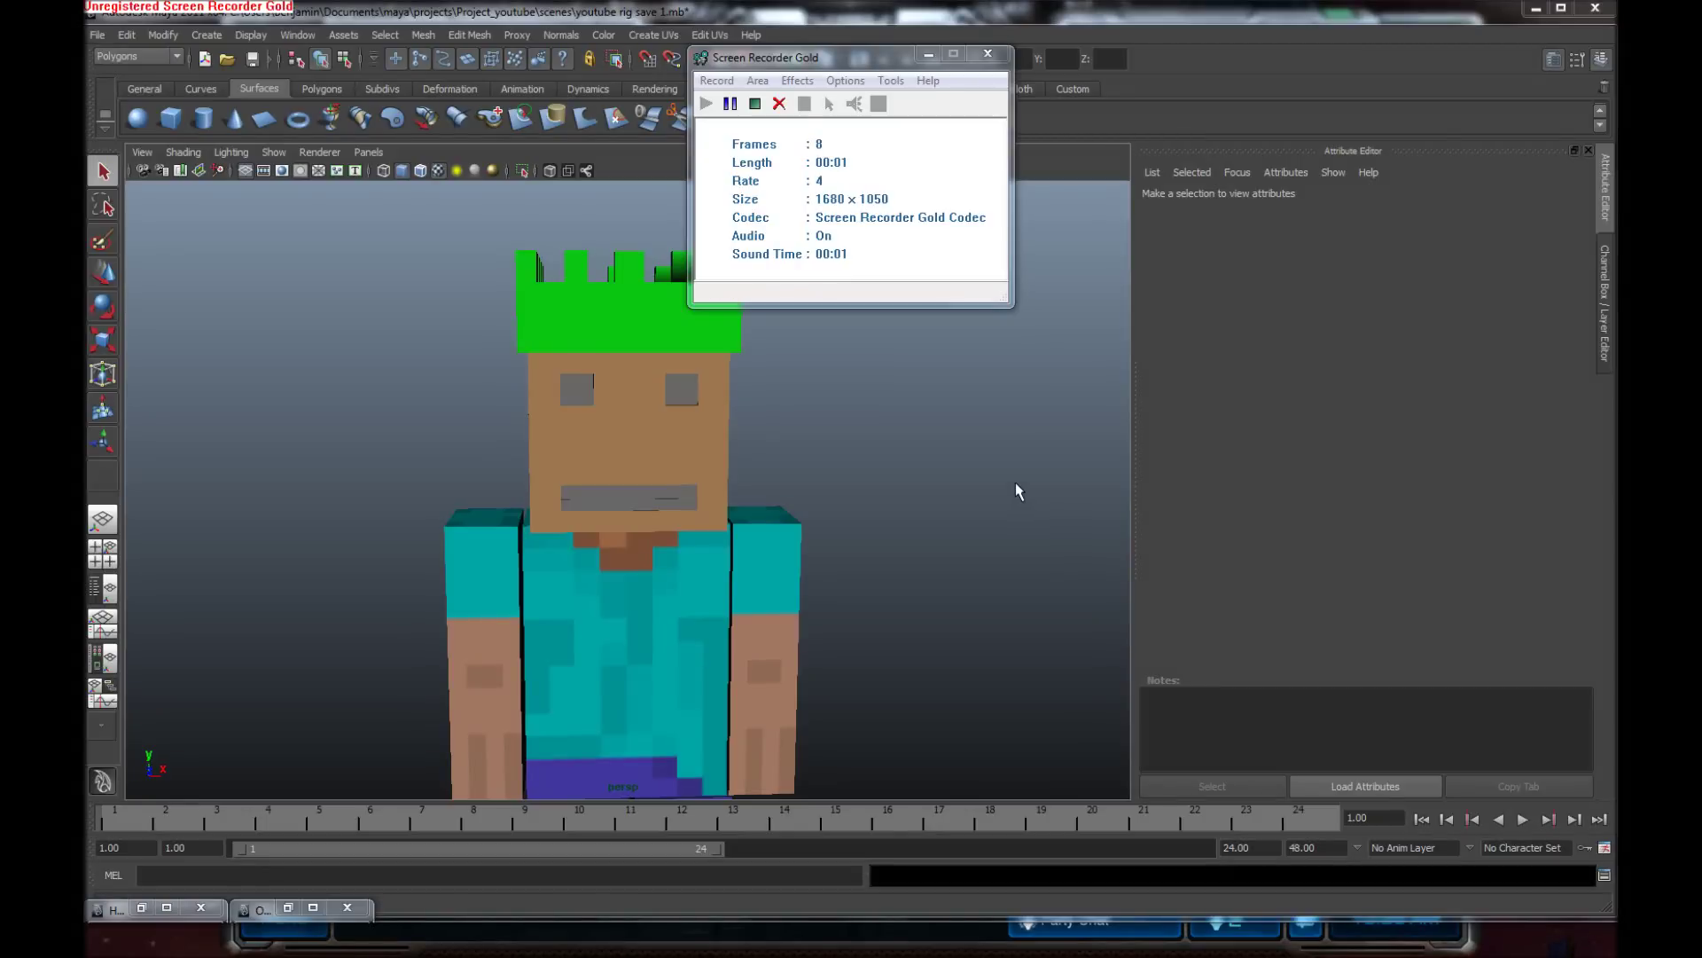
Examine the blocky character model from the side, the front and up close around the face and torso
{"action": "left_click_drag", "start_coordinate": [1011, 490], "coordinate": [782, 497], "text": "alt"}
{"action": "right_click_drag", "start_coordinate": [782, 497], "coordinate": [450, 441], "text": "alt"}
{"action": "middle_click_drag", "start_coordinate": [451, 442], "coordinate": [460, 383], "text": "alt"}
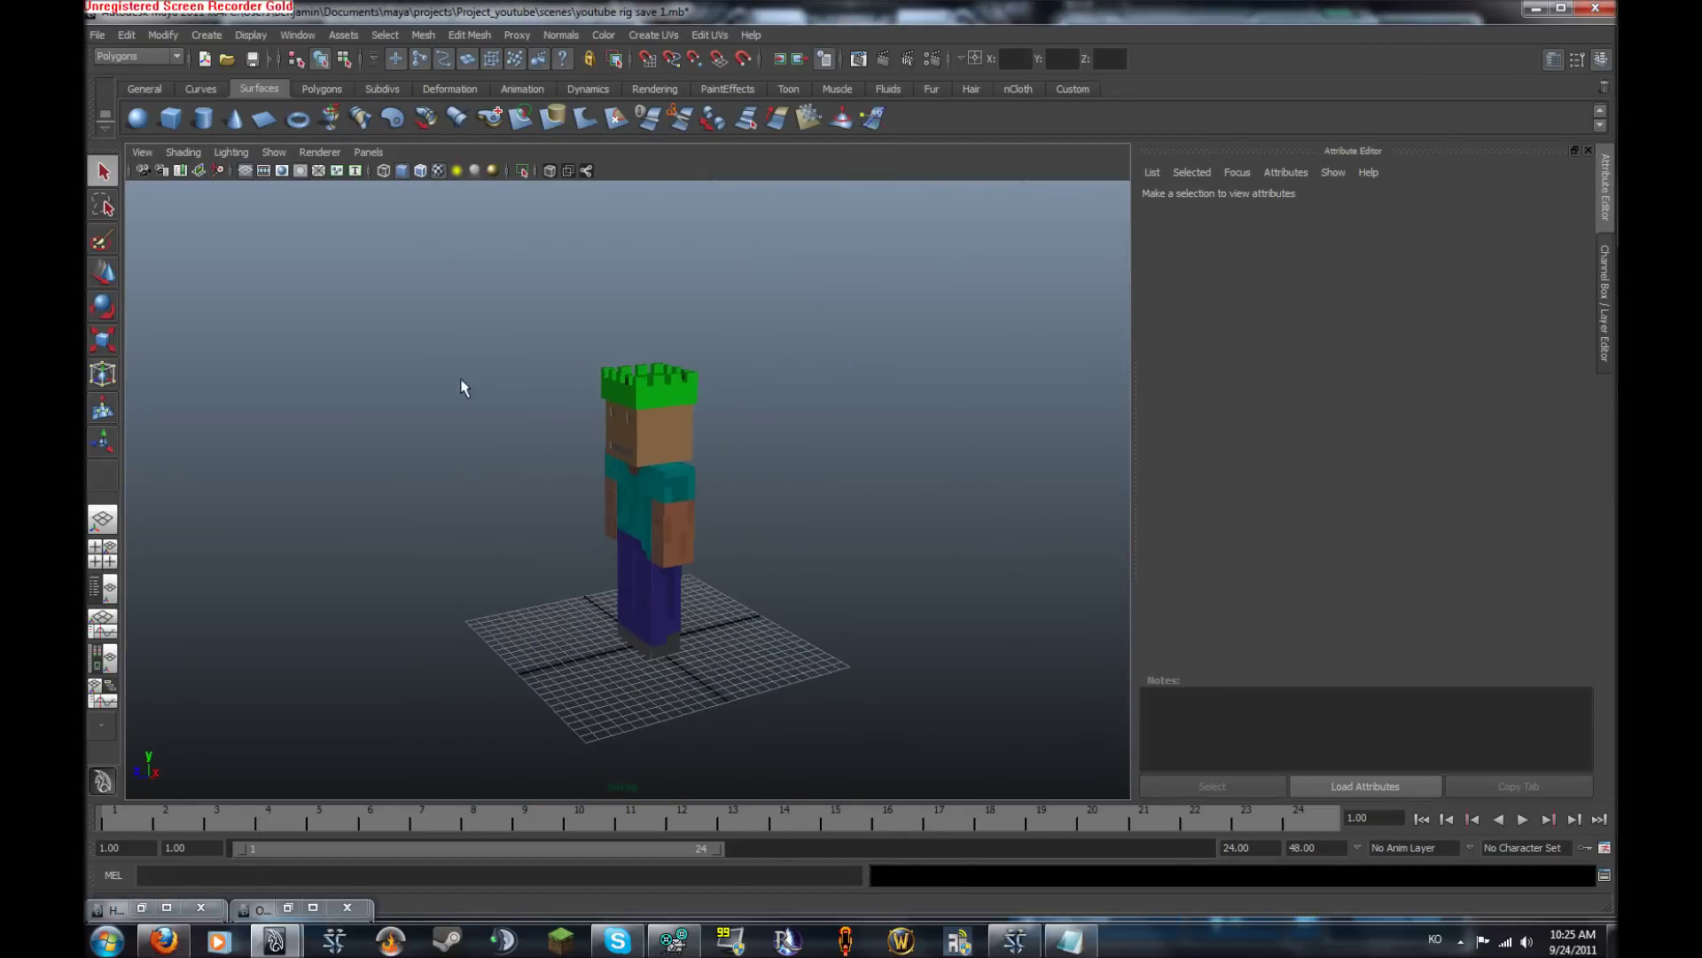
{"action": "right_click_drag", "start_coordinate": [460, 383], "coordinate": [696, 417], "text": "alt"}
{"action": "left_click_drag", "start_coordinate": [697, 424], "coordinate": [784, 392], "text": "alt"}
{"action": "left_click_drag", "start_coordinate": [636, 206], "coordinate": [490, 399], "text": "alt"}
{"action": "middle_click_drag", "start_coordinate": [490, 399], "coordinate": [508, 184], "text": "alt"}
{"action": "left_click_drag", "start_coordinate": [563, 497], "coordinate": [612, 577], "text": "alt"}
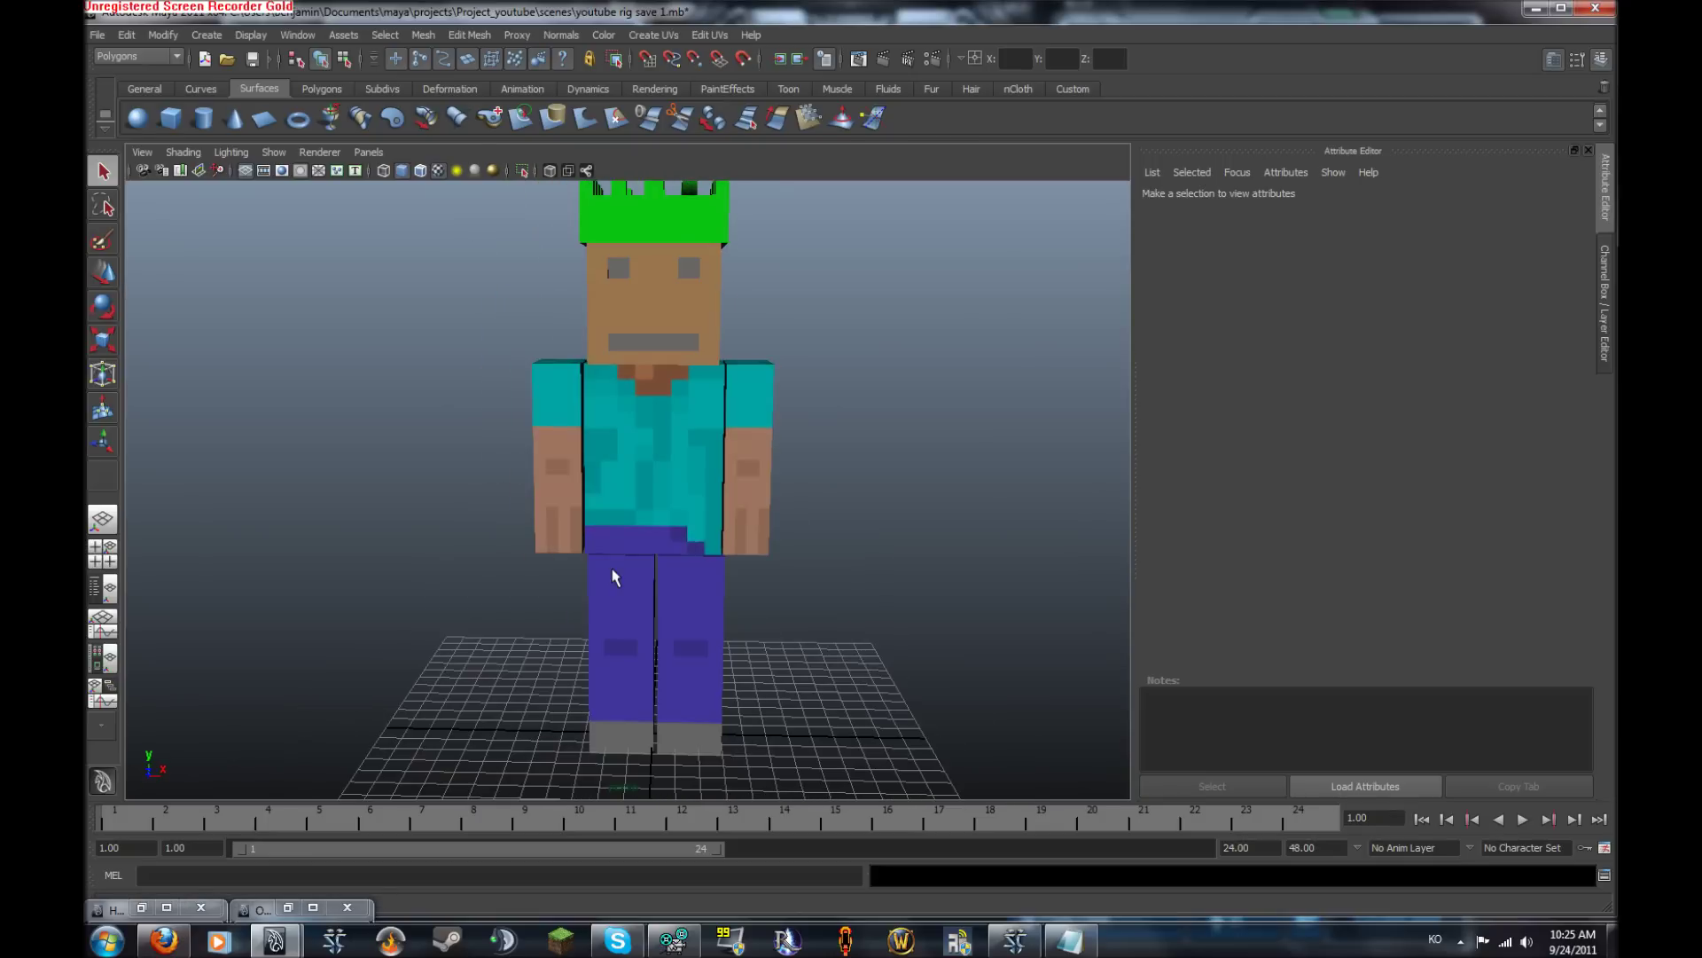
{"action": "key", "text": "space"}
{"action": "key", "text": "space"}
{"action": "middle_click_drag", "start_coordinate": [843, 479], "coordinate": [842, 549], "text": "alt"}
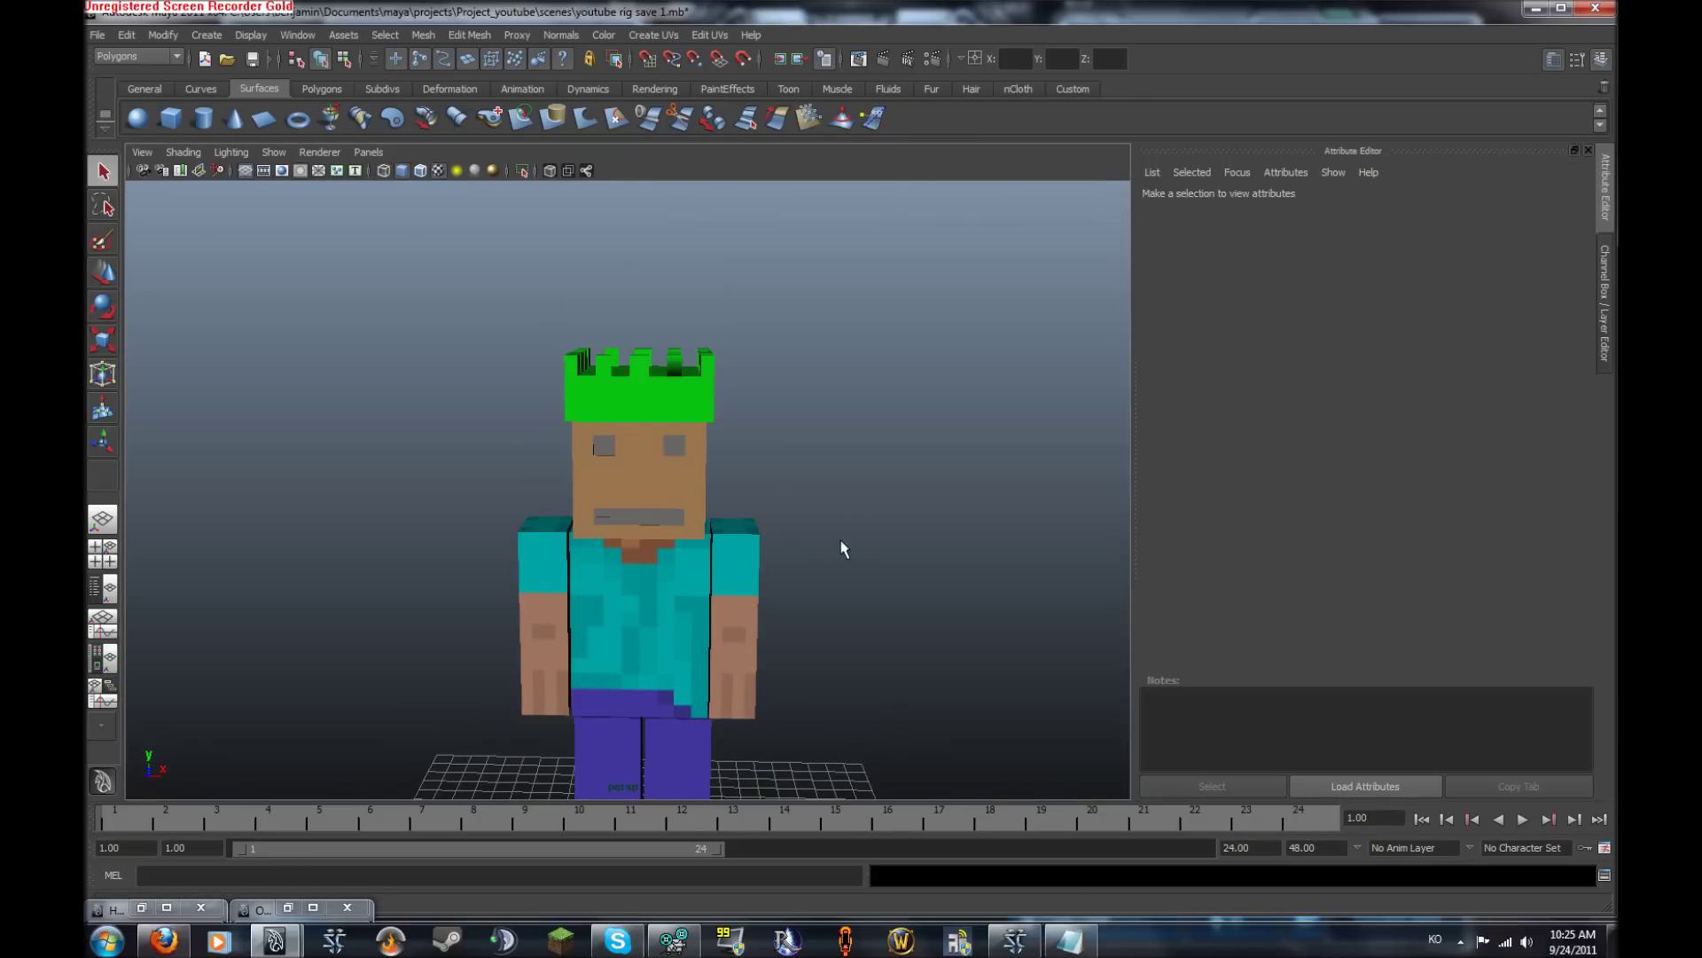
Create two new Blinn materials in the Hypershade and space their nodes apart in the work area
{"action": "left_click", "coordinate": [141, 907]}
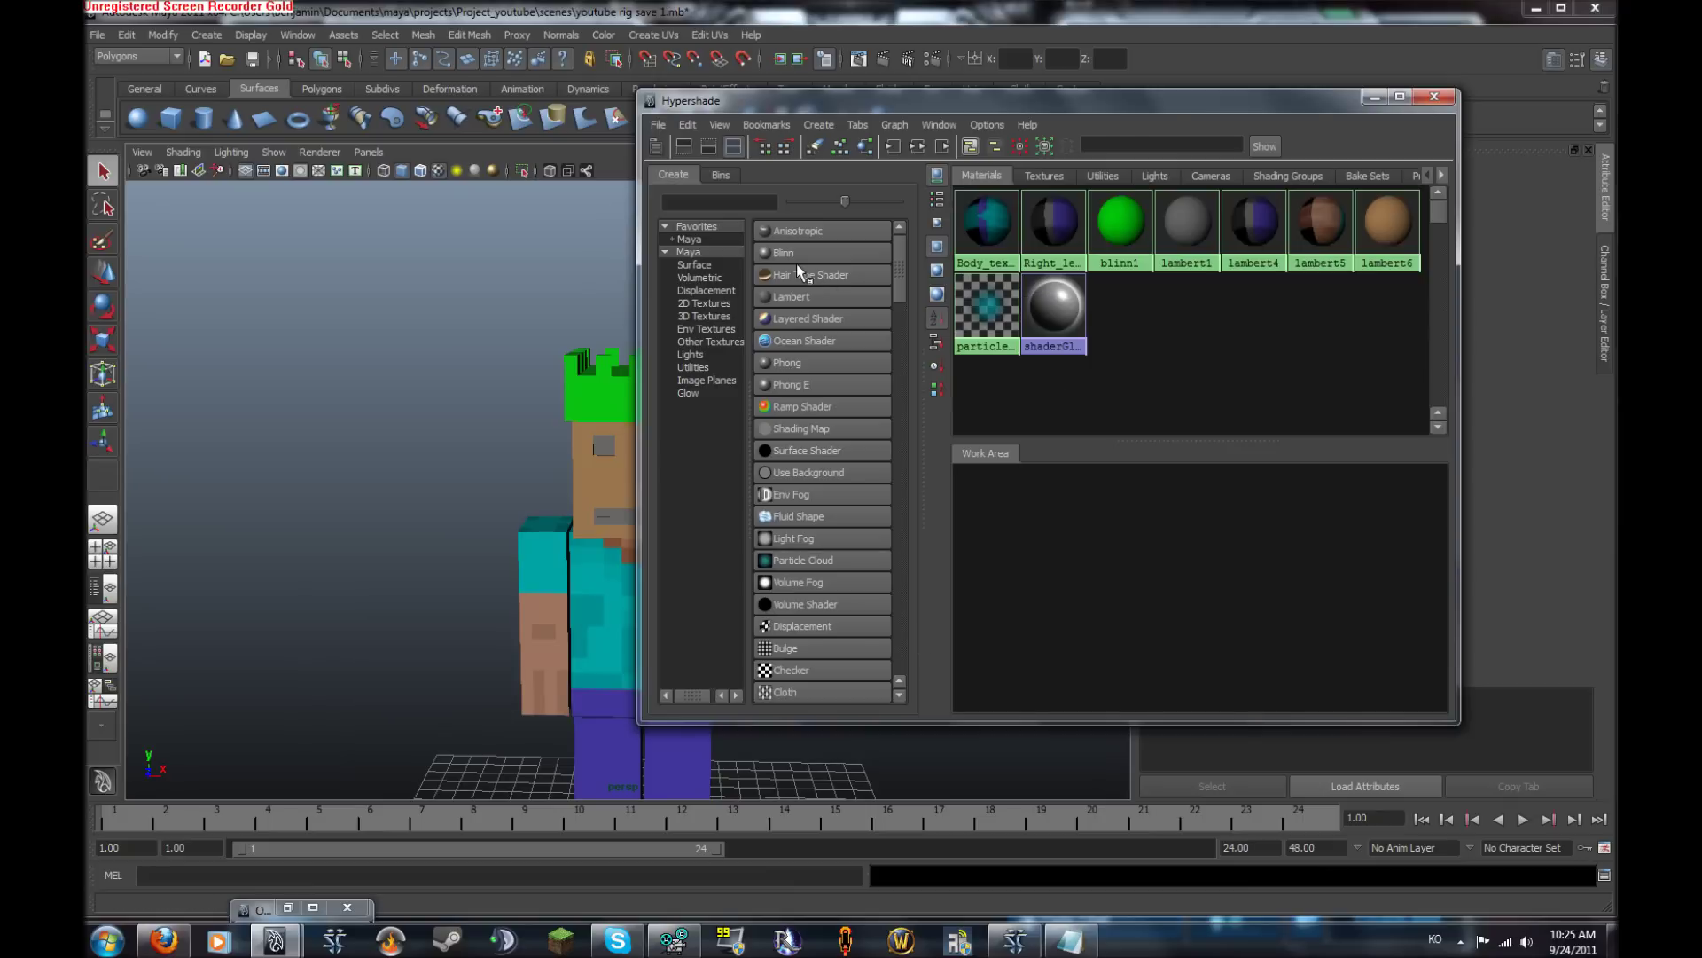
{"action": "left_click", "coordinate": [798, 255]}
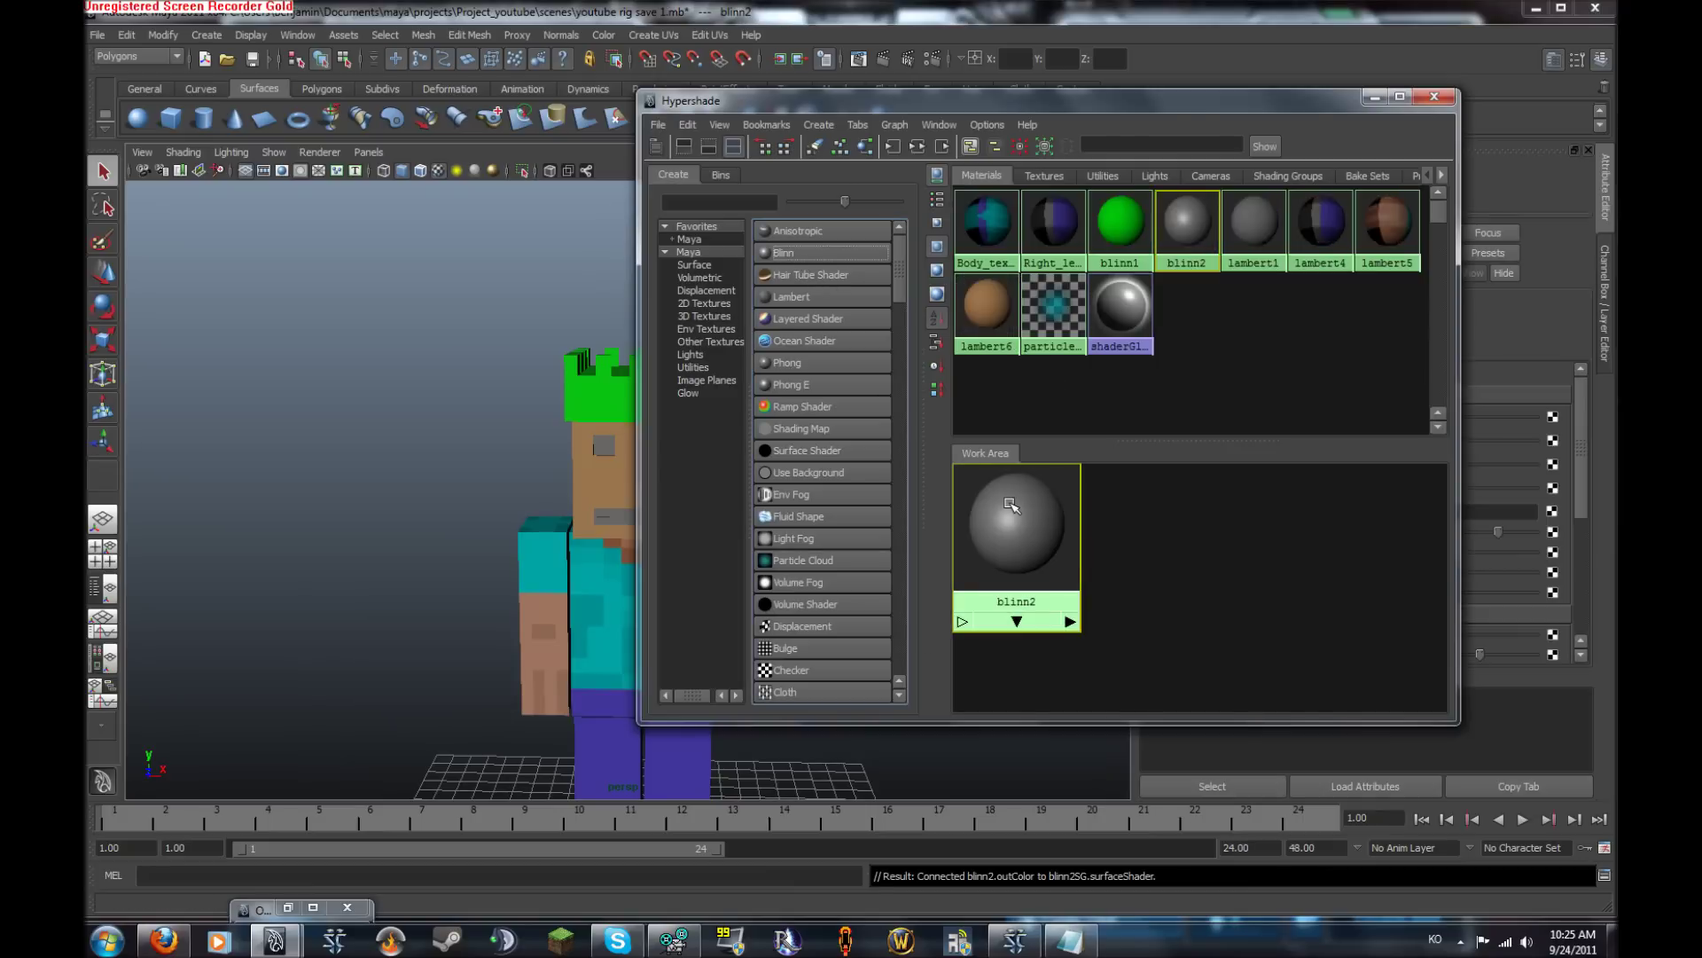
{"action": "left_click", "coordinate": [795, 252]}
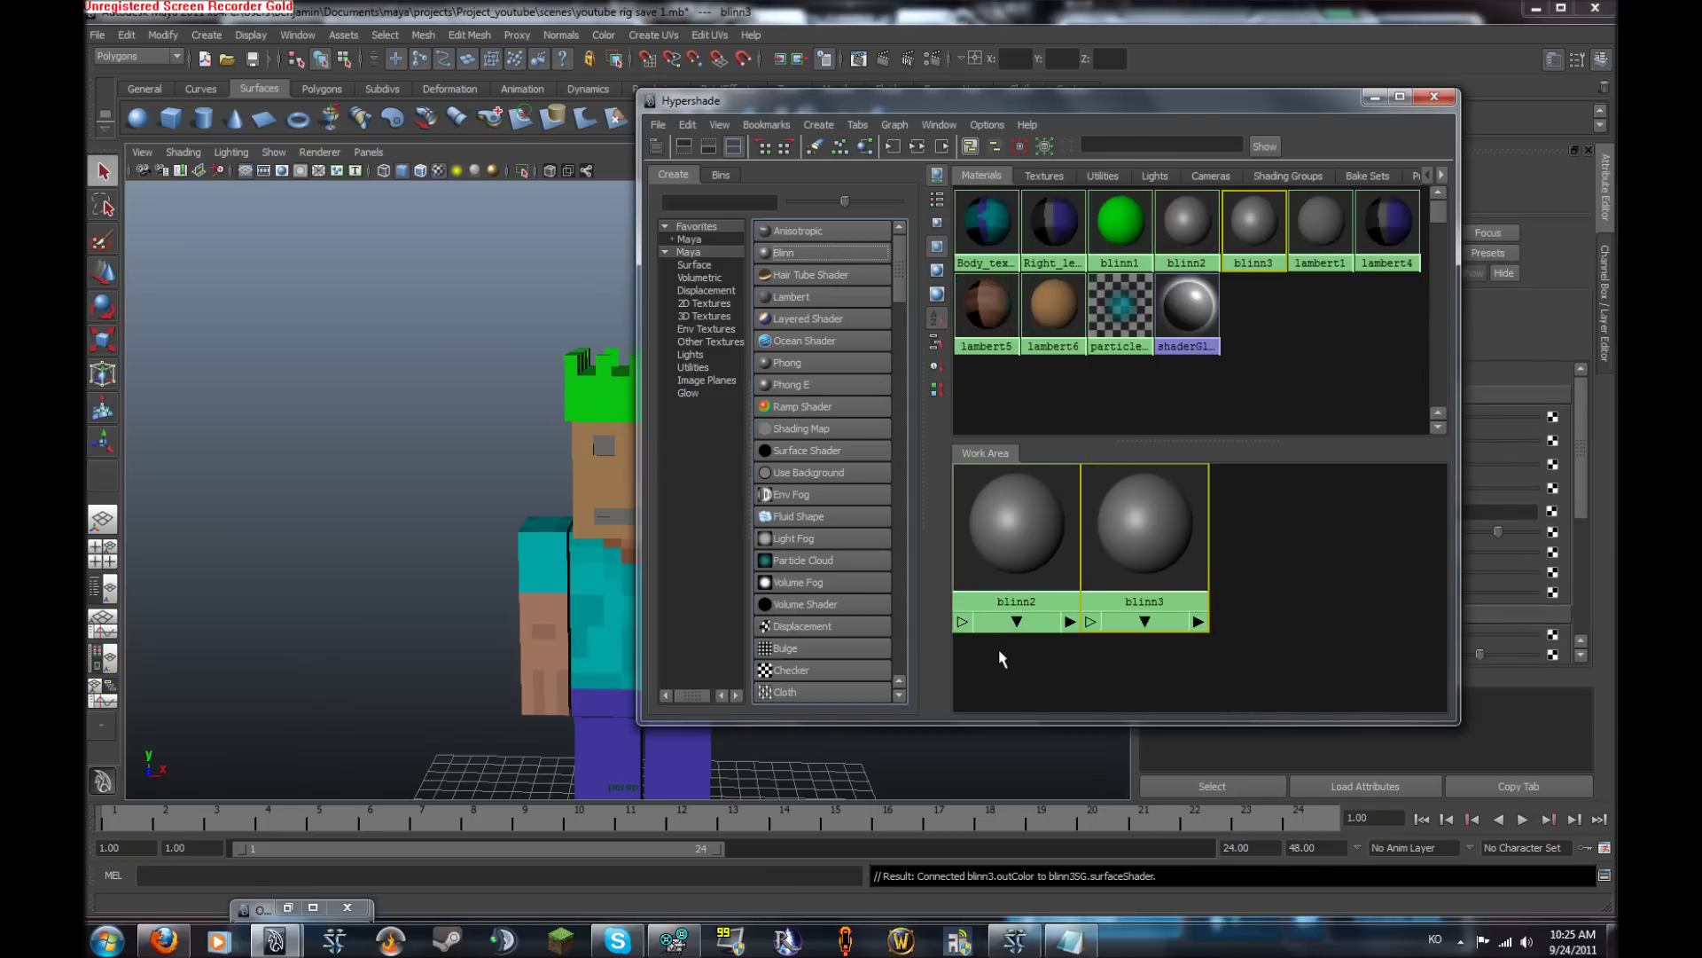
{"action": "mouse_move", "coordinate": [1037, 947]}
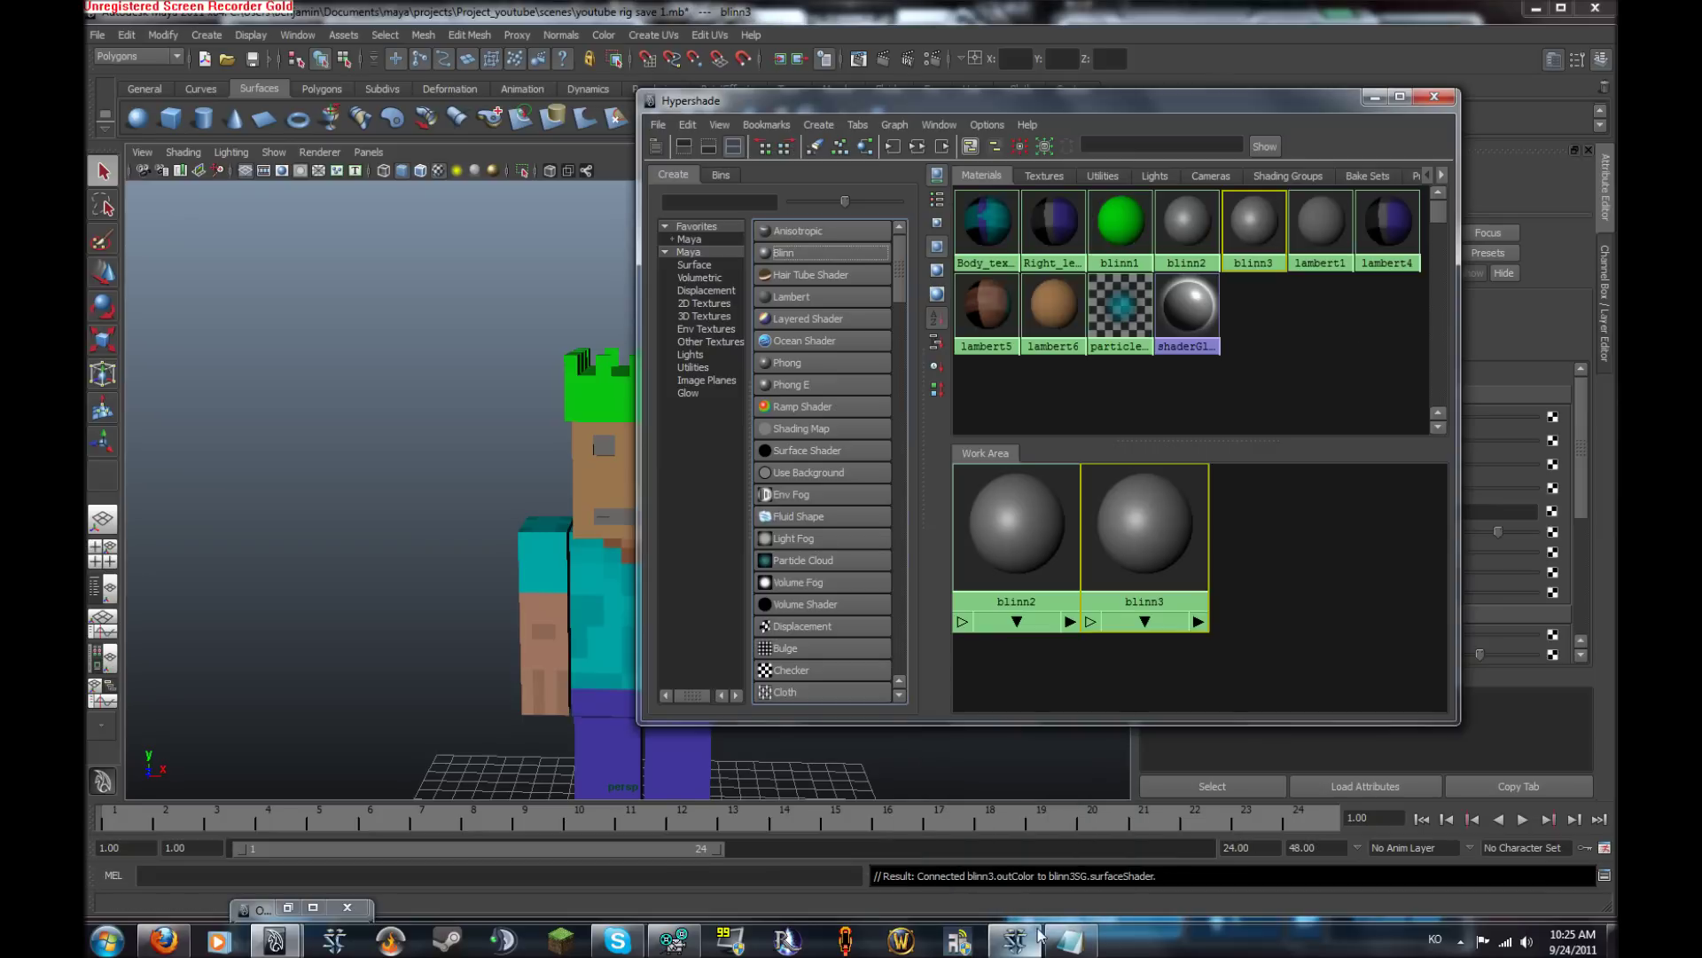
{"action": "left_click_drag", "start_coordinate": [1155, 525], "coordinate": [1355, 525]}
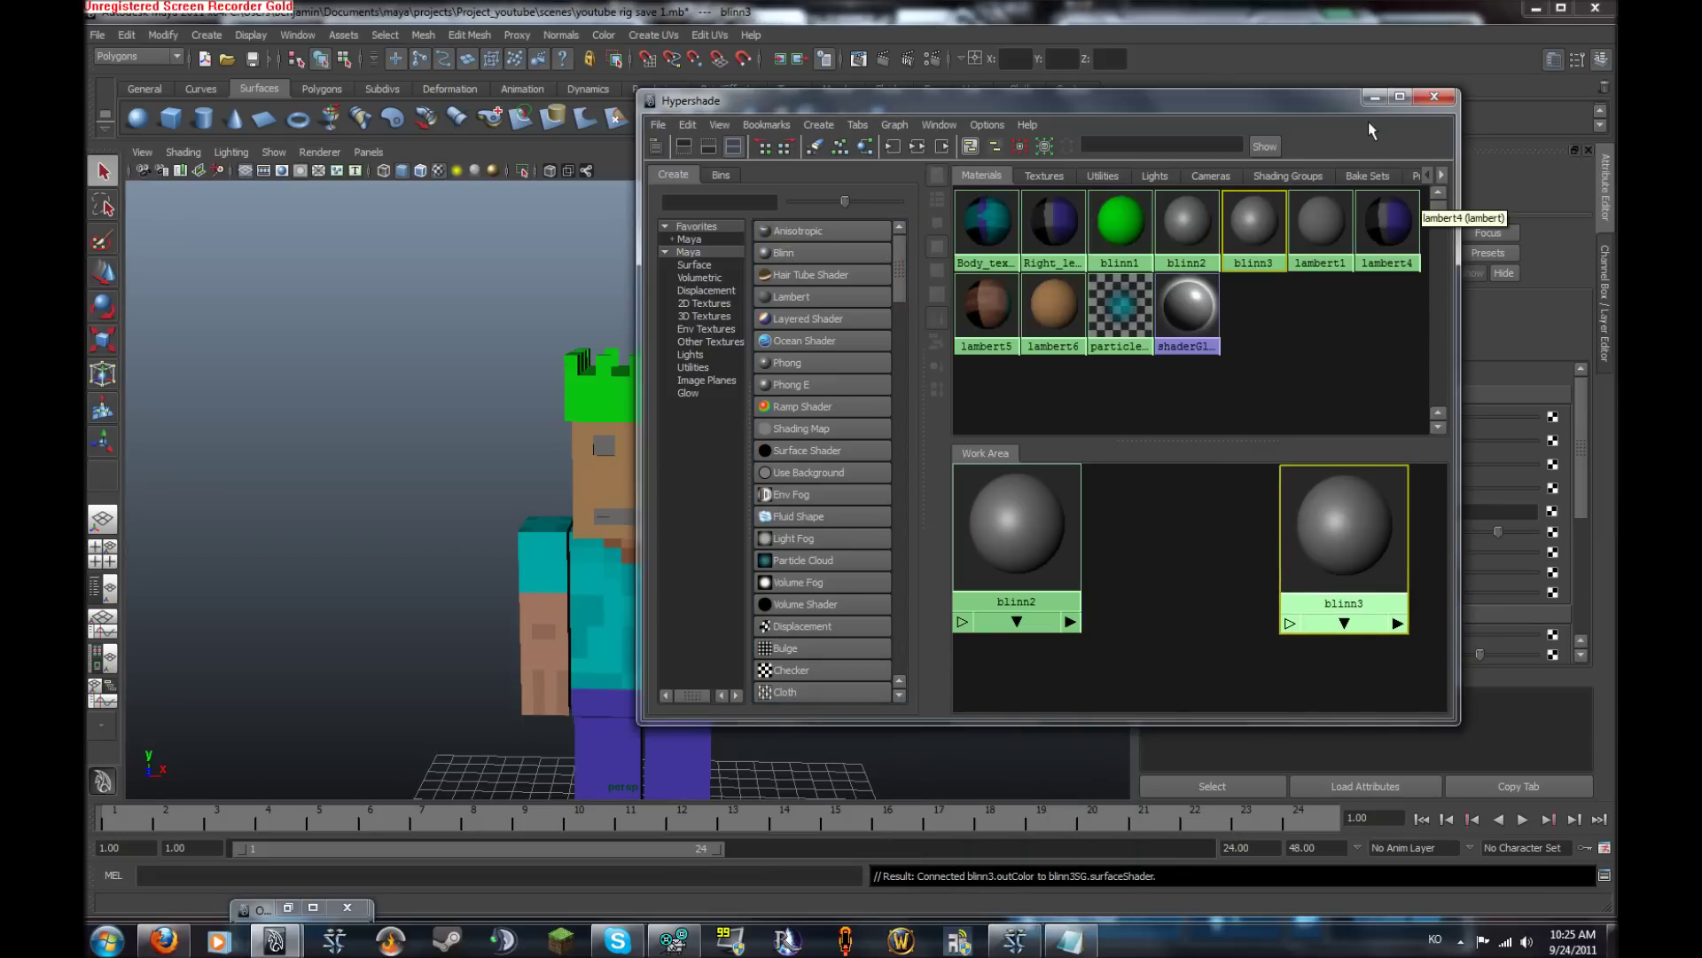
Set the color of the blinn3 material to white and the blinn2 material to pure blue
{"action": "left_click_drag", "start_coordinate": [1283, 102], "coordinate": [994, 95]}
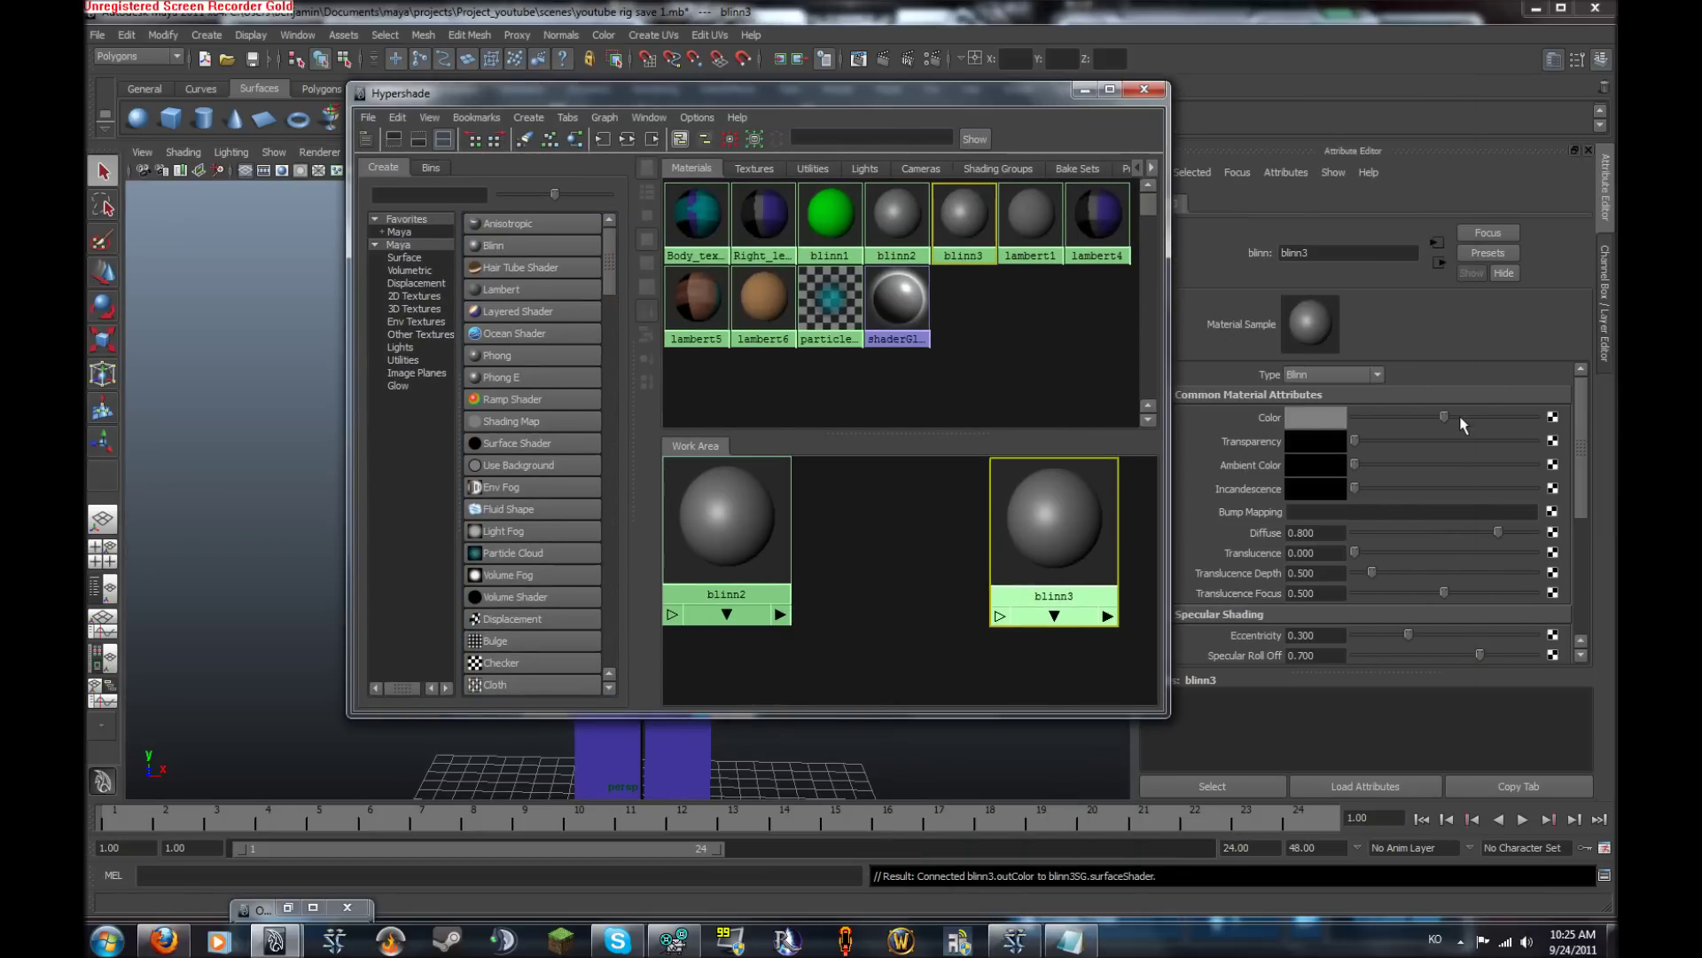
{"action": "left_click", "coordinate": [1315, 419]}
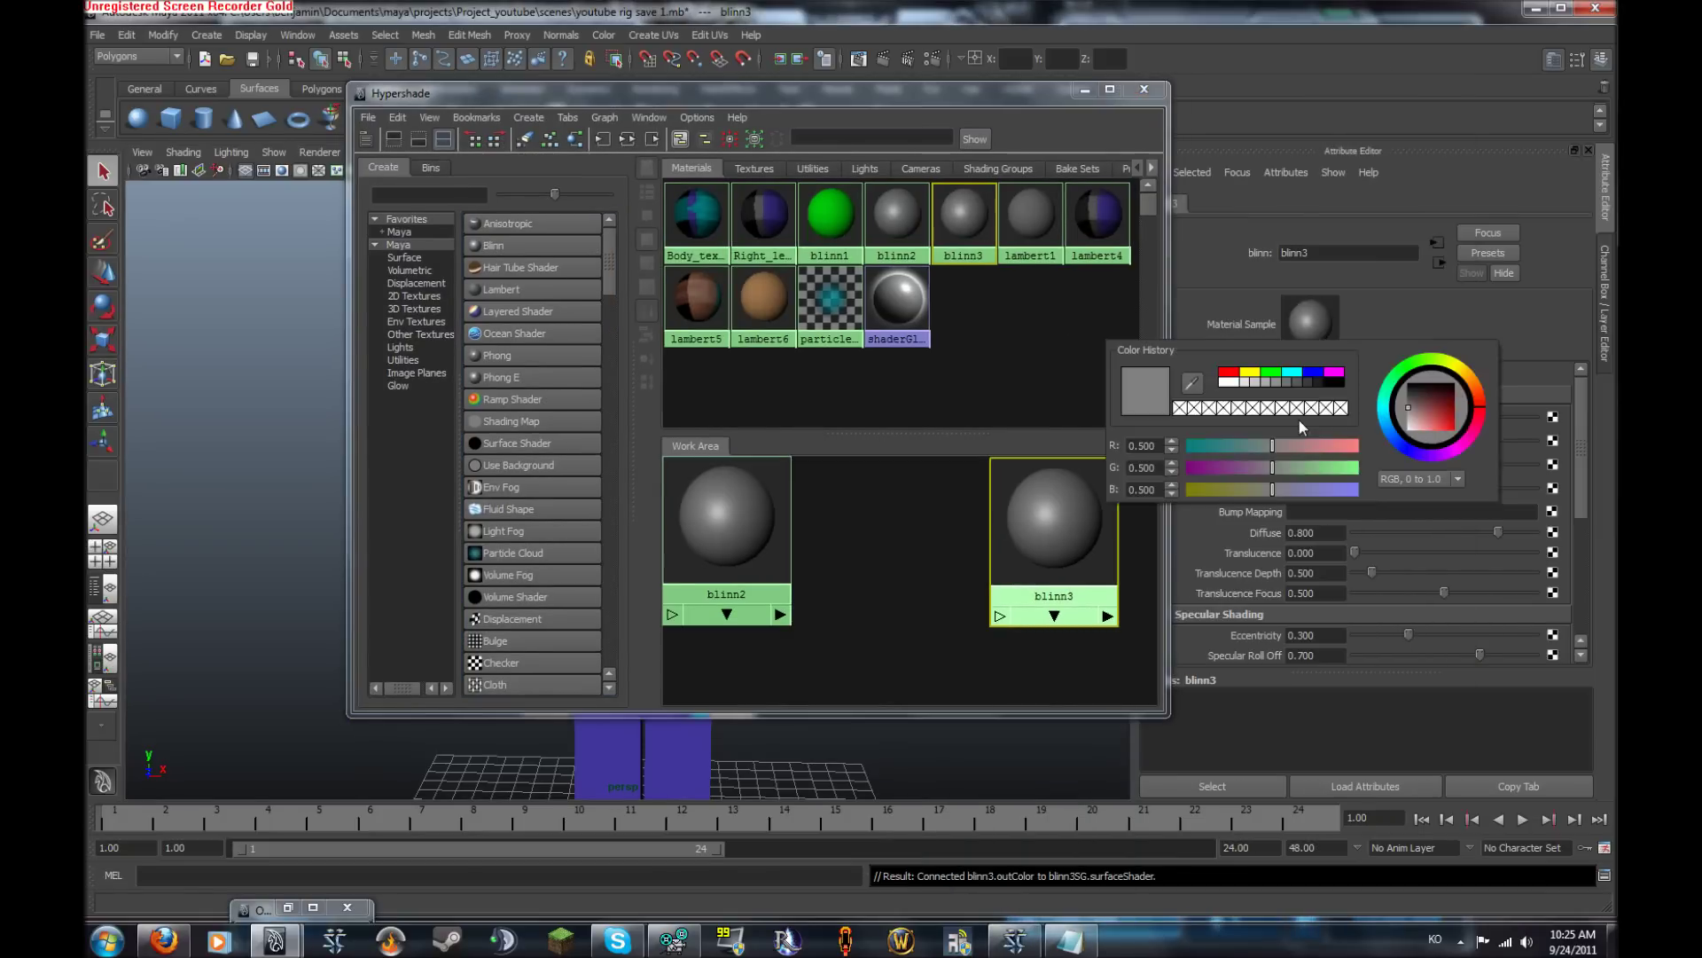
{"action": "left_click", "coordinate": [1229, 381]}
{"action": "left_click_drag", "start_coordinate": [781, 532], "coordinate": [878, 532]}
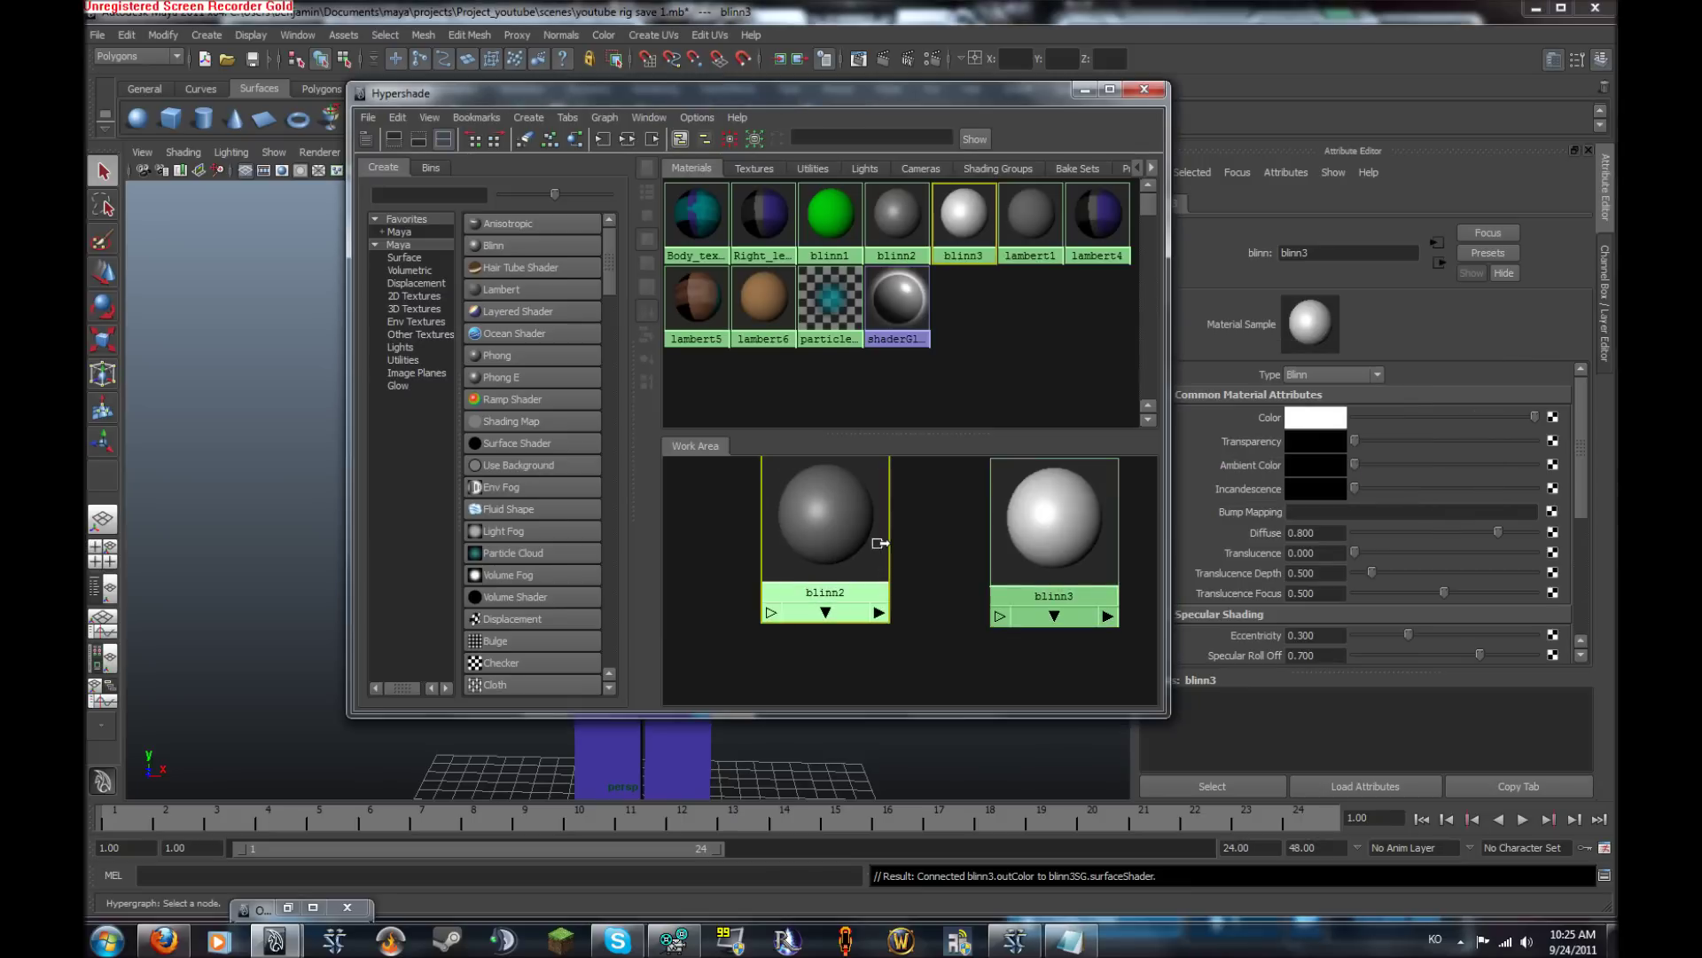
{"action": "left_click", "coordinate": [1309, 419]}
{"action": "left_click", "coordinate": [1420, 450]}
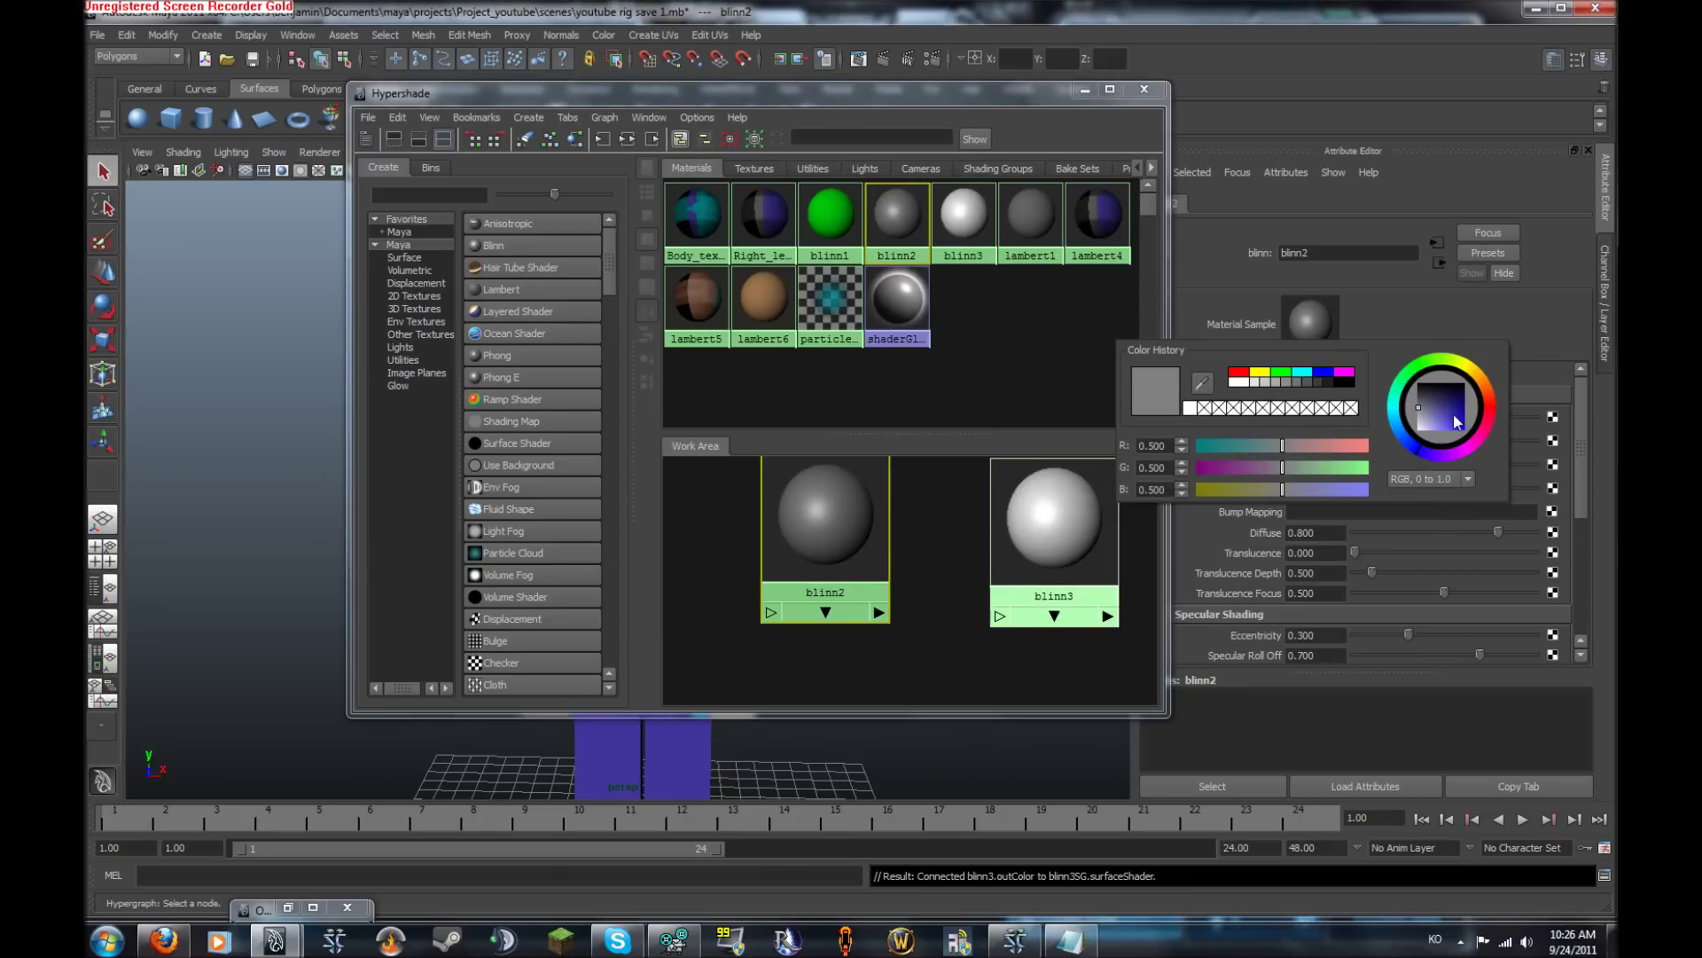
{"action": "left_click", "coordinate": [1464, 429]}
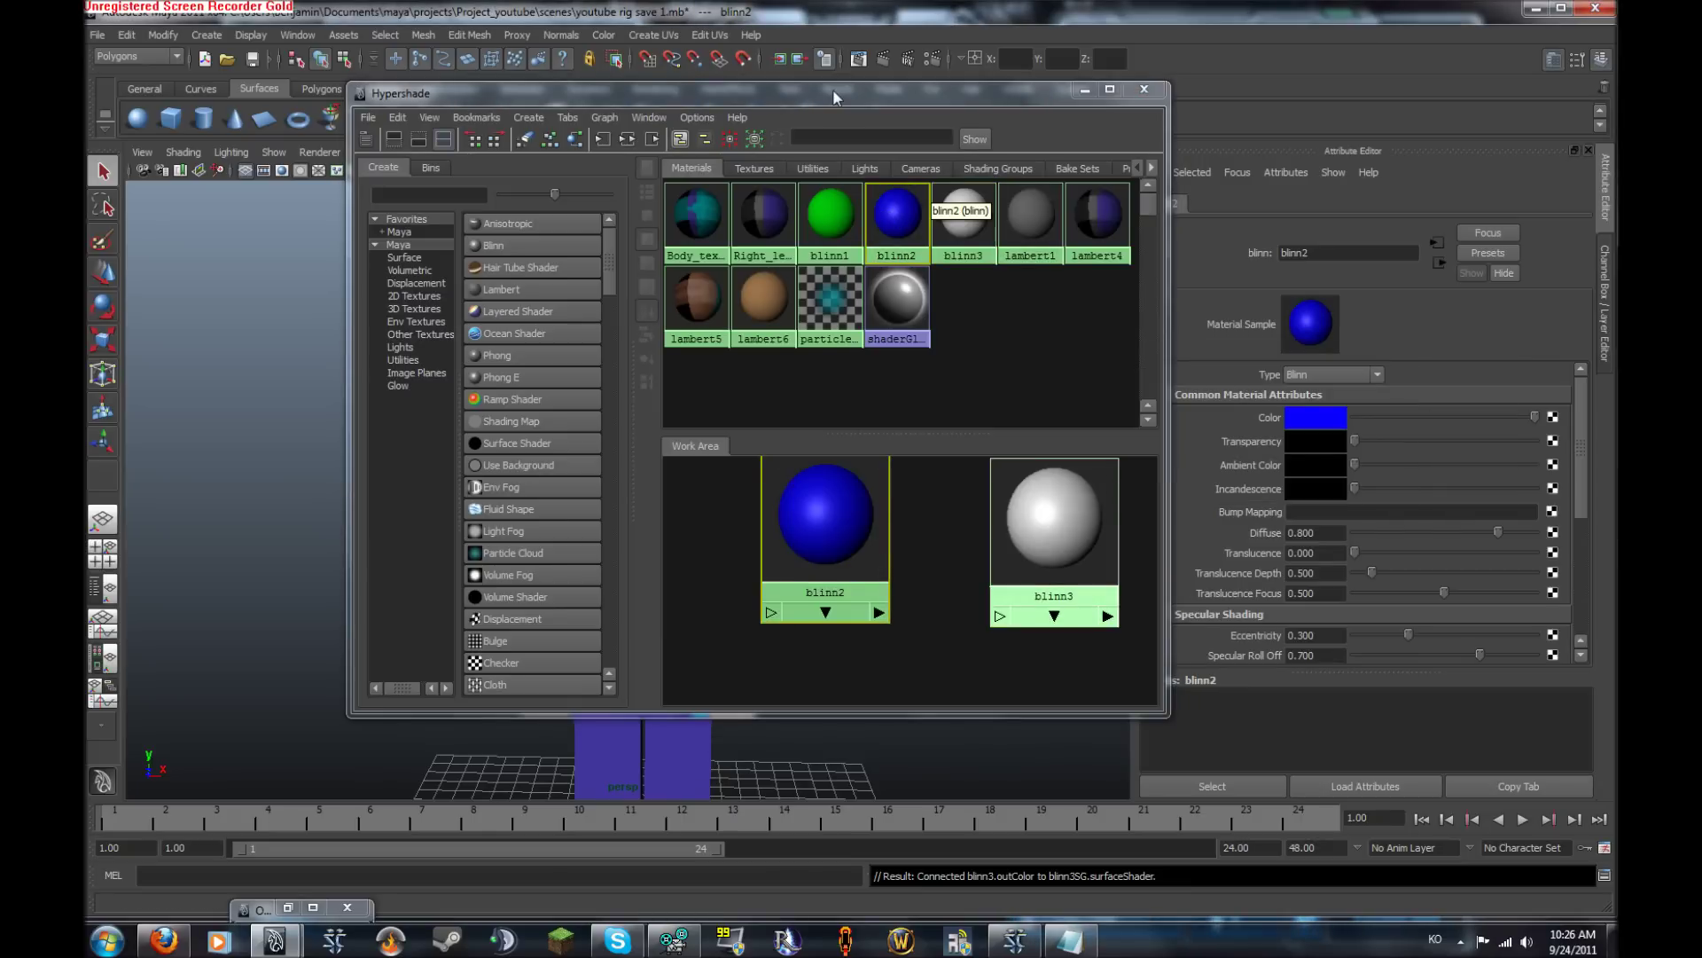
Change the color of the character's hair material, blinn1, to black and minimize the Hypershade
{"action": "left_click_drag", "start_coordinate": [832, 84], "coordinate": [1007, 85]}
{"action": "left_click", "coordinate": [830, 213]}
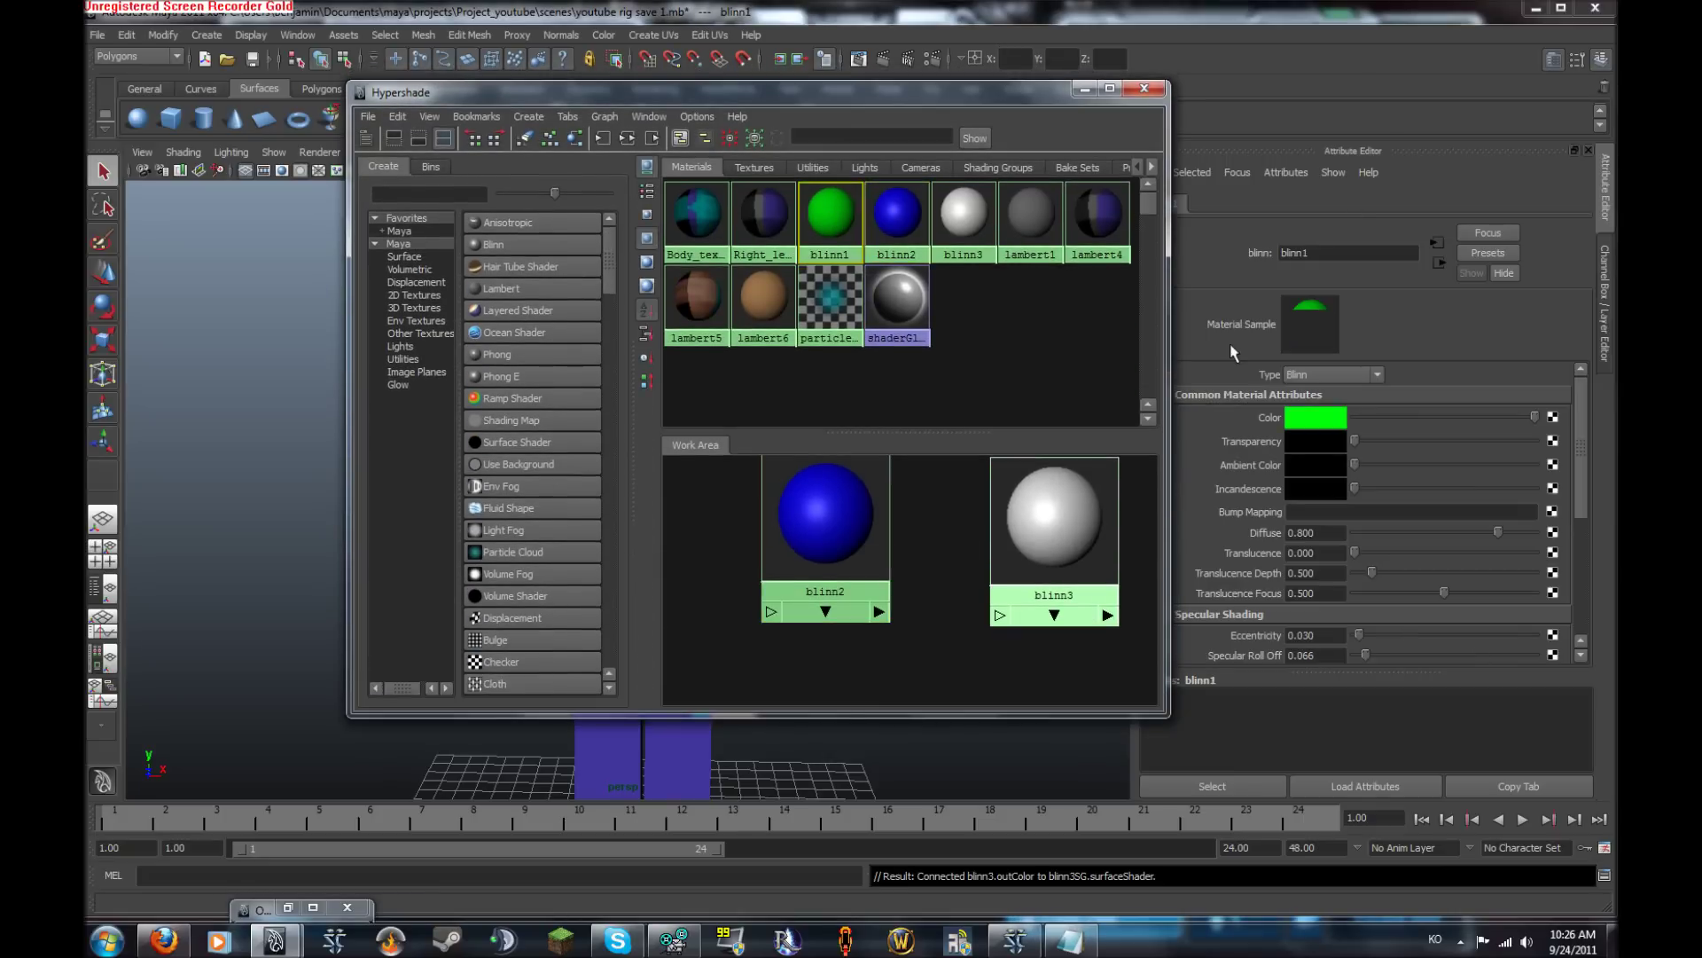
{"action": "left_click", "coordinate": [1329, 418]}
{"action": "left_click_drag", "start_coordinate": [1448, 410], "coordinate": [1425, 376]}
{"action": "left_click", "coordinate": [1083, 89]}
Select the inner square faces of both eyes and apply Duplicate Face to them
{"action": "left_click_drag", "start_coordinate": [909, 364], "coordinate": [842, 369], "text": "alt"}
{"action": "scroll", "coordinate": [842, 370], "scroll_direction": "up", "scroll_amount": 10}
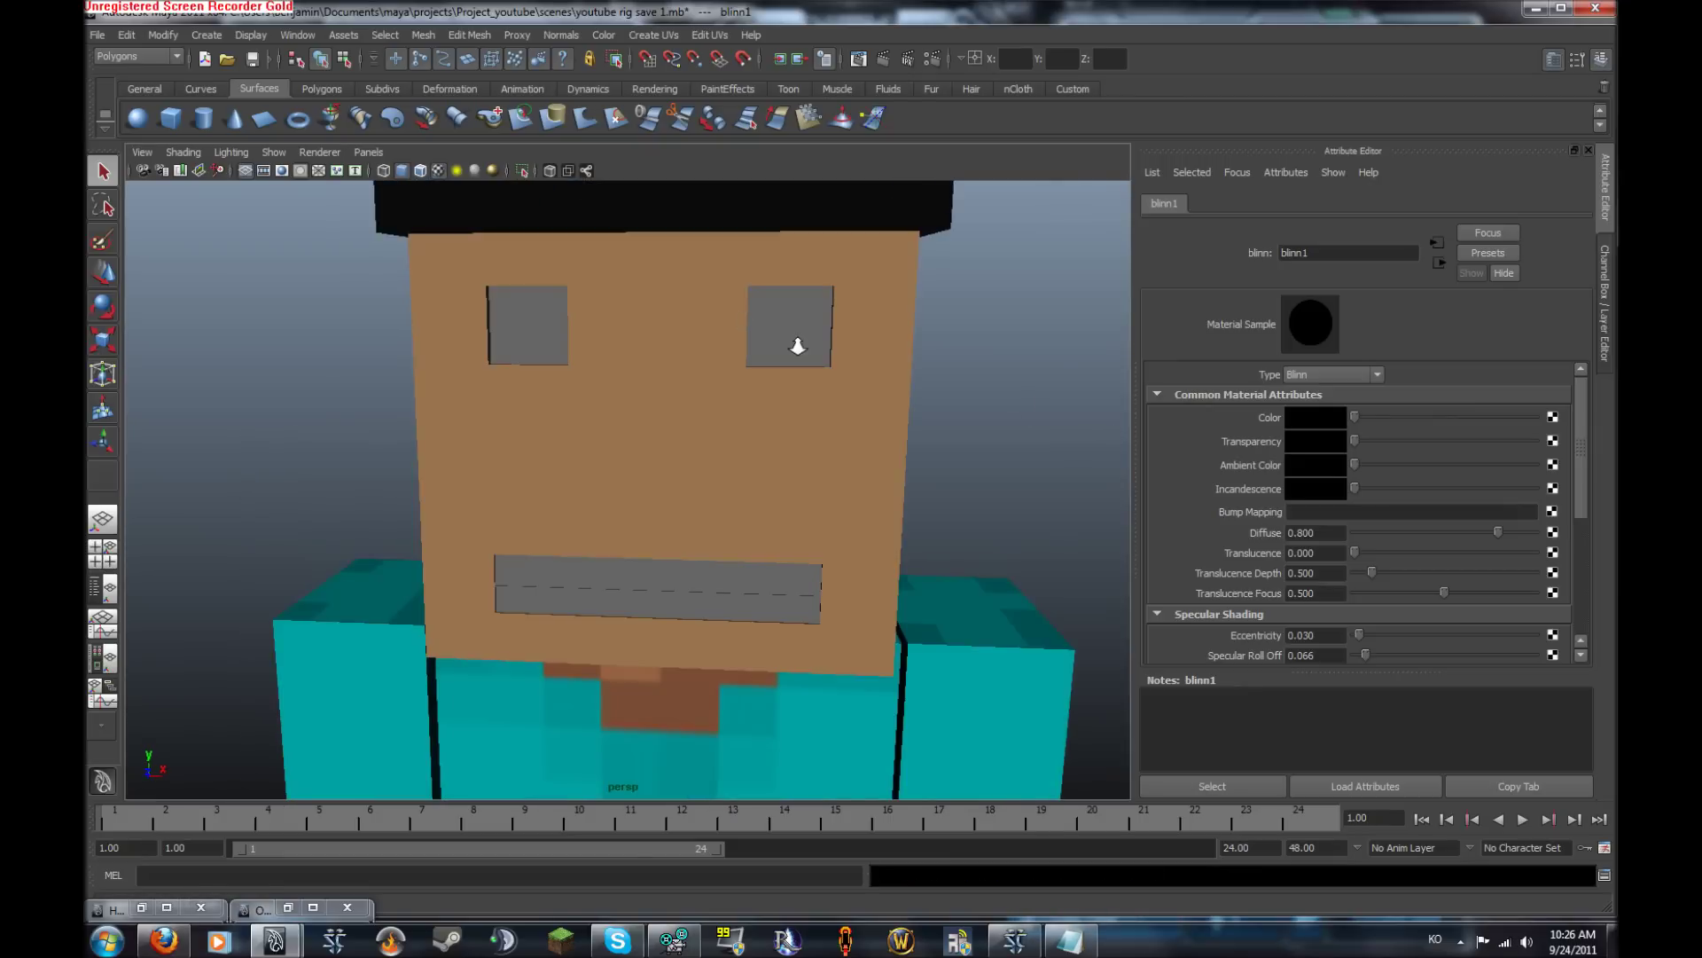
{"action": "scroll", "coordinate": [798, 346], "scroll_direction": "up", "scroll_amount": 3}
{"action": "left_click", "coordinate": [859, 243]}
{"action": "right_click_drag", "start_coordinate": [861, 247], "coordinate": [858, 319]}
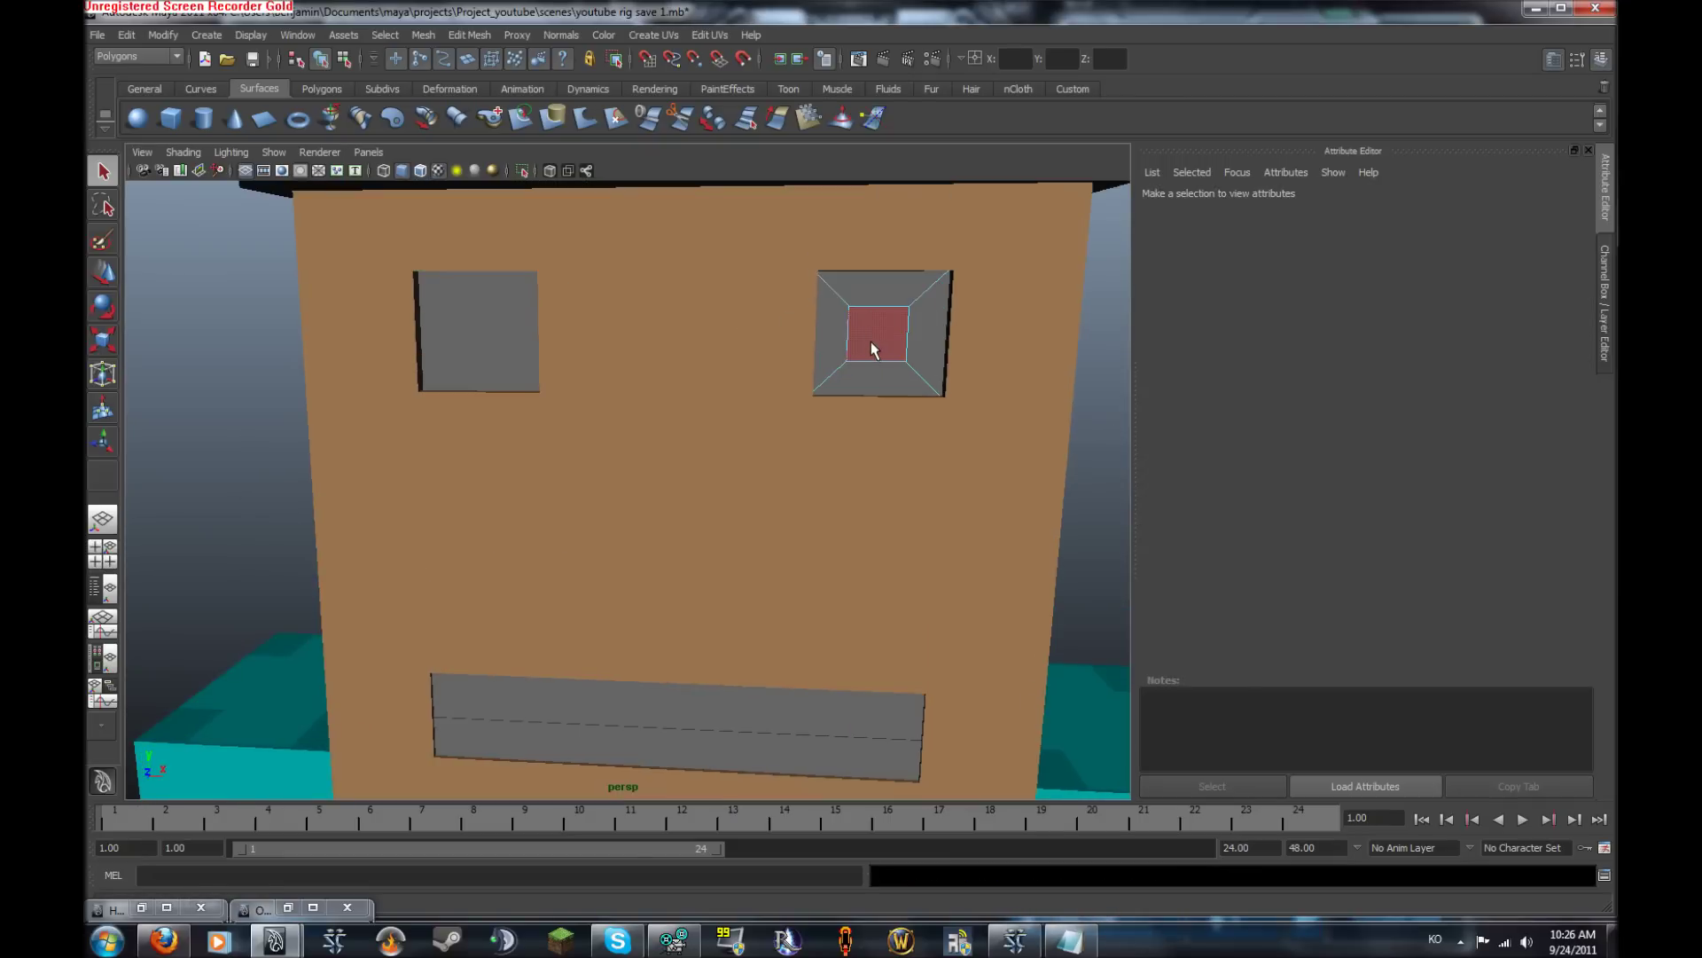
{"action": "left_click", "coordinate": [874, 337]}
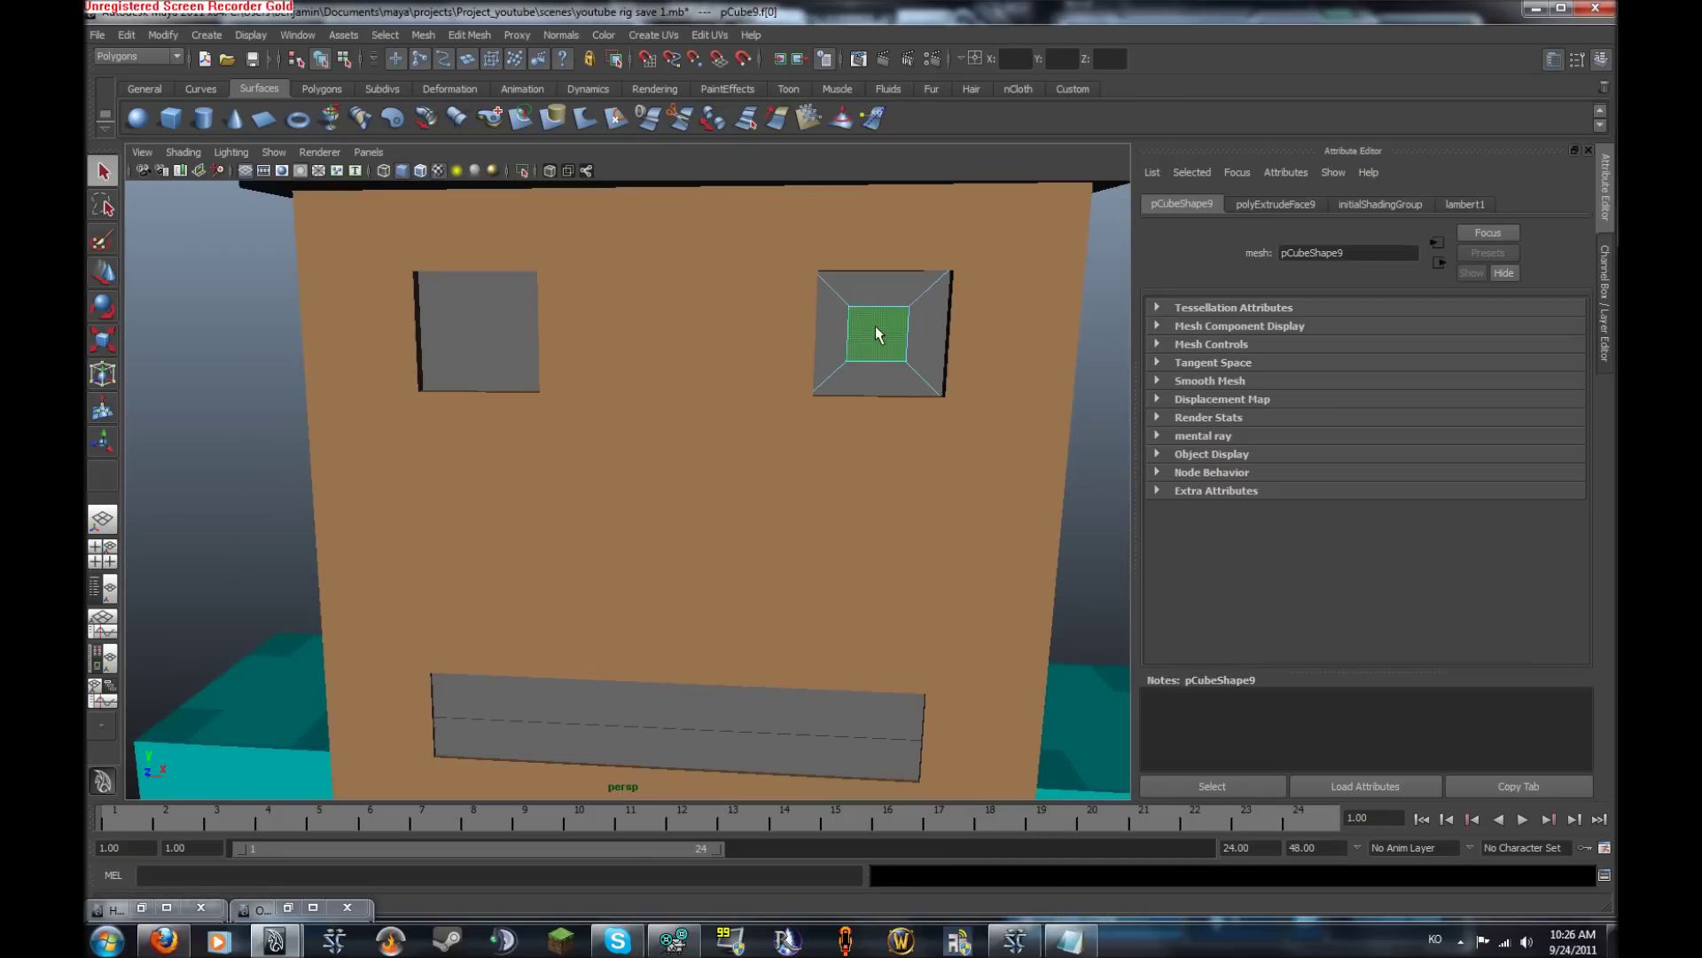
{"action": "right_click_drag", "start_coordinate": [493, 302], "coordinate": [490, 342]}
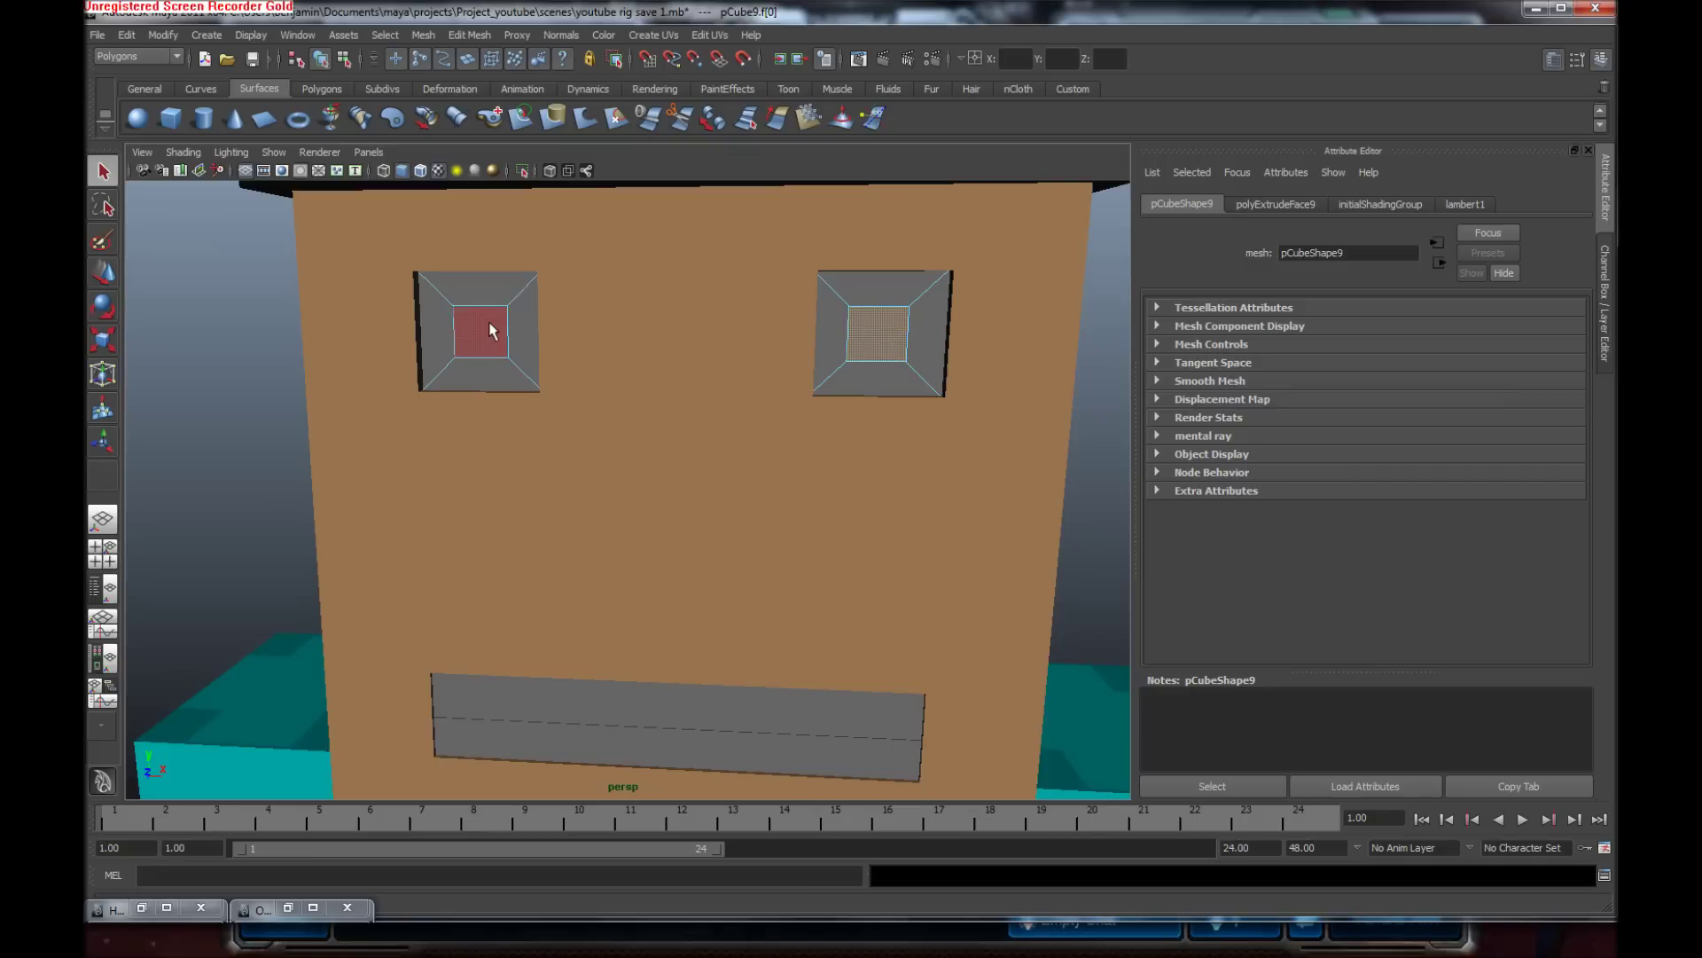
{"action": "left_click", "coordinate": [488, 330], "text": "shift"}
{"action": "left_click_drag", "start_coordinate": [721, 379], "coordinate": [673, 430], "text": "alt"}
{"action": "scroll", "coordinate": [673, 429], "scroll_direction": "up", "scroll_amount": 1}
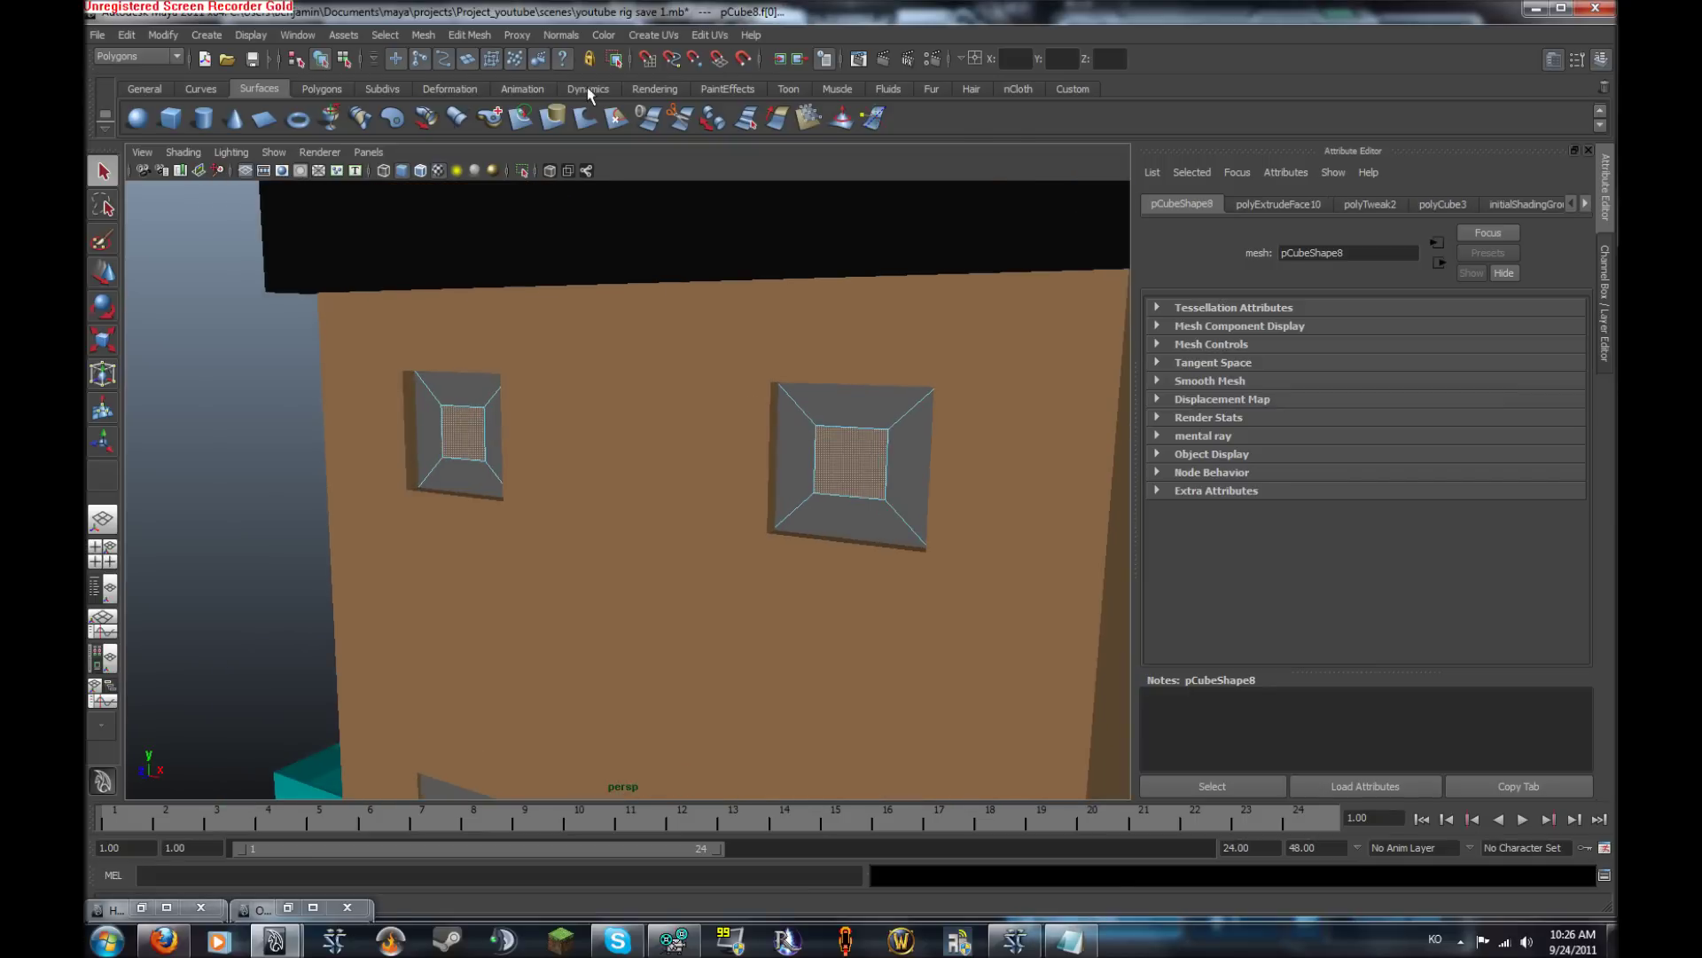
{"action": "left_click", "coordinate": [469, 35]}
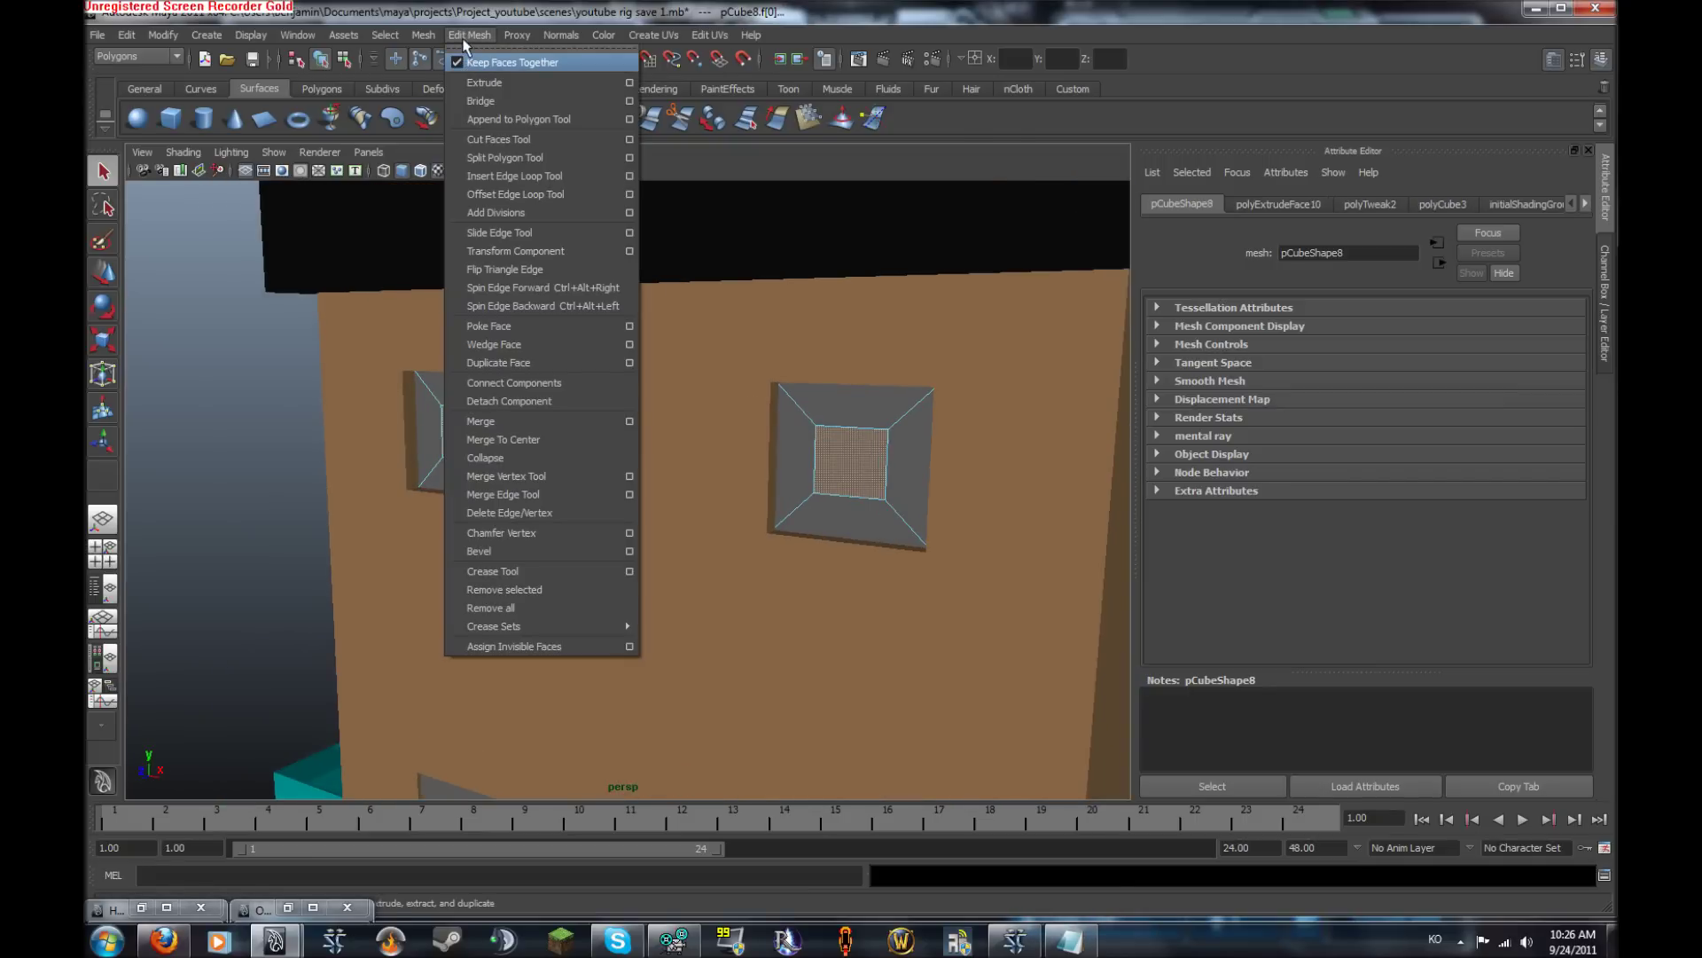
{"action": "left_click", "coordinate": [515, 364]}
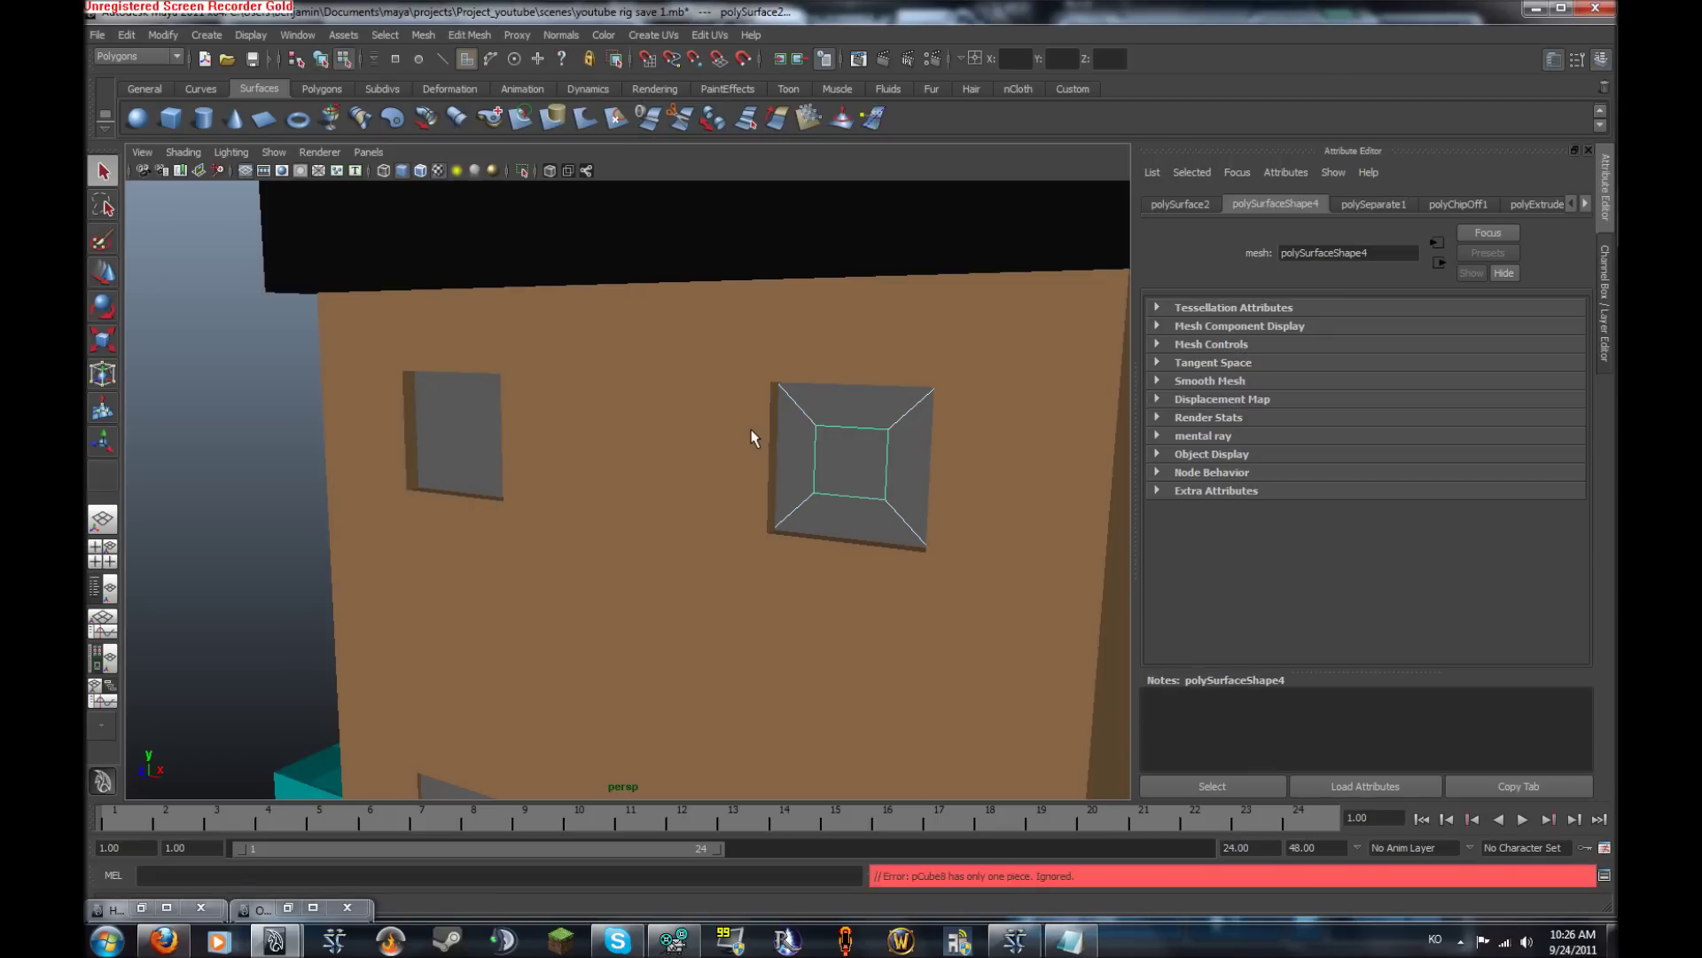
Repeat Duplicate Face on the inner square face of the character's right eye
{"action": "left_click_drag", "start_coordinate": [750, 431], "coordinate": [649, 436], "text": "alt"}
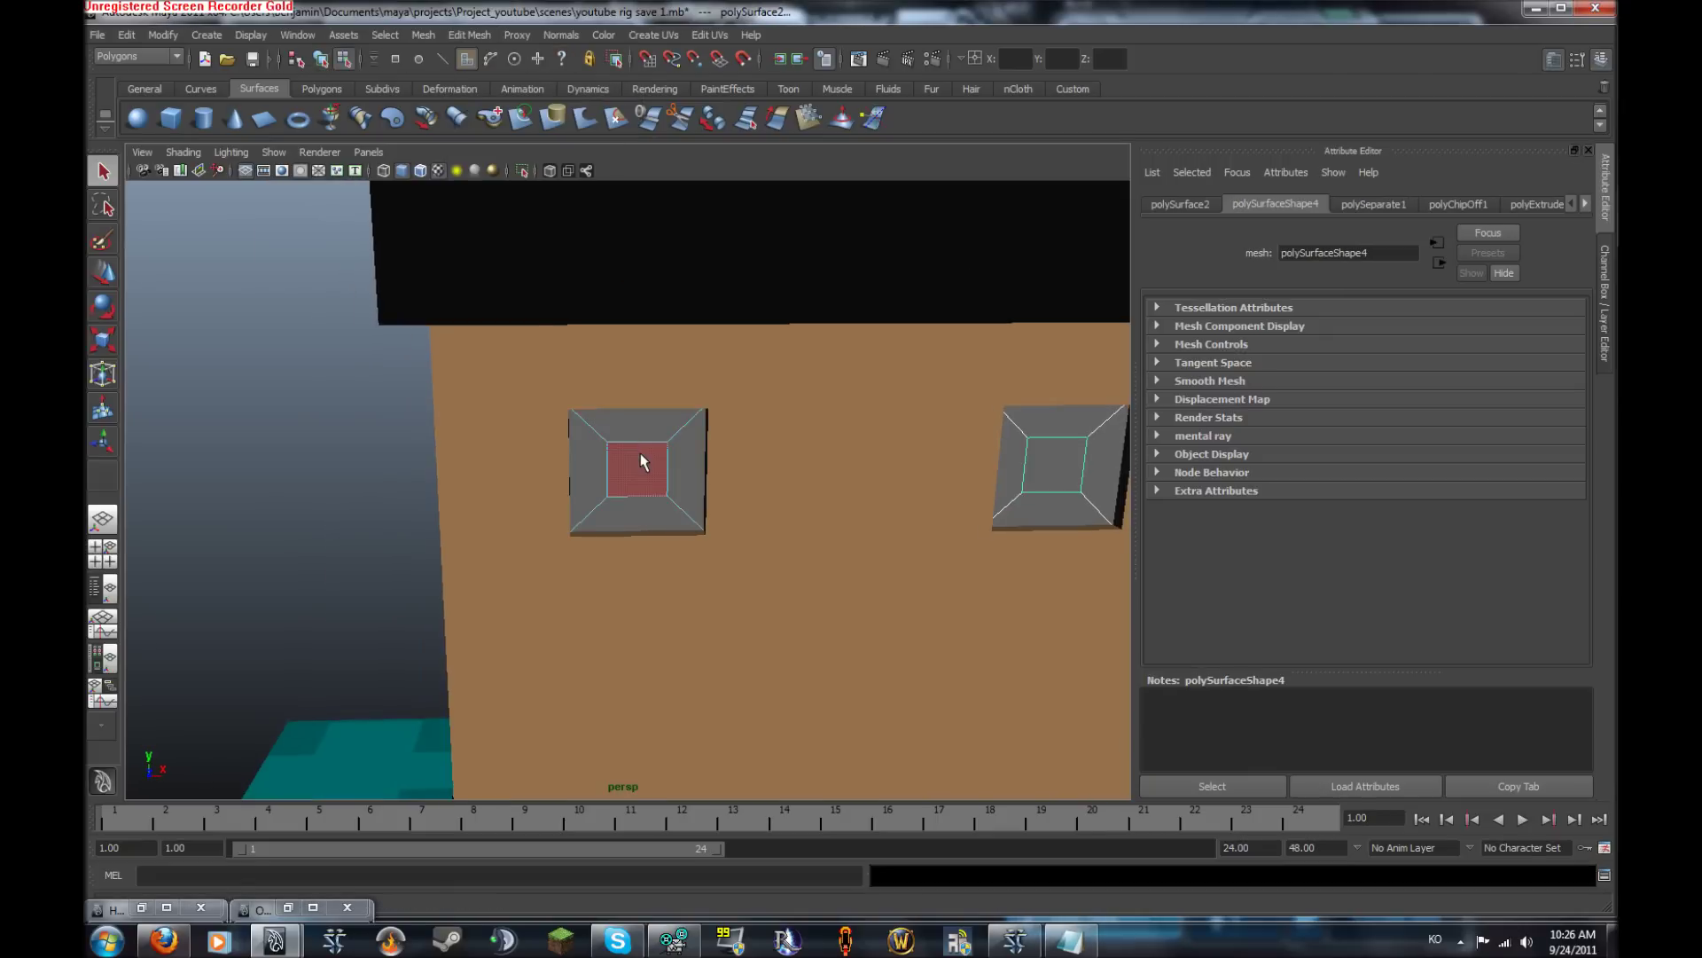
{"action": "left_click", "coordinate": [642, 461]}
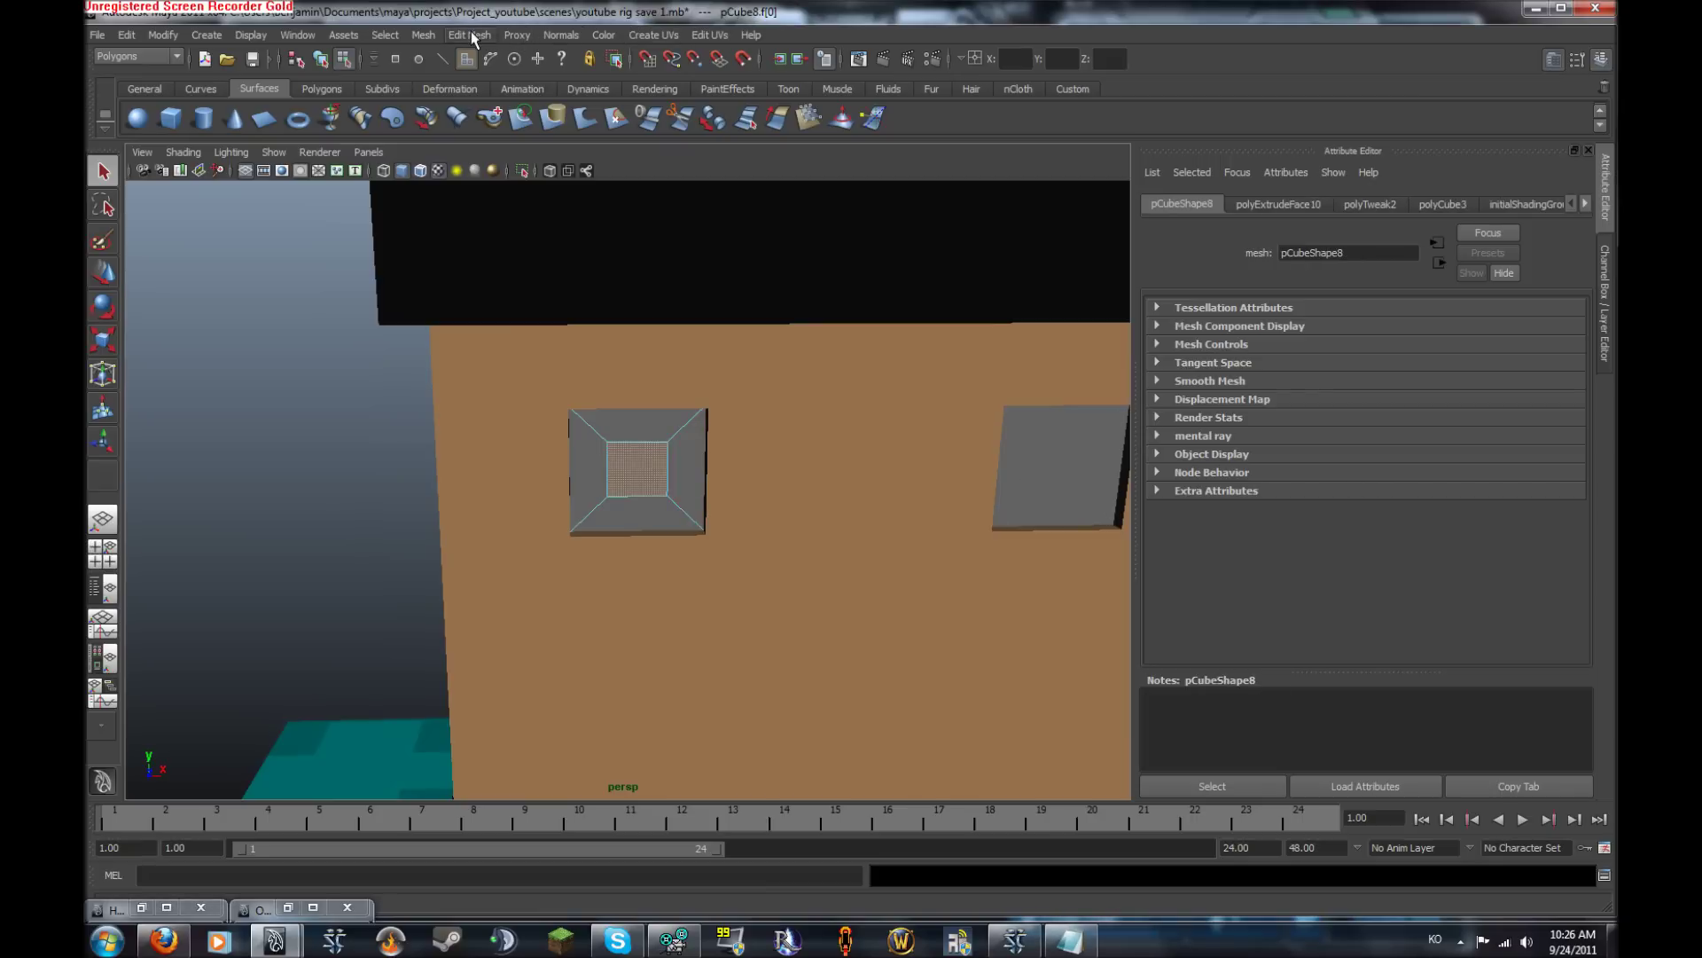
{"action": "key", "text": "g"}
{"action": "left_click_drag", "start_coordinate": [708, 283], "coordinate": [662, 280], "text": "alt"}
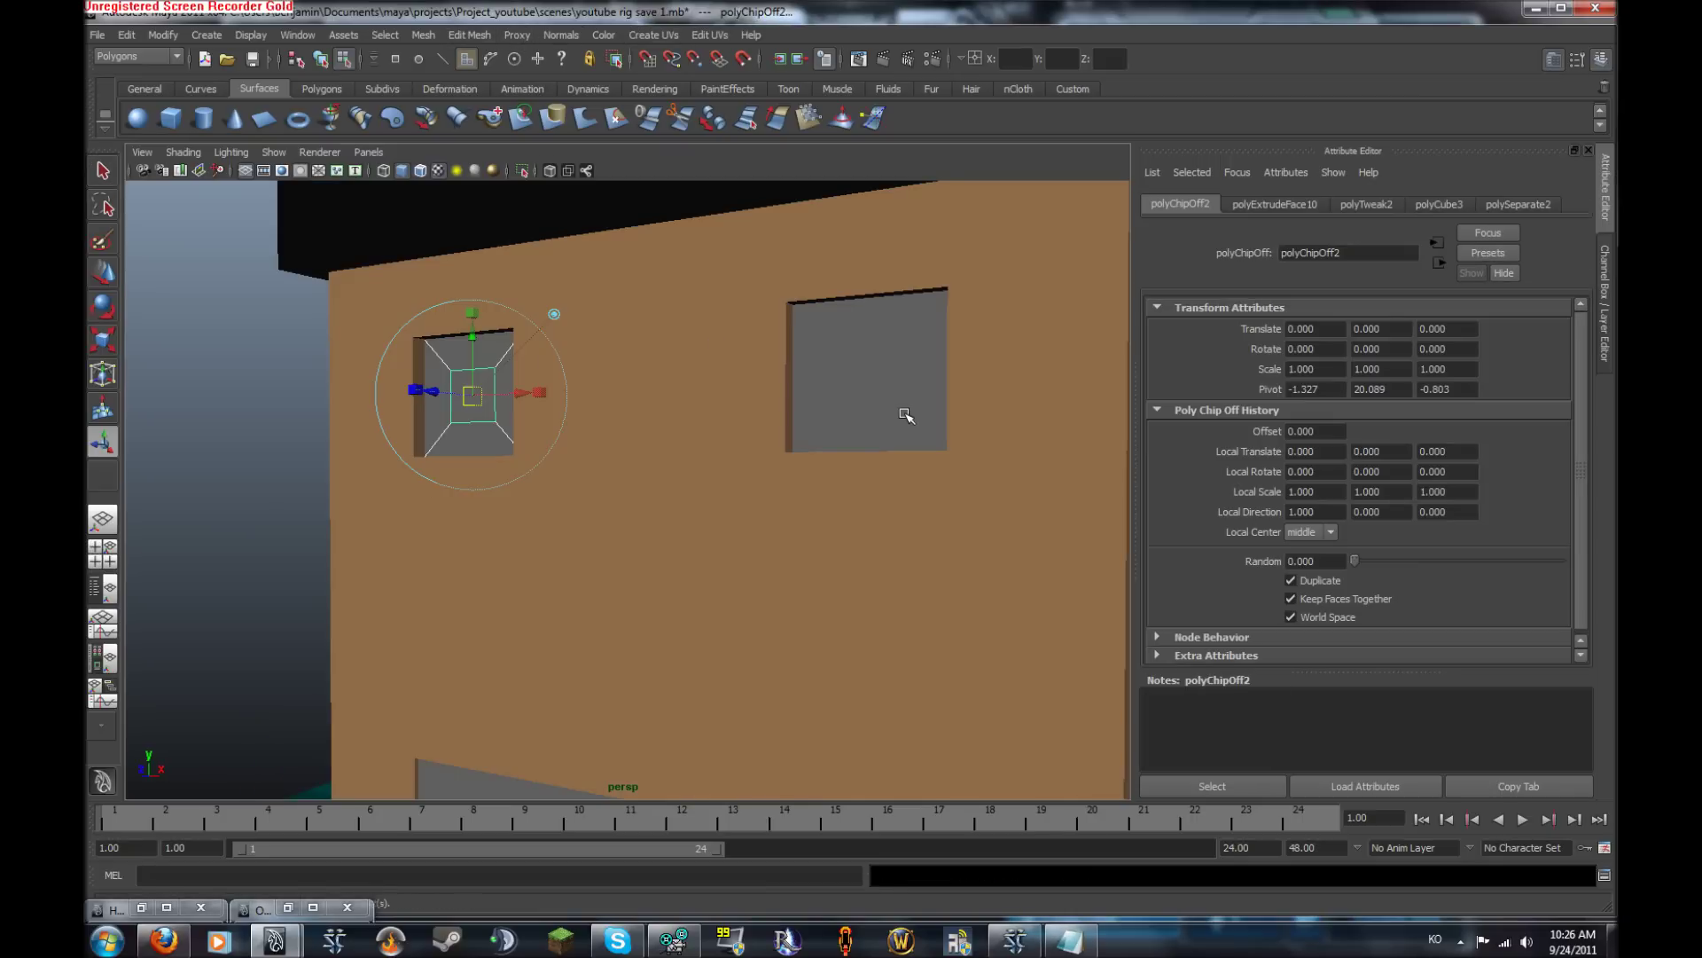
Return to object selection and pick the duplicated inner square of the character's left eye as its own object
{"action": "right_click_drag", "start_coordinate": [869, 377], "coordinate": [923, 395]}
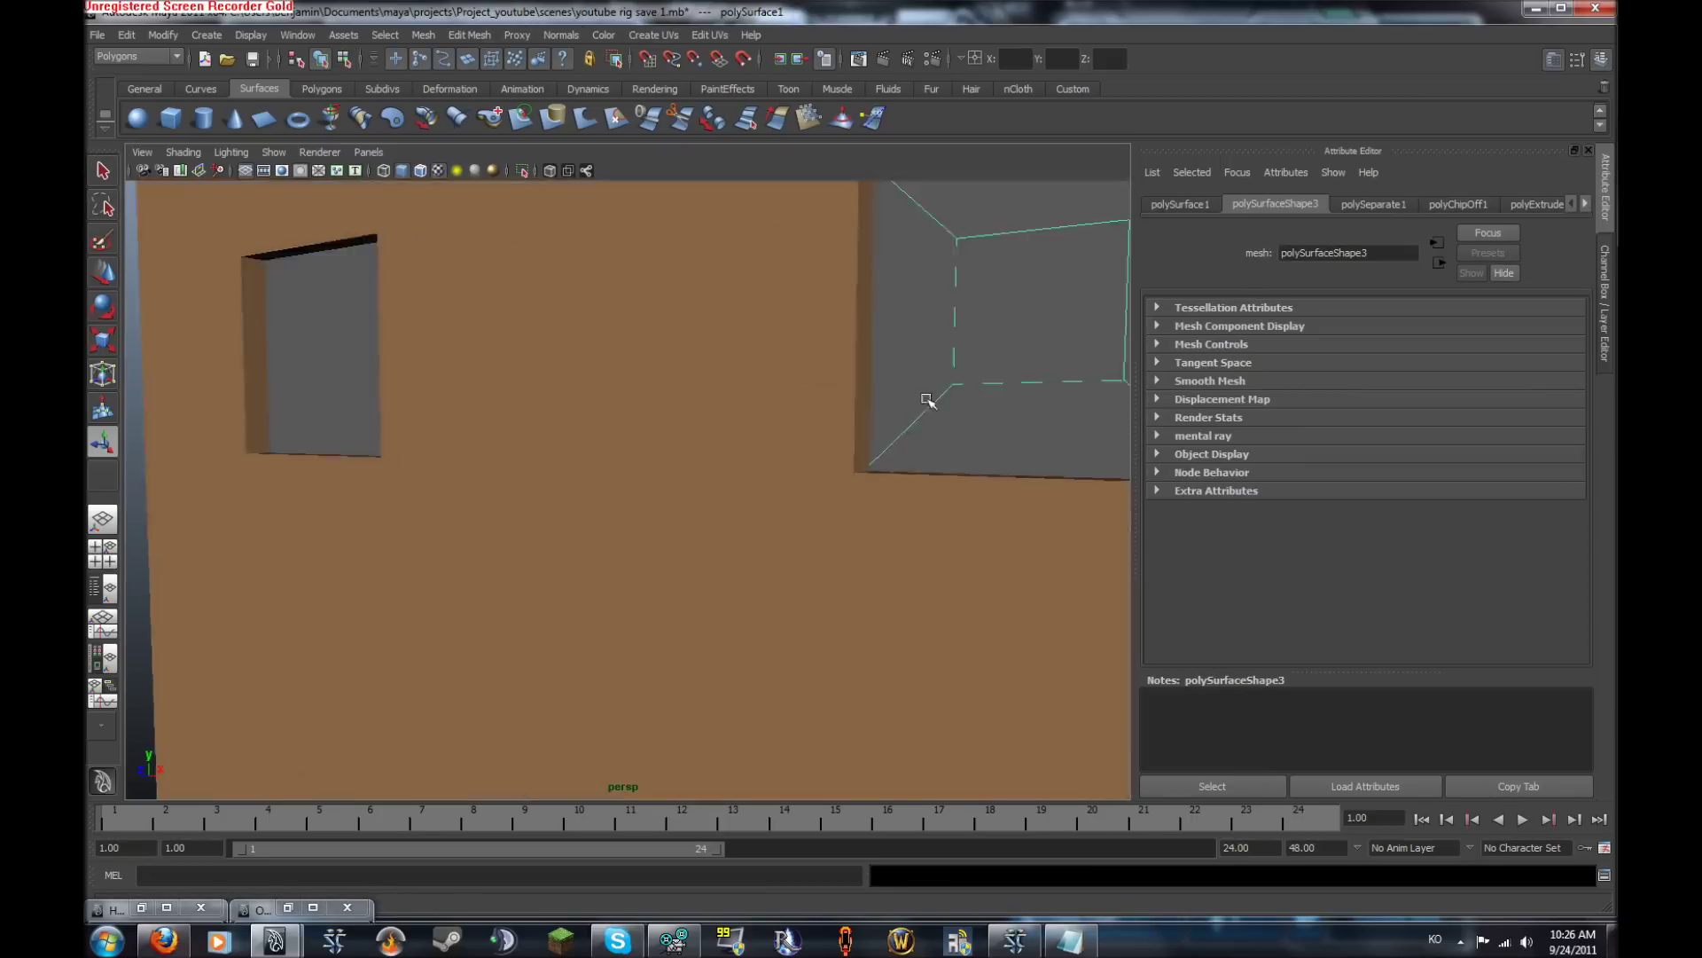
{"action": "left_click", "coordinate": [963, 316]}
{"action": "left_click", "coordinate": [921, 317]}
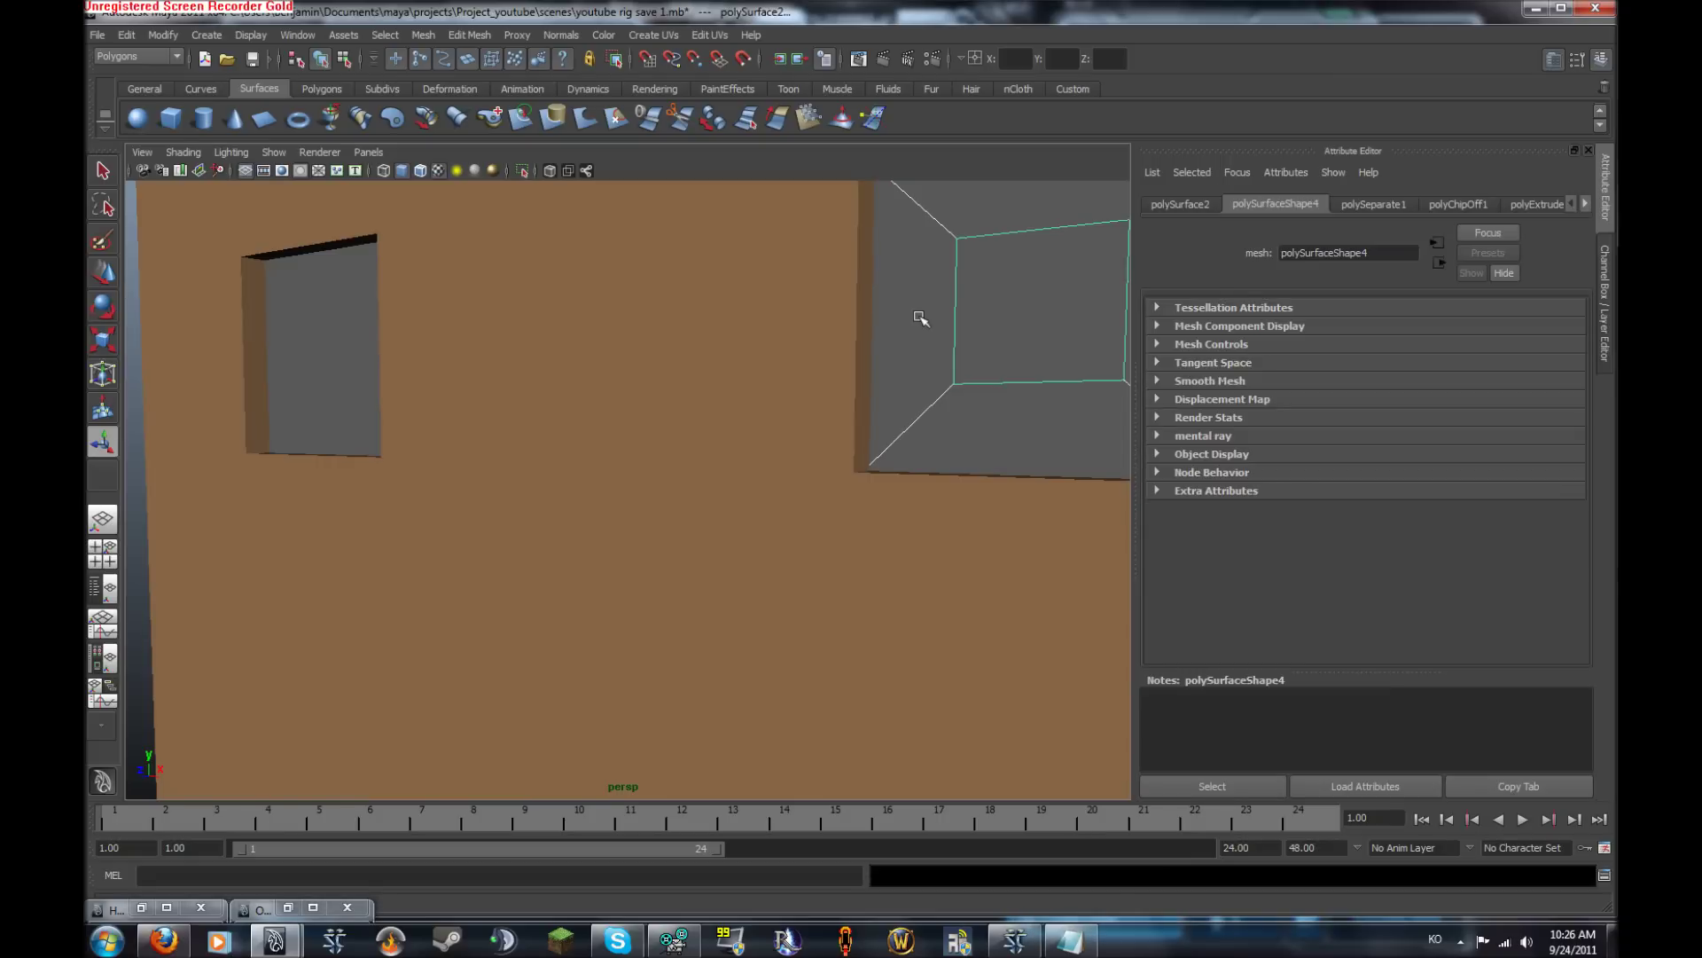
{"action": "left_click", "coordinate": [939, 351]}
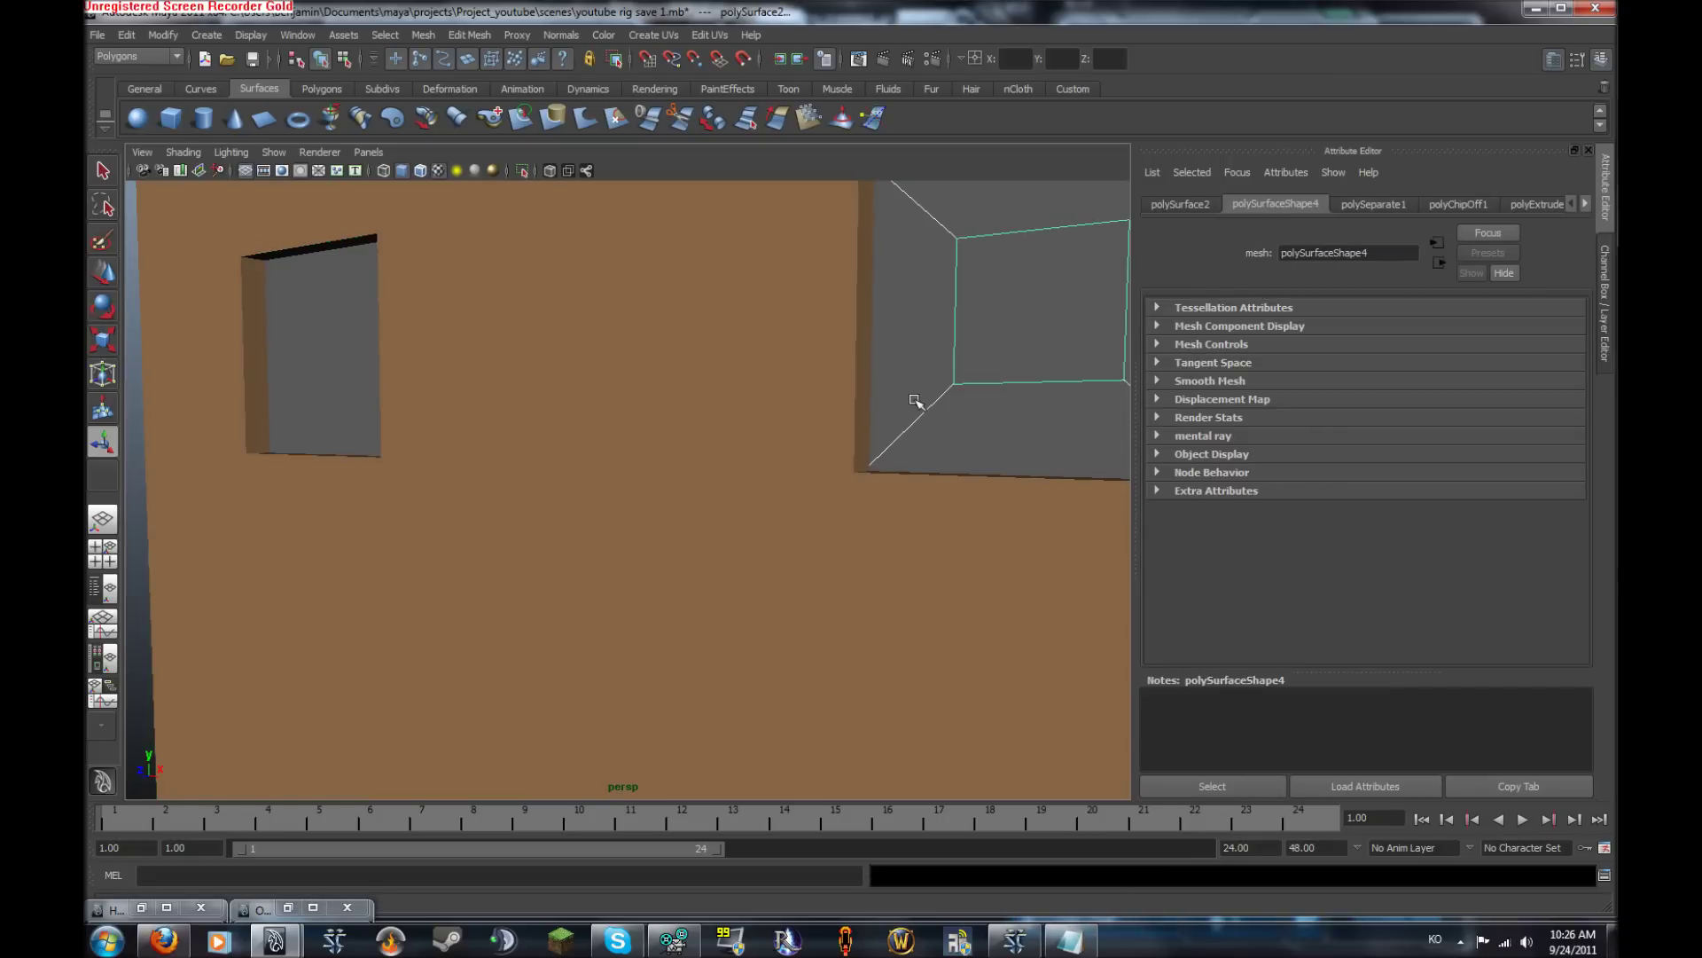
{"action": "left_click", "coordinate": [946, 447]}
Add the duplicated inner square of the character's right eye to the selection and activate the Move tool
{"action": "middle_click_drag", "start_coordinate": [542, 328], "coordinate": [748, 359], "text": "alt"}
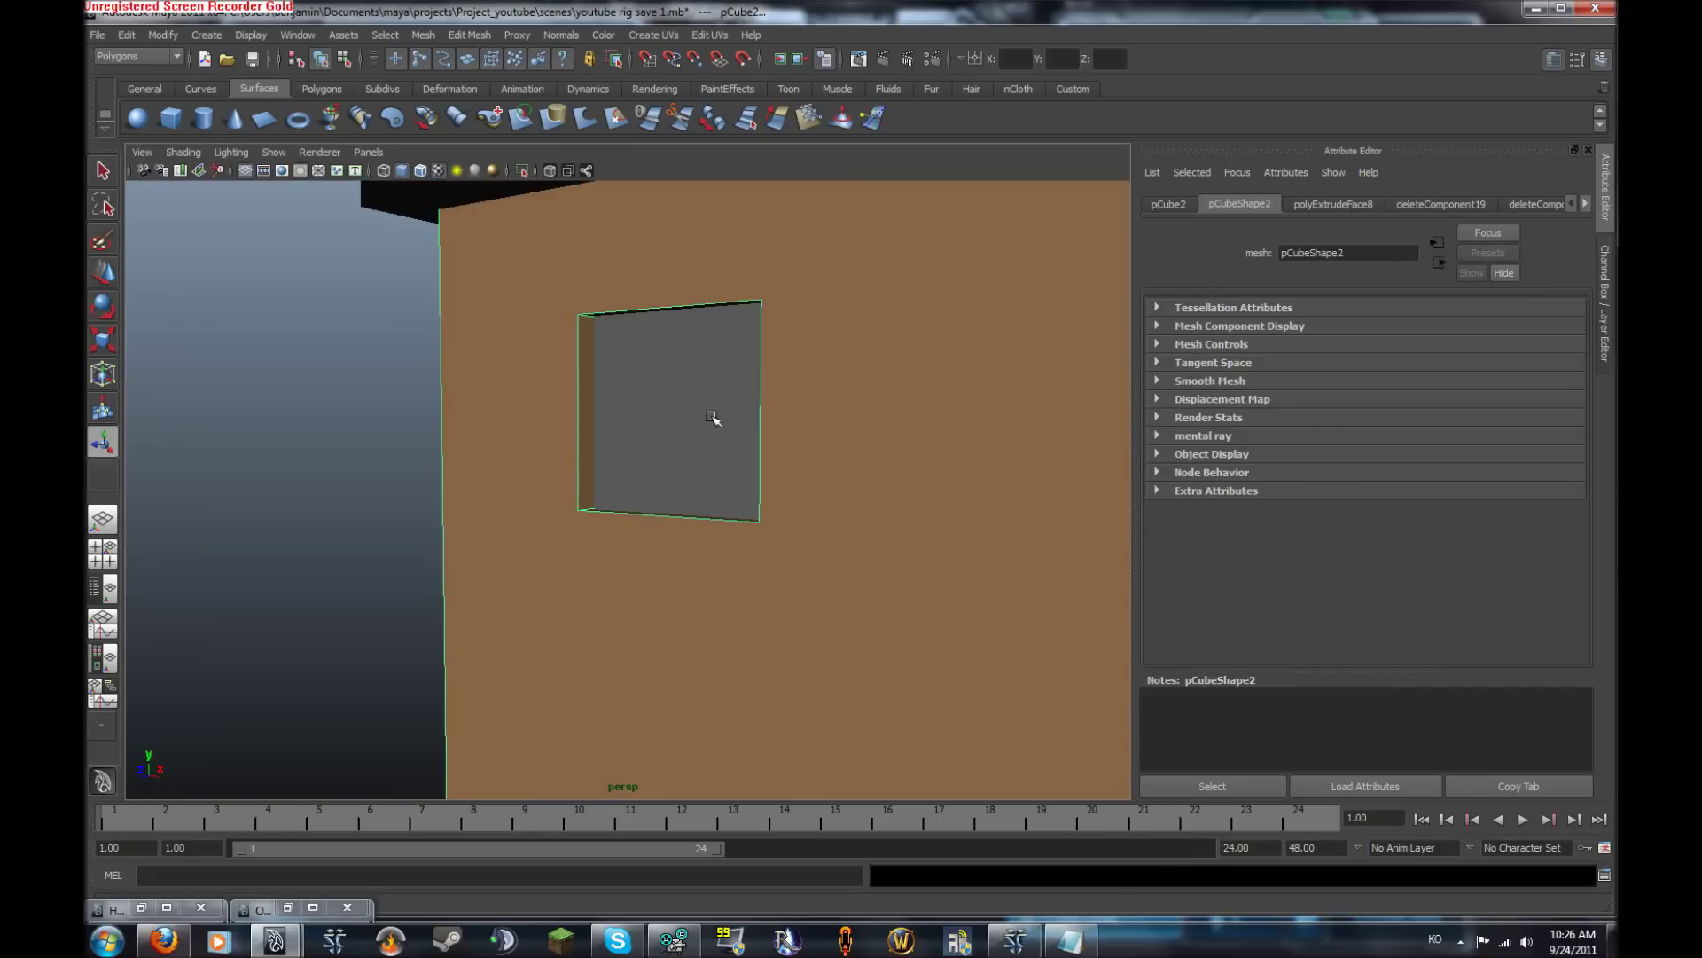
{"action": "left_click", "coordinate": [713, 426], "text": "shift"}
{"action": "left_click", "coordinate": [648, 348]}
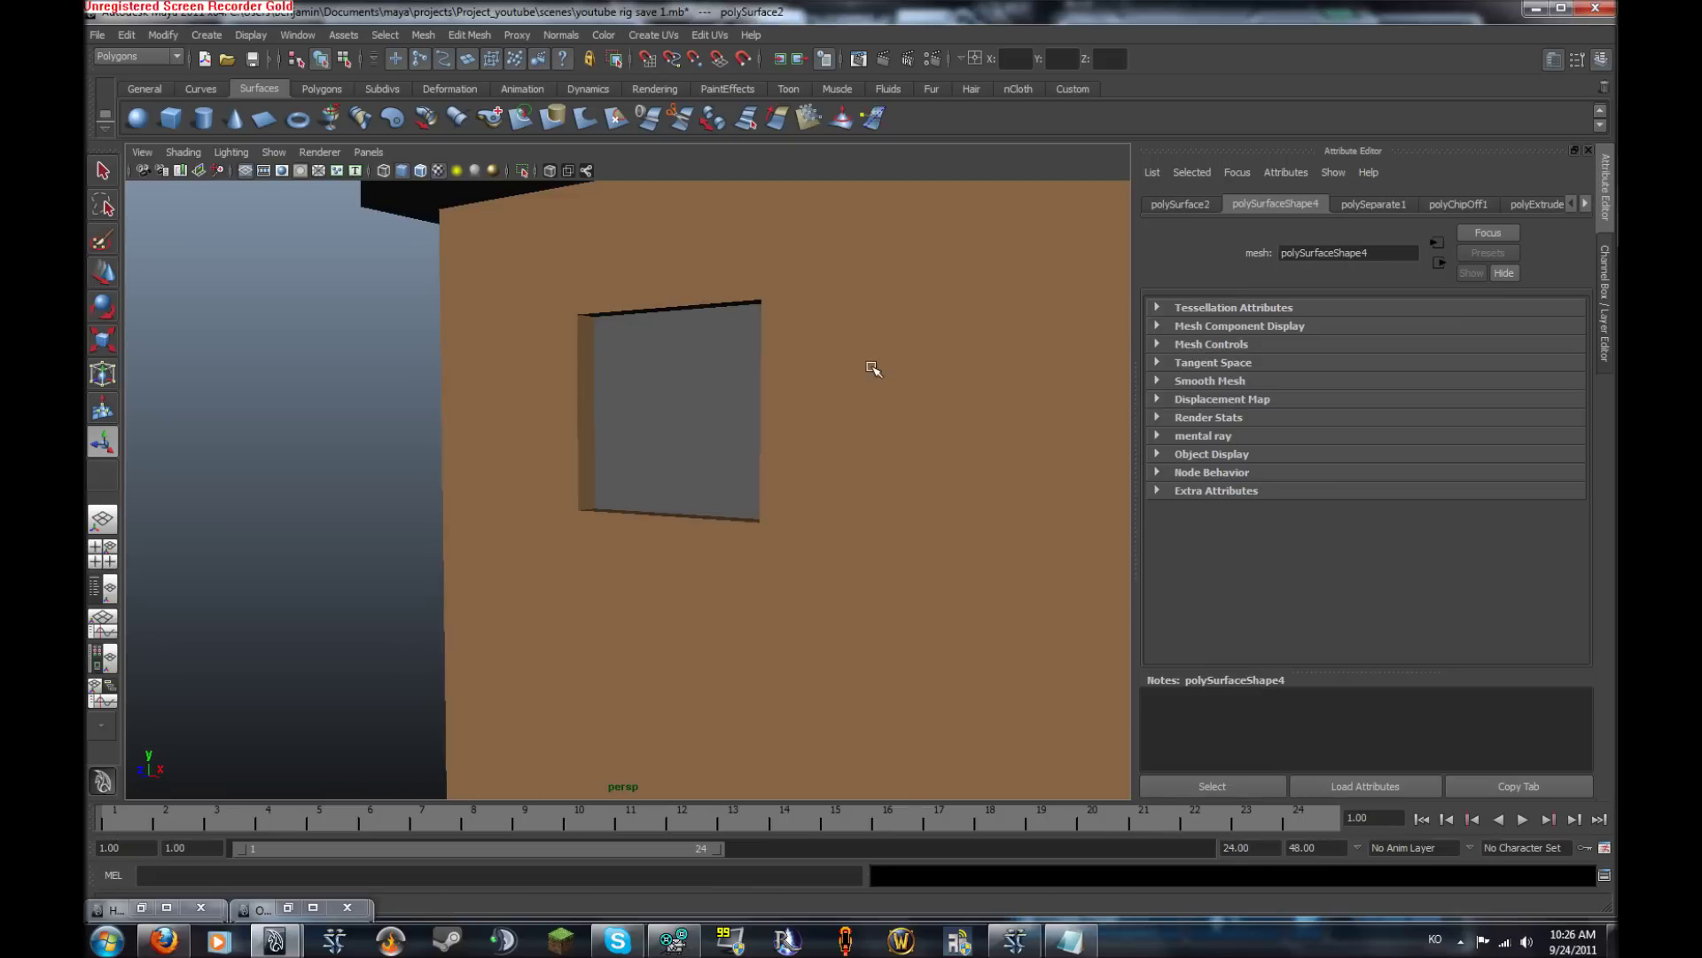
{"action": "right_click_drag", "start_coordinate": [874, 368], "coordinate": [656, 399], "text": "alt"}
{"action": "left_click", "coordinate": [640, 465]}
{"action": "key", "text": "f"}
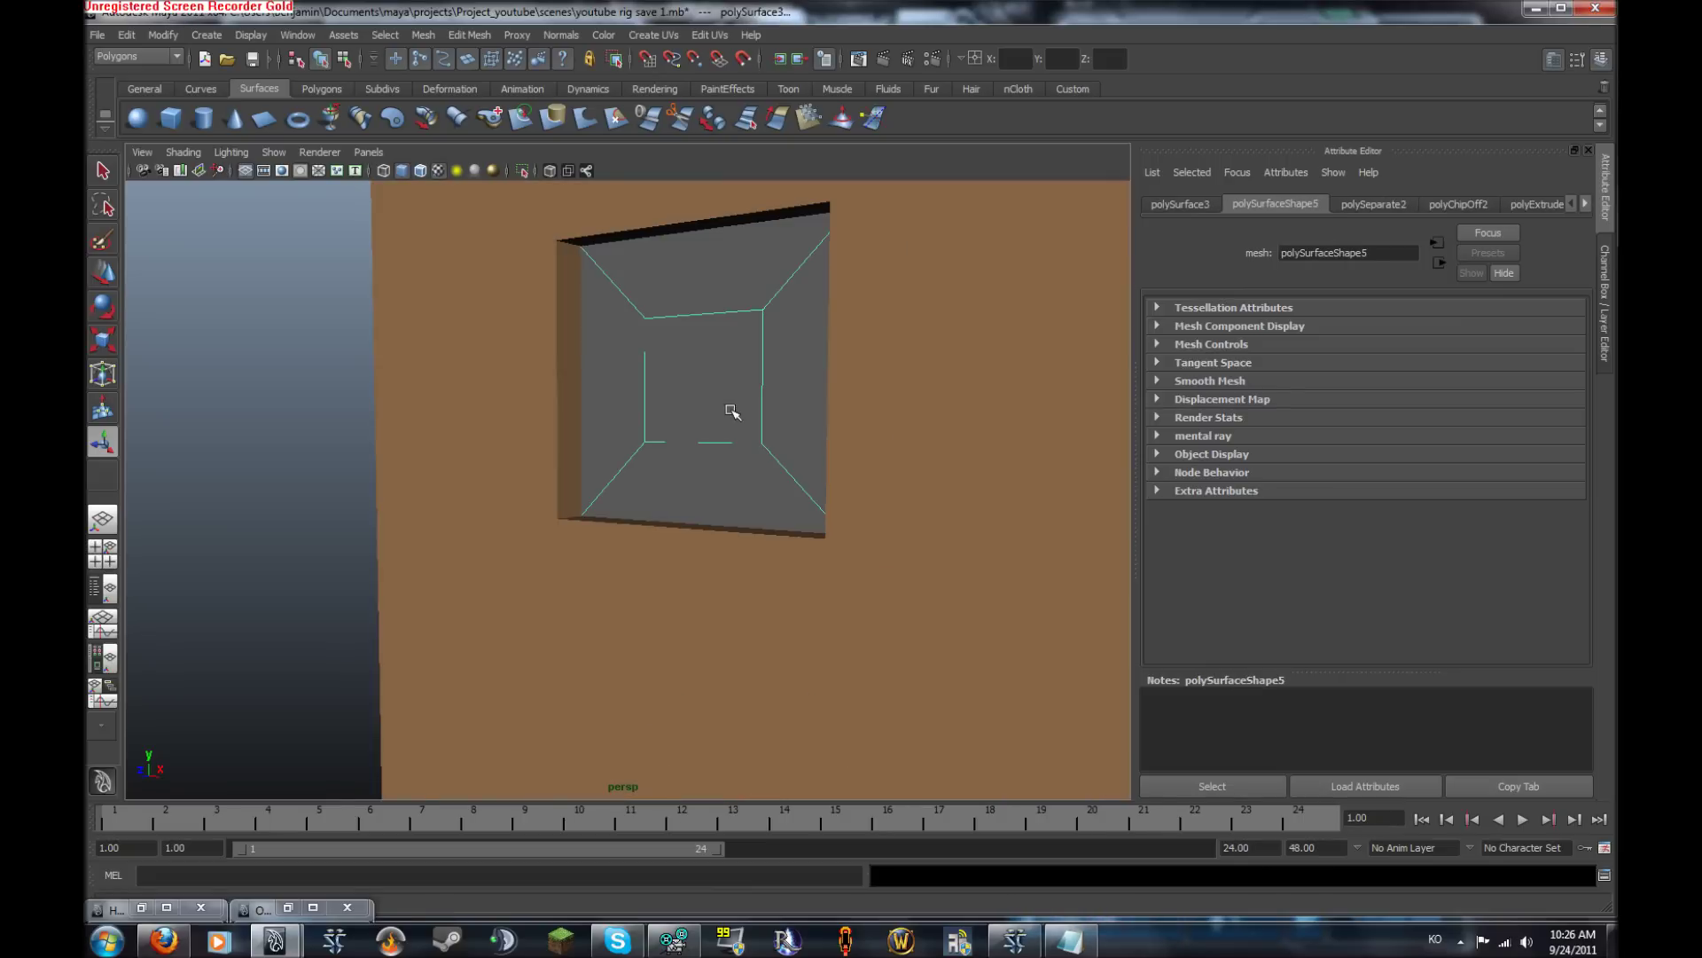
{"action": "left_click_drag", "start_coordinate": [746, 455], "coordinate": [729, 452]}
{"action": "right_click_drag", "start_coordinate": [620, 453], "coordinate": [399, 453], "text": "alt"}
{"action": "mouse_move", "coordinate": [710, 454]}
{"action": "left_mouse_down", "text": "alt"}
{"action": "mouse_move", "coordinate": [872, 456]}
{"action": "mouse_move", "coordinate": [932, 370]}
{"action": "mouse_move", "coordinate": [730, 444]}
{"action": "left_mouse_up", "text": "alt"}
{"action": "right_click_drag", "start_coordinate": [729, 444], "coordinate": [592, 437], "text": "alt"}
{"action": "key", "text": "w"}
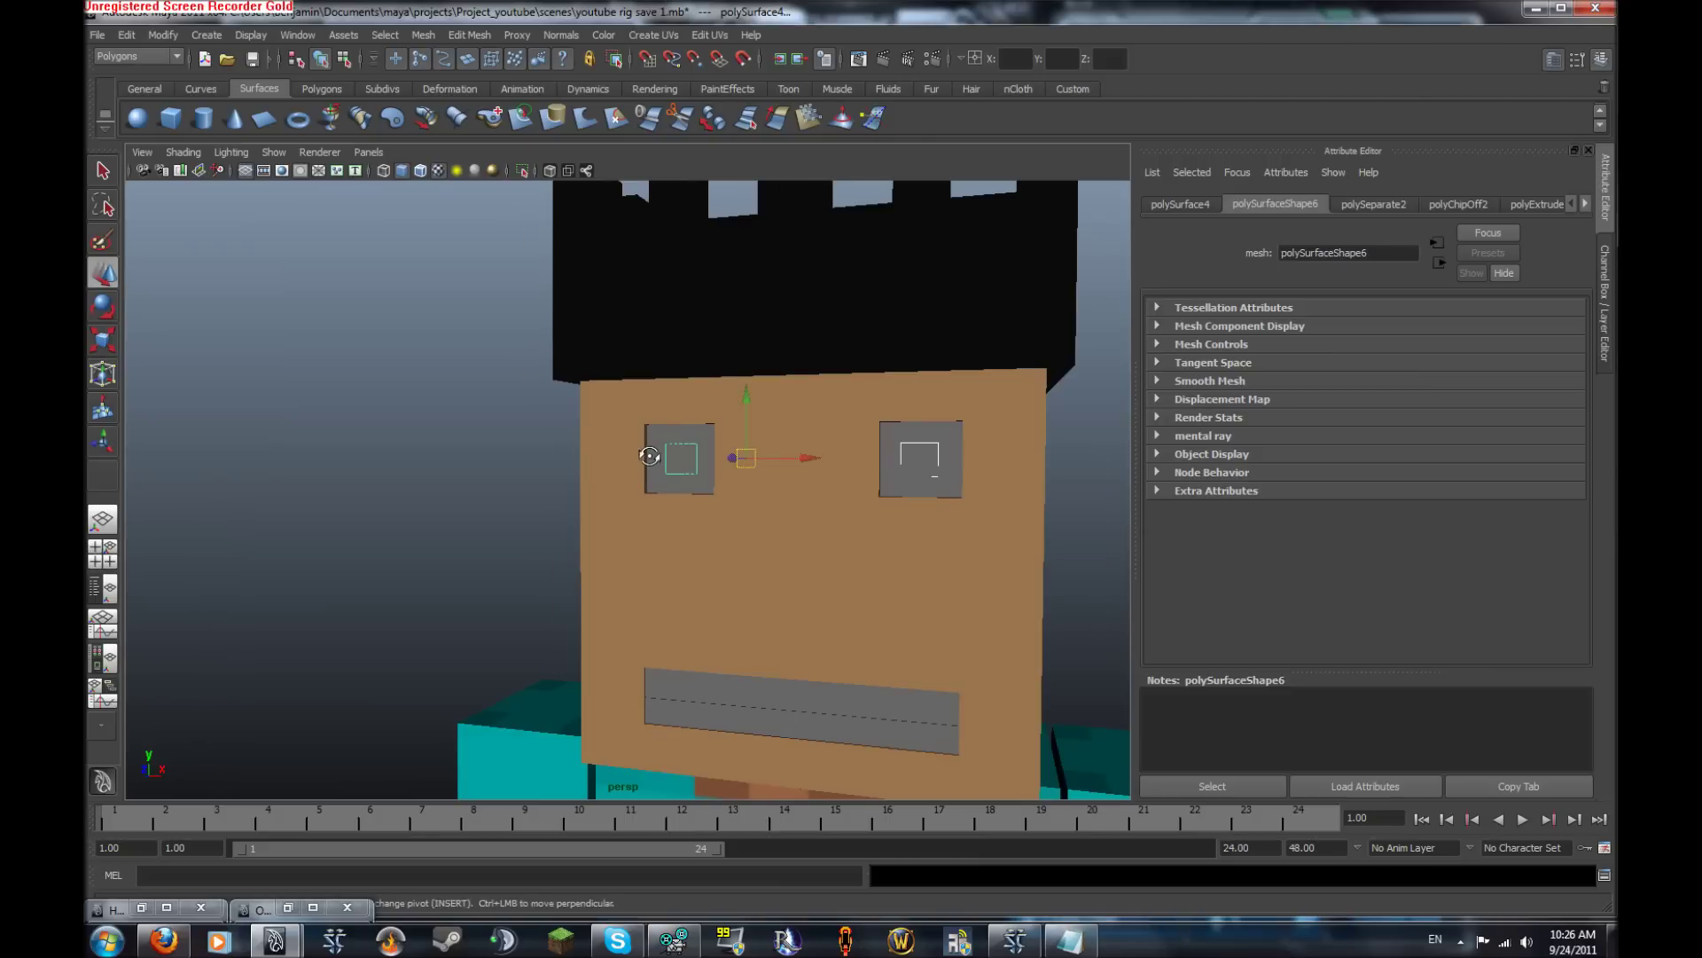
Center the pivot of the selected inner eye squares and shift them slightly along the Z axis
{"action": "left_click_drag", "start_coordinate": [803, 456], "coordinate": [667, 449], "text": "alt"}
{"action": "right_click_drag", "start_coordinate": [667, 449], "coordinate": [731, 406], "text": "alt"}
{"action": "middle_click_drag", "start_coordinate": [732, 407], "coordinate": [715, 434], "text": "alt"}
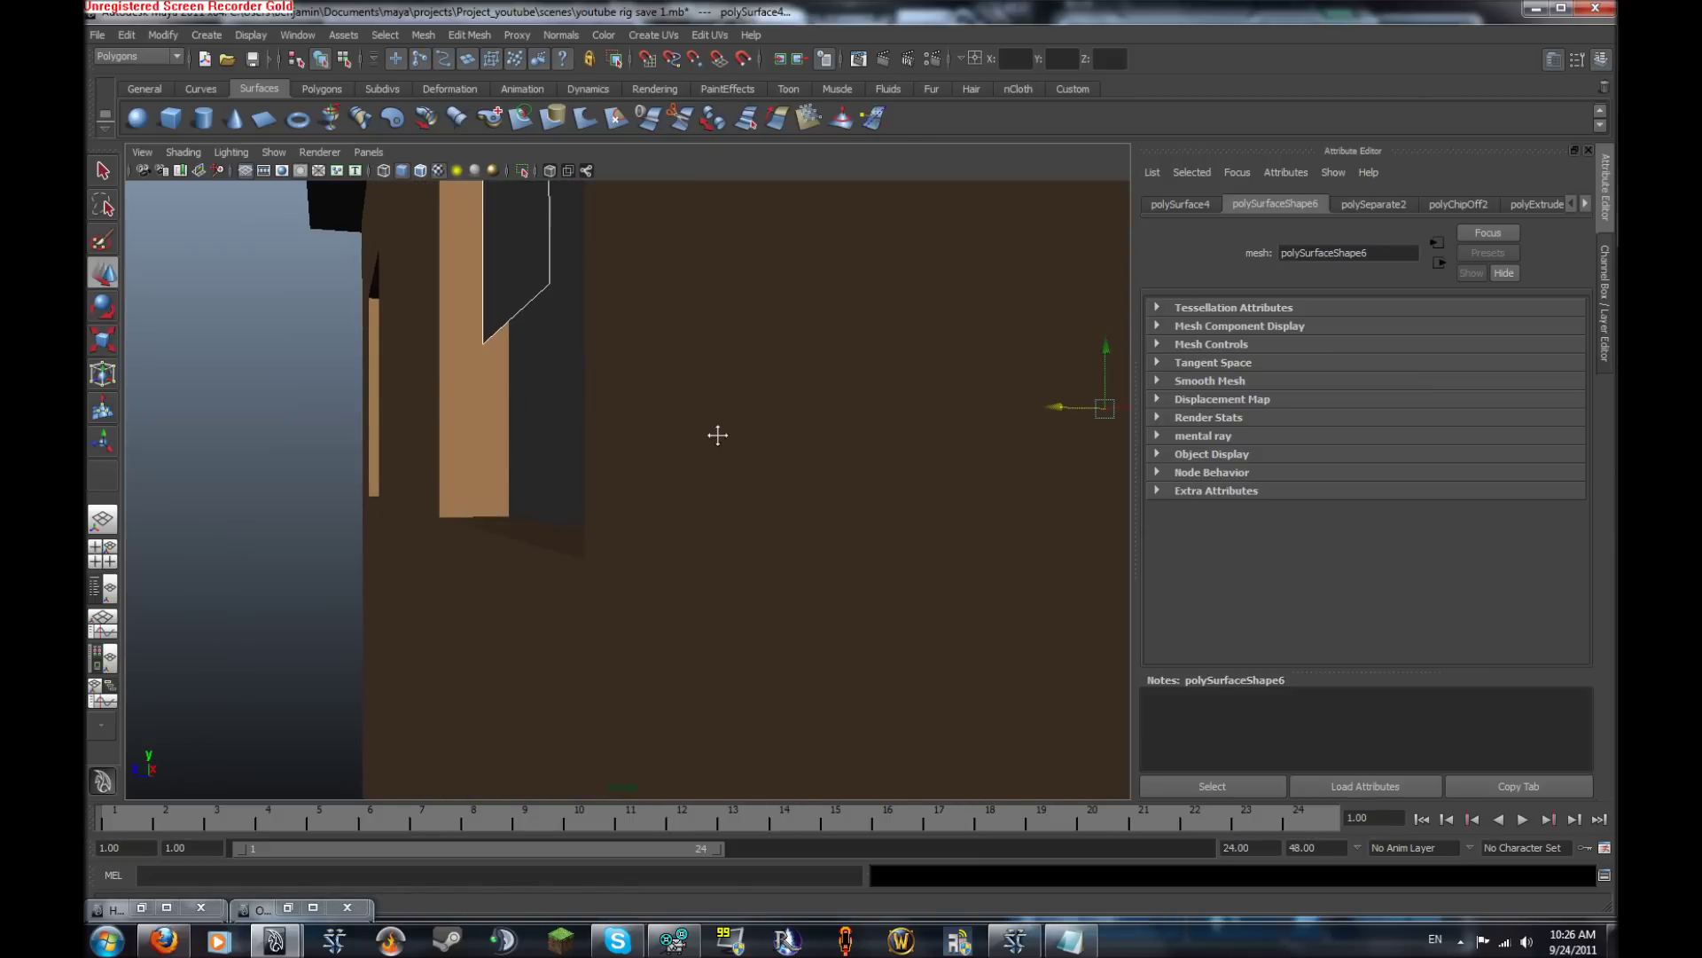
{"action": "left_click", "coordinate": [1072, 88]}
{"action": "left_click", "coordinate": [134, 116]}
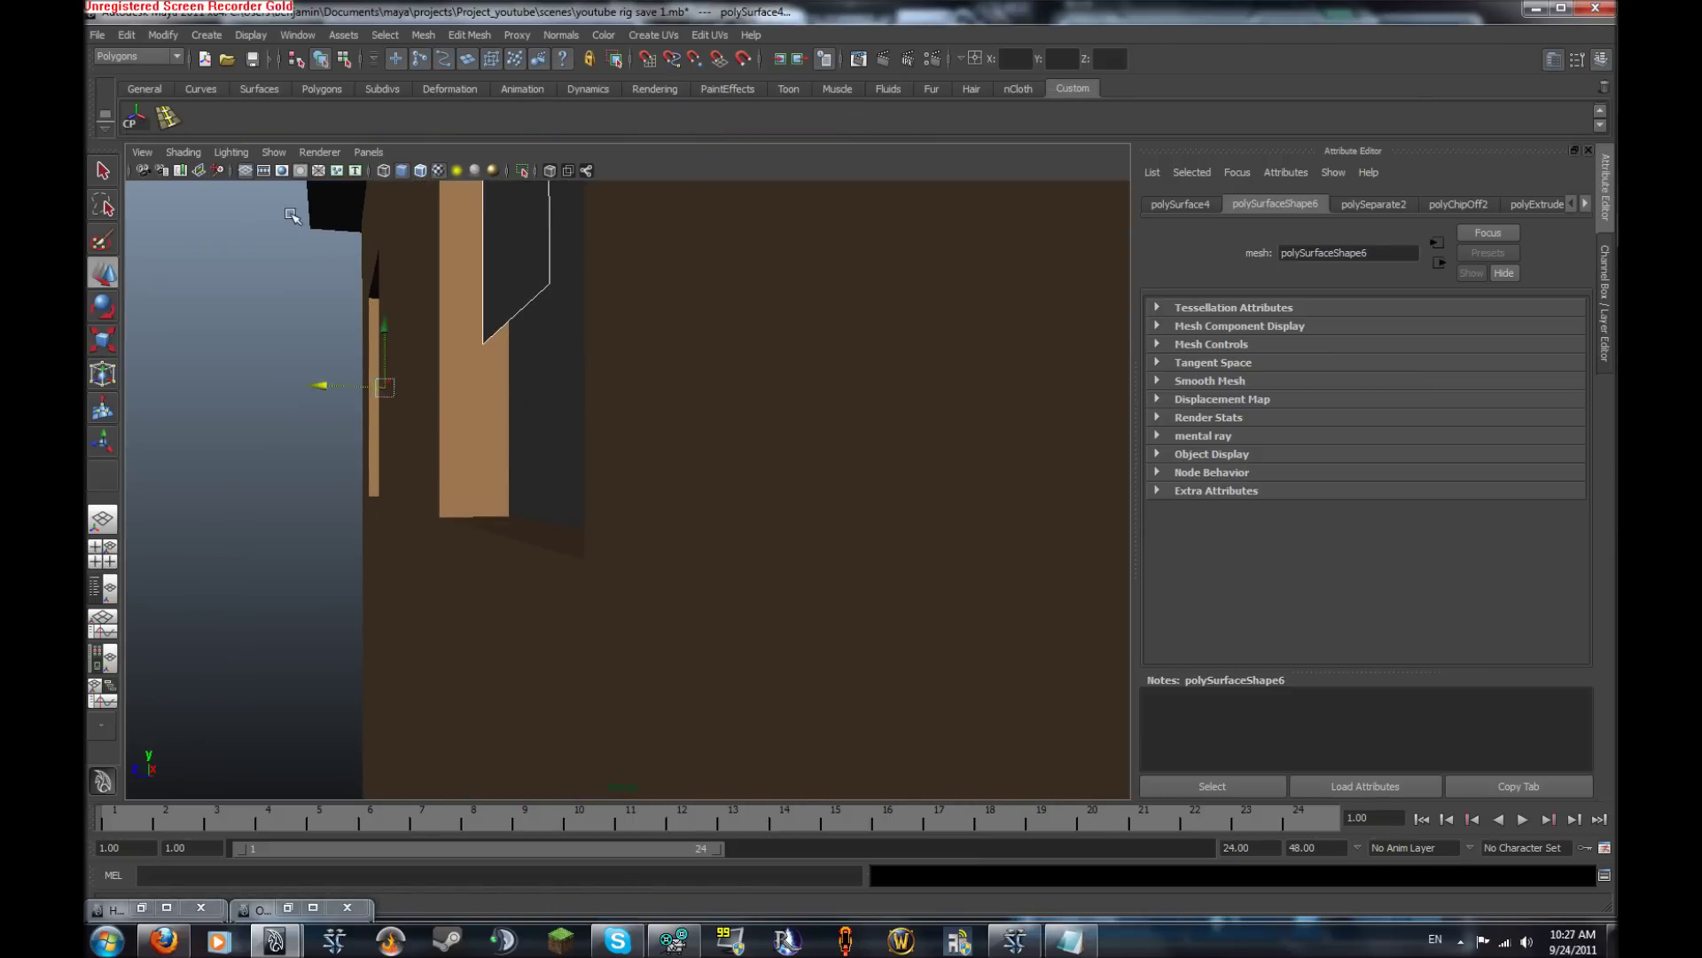
{"action": "left_click_drag", "start_coordinate": [321, 385], "coordinate": [335, 387]}
Select the outer pieces of both eyes together with the upper and lower teeth blocks of the mouth
{"action": "left_click_drag", "start_coordinate": [335, 387], "coordinate": [376, 403], "text": "alt"}
{"action": "left_click_drag", "start_coordinate": [703, 547], "coordinate": [704, 548]}
{"action": "left_click", "coordinate": [653, 517]}
{"action": "scroll", "coordinate": [653, 517], "scroll_direction": "down", "scroll_amount": 5}
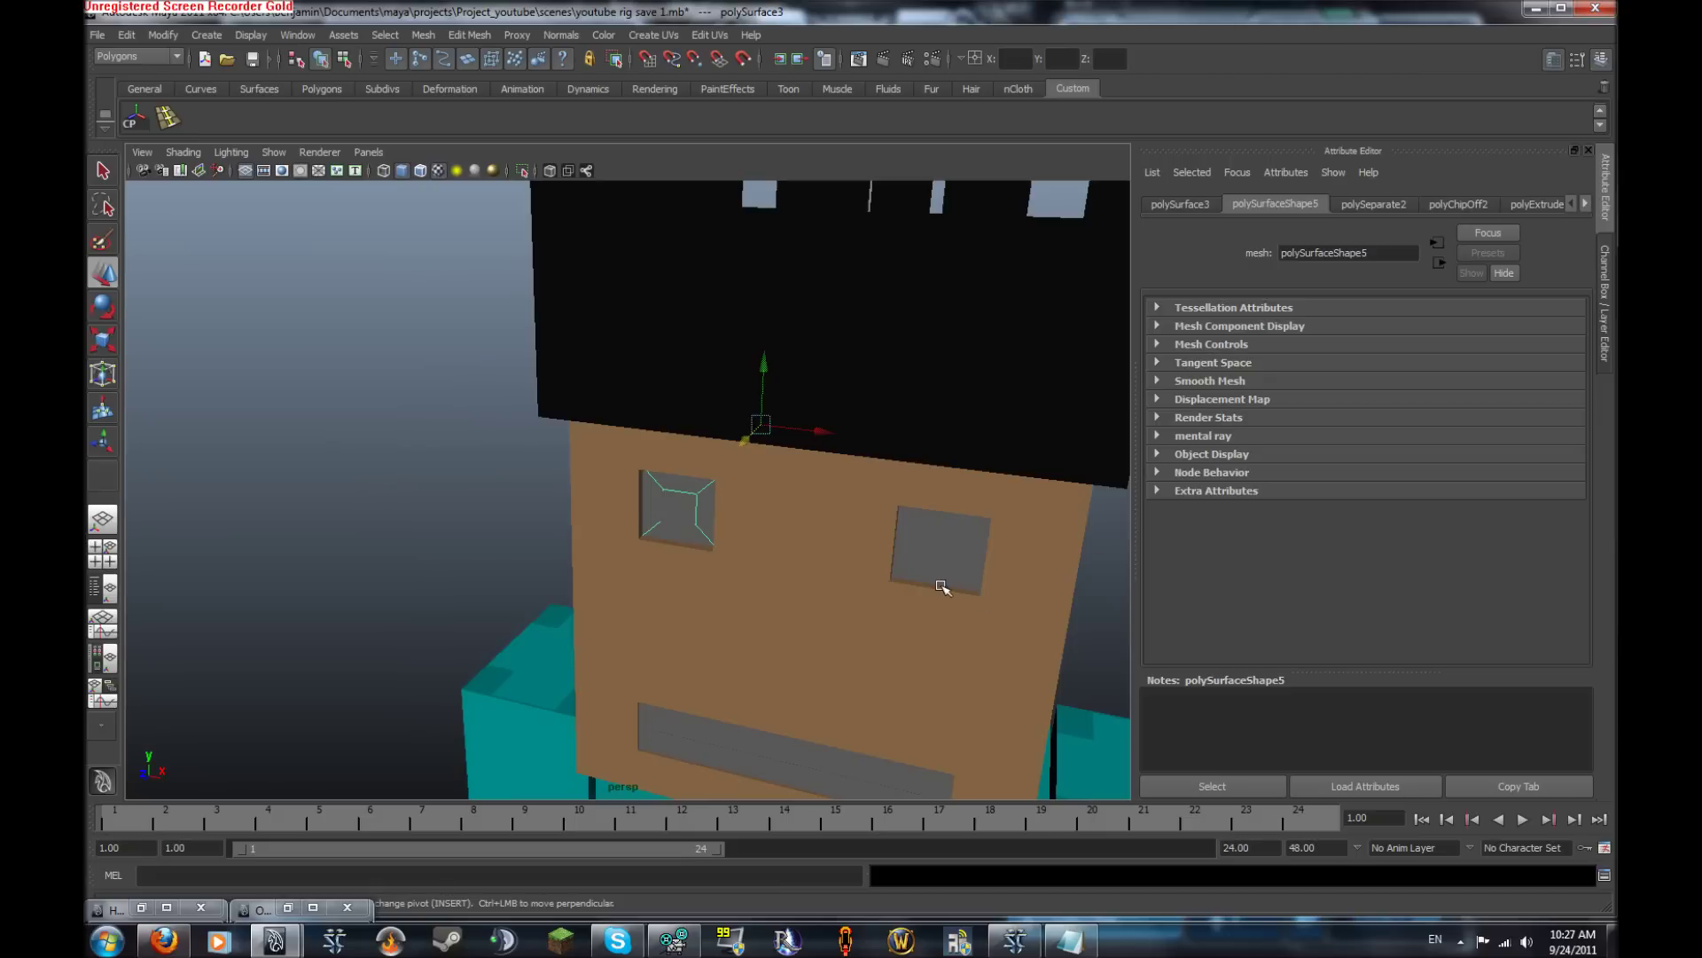
{"action": "left_click", "coordinate": [963, 596], "text": "shift"}
{"action": "left_click", "coordinate": [967, 585], "text": "shift"}
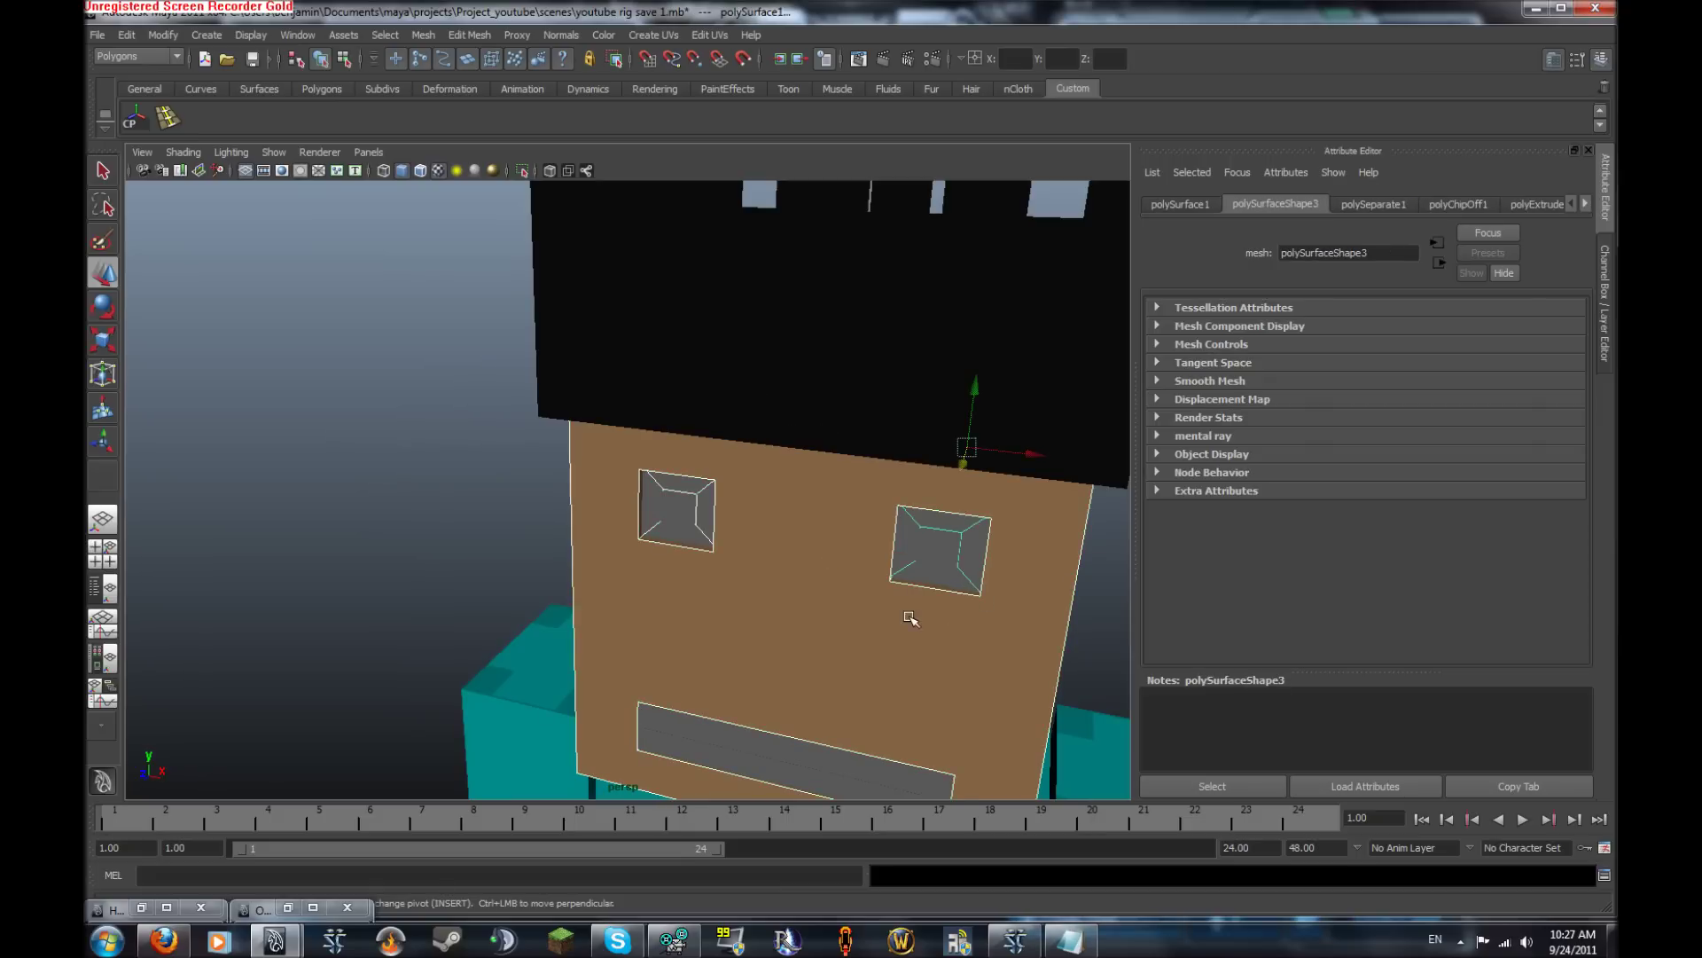
{"action": "left_click", "coordinate": [905, 622], "text": "shift"}
{"action": "middle_click_drag", "start_coordinate": [905, 624], "coordinate": [867, 581], "text": "alt"}
{"action": "left_click", "coordinate": [850, 533], "text": "shift"}
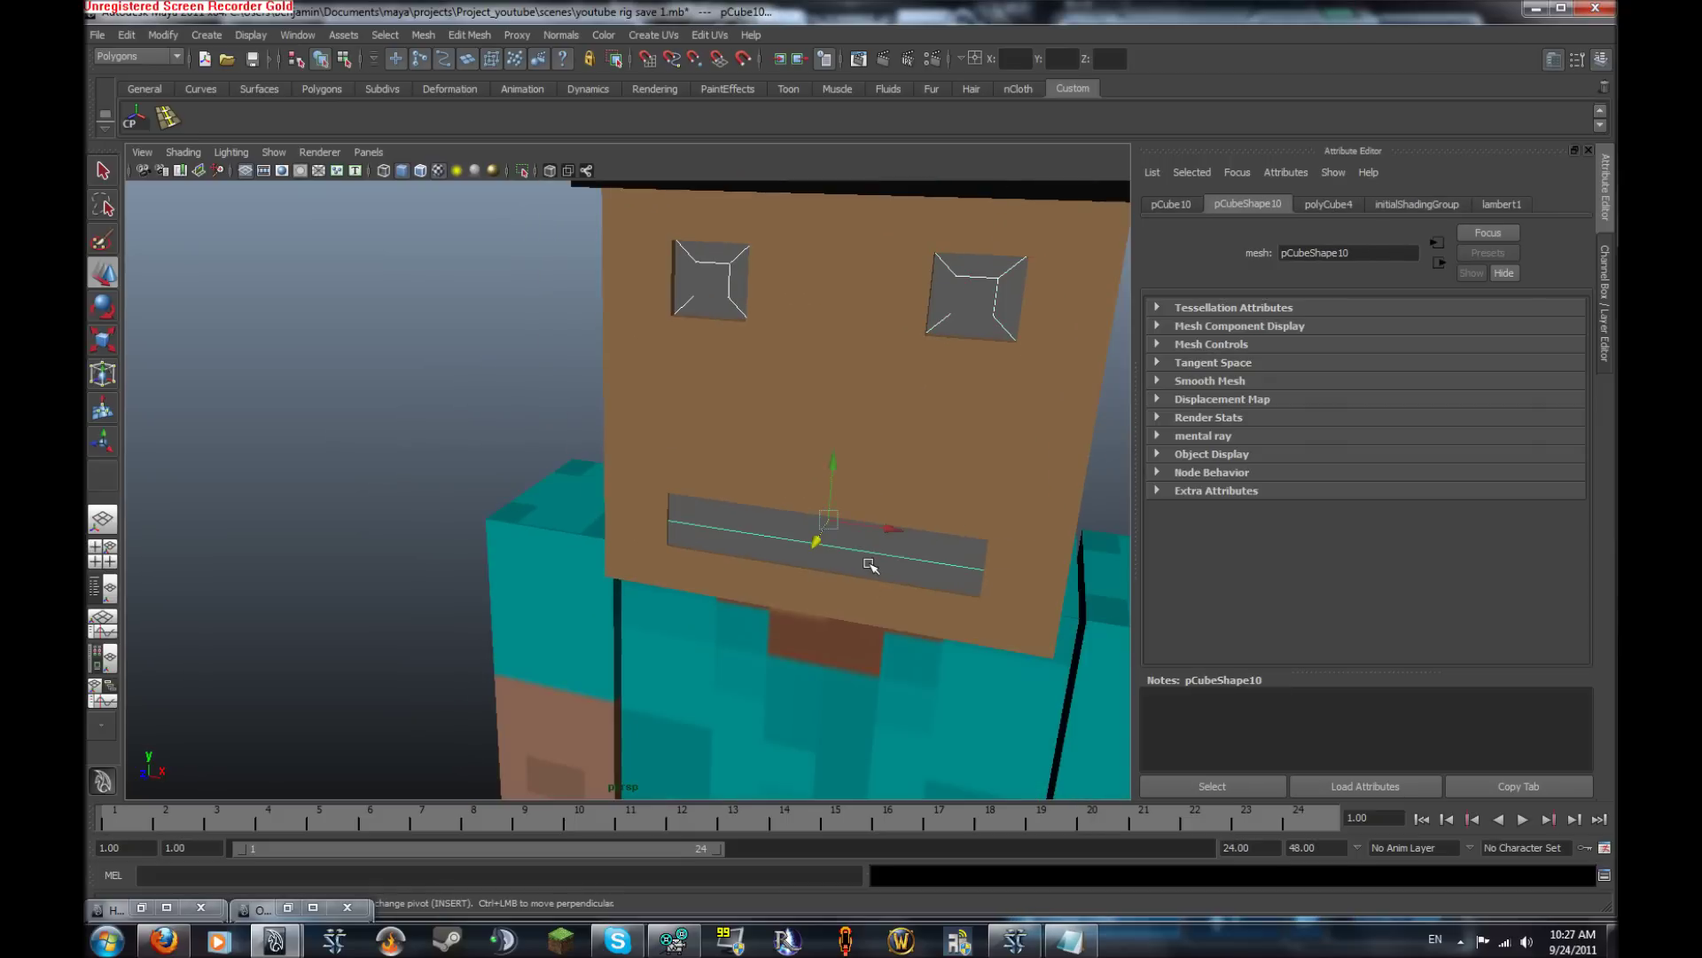
{"action": "left_click", "coordinate": [866, 563], "text": "shift"}
Assign the white blinn3 material to the selected eye pieces and teeth from the Hypershade
{"action": "left_click", "coordinate": [142, 907]}
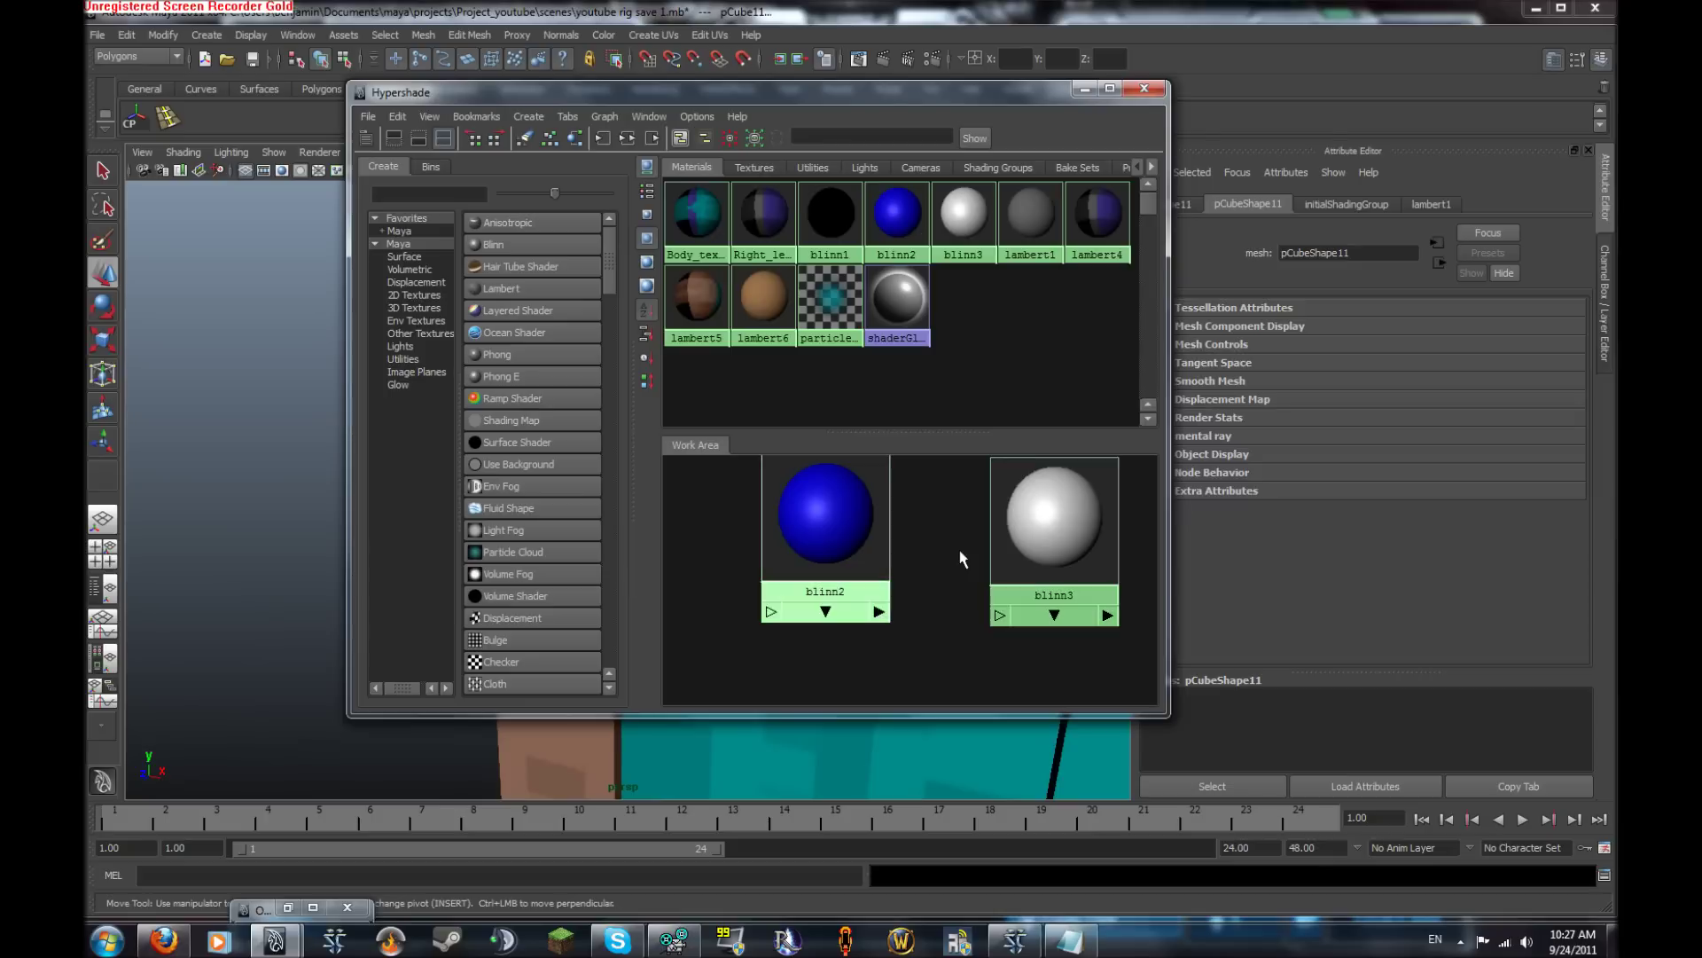
{"action": "right_click_drag", "start_coordinate": [1047, 523], "coordinate": [1044, 480]}
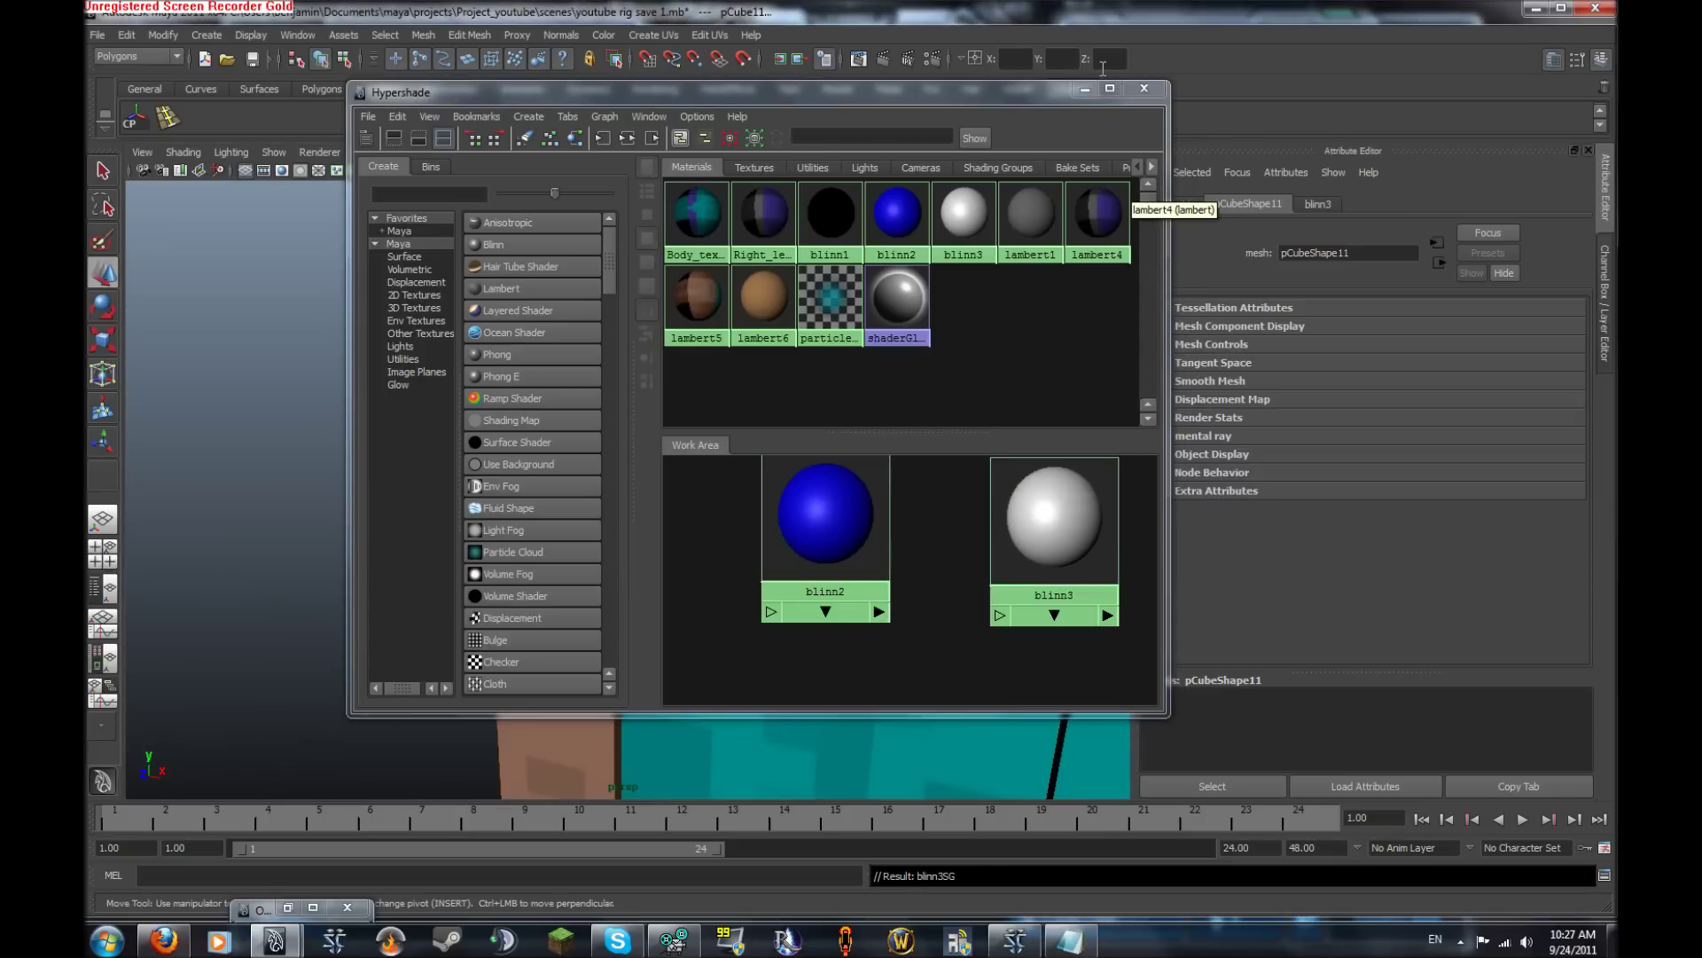
{"action": "left_click_drag", "start_coordinate": [1067, 93], "coordinate": [1345, 579]}
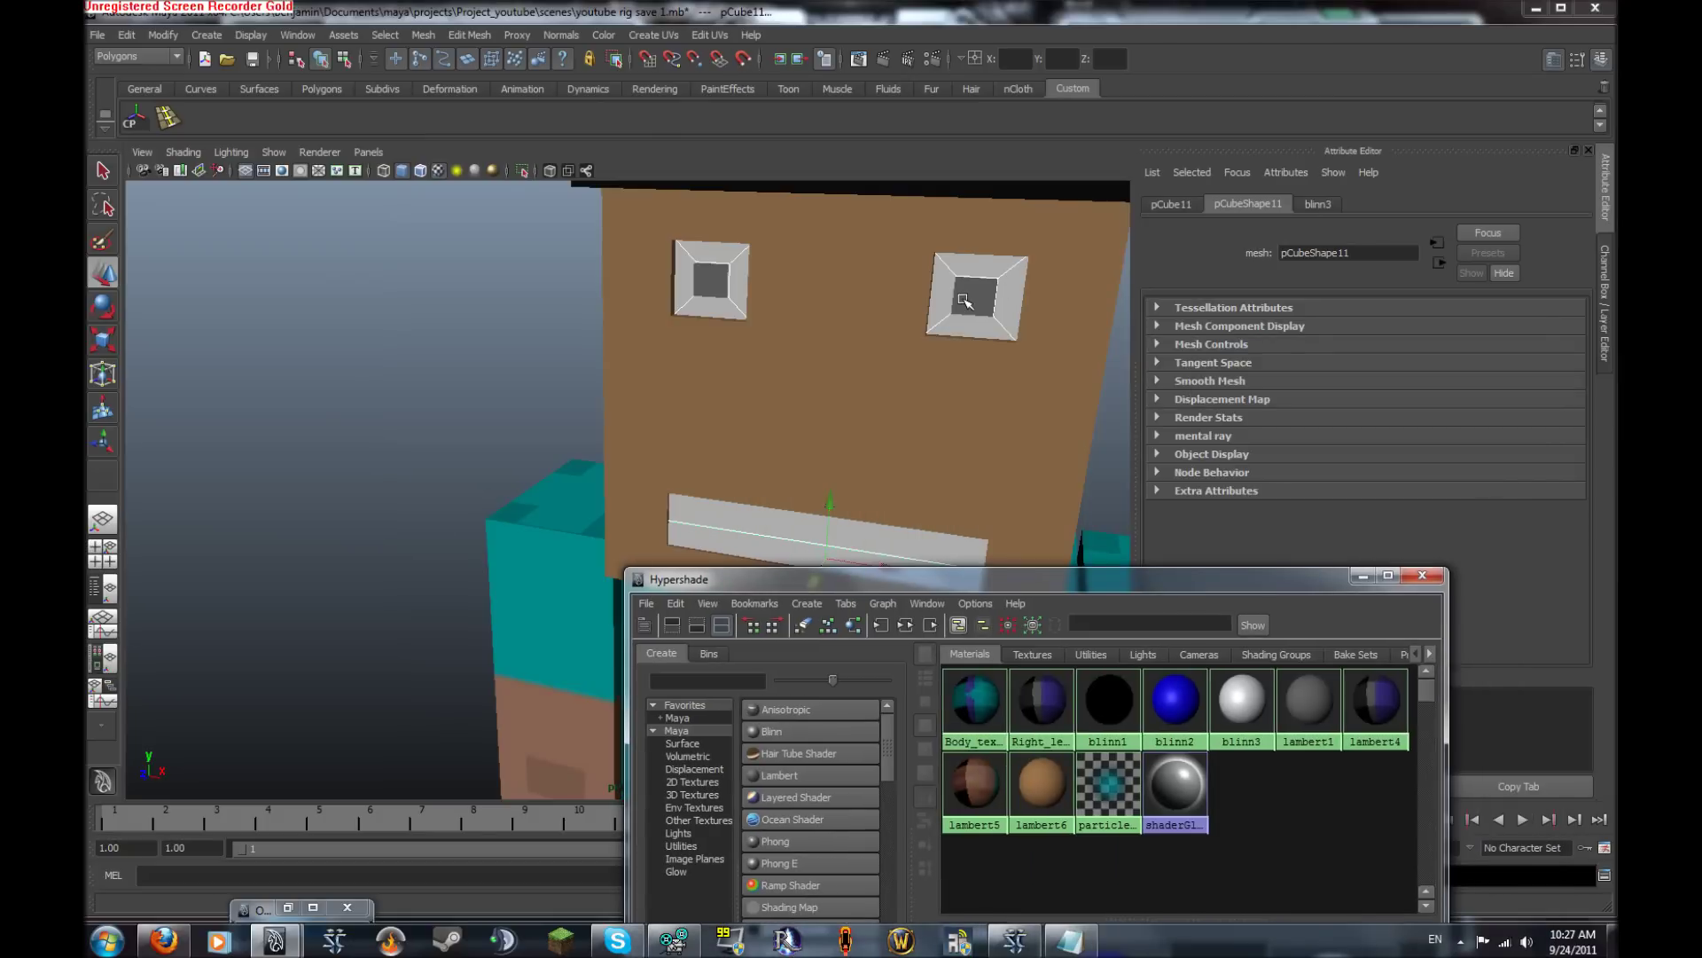
Select both inner pupil squares, assign the blue blinn2 material to them, and put the Hypershade away
{"action": "left_click", "coordinate": [966, 301]}
{"action": "left_click", "coordinate": [722, 291], "text": "shift"}
{"action": "right_click_drag", "start_coordinate": [1175, 700], "coordinate": [1193, 674]}
{"action": "left_click_drag", "start_coordinate": [1227, 587], "coordinate": [1269, 211]}
{"action": "left_click", "coordinate": [1351, 205]}
{"action": "scroll", "coordinate": [988, 334], "scroll_direction": "down", "scroll_amount": 5}
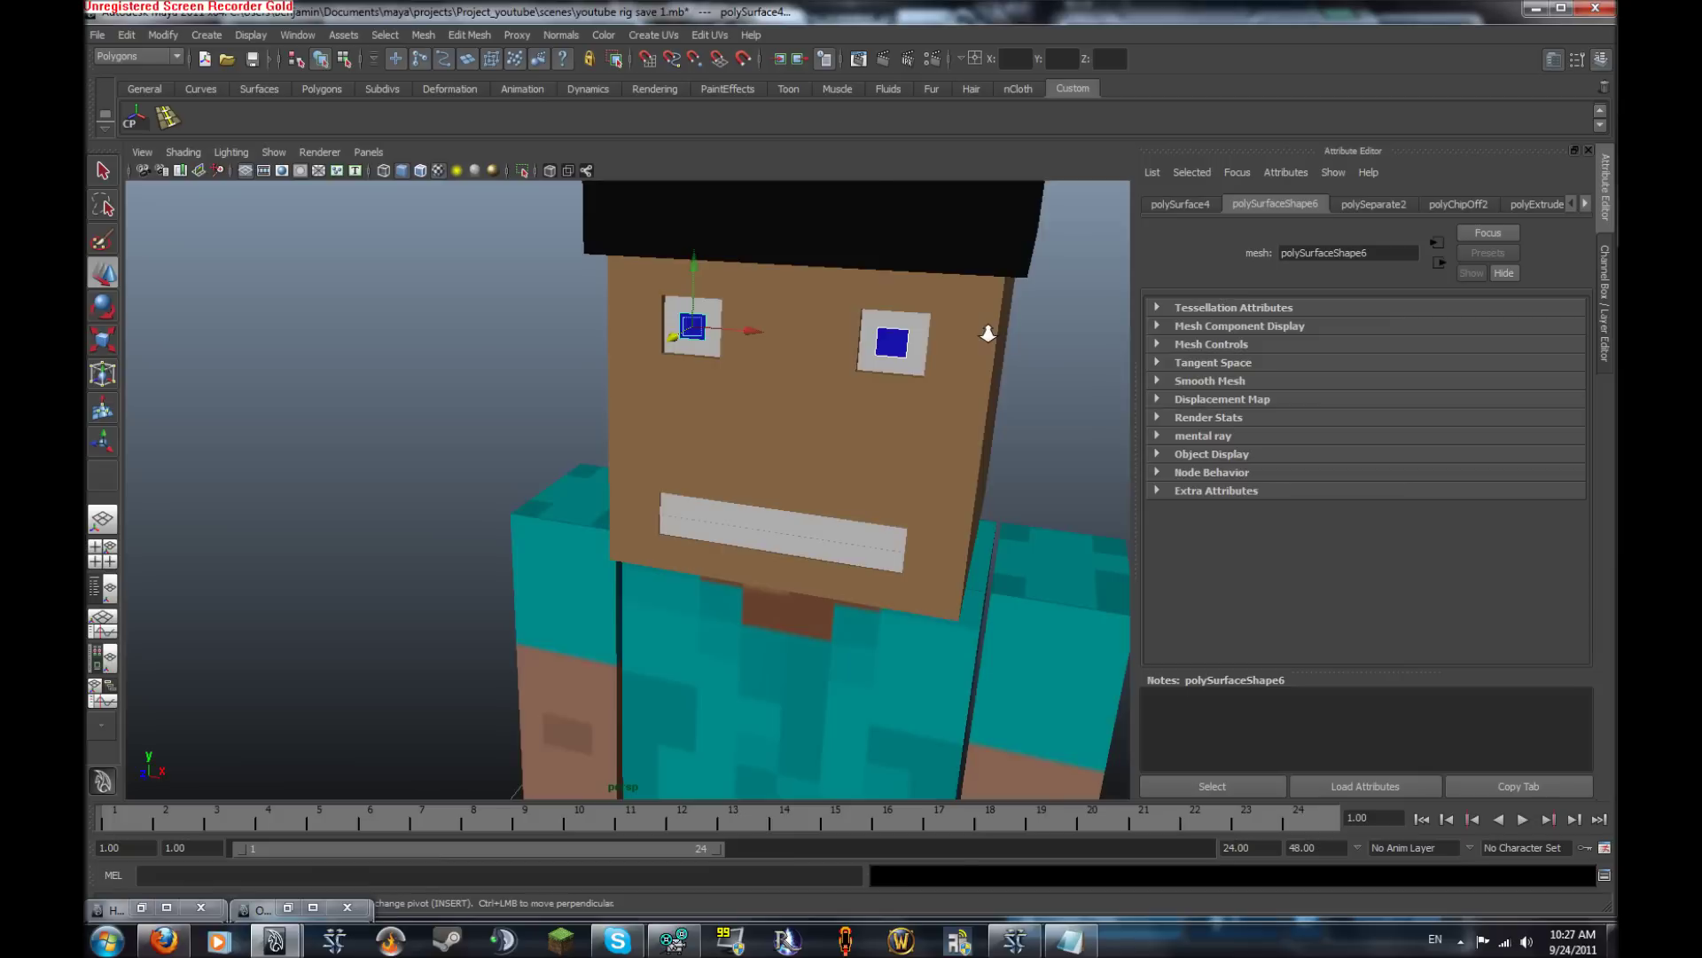
Examine the colored eyes and teeth from the front, then the whole character with nothing selected
{"action": "left_click", "coordinate": [499, 337]}
{"action": "mouse_move", "coordinate": [499, 338]}
{"action": "left_mouse_down", "text": "alt"}
{"action": "mouse_move", "coordinate": [585, 319]}
{"action": "mouse_move", "coordinate": [509, 311]}
{"action": "left_mouse_up", "text": "alt"}
{"action": "right_click_drag", "start_coordinate": [509, 311], "coordinate": [718, 345], "text": "alt"}
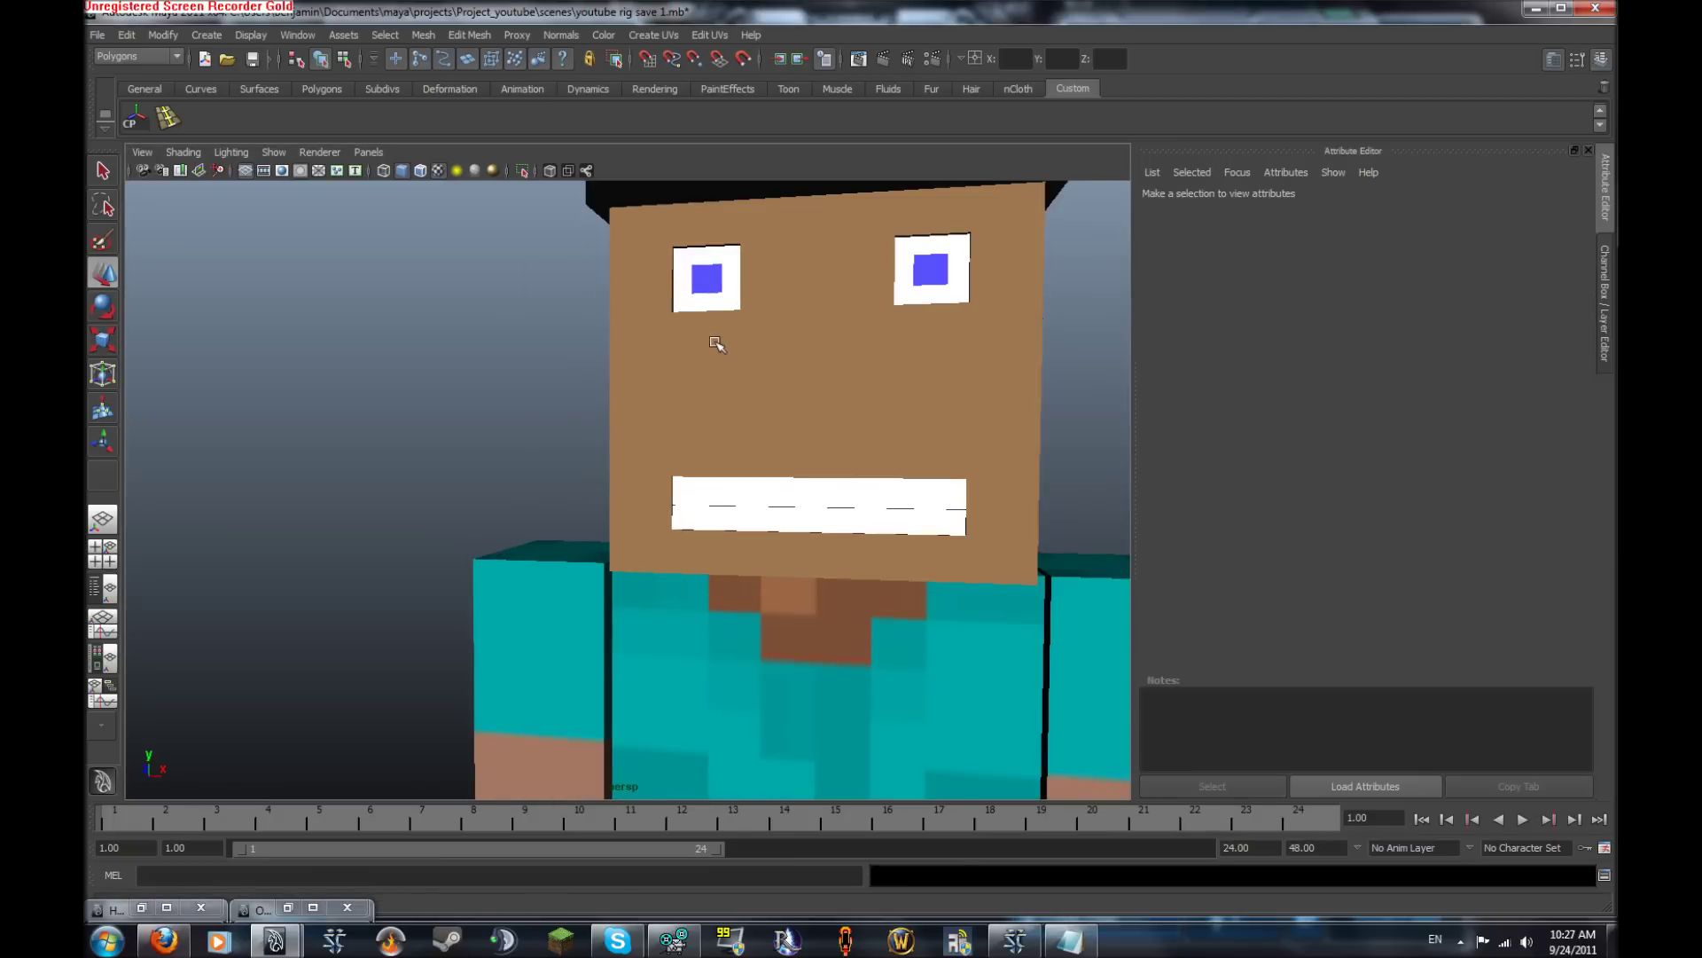
{"action": "left_click", "coordinate": [692, 285]}
{"action": "left_click", "coordinate": [931, 268]}
{"action": "key", "text": "r"}
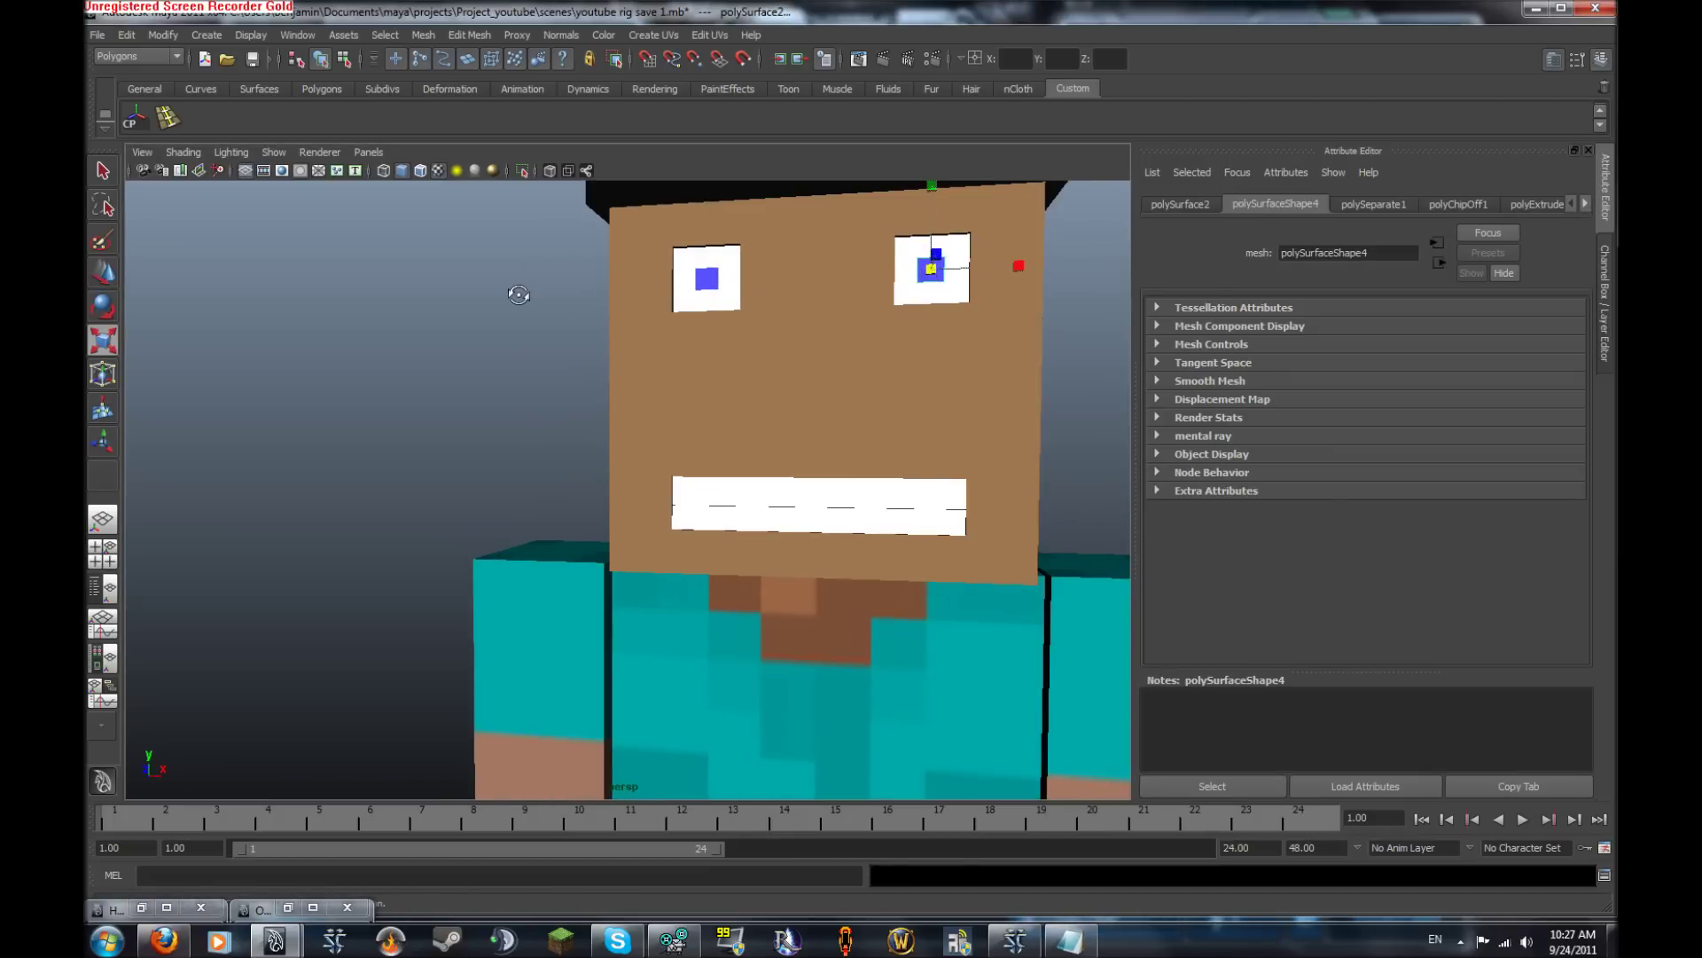
{"action": "left_click_drag", "start_coordinate": [517, 289], "coordinate": [471, 289], "text": "alt"}
{"action": "left_click", "coordinate": [529, 311]}
{"action": "scroll", "coordinate": [535, 289], "scroll_direction": "down", "scroll_amount": 5}
{"action": "scroll", "coordinate": [547, 296], "scroll_direction": "down", "scroll_amount": 3}
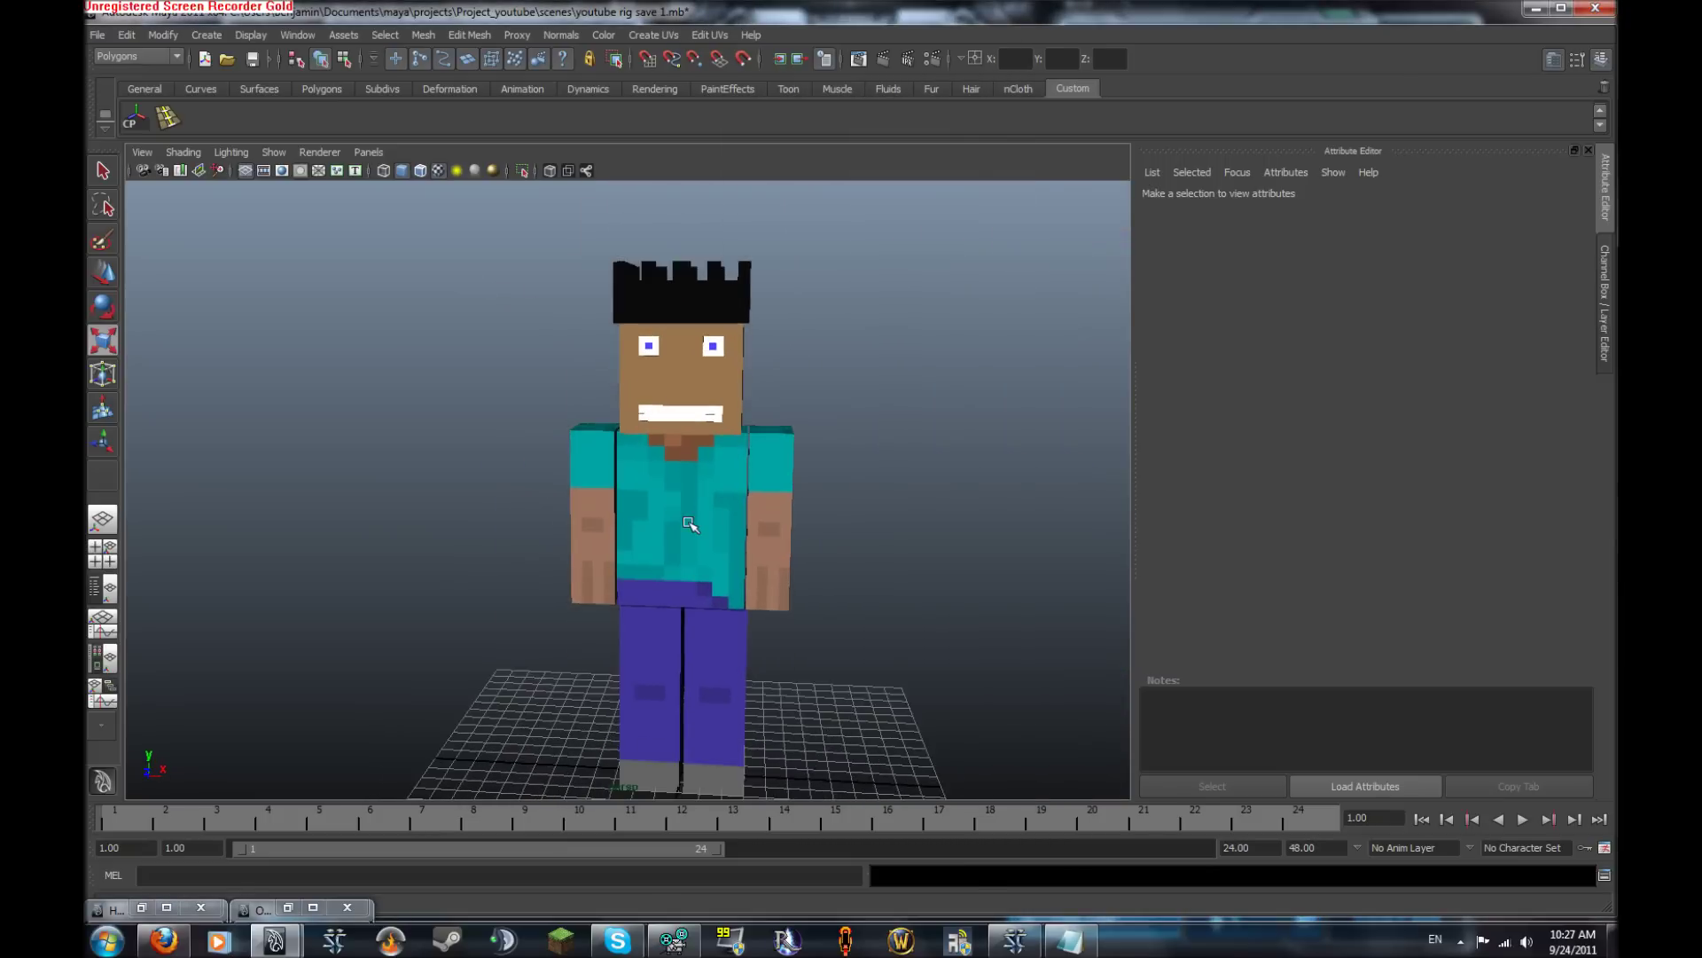
Show the front wireframe view at full size, centered on the character's body, and display the polygon tools
{"action": "key", "text": "space"}
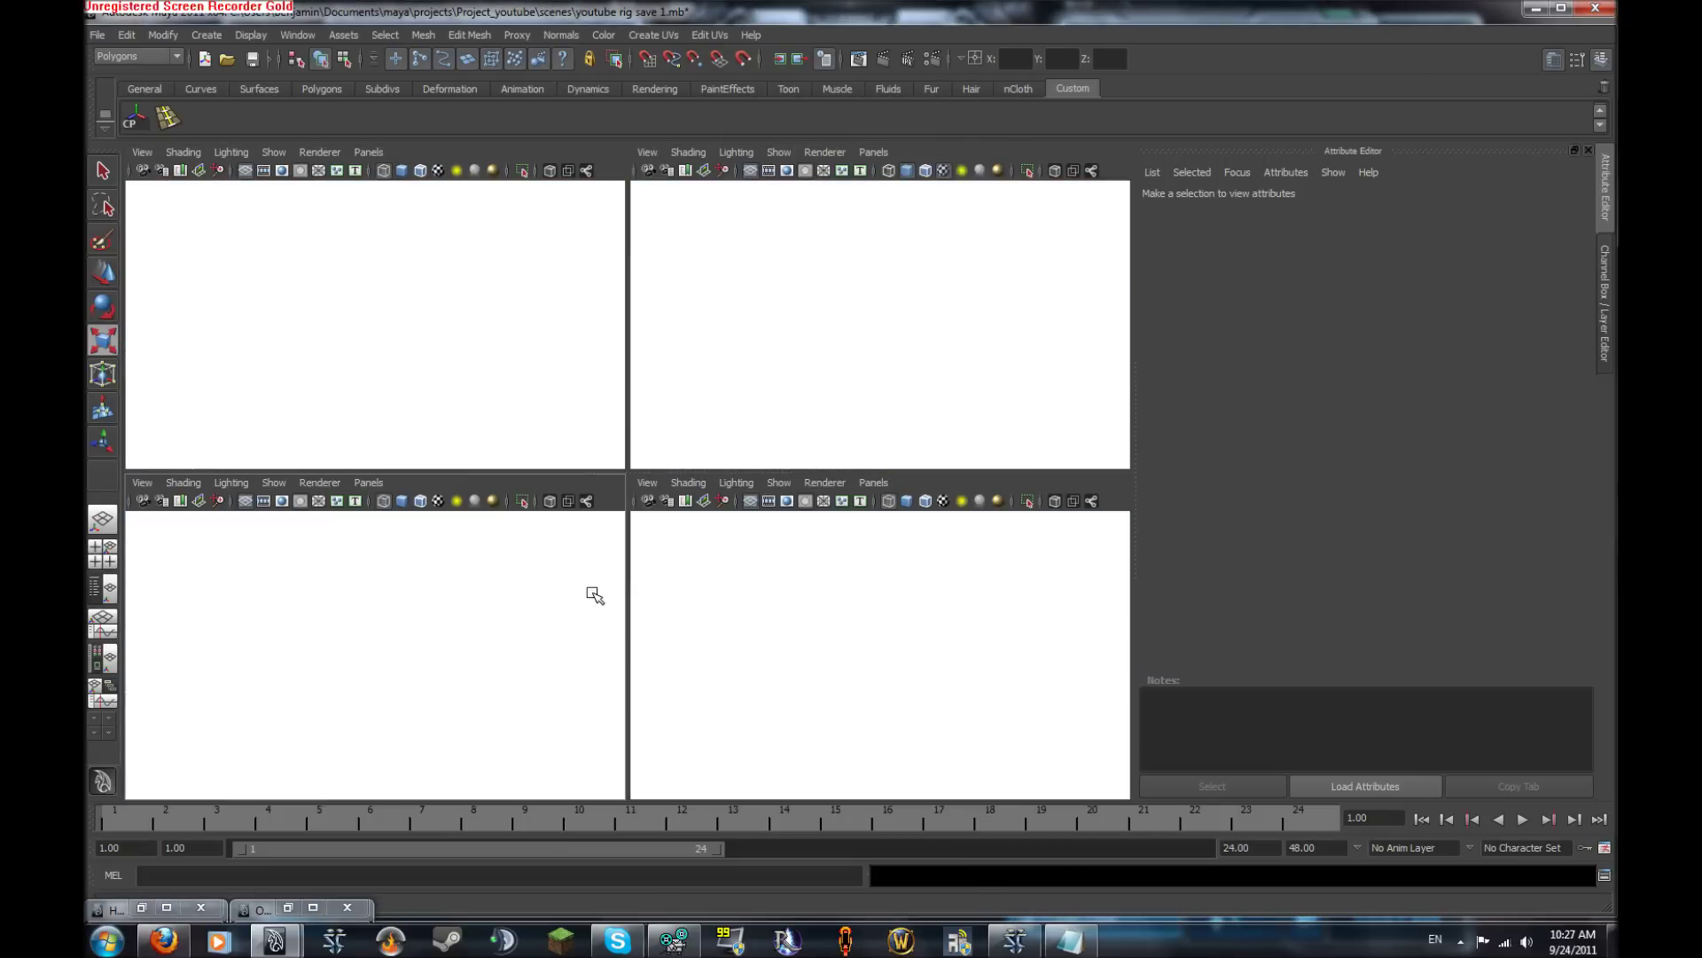
{"action": "key", "text": "space"}
{"action": "middle_click_drag", "start_coordinate": [359, 570], "coordinate": [329, 345], "text": "alt"}
{"action": "scroll", "coordinate": [457, 415], "scroll_direction": "down", "scroll_amount": 2}
{"action": "scroll", "coordinate": [384, 460], "scroll_direction": "down", "scroll_amount": 4}
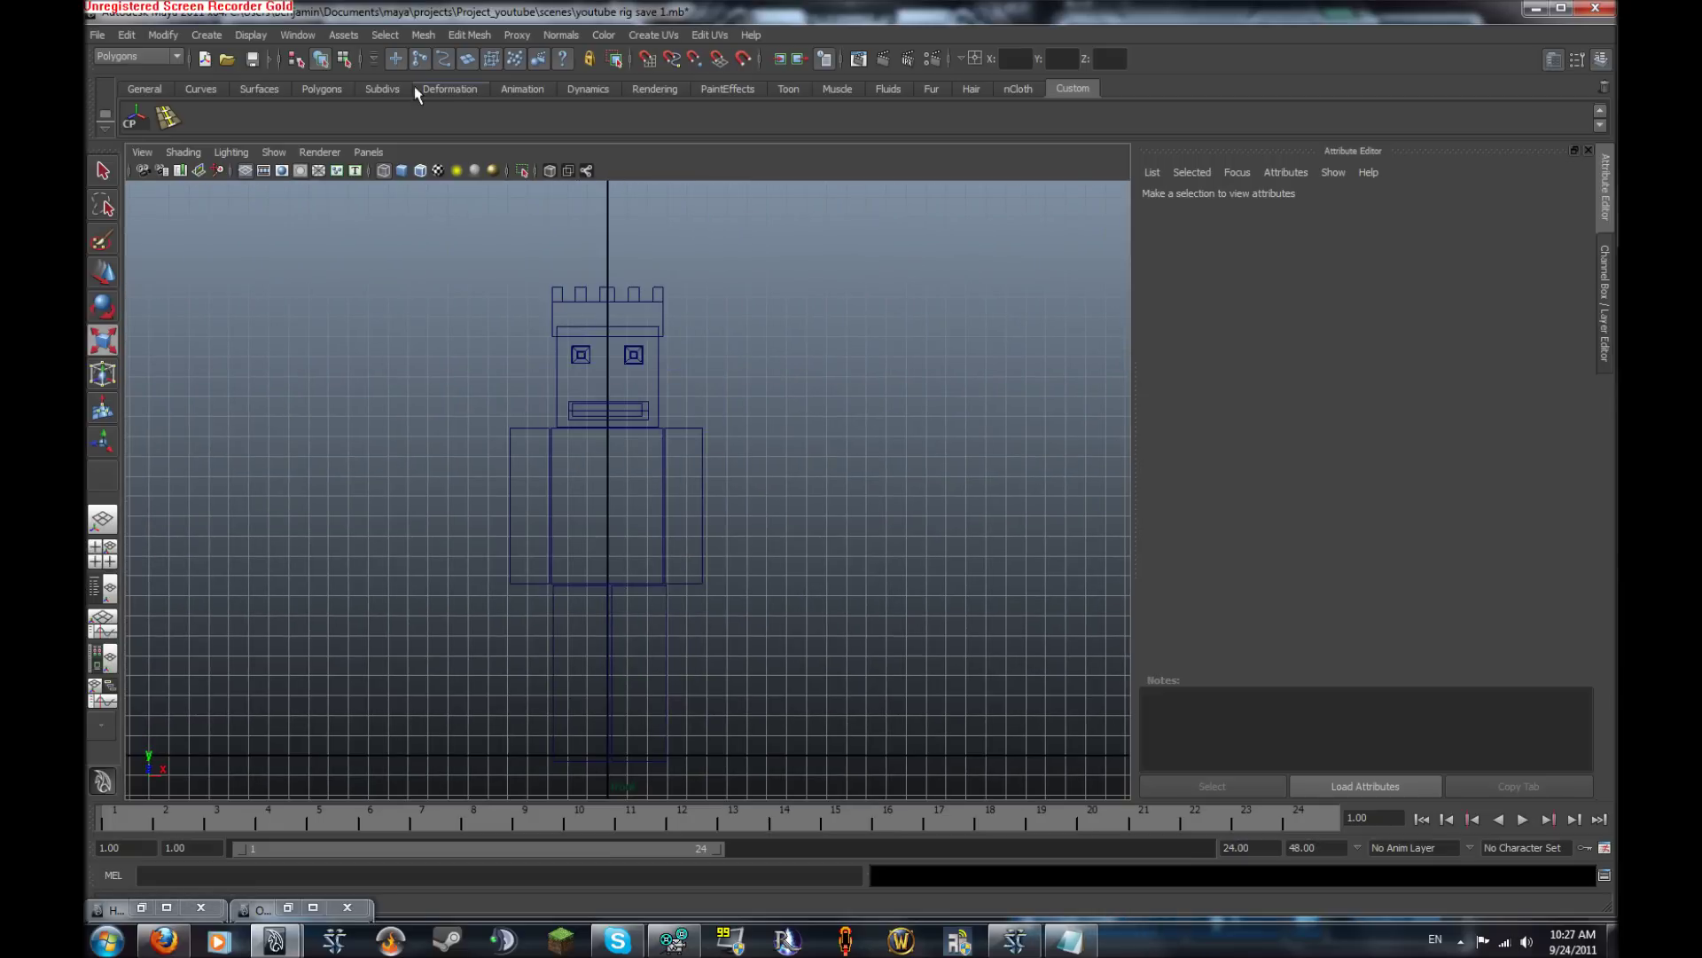
{"action": "left_click", "coordinate": [524, 92]}
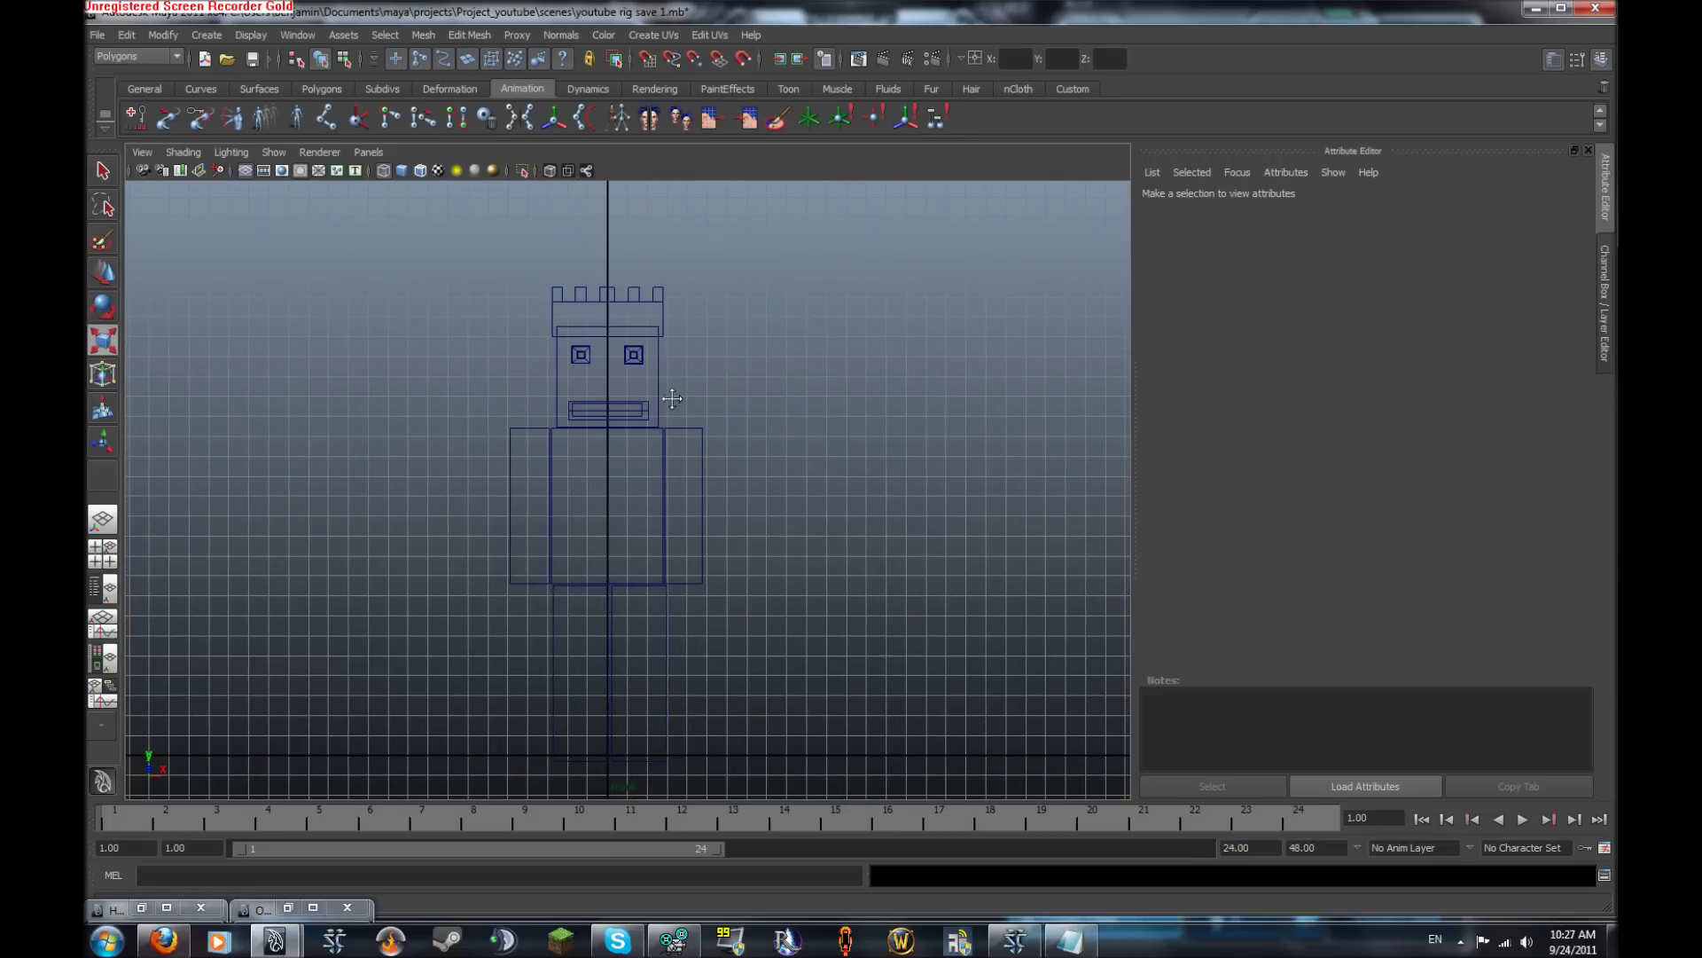
{"action": "middle_click_drag", "start_coordinate": [665, 391], "coordinate": [695, 323], "text": "alt"}
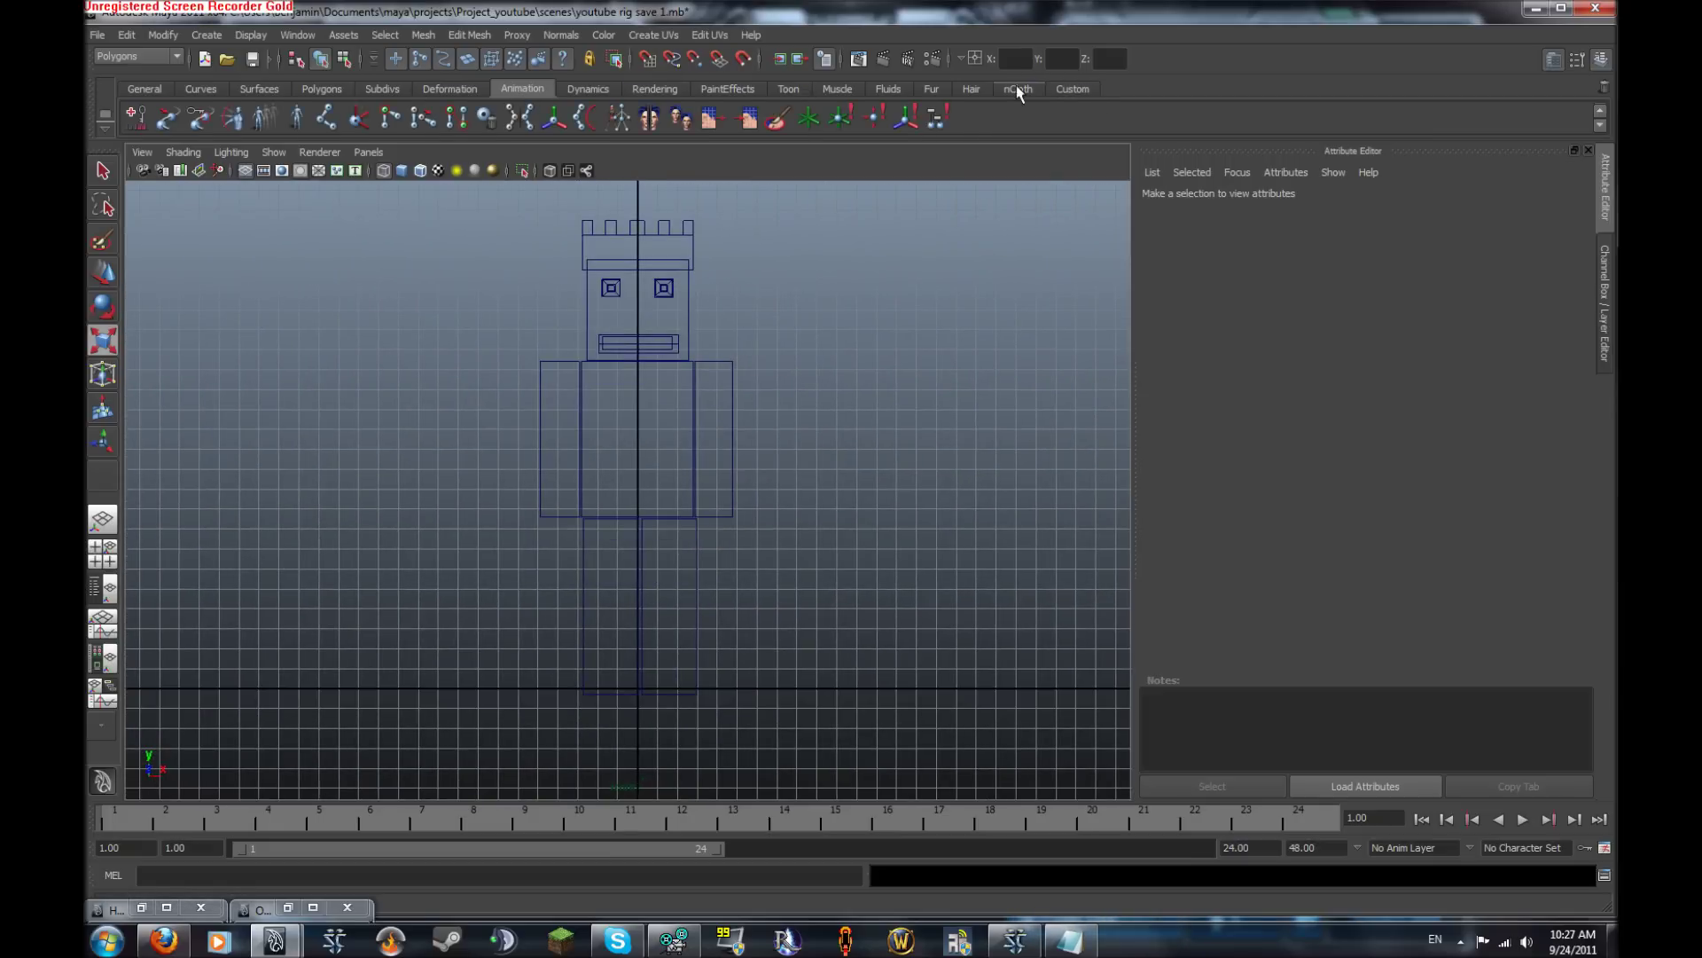
{"action": "left_click", "coordinate": [341, 88]}
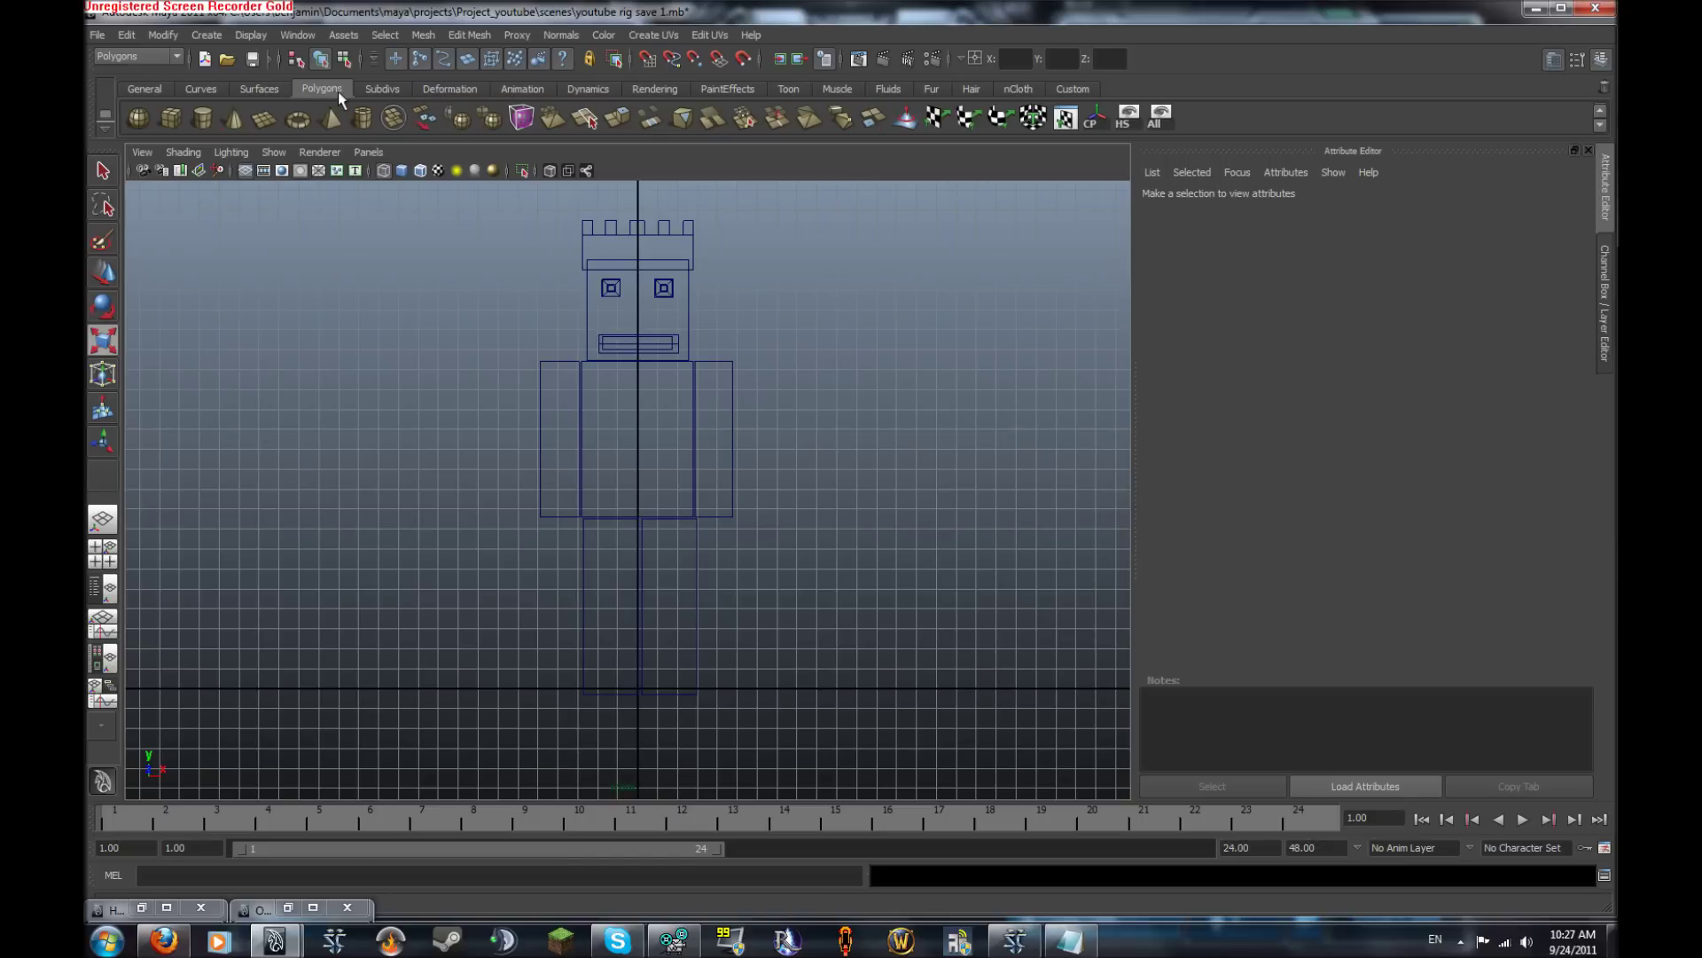
{"action": "scroll", "coordinate": [570, 284], "scroll_direction": "up", "scroll_amount": 3}
{"action": "scroll", "coordinate": [718, 377], "scroll_direction": "up", "scroll_amount": 5}
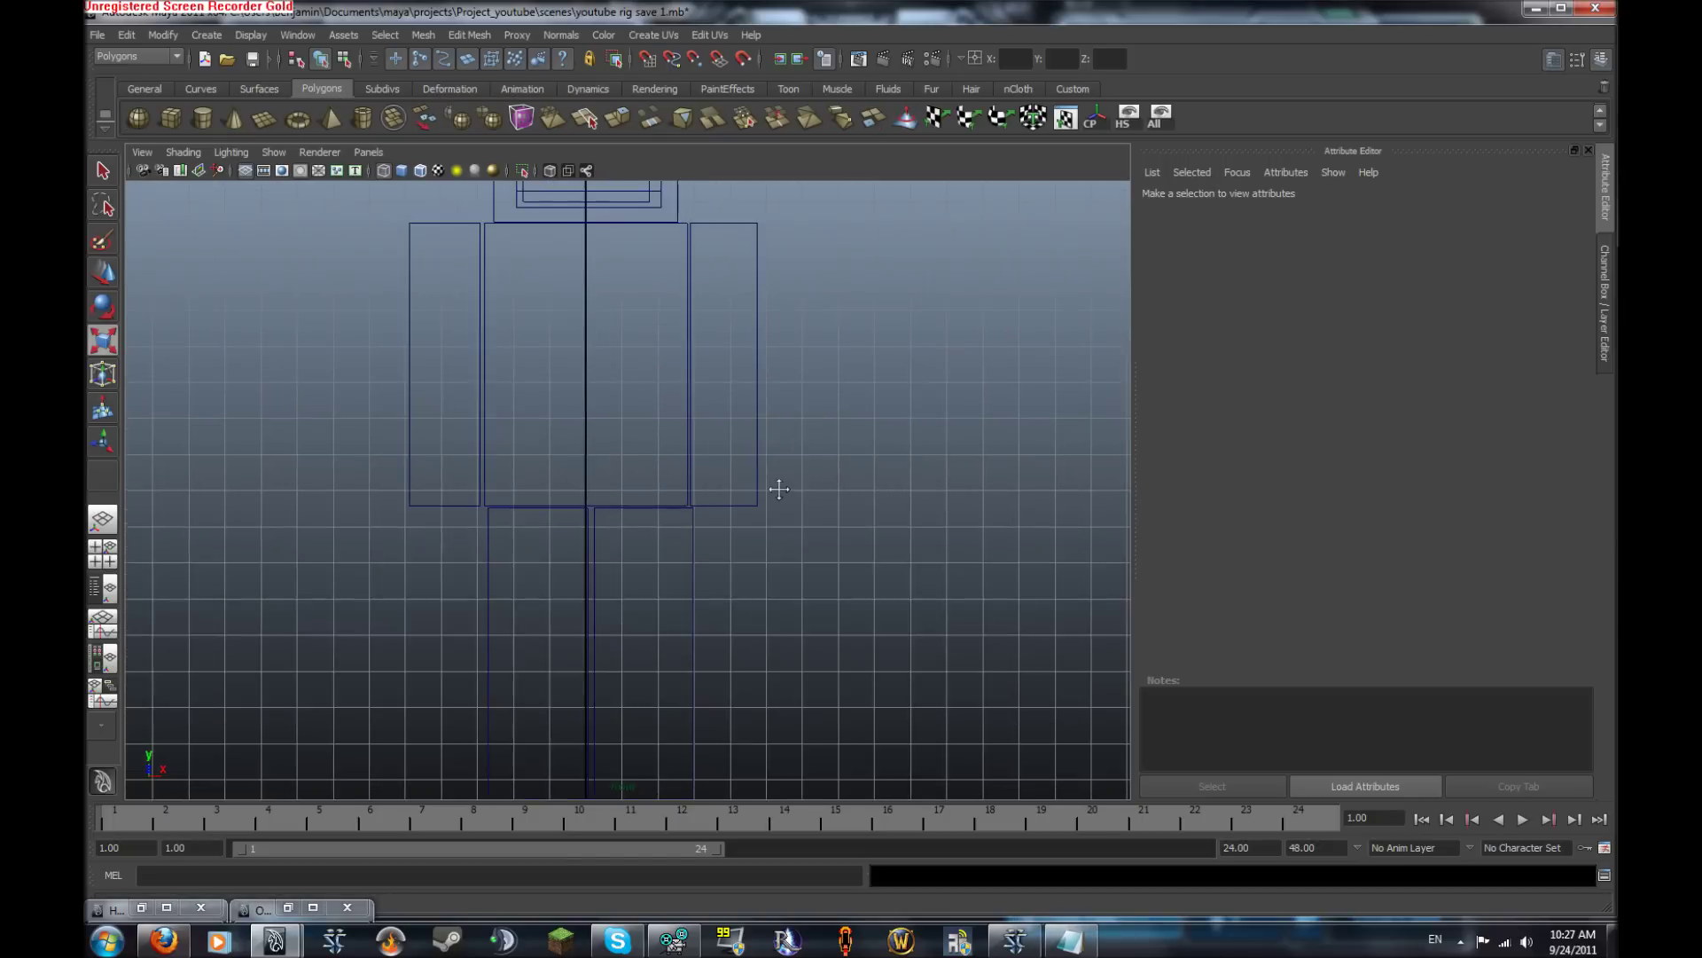
Select the block of the character's left arm and display its channel values and shape node
{"action": "left_click_drag", "start_coordinate": [801, 228], "coordinate": [931, 328]}
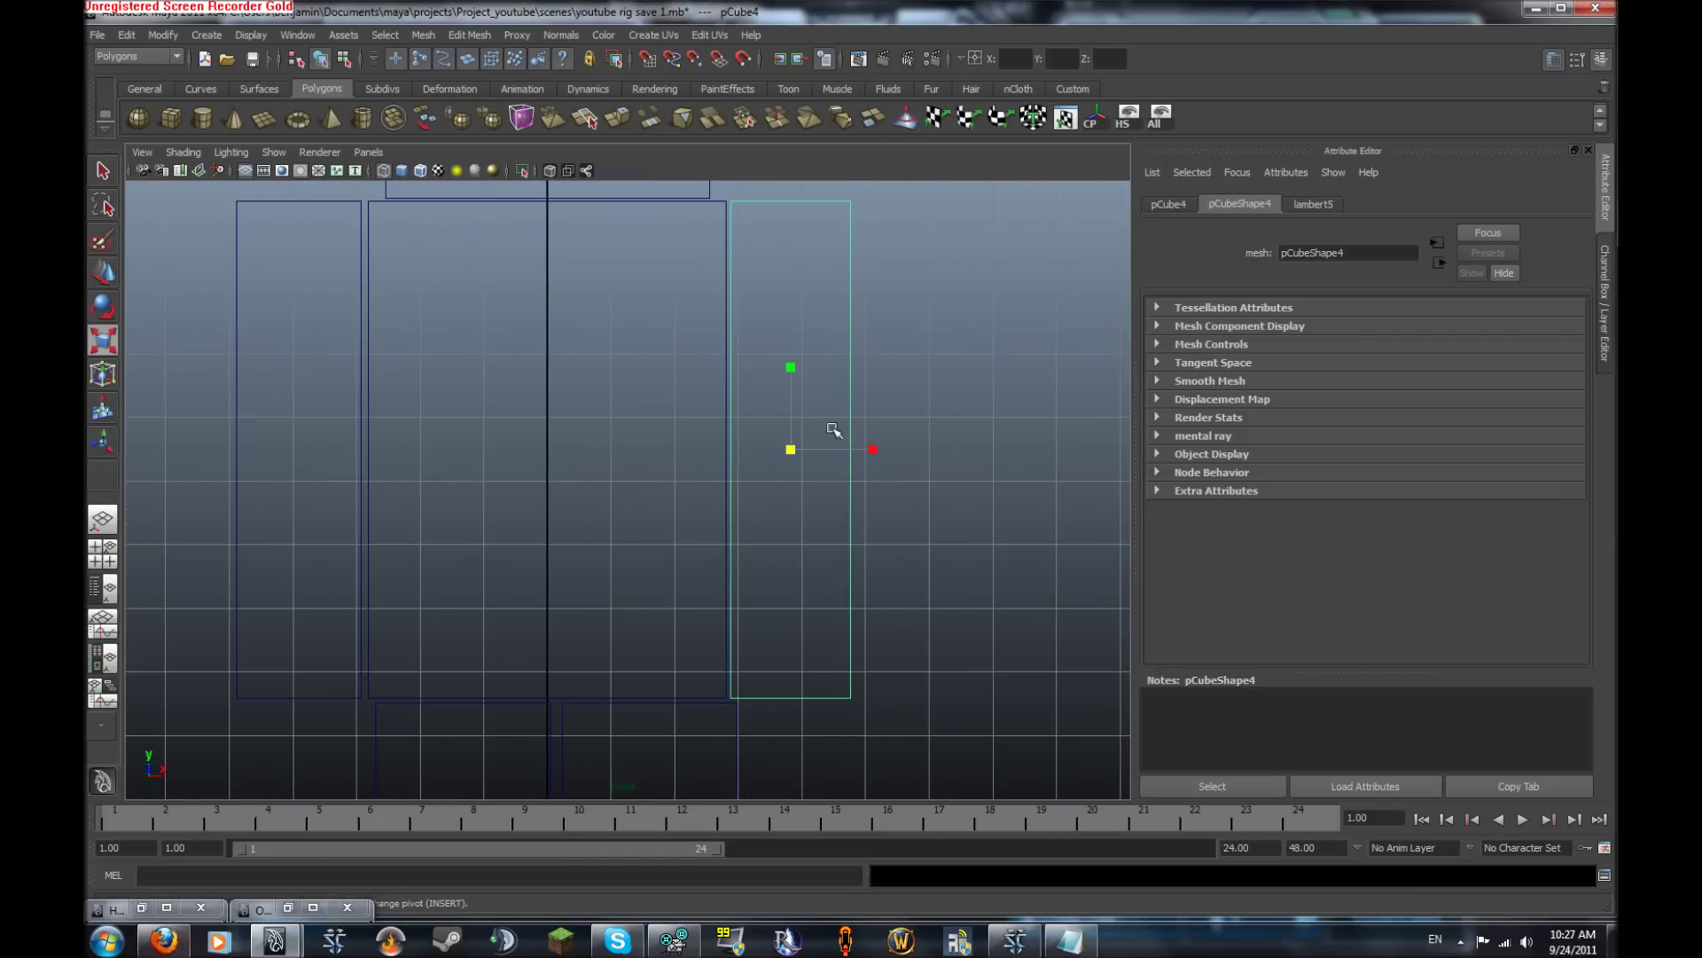
{"action": "left_click", "coordinate": [1601, 332]}
{"action": "double_click", "coordinate": [1465, 388]}
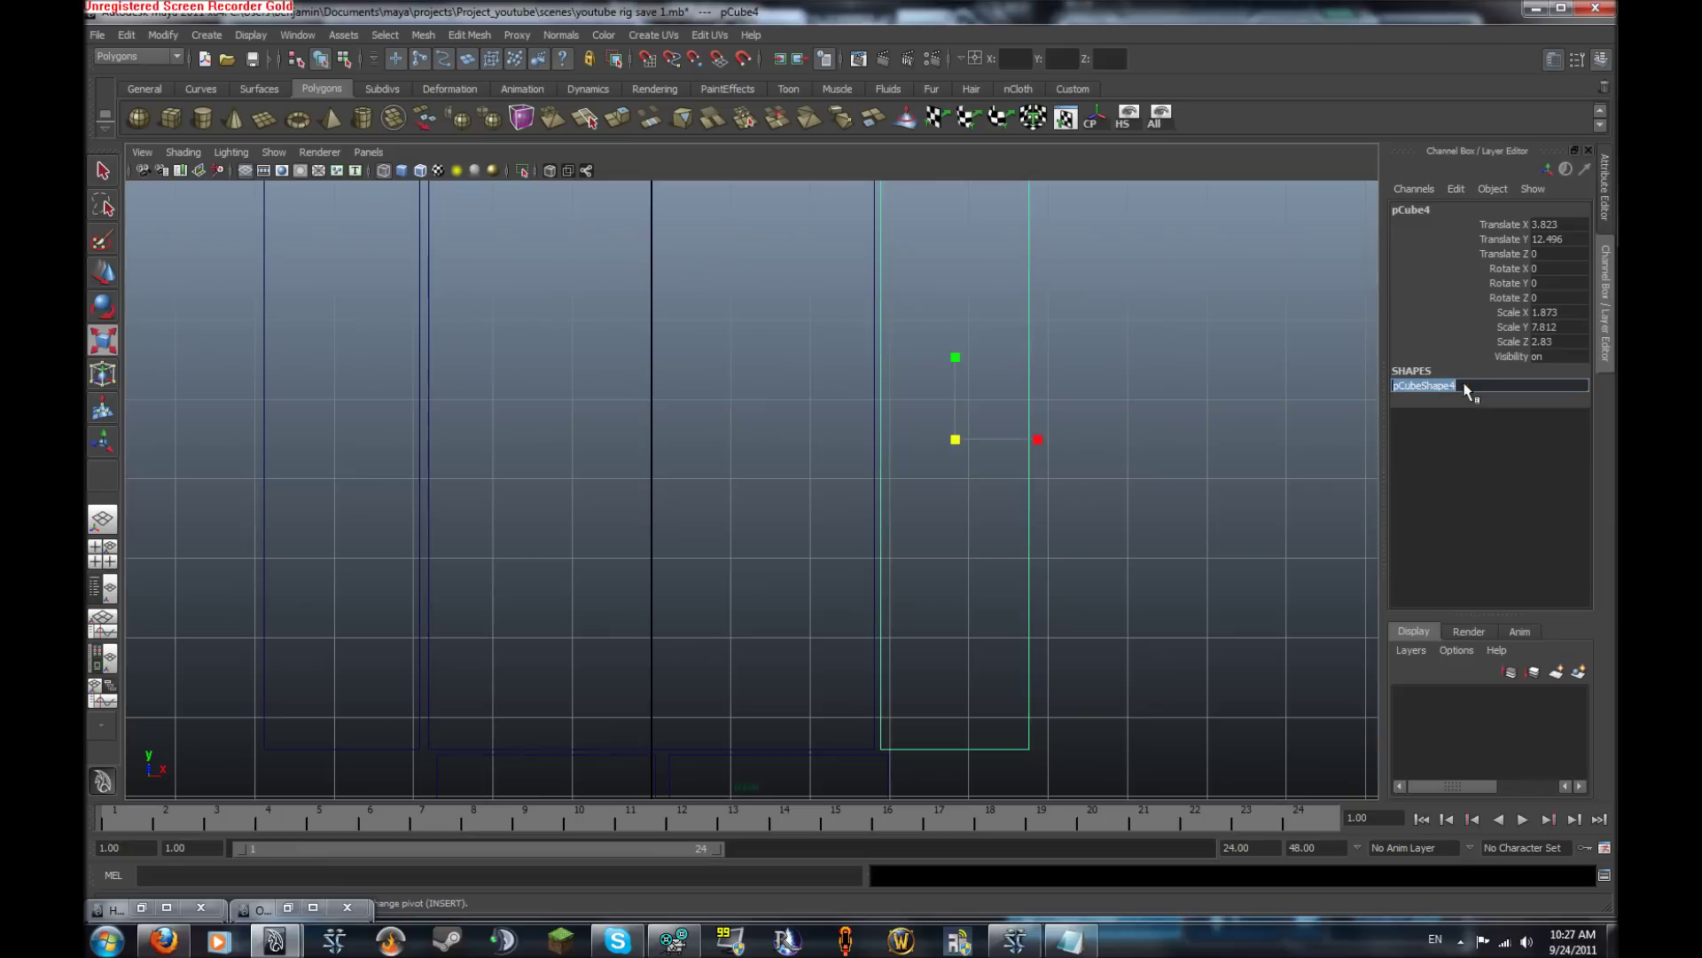
{"action": "left_click", "coordinate": [1406, 346]}
{"action": "left_click", "coordinate": [1424, 383]}
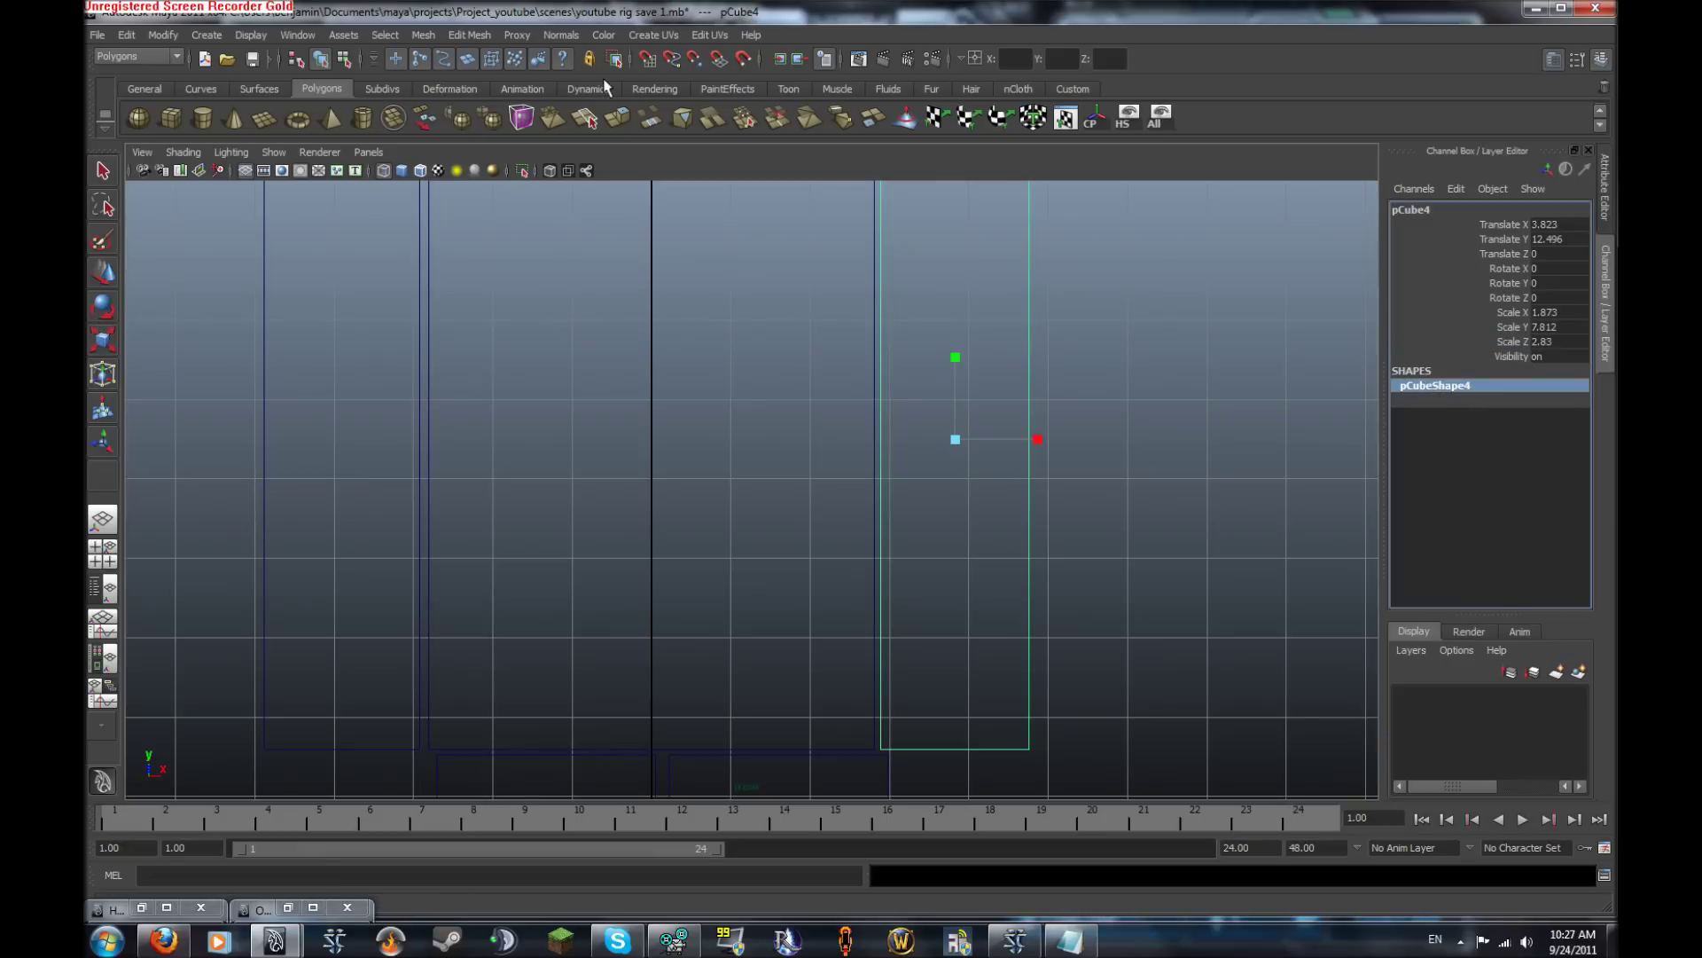
Insert five closely spaced horizontal edge loops around the elbow of the character's left arm with the Insert Edge Loop Tool
{"action": "left_click", "coordinate": [472, 35]}
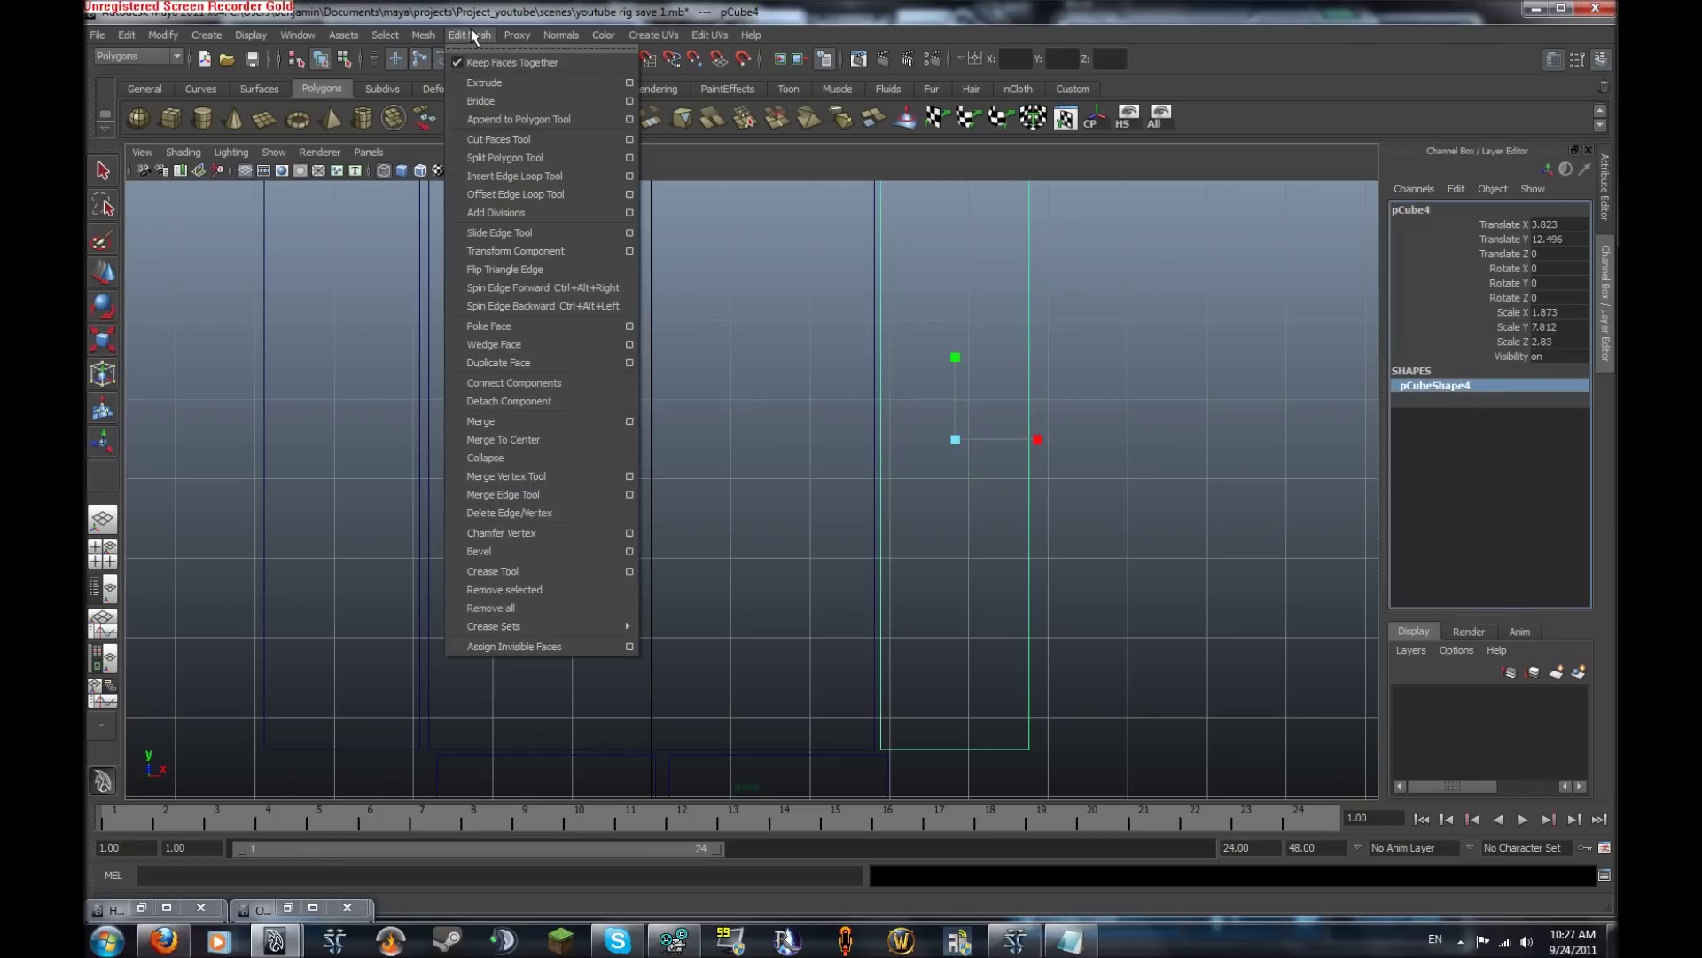
{"action": "left_click", "coordinate": [514, 176]}
{"action": "middle_click_drag", "start_coordinate": [985, 319], "coordinate": [939, 412], "text": "alt"}
{"action": "left_click", "coordinate": [916, 415]}
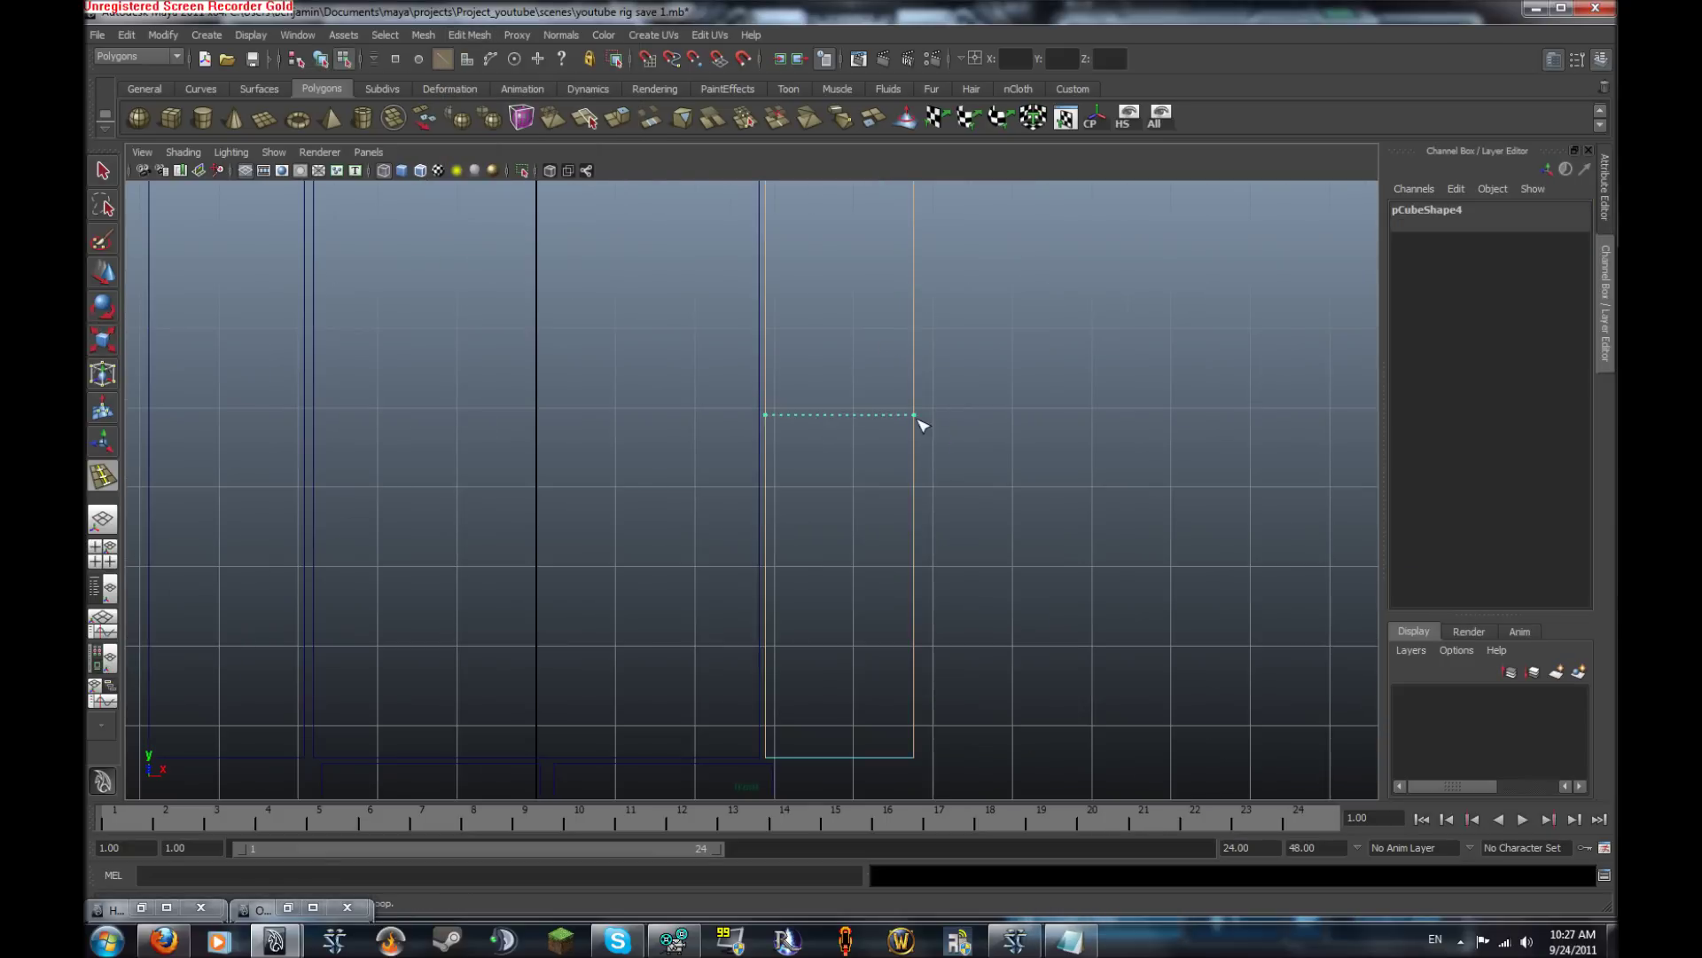
{"action": "left_click_drag", "start_coordinate": [914, 431], "coordinate": [914, 429]}
{"action": "scroll", "coordinate": [1080, 365], "scroll_direction": "up", "scroll_amount": 5}
{"action": "middle_click_drag", "start_coordinate": [1191, 397], "coordinate": [1057, 490], "text": "alt"}
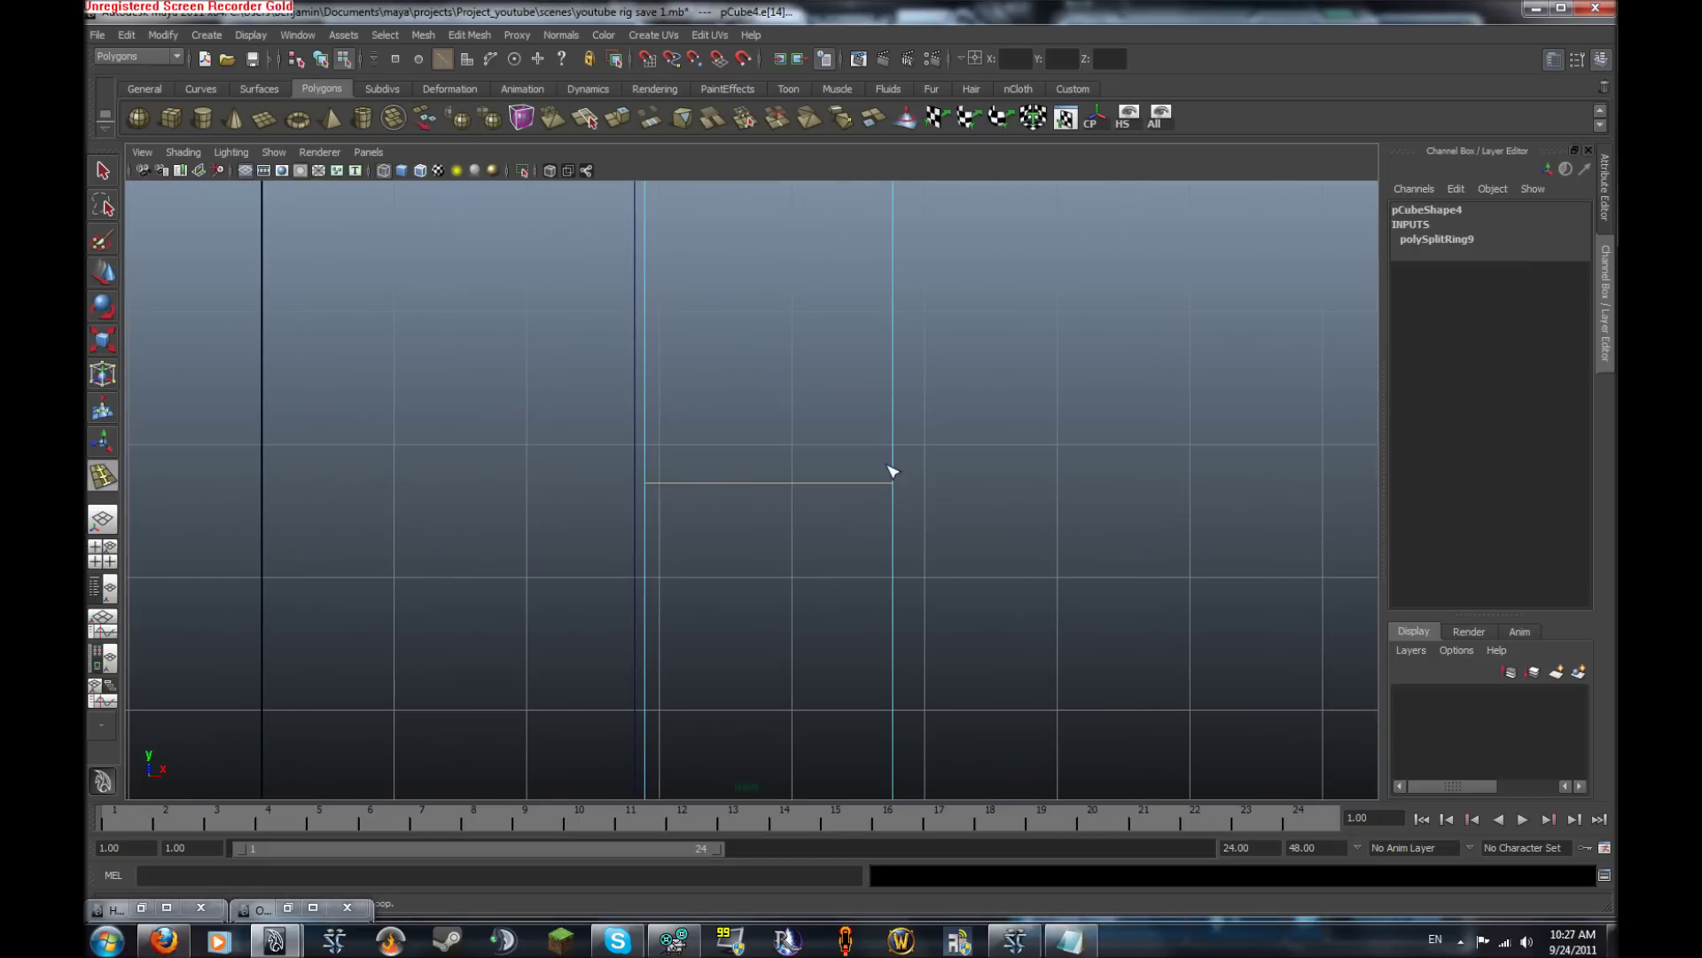
{"action": "left_click_drag", "start_coordinate": [900, 466], "coordinate": [901, 445]}
{"action": "left_click", "coordinate": [895, 422]}
{"action": "left_click", "coordinate": [894, 392]}
Insert five closely spaced horizontal edge loops around the elbow of the character's right arm
{"action": "right_click_drag", "start_coordinate": [890, 393], "coordinate": [550, 357], "text": "alt"}
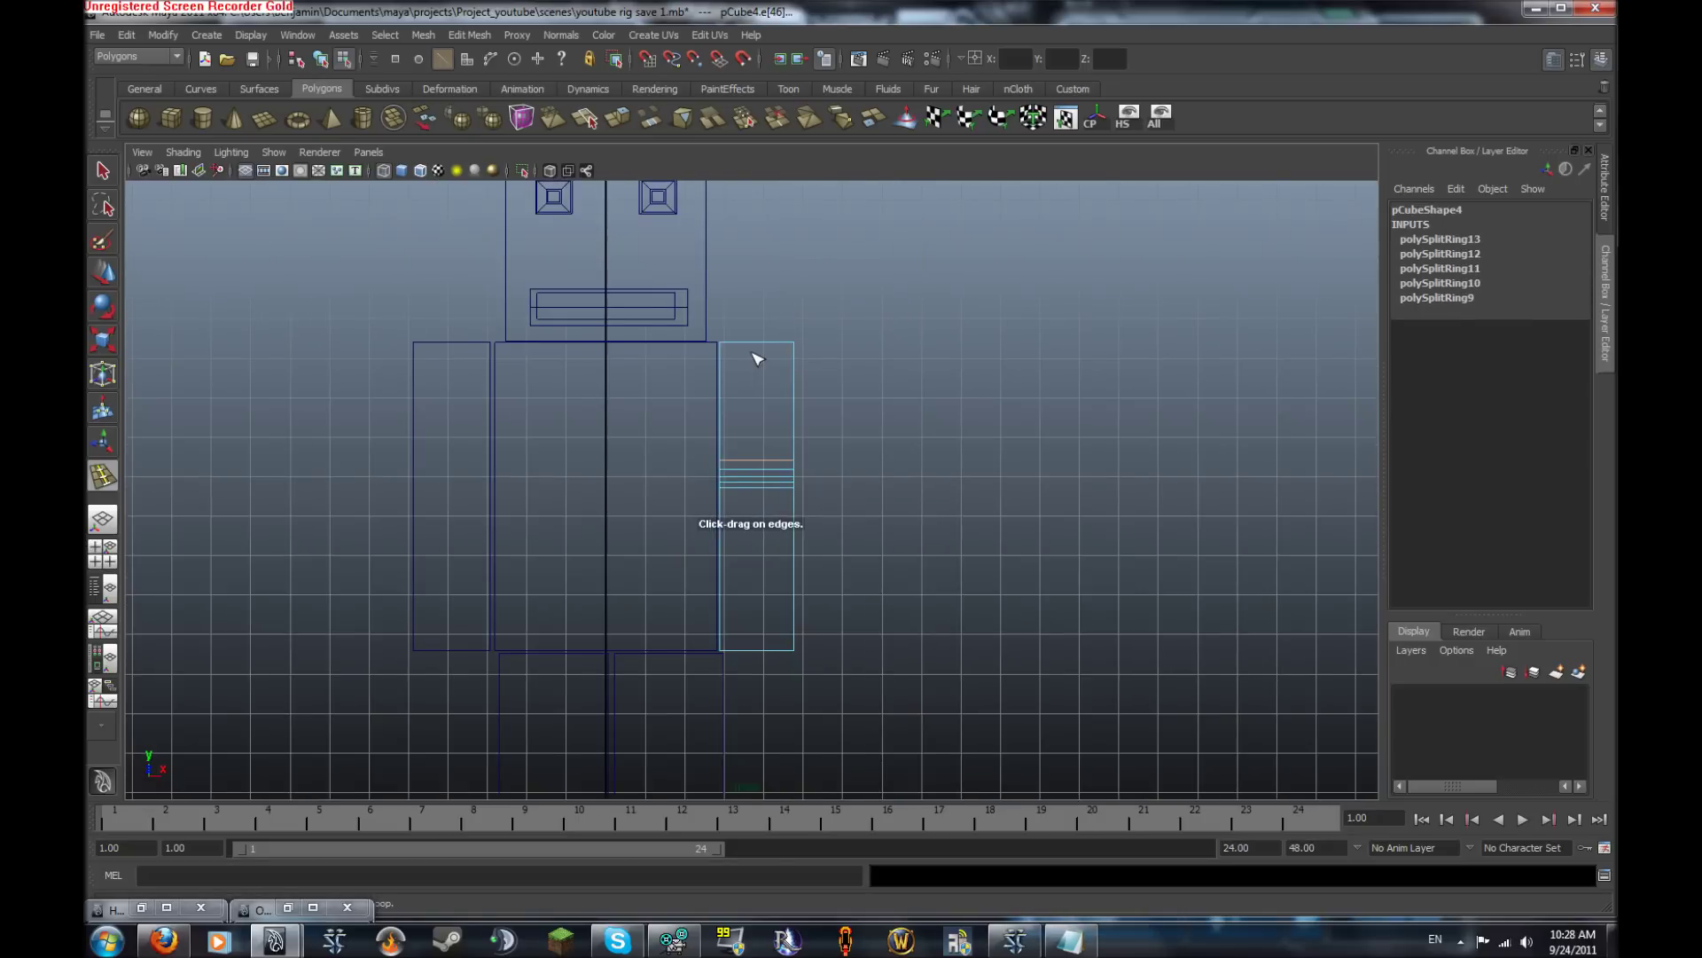
{"action": "middle_click_drag", "start_coordinate": [757, 357], "coordinate": [827, 297], "text": "alt"}
{"action": "left_click", "coordinate": [481, 433]}
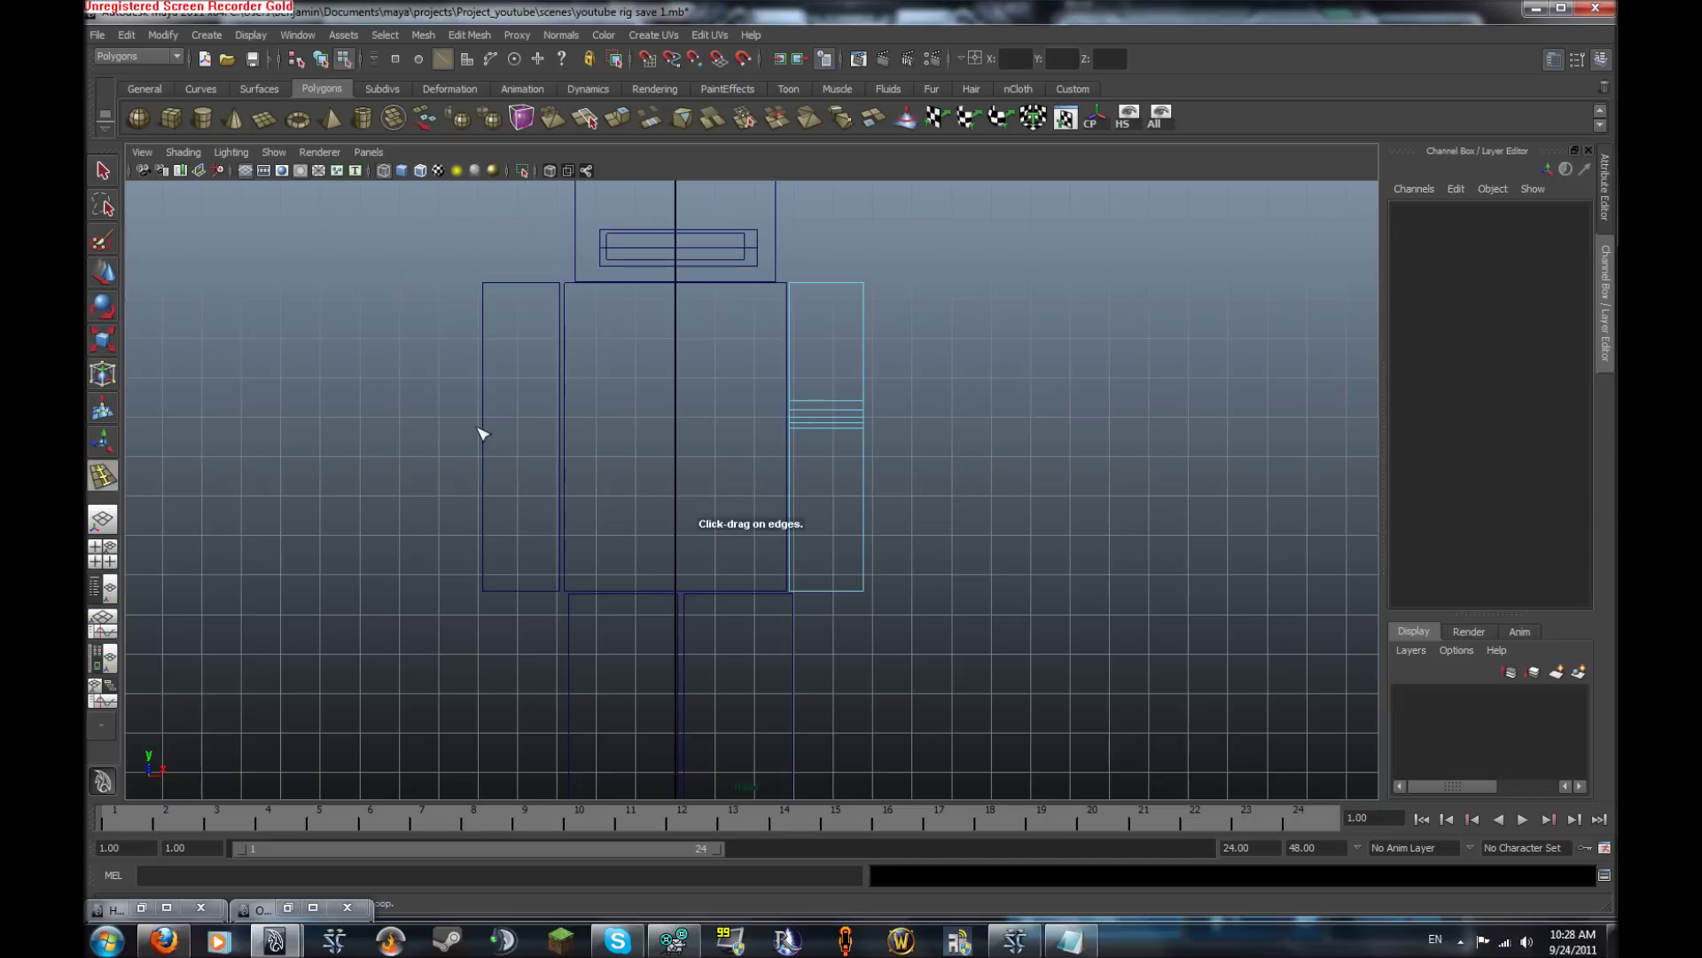
{"action": "left_click_drag", "start_coordinate": [488, 430], "coordinate": [490, 415]}
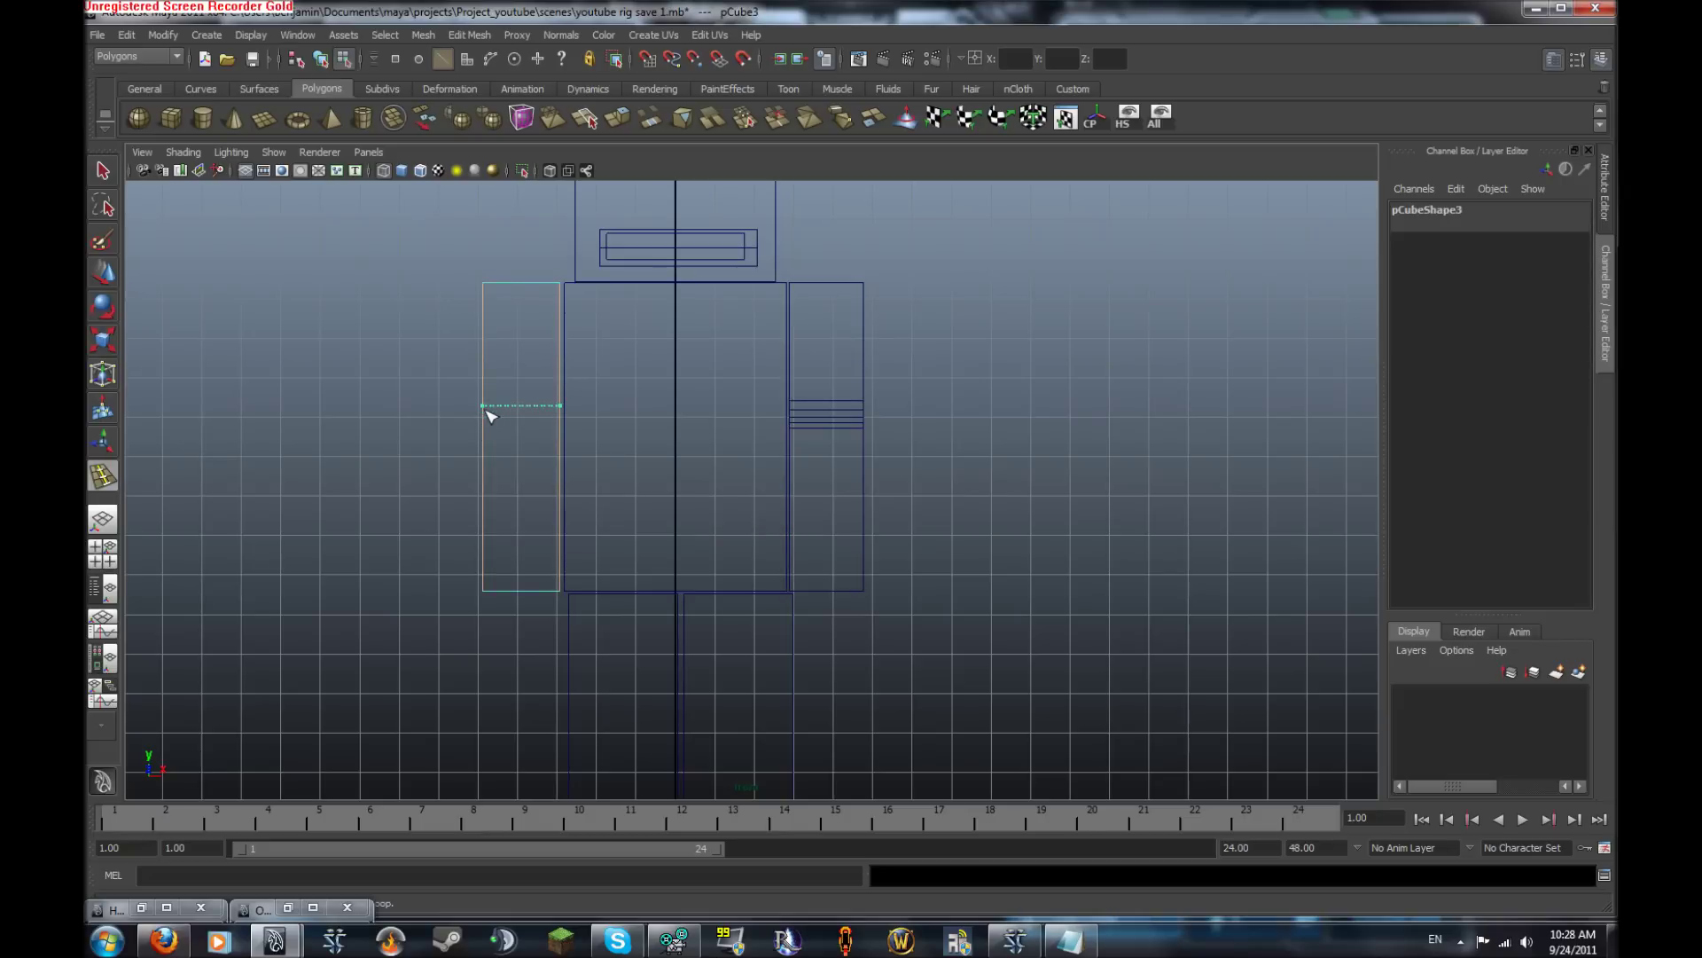
{"action": "left_click", "coordinate": [485, 423]}
{"action": "left_click", "coordinate": [485, 433]}
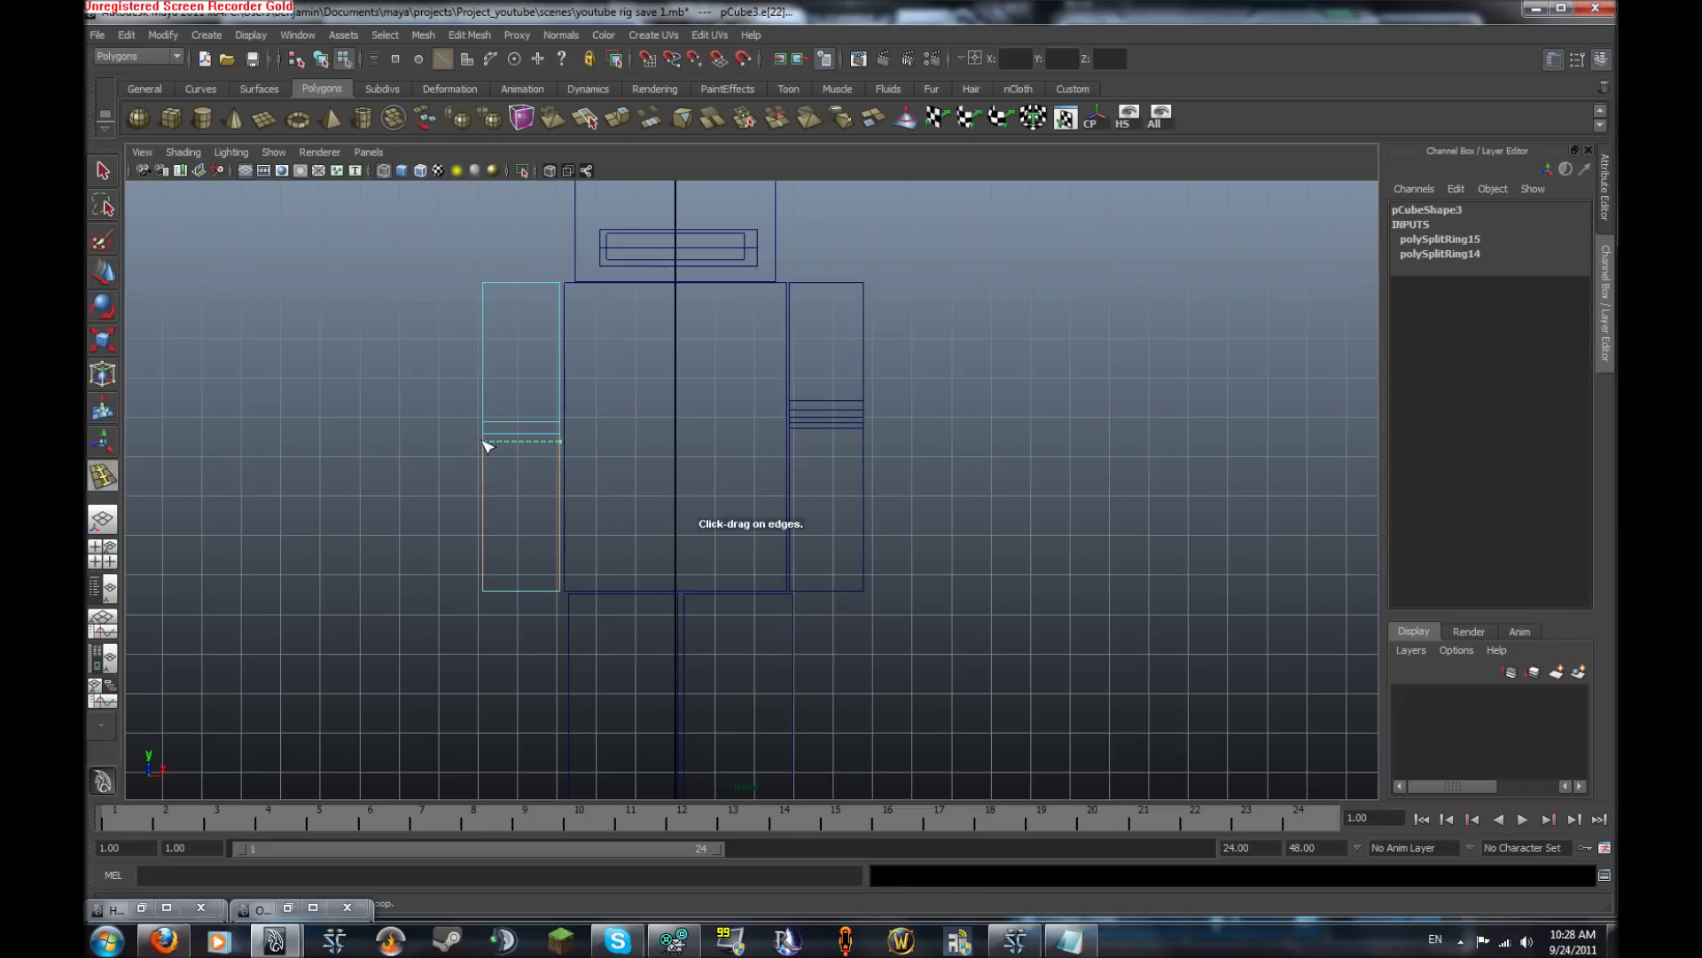
{"action": "left_click", "coordinate": [487, 448]}
{"action": "left_click", "coordinate": [484, 458]}
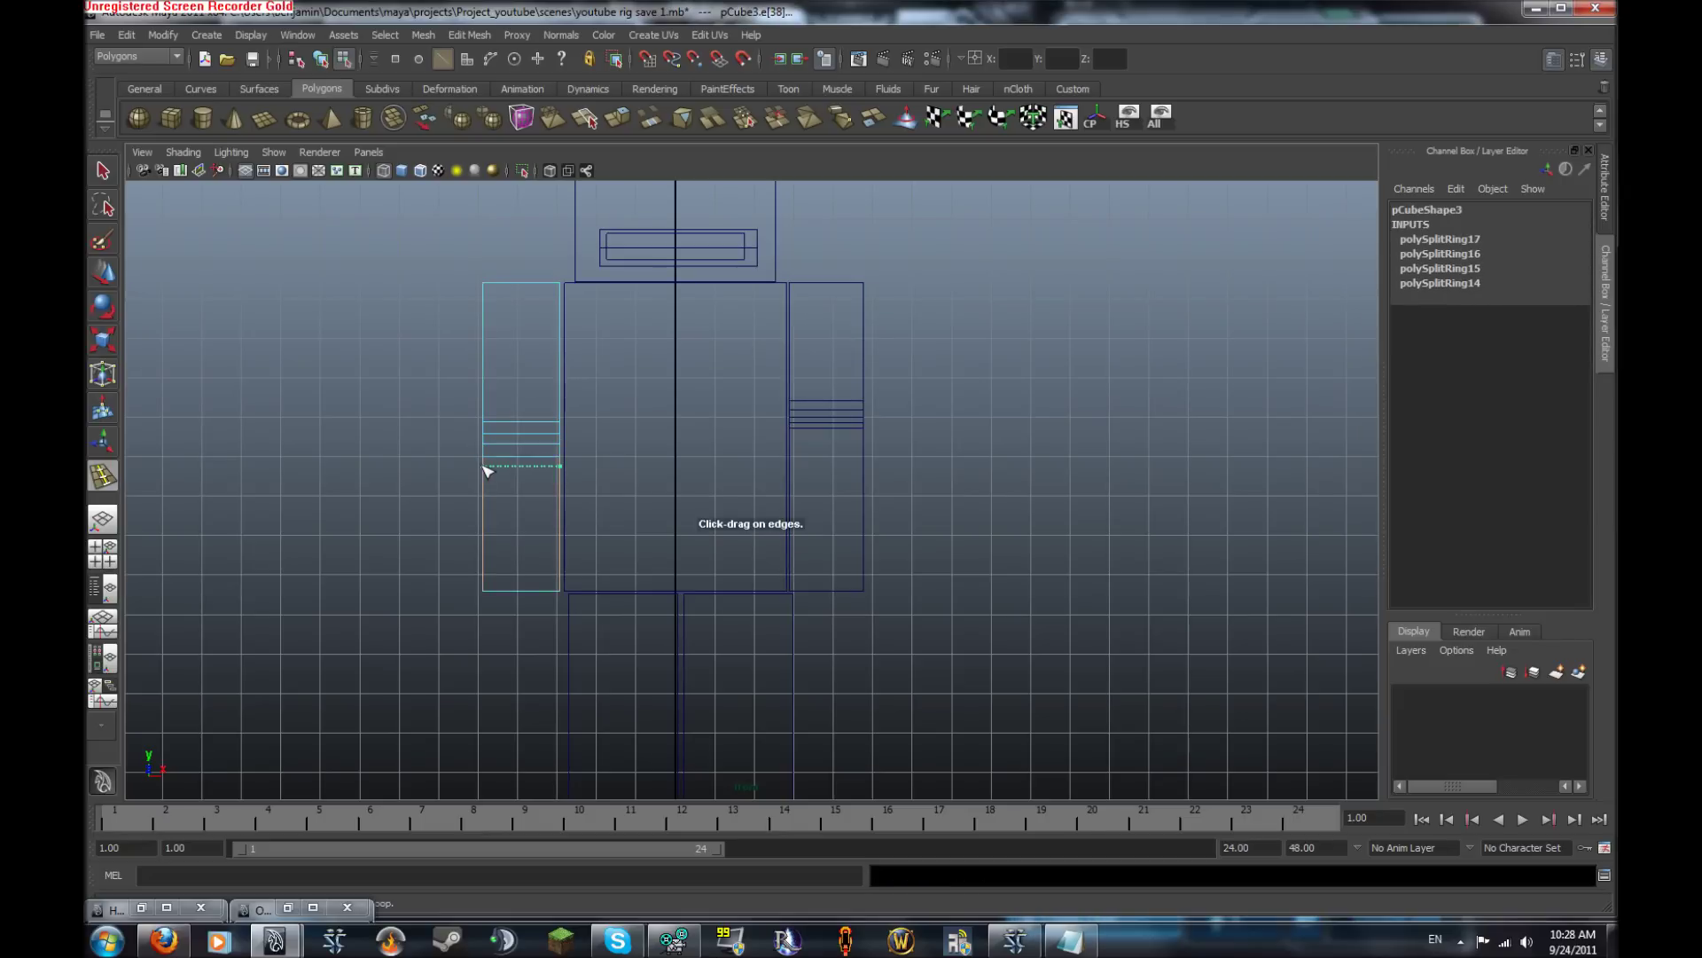
{"action": "left_click", "coordinate": [483, 467]}
Insert five closely spaced horizontal edge loops around the knee of the character's right leg
{"action": "right_click_drag", "start_coordinate": [441, 448], "coordinate": [480, 428], "text": "alt"}
{"action": "middle_click_drag", "start_coordinate": [480, 428], "coordinate": [524, 213], "text": "alt"}
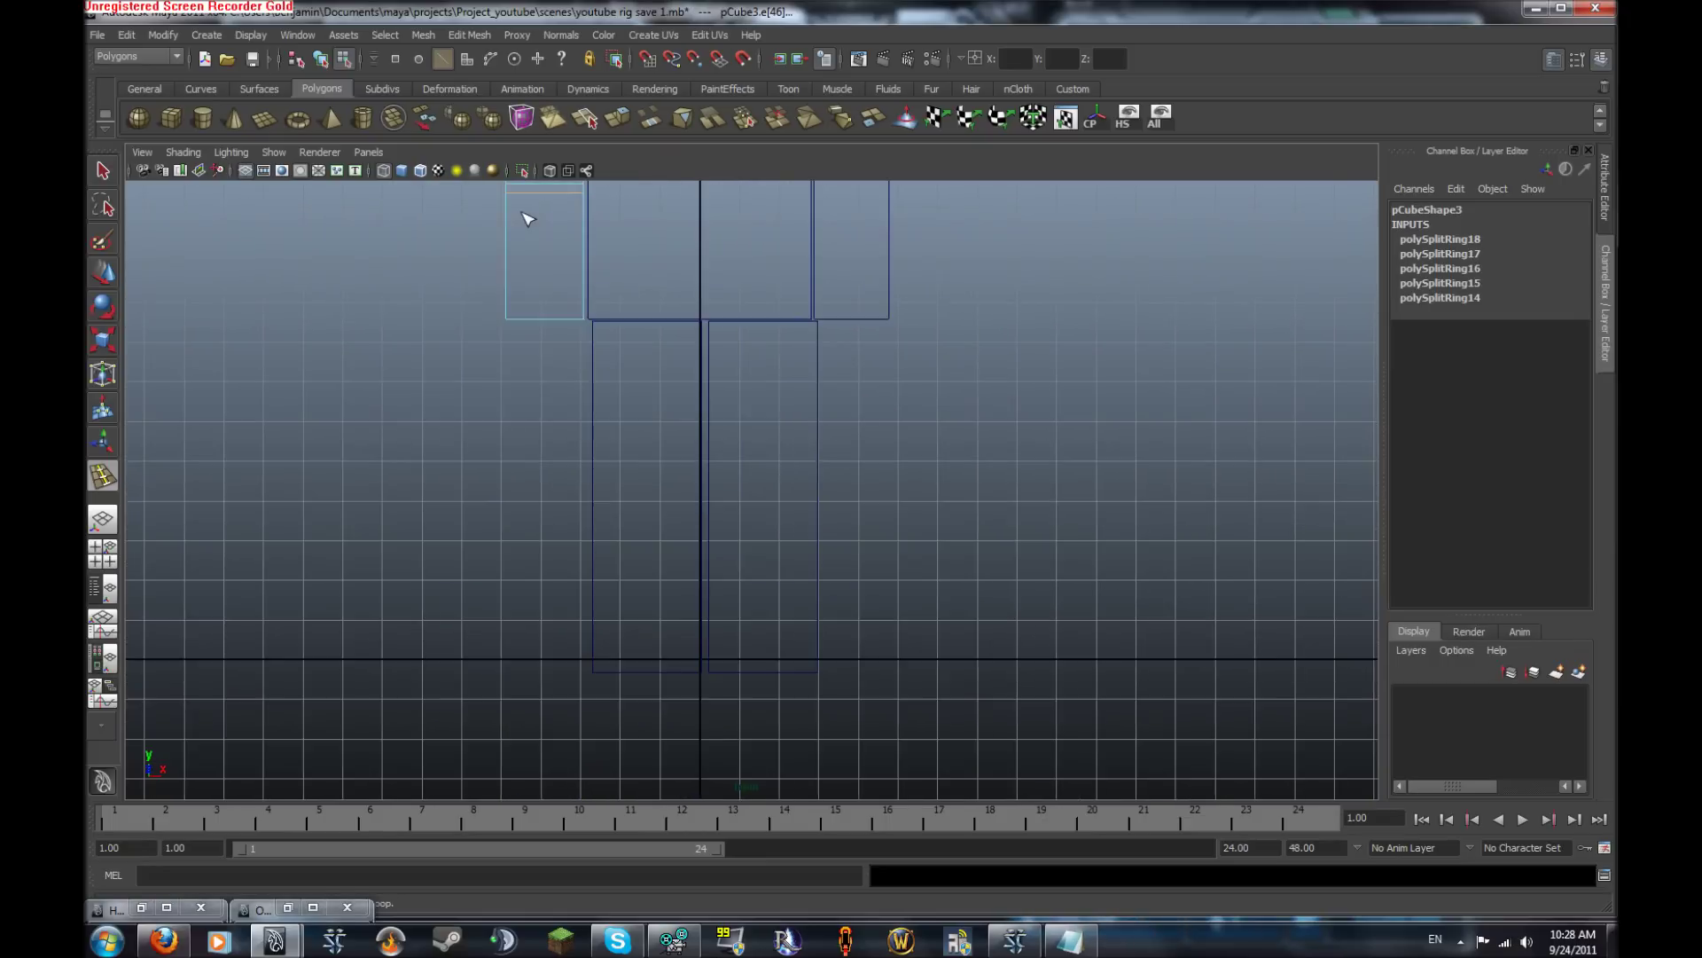
{"action": "right_click_drag", "start_coordinate": [524, 213], "coordinate": [530, 471], "text": "alt"}
{"action": "mouse_move", "coordinate": [511, 509]}
{"action": "left_mouse_down"}
{"action": "mouse_move", "coordinate": [514, 538]}
{"action": "mouse_move", "coordinate": [517, 491]}
{"action": "left_mouse_up"}
{"action": "left_click", "coordinate": [516, 519]}
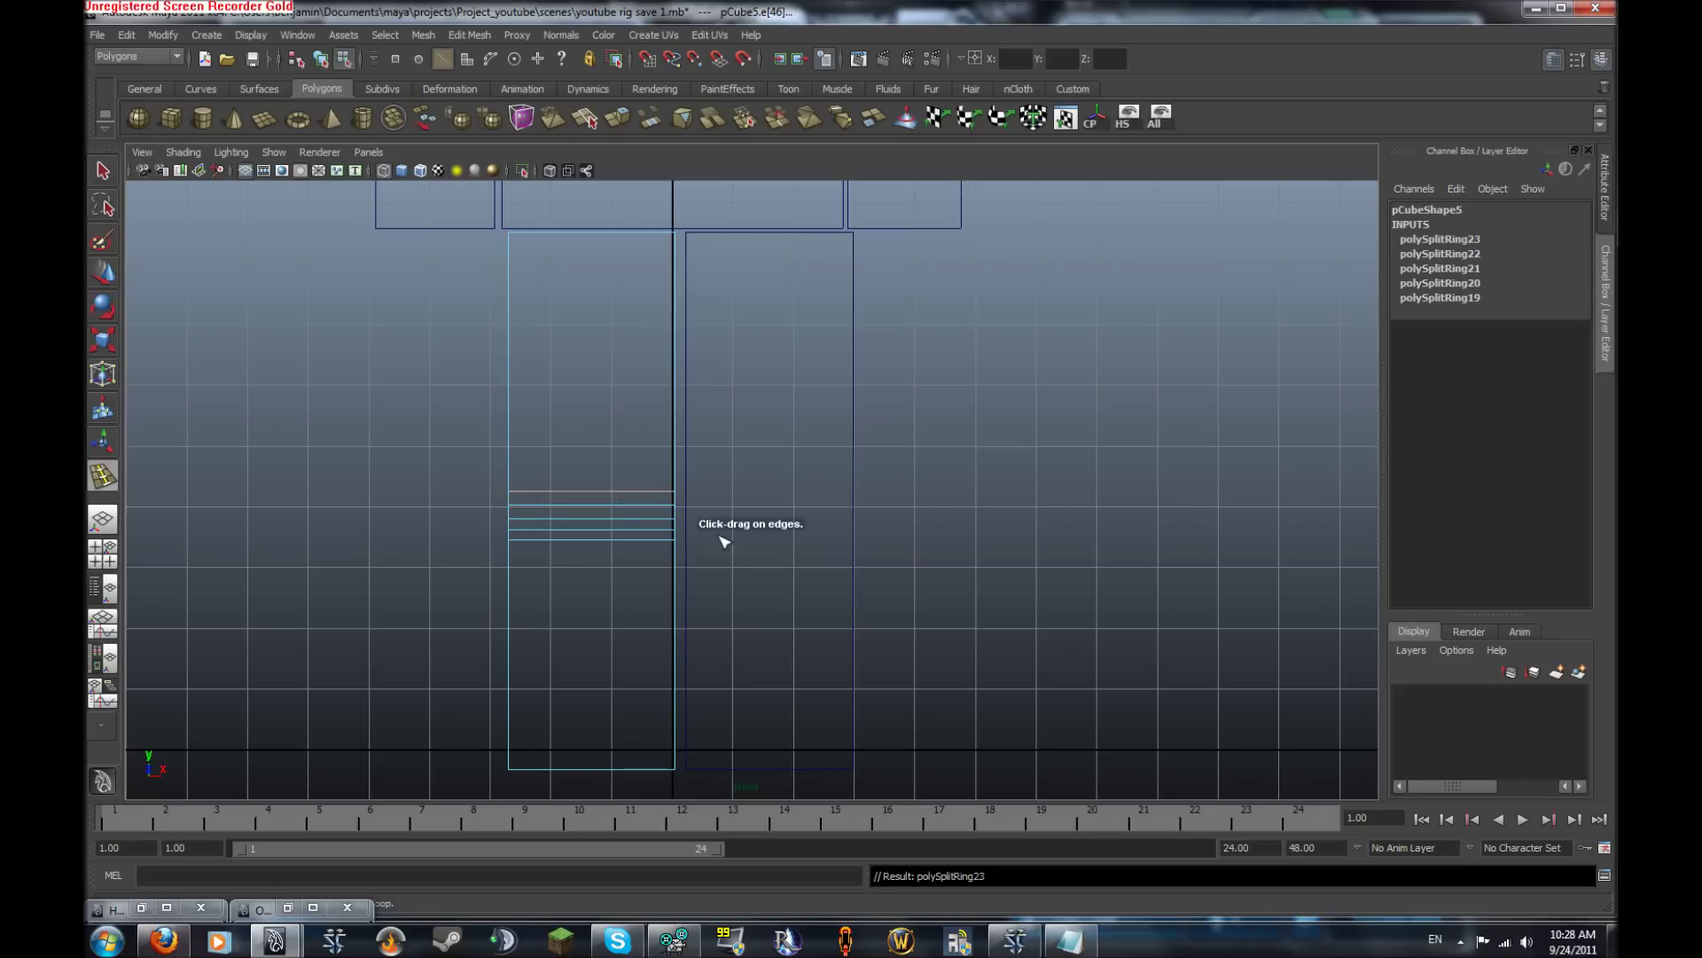
Insert five matching horizontal edge loops around the knee of the character's left leg
{"action": "left_click", "coordinate": [688, 544]}
{"action": "left_click", "coordinate": [686, 542]}
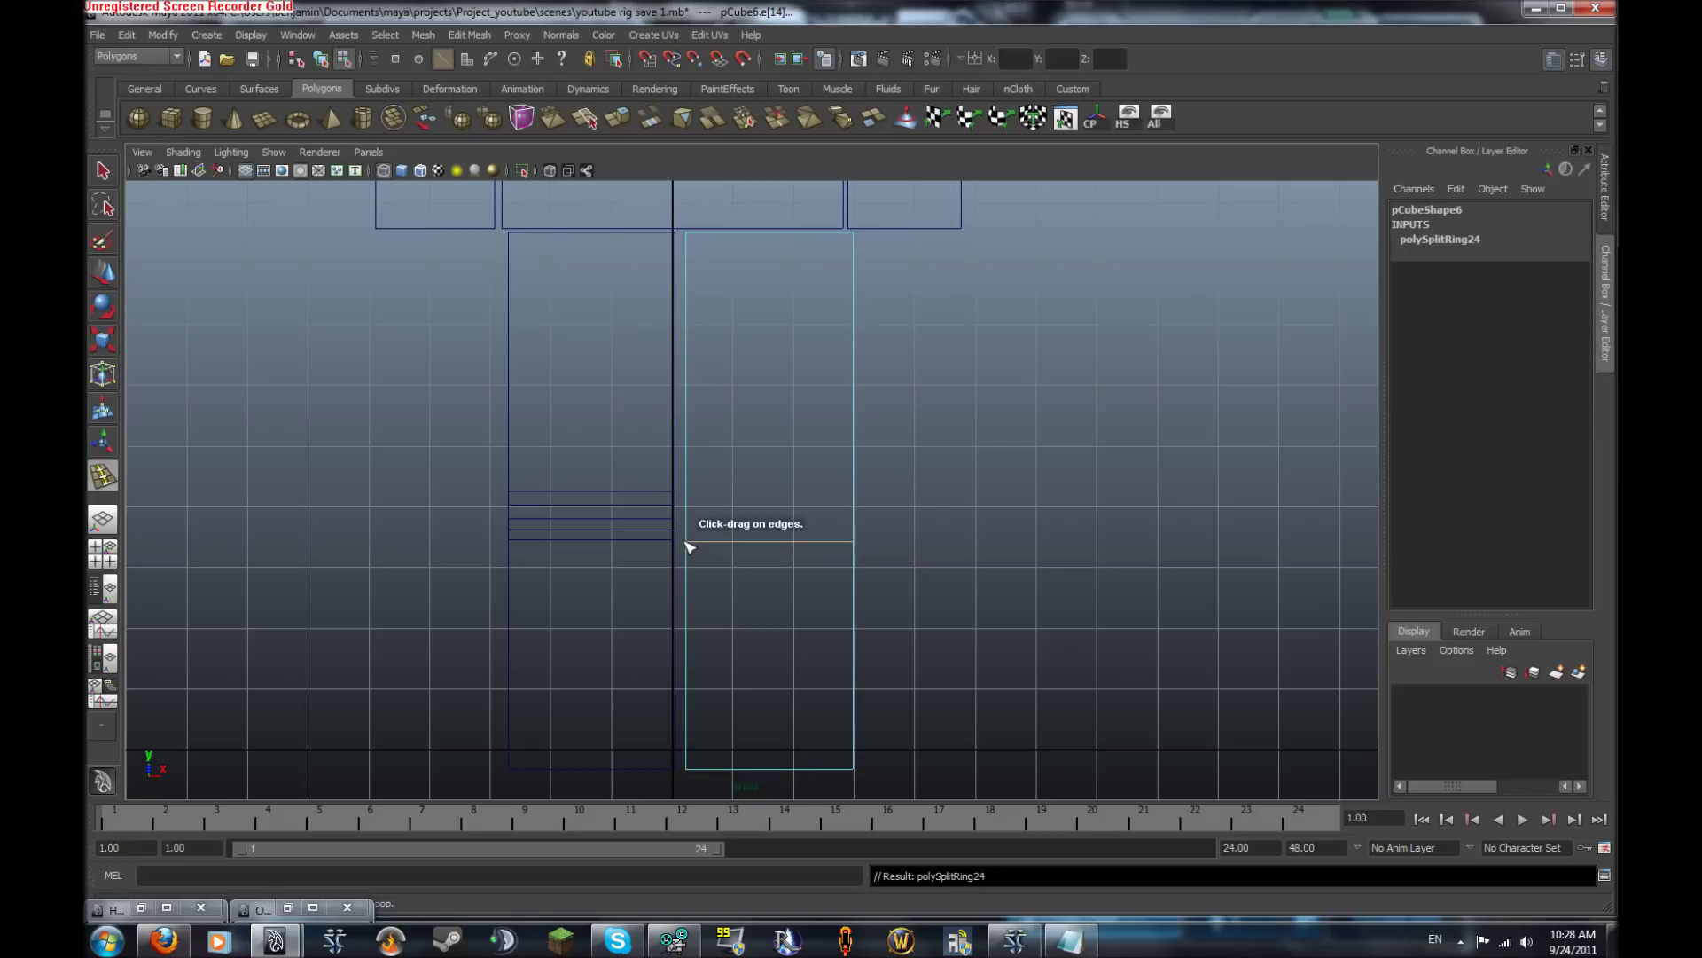
{"action": "left_click_drag", "start_coordinate": [690, 545], "coordinate": [687, 528]}
{"action": "left_click_drag", "start_coordinate": [687, 520], "coordinate": [692, 483]}
{"action": "middle_click_drag", "start_coordinate": [923, 467], "coordinate": [919, 542], "text": "alt"}
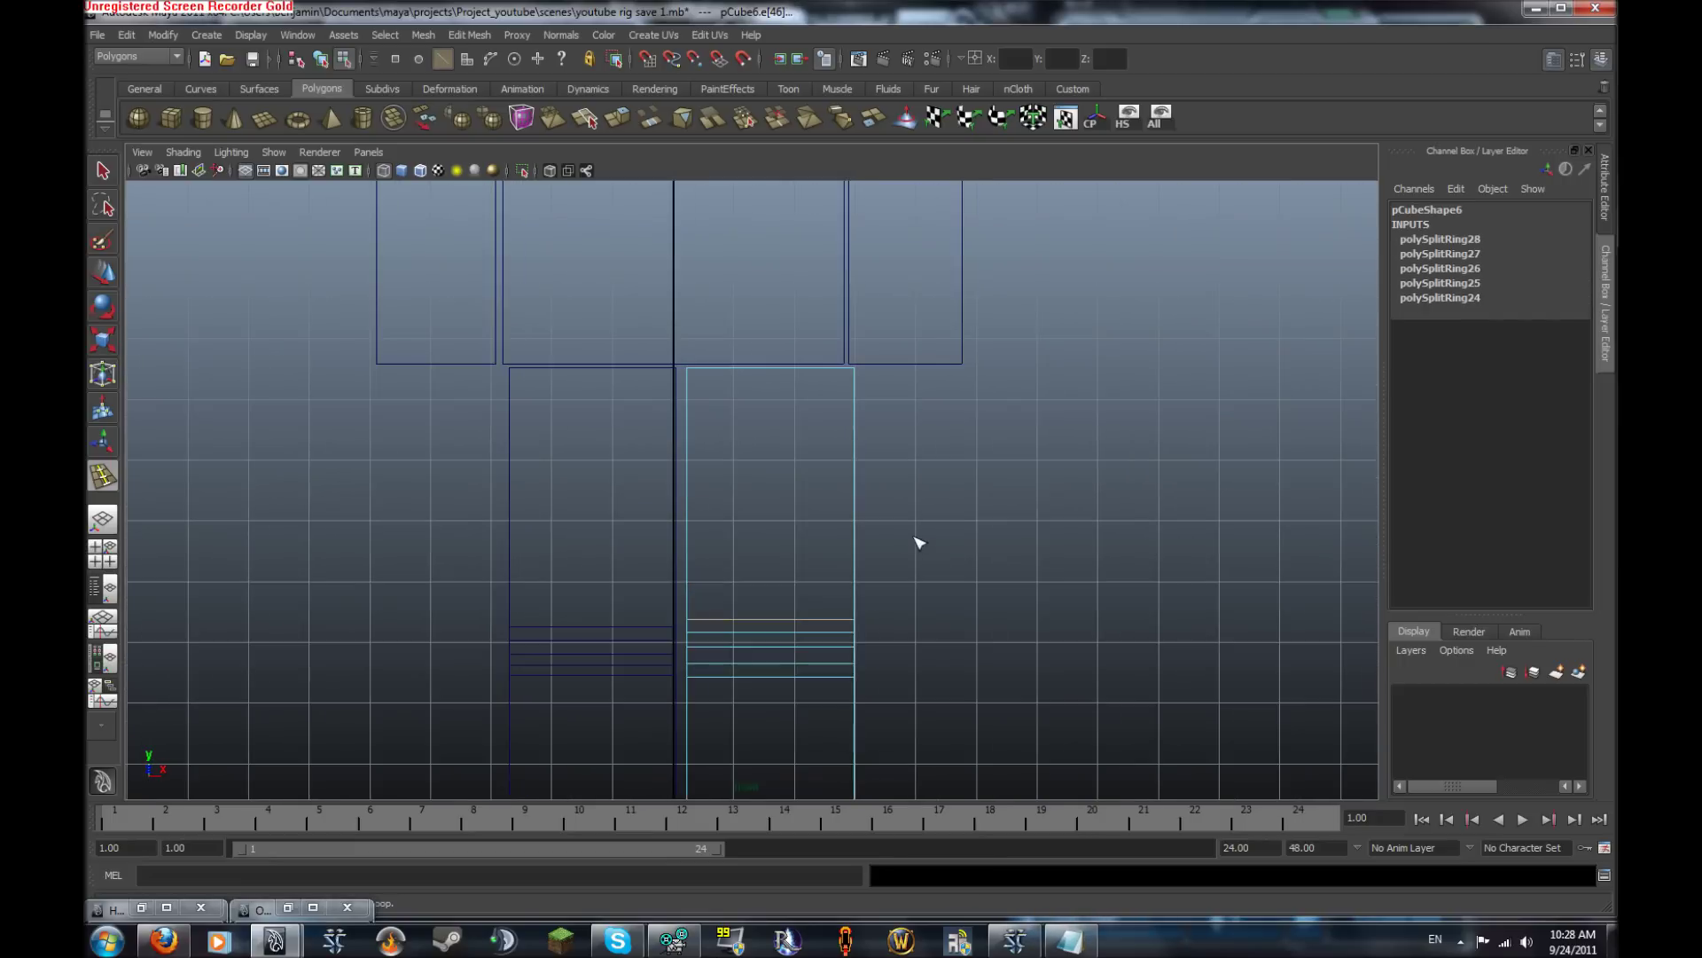
Switch the character's left arm to edge selection with the Move tool, pick its elbow edge loops, and show all four views
{"action": "middle_click_drag", "start_coordinate": [883, 347], "coordinate": [875, 714], "text": "alt"}
{"action": "right_click_drag", "start_coordinate": [924, 488], "coordinate": [923, 448]}
{"action": "key", "text": "w"}
{"action": "right_click", "coordinate": [926, 453]}
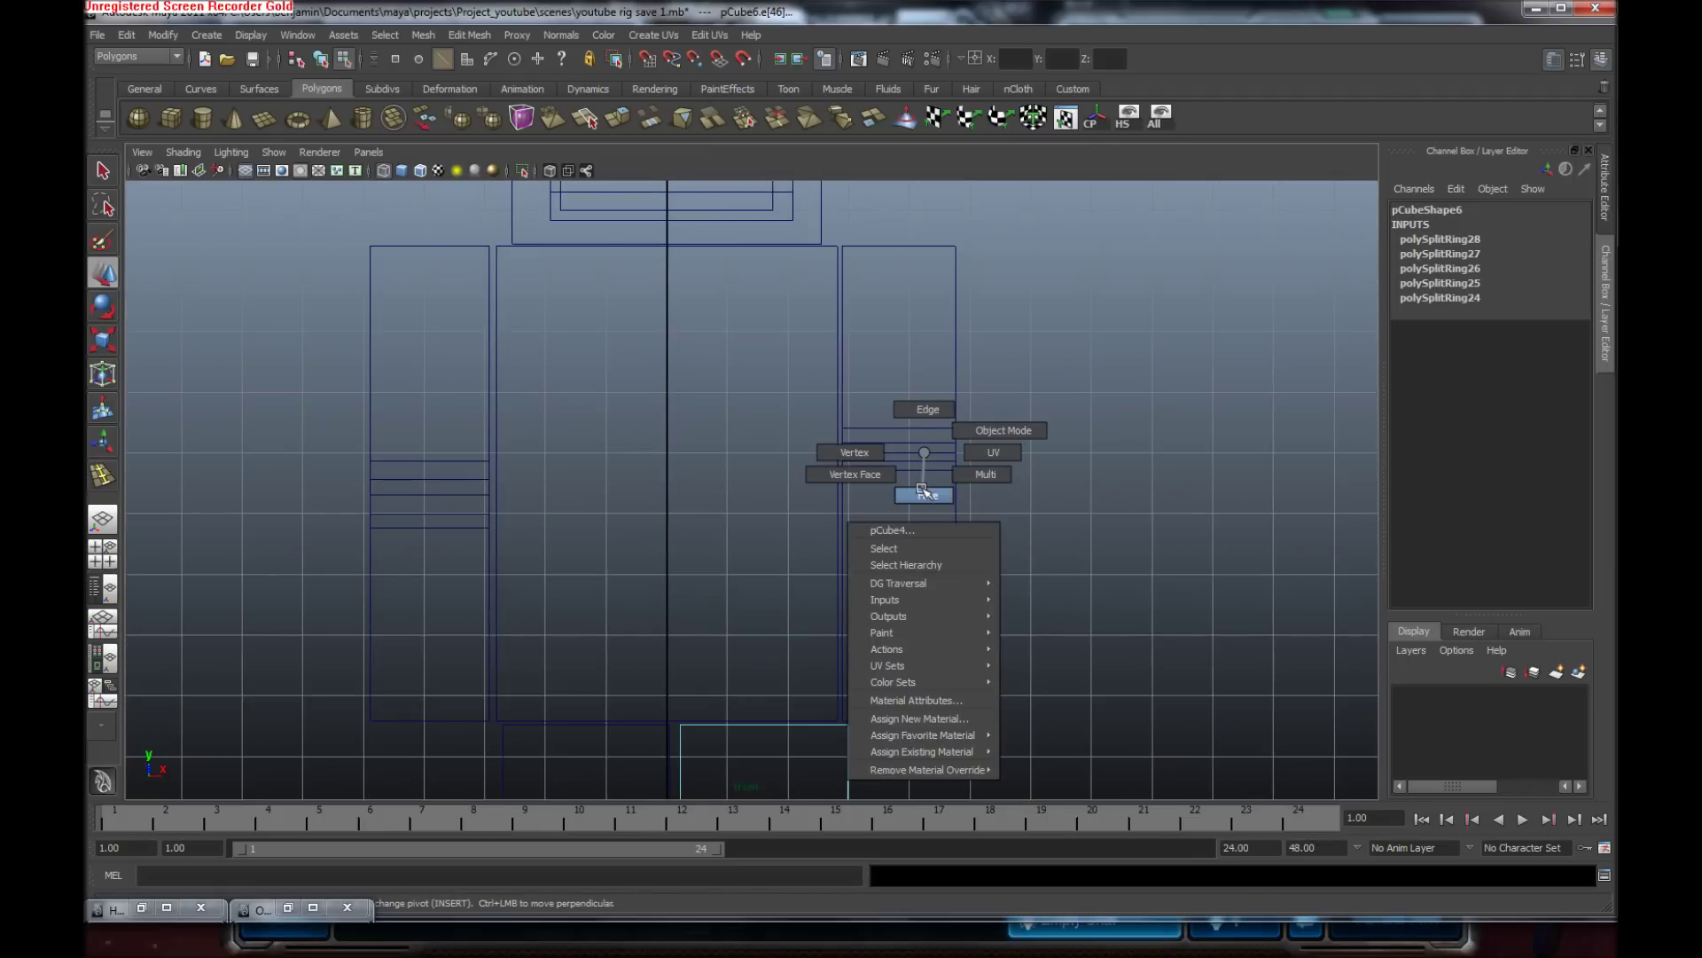
{"action": "left_click", "coordinate": [922, 409]}
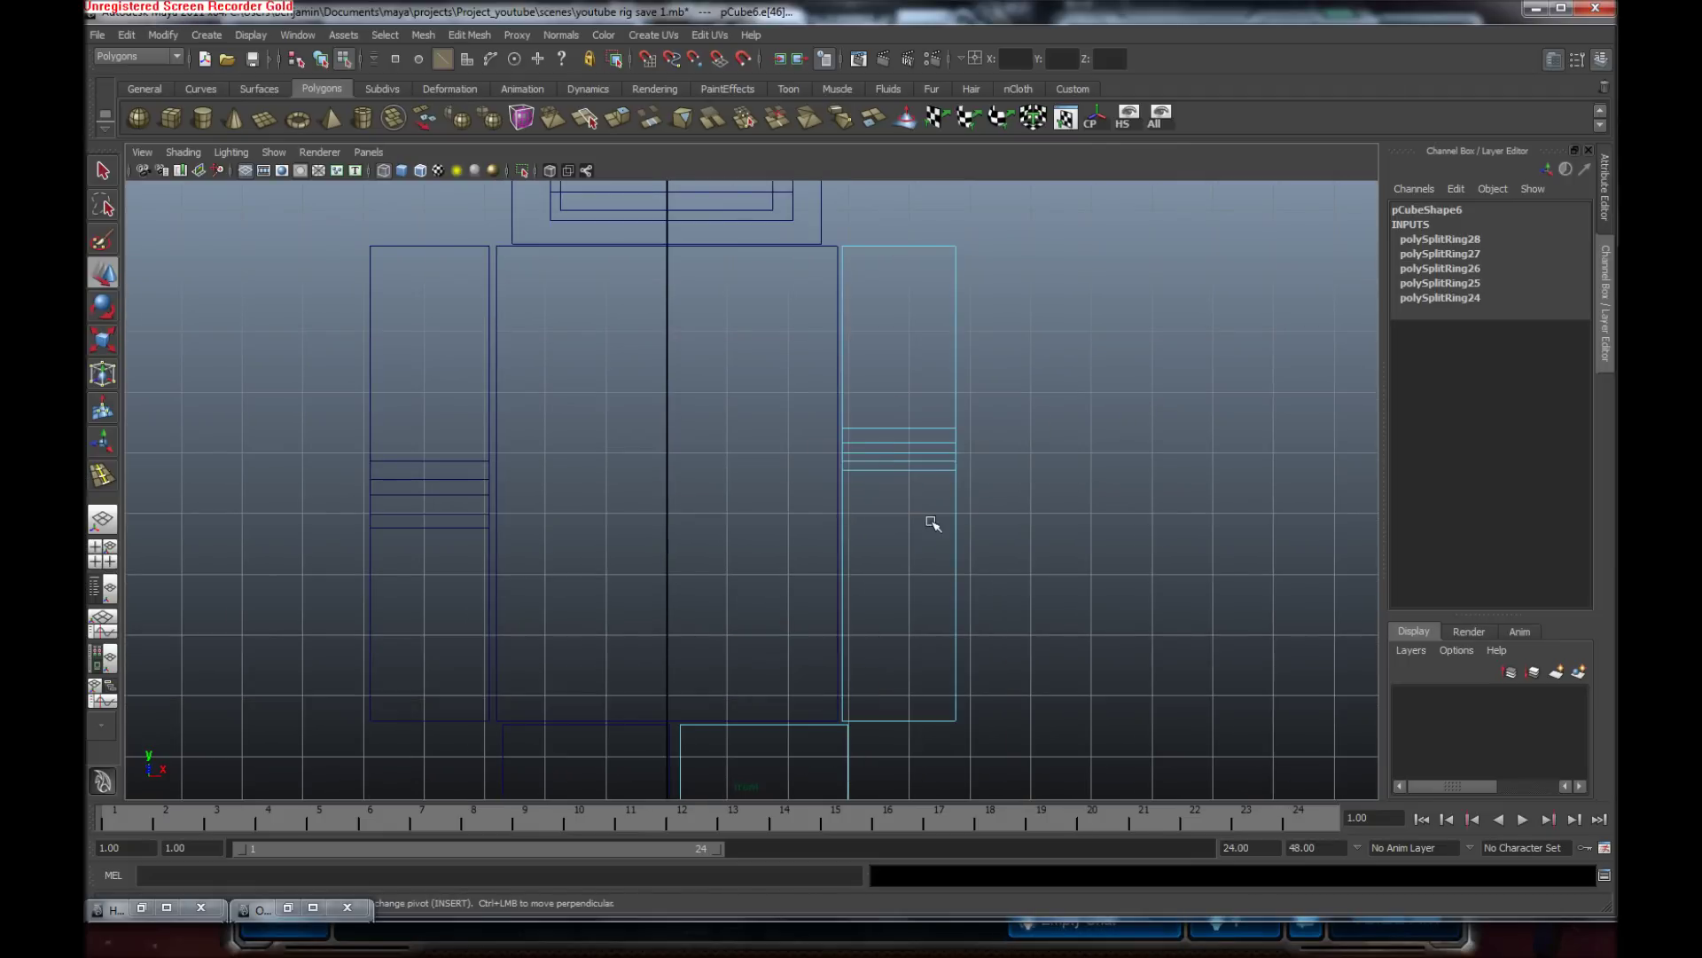
{"action": "key", "text": "space"}
{"action": "key", "text": "f"}
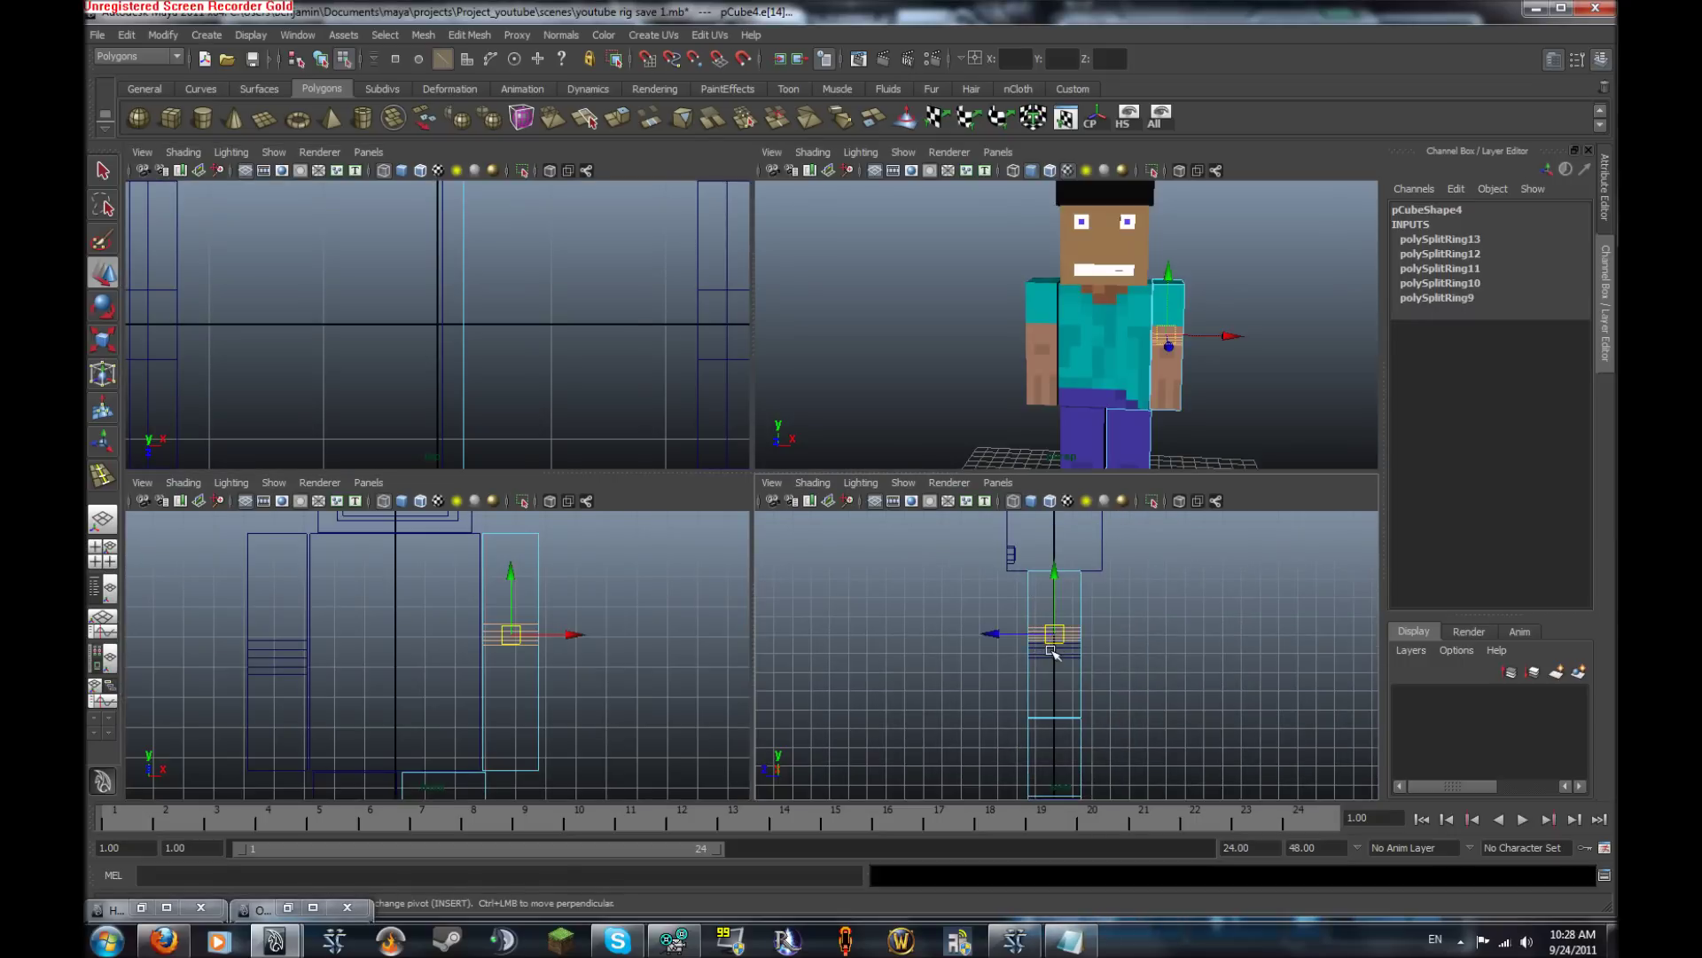
Try to shift the selected elbow edge loops of the left arm along the Y axis
{"action": "left_click_drag", "start_coordinate": [1057, 578], "coordinate": [1060, 586]}
{"action": "key", "text": "ctrl+z"}
{"action": "left_click", "coordinate": [1202, 445]}
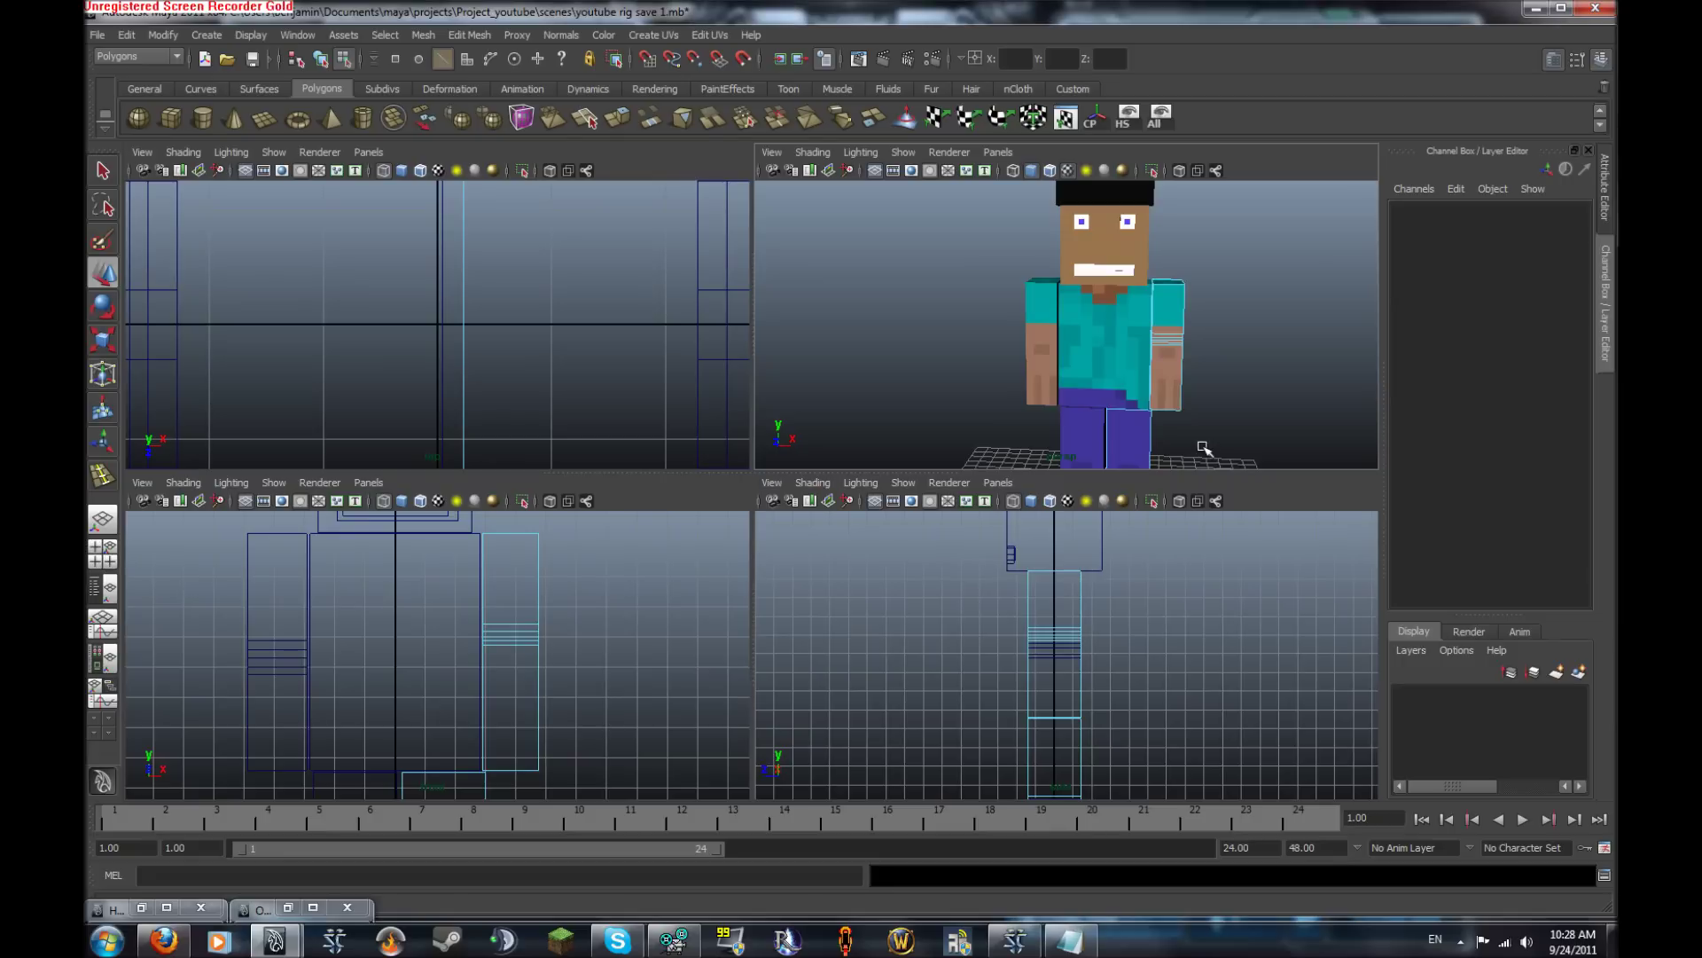
Try to lower the left arm's elbow edge loops toward the level of the right arm's loops, and return to object selection
{"action": "scroll", "coordinate": [1198, 417], "scroll_direction": "up", "scroll_amount": 4}
{"action": "middle_click_drag", "start_coordinate": [1206, 381], "coordinate": [1044, 382], "text": "alt"}
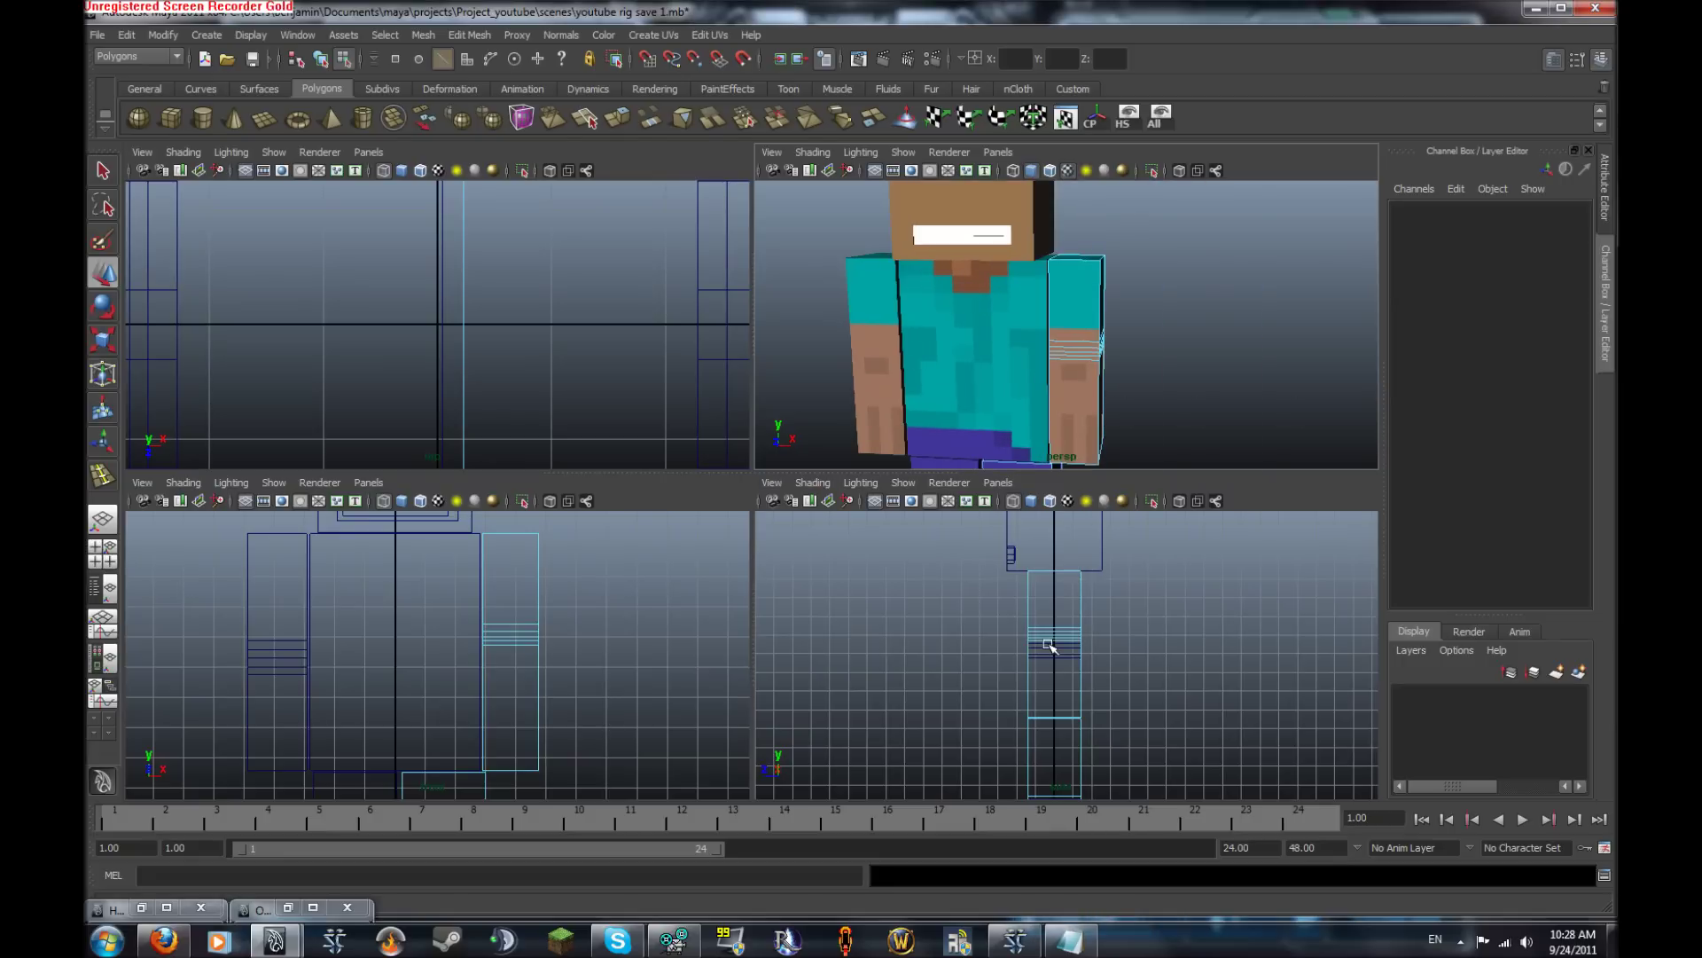
{"action": "left_click", "coordinate": [512, 640]}
{"action": "left_click_drag", "start_coordinate": [1038, 613], "coordinate": [1061, 670]}
{"action": "left_click_drag", "start_coordinate": [1058, 574], "coordinate": [1058, 604]}
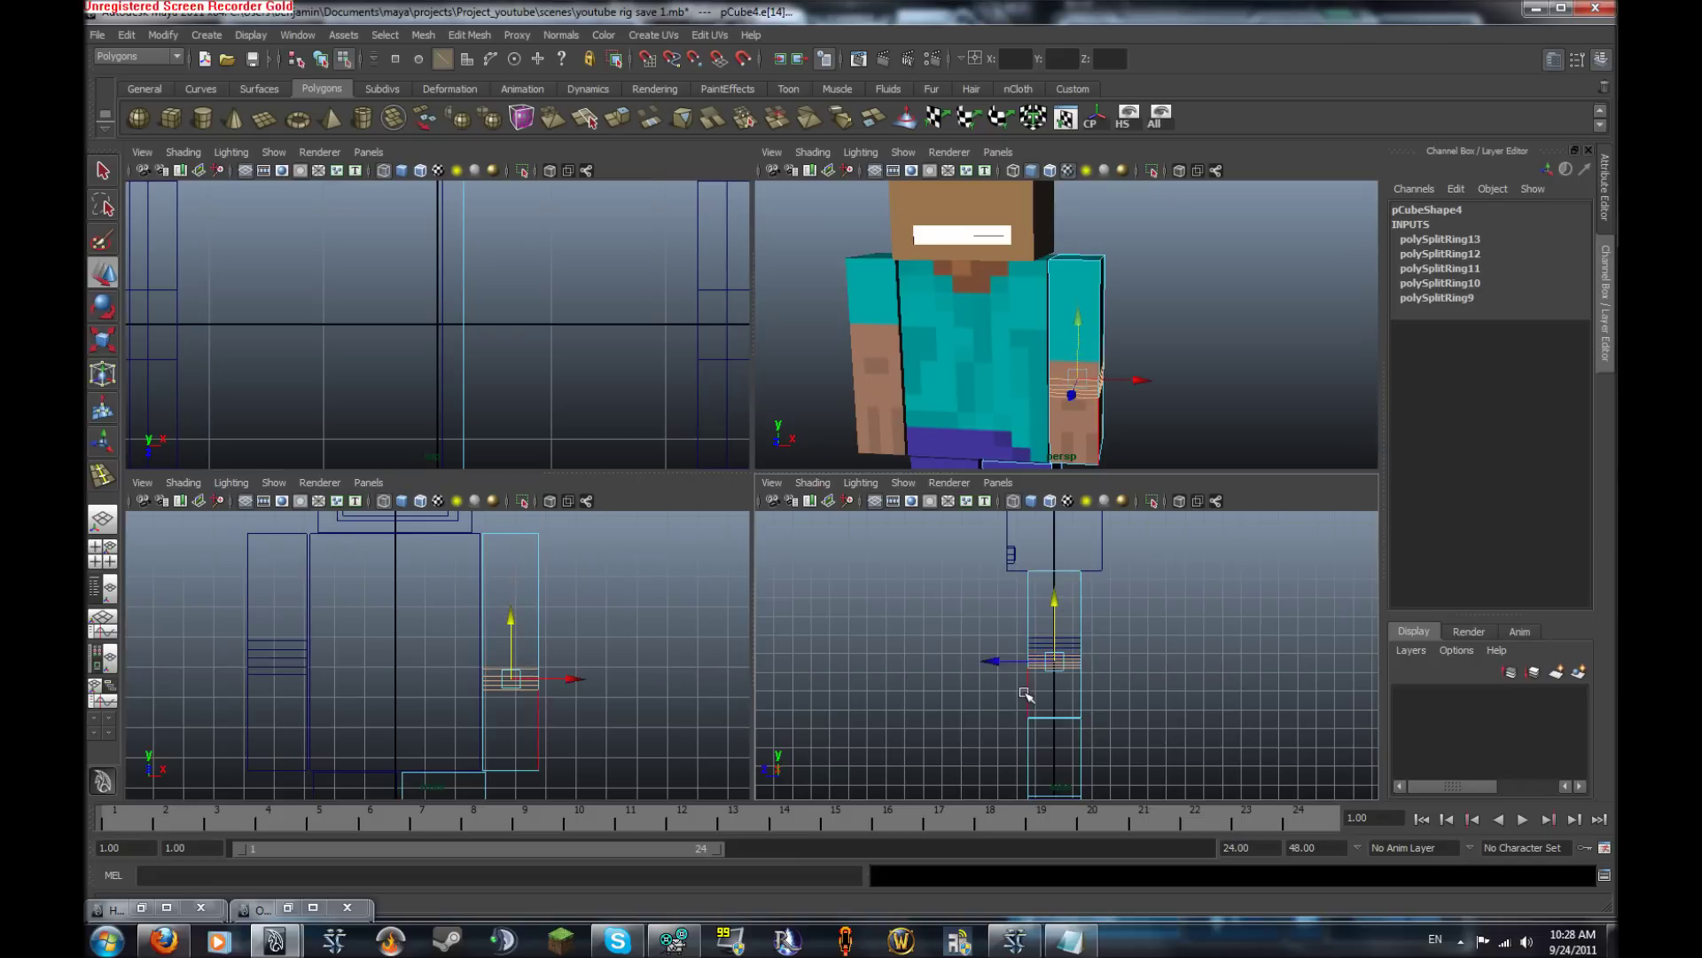
{"action": "left_click", "coordinate": [1055, 718]}
{"action": "middle_click_drag", "start_coordinate": [609, 643], "coordinate": [642, 559], "text": "alt"}
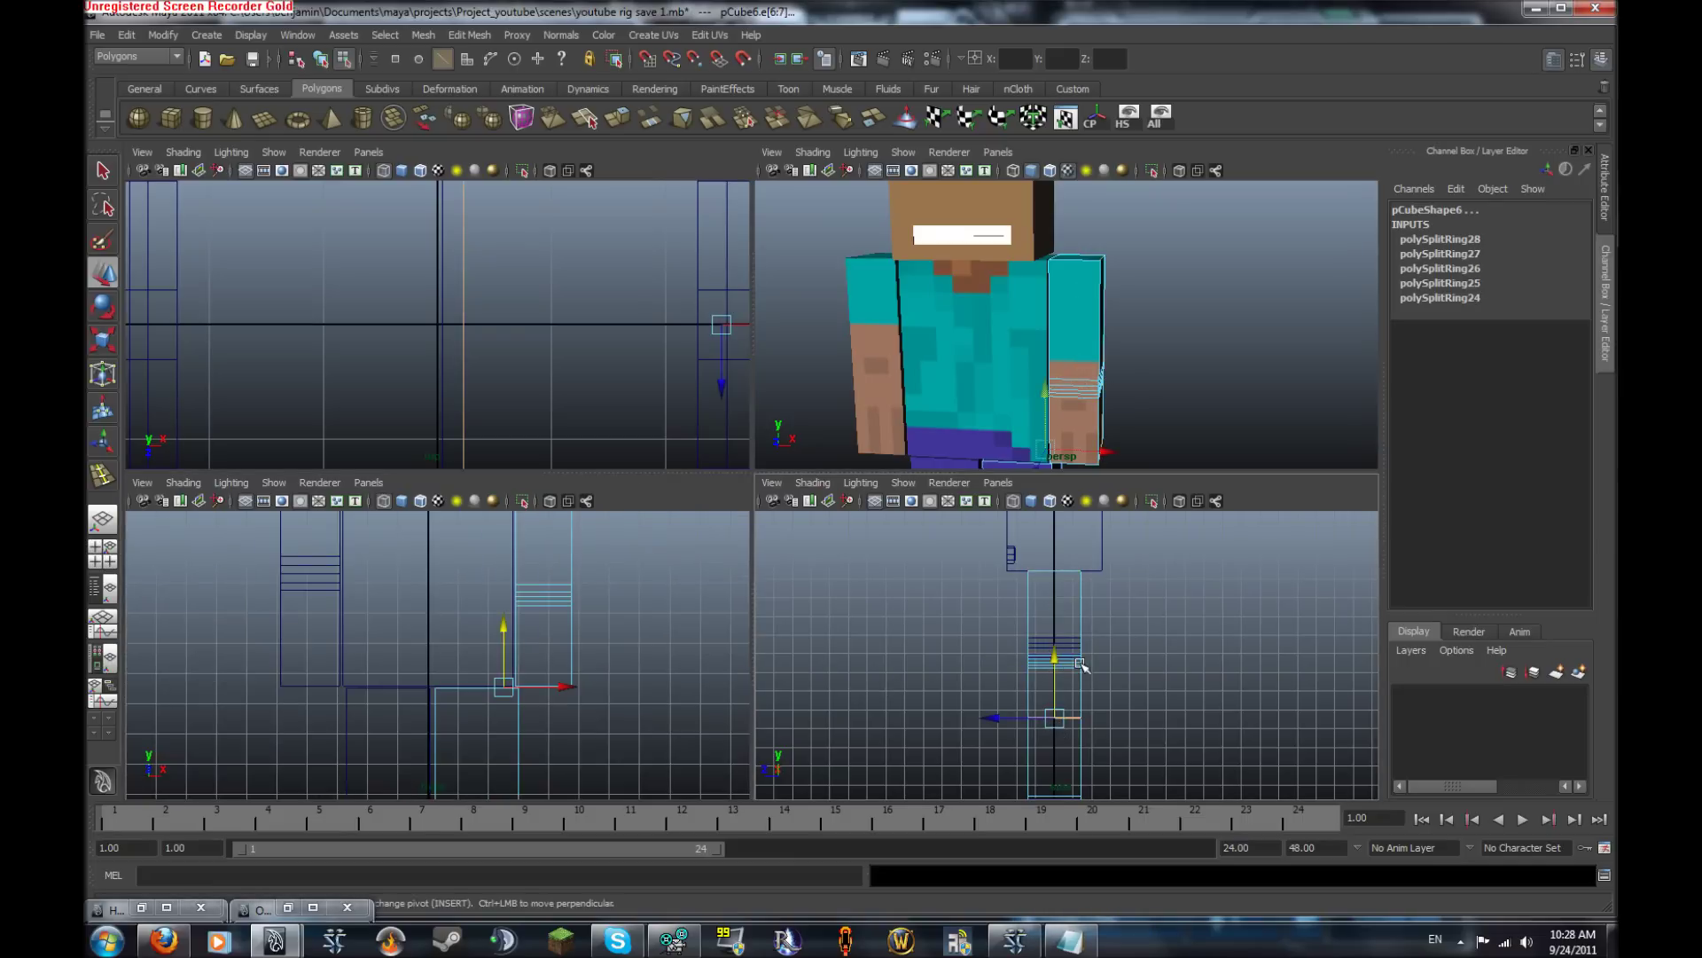
{"action": "middle_click_drag", "start_coordinate": [1073, 691], "coordinate": [1123, 739], "text": "alt"}
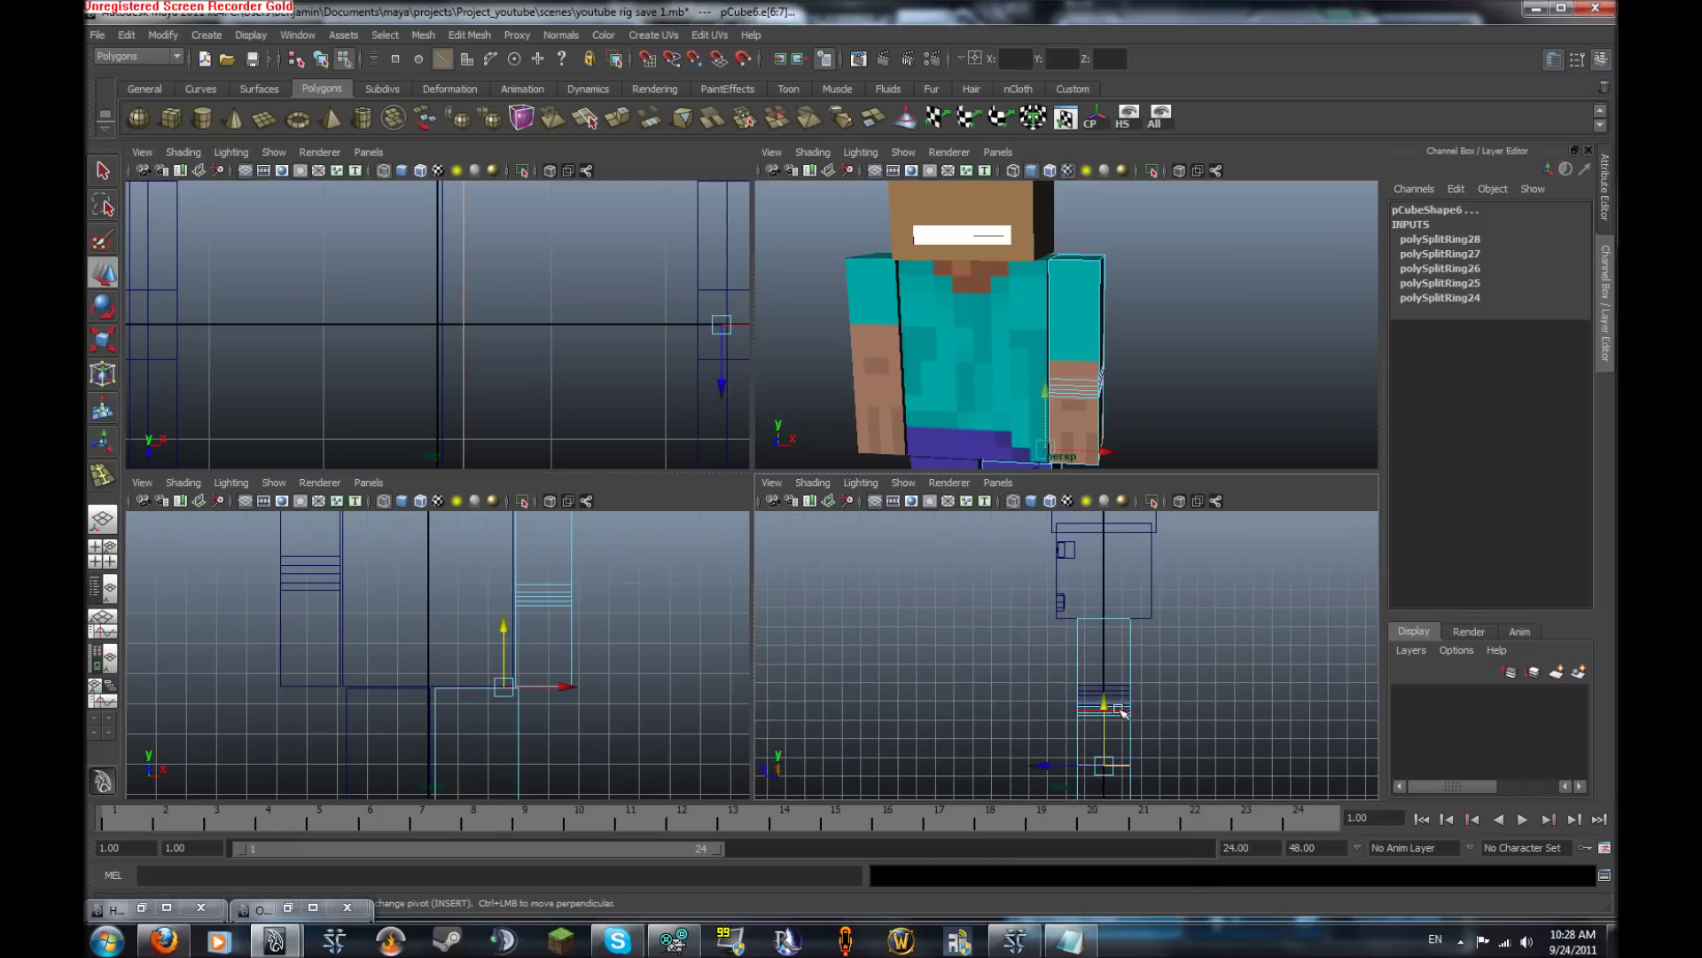
{"action": "right_click_drag", "start_coordinate": [1119, 709], "coordinate": [1194, 601]}
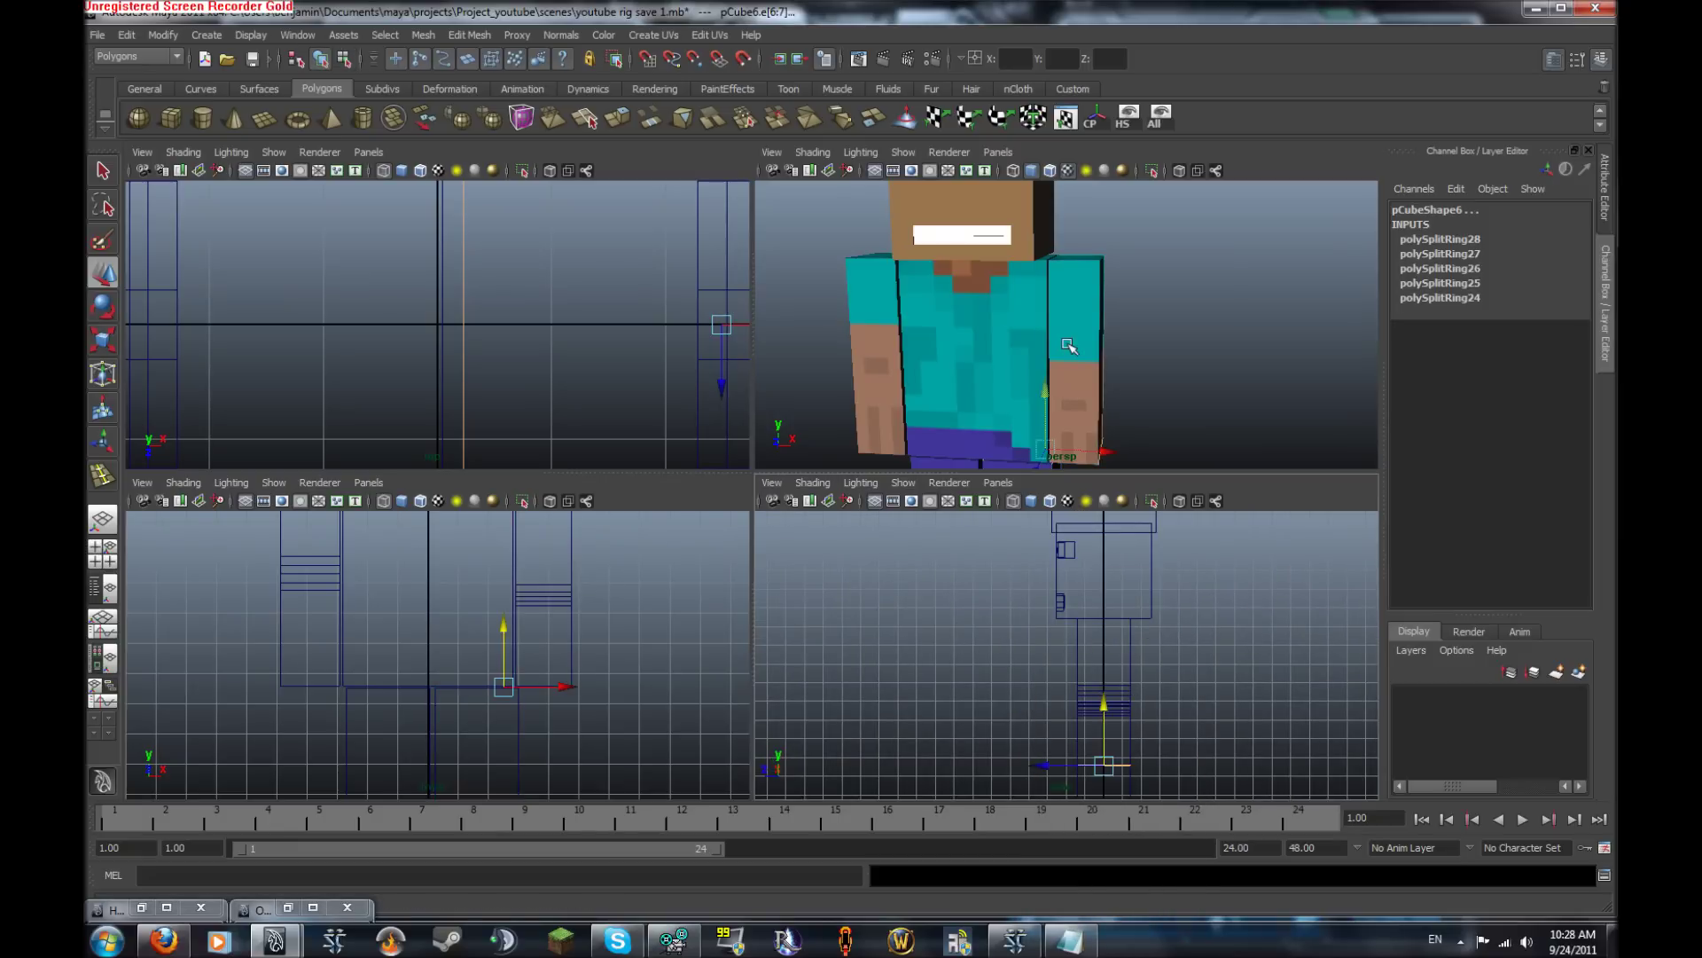
Try to reassign the left arm's material in the Hypershade, using lambert4 and then lambert6
{"action": "left_click", "coordinate": [522, 681]}
{"action": "left_click", "coordinate": [149, 911]}
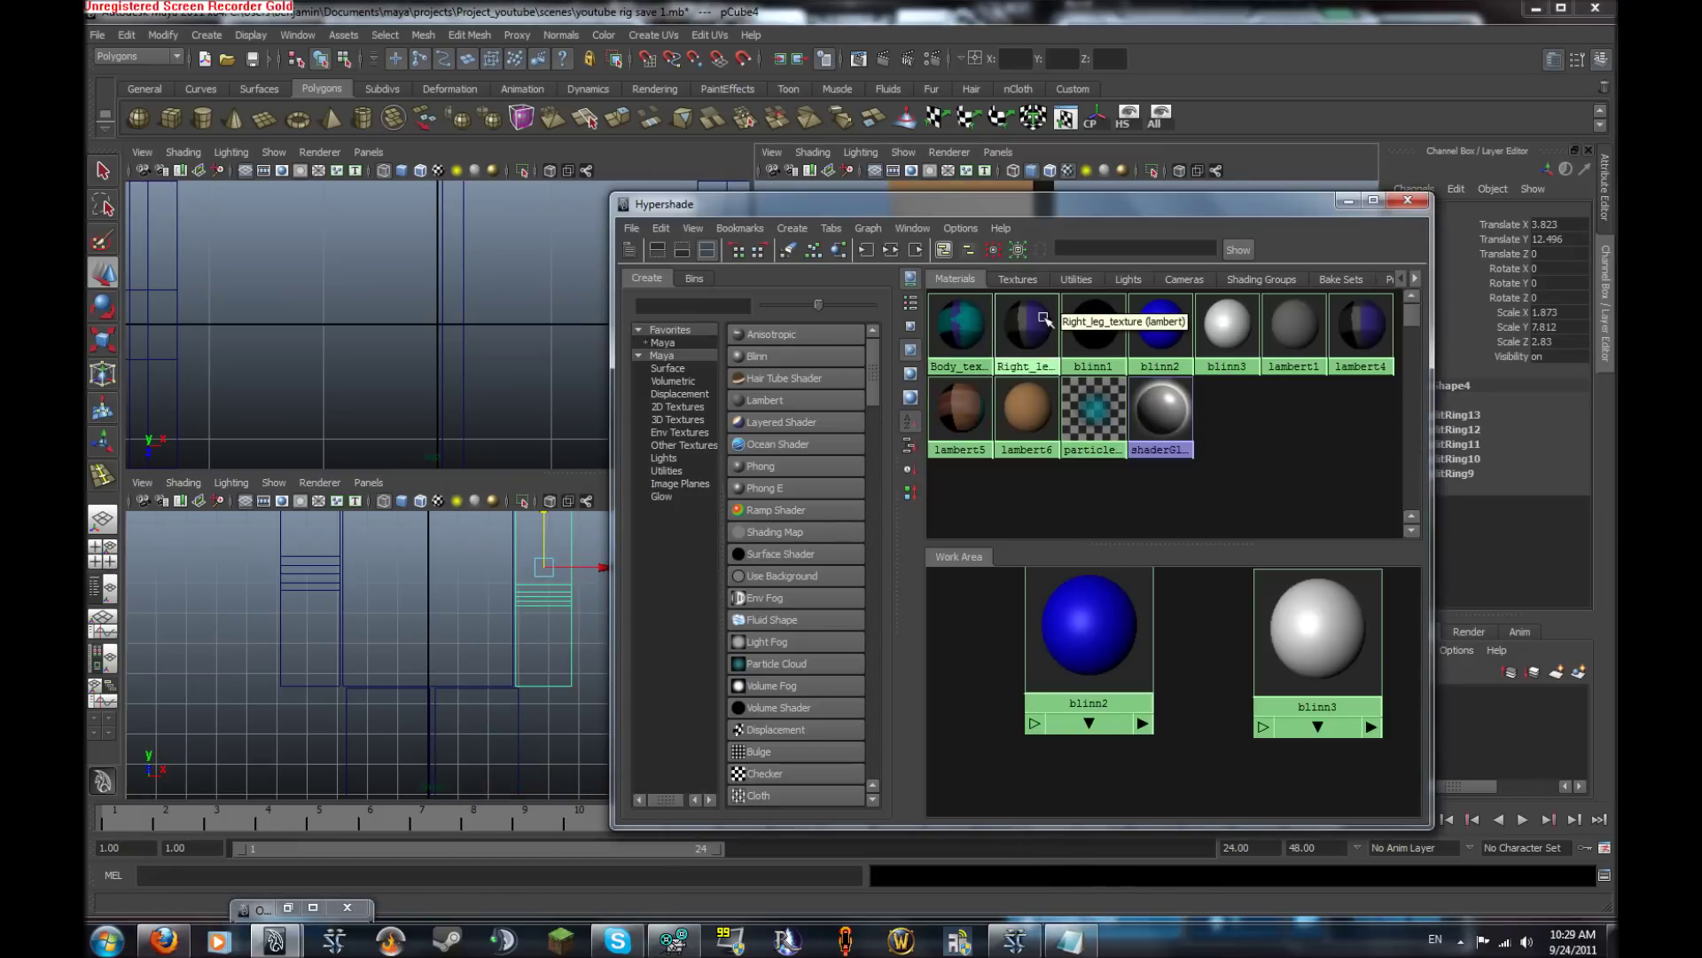
{"action": "left_click", "coordinate": [1371, 329]}
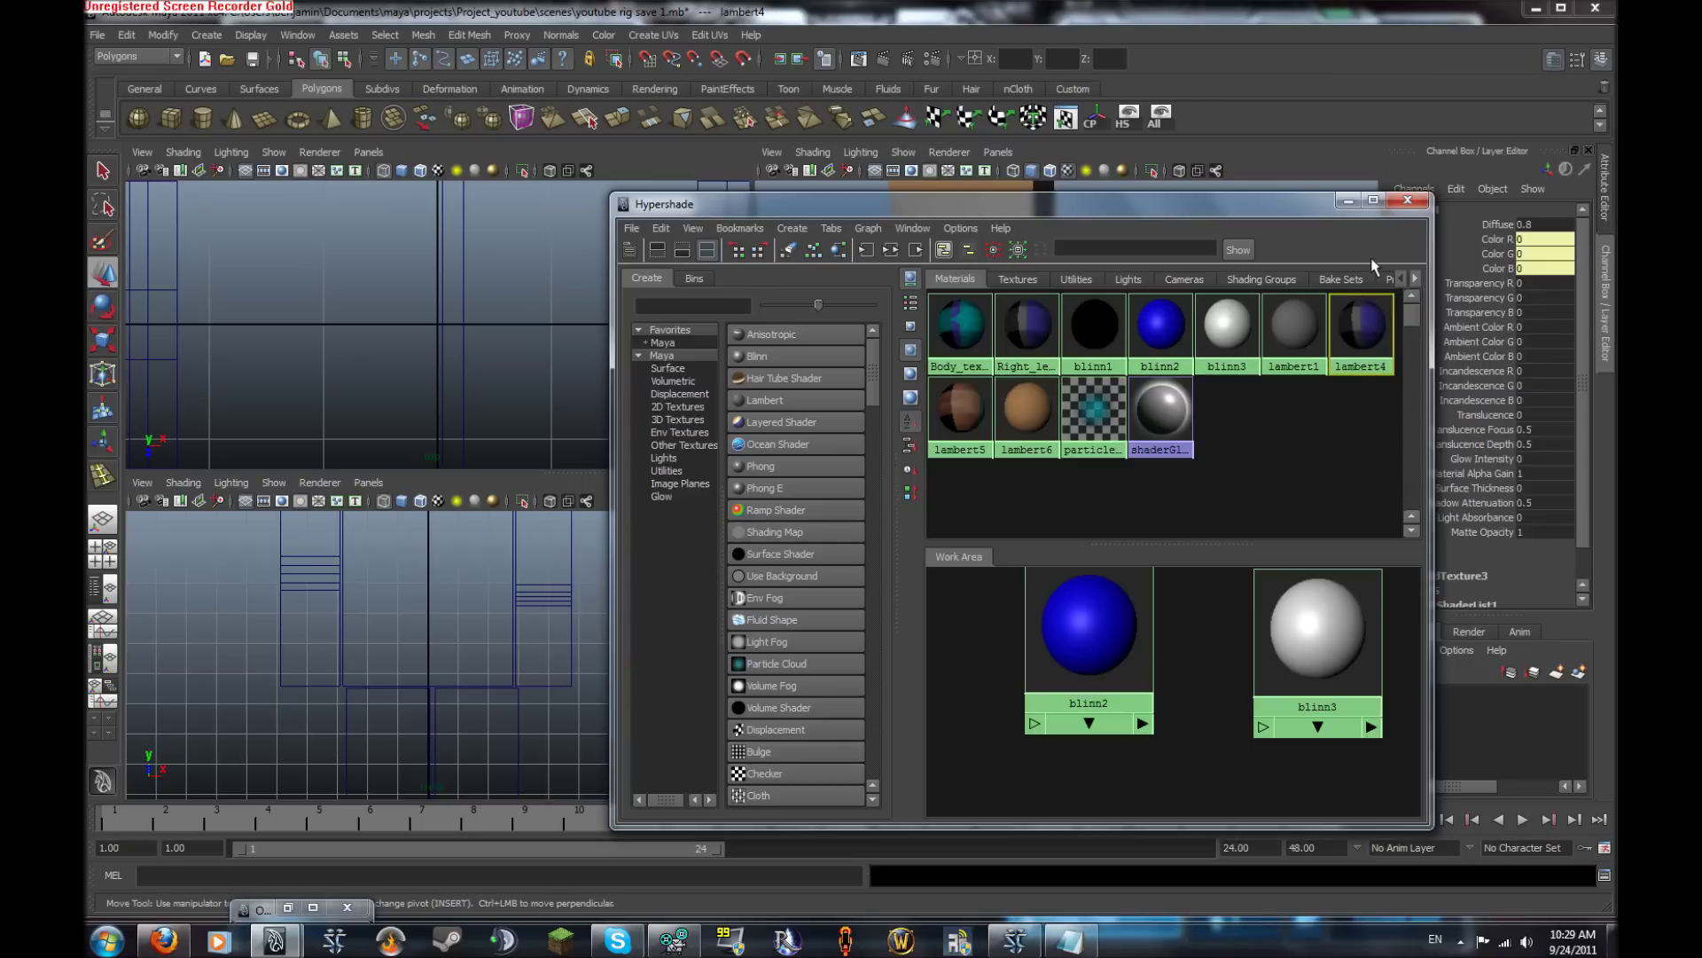
{"action": "left_click_drag", "start_coordinate": [1265, 204], "coordinate": [1087, 454]}
{"action": "left_click", "coordinate": [1080, 342]}
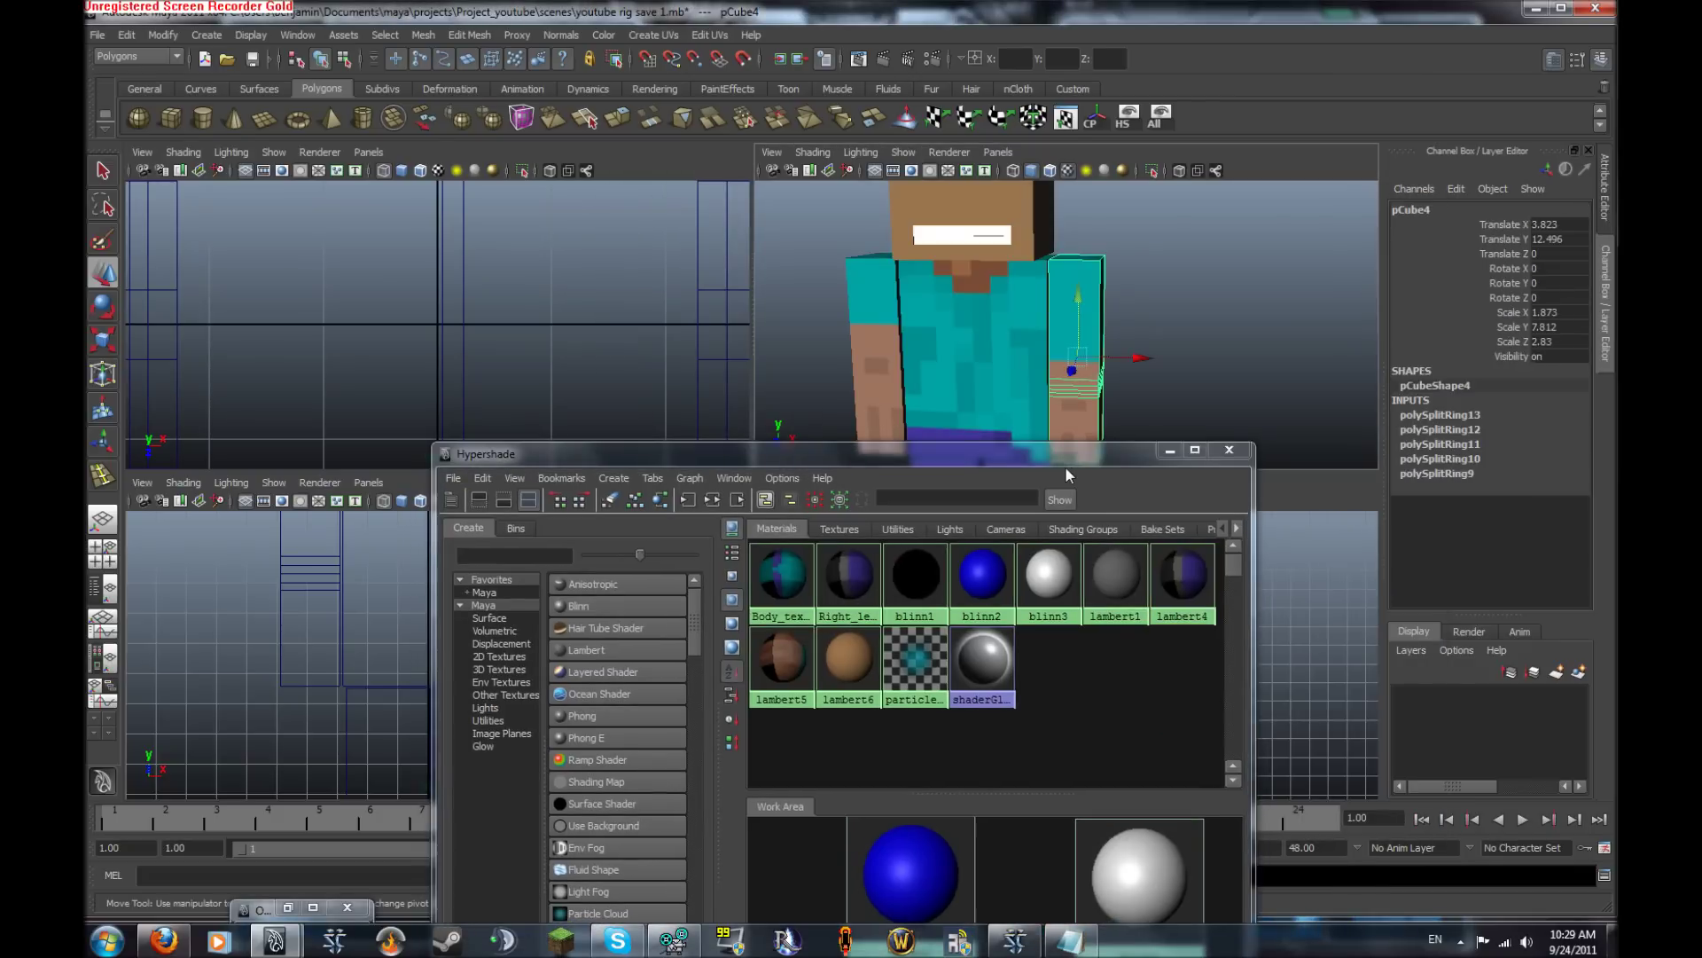
{"action": "right_click", "coordinate": [1183, 584]}
{"action": "left_click", "coordinate": [1186, 541]}
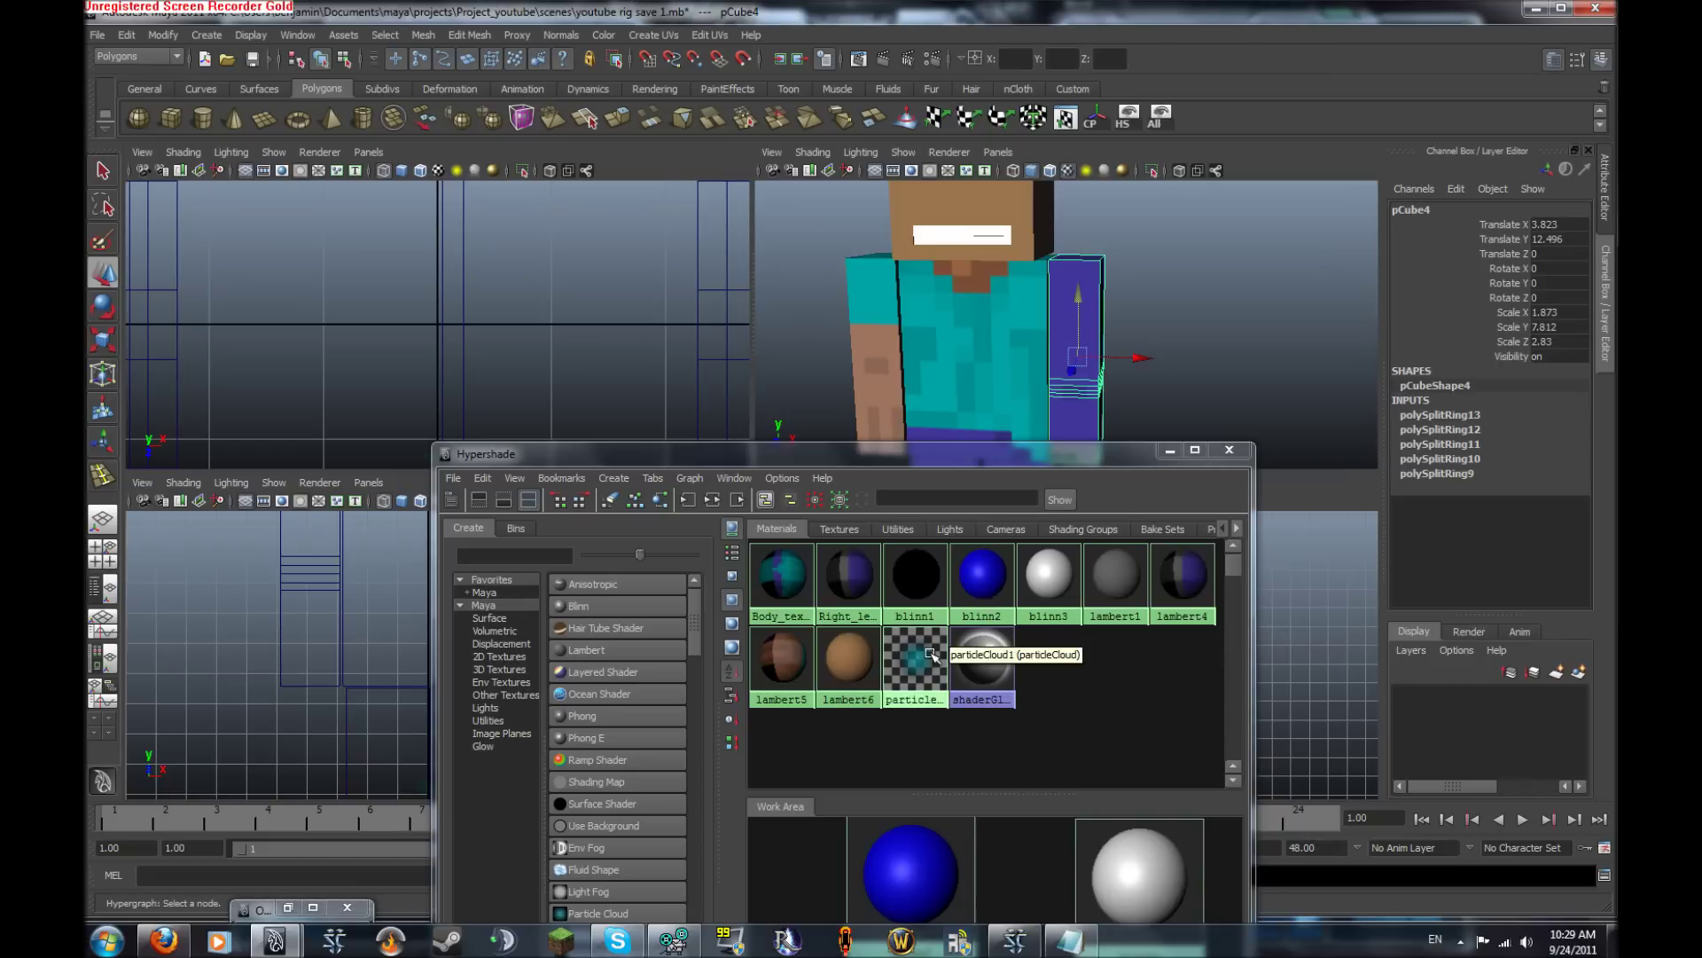
{"action": "right_click", "coordinate": [854, 643]}
{"action": "left_click", "coordinate": [854, 599]}
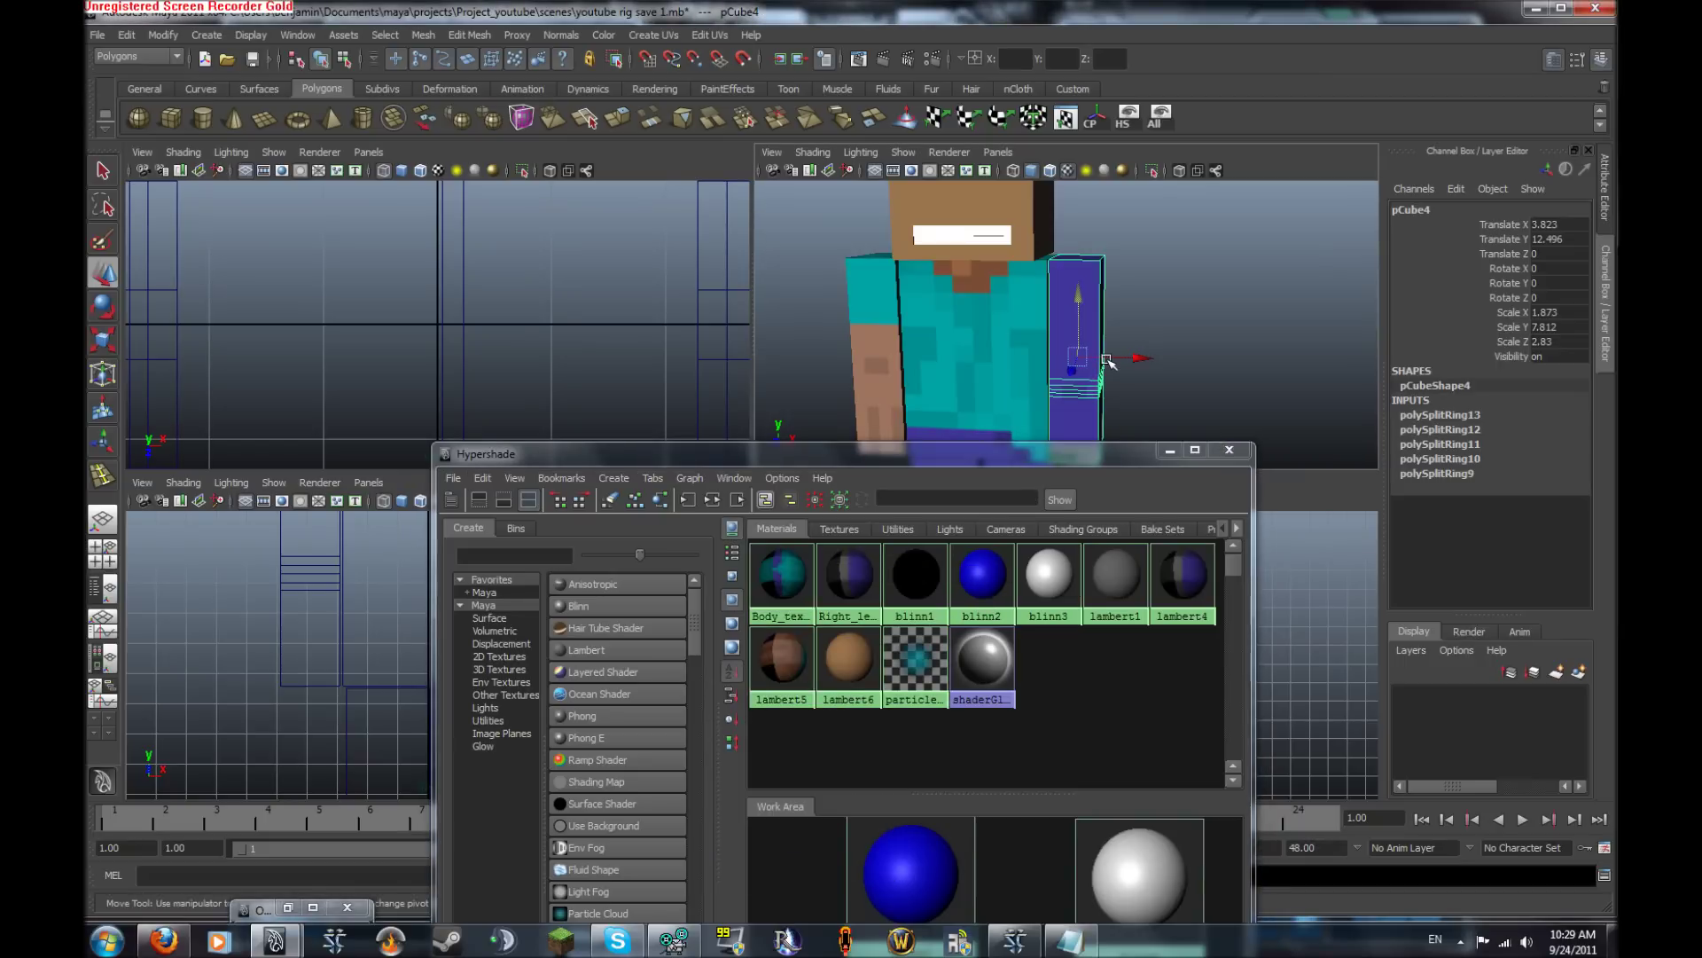
Minimize the Hypershade and undo the left arm's material change and the downward shift of its elbow edge loops
{"action": "left_click", "coordinate": [1169, 455]}
{"action": "left_click_drag", "start_coordinate": [1096, 394], "coordinate": [1106, 337], "text": "alt"}
{"action": "middle_click_drag", "start_coordinate": [1106, 338], "coordinate": [1035, 430], "text": "alt"}
{"action": "key", "text": "ctrl+z"}
{"action": "key", "text": "ctrl+z"}
{"action": "key", "text": "ctrl+z"}
{"action": "key", "text": "ctrl+z"}
{"action": "key", "text": "ctrl+z"}
{"action": "key", "text": "ctrl+z"}
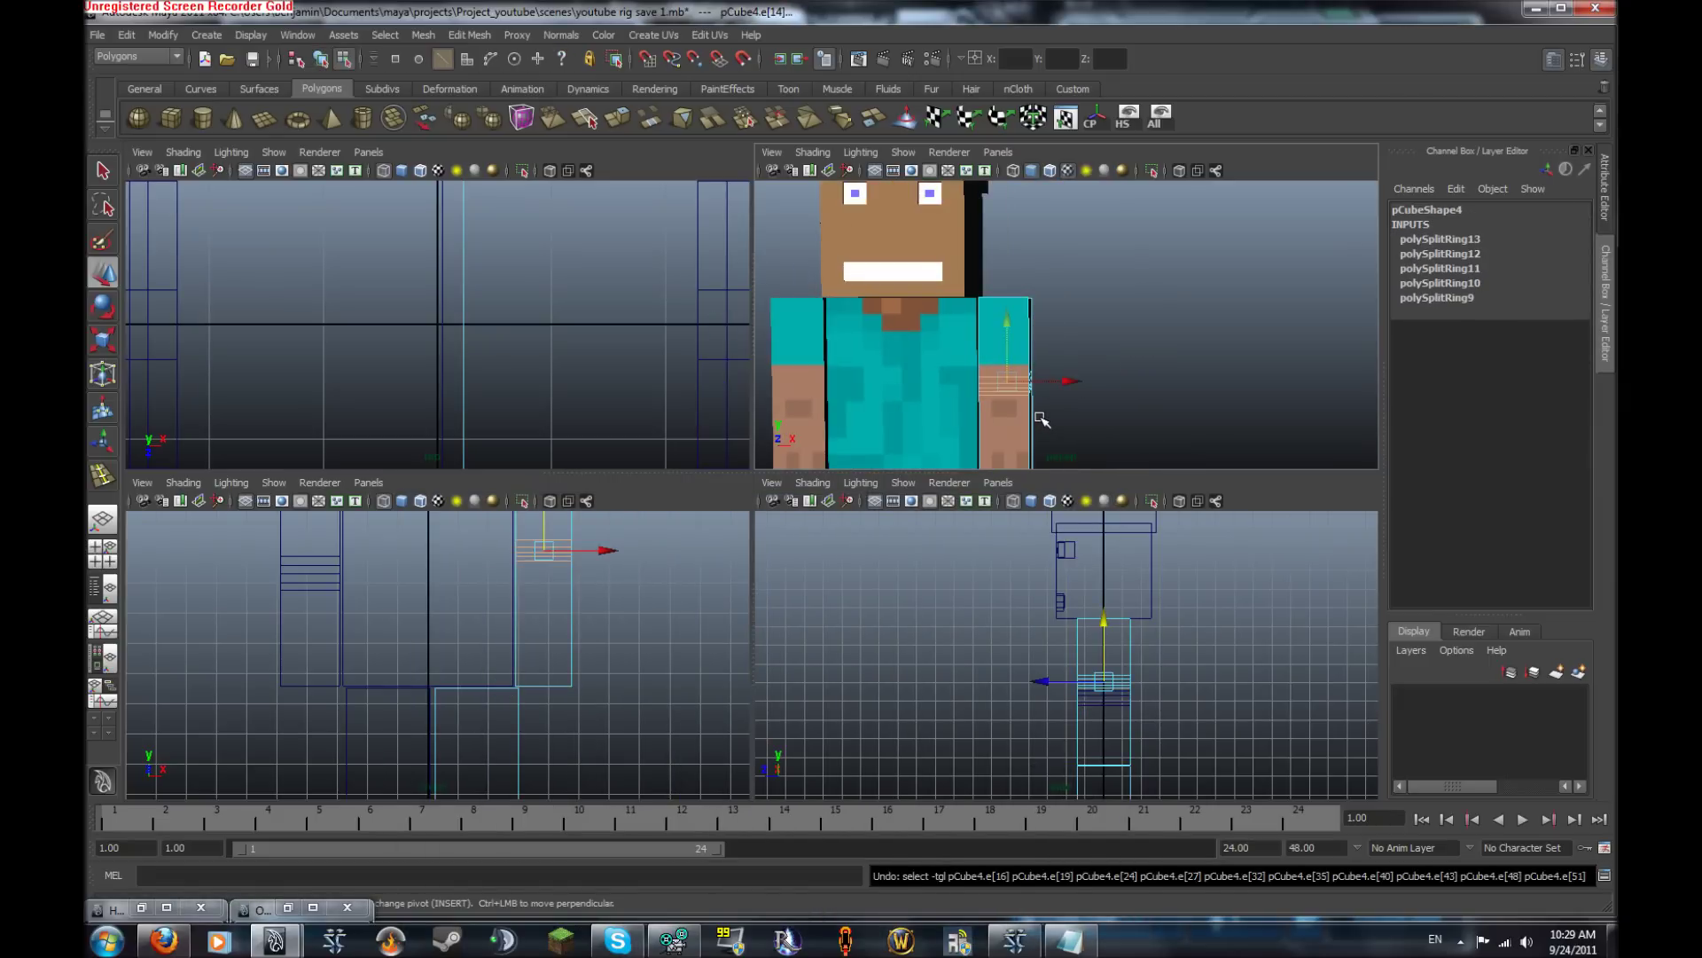
Select the misplaced elbow edge loops on the character's left arm and delete them
{"action": "left_click", "coordinate": [1083, 688]}
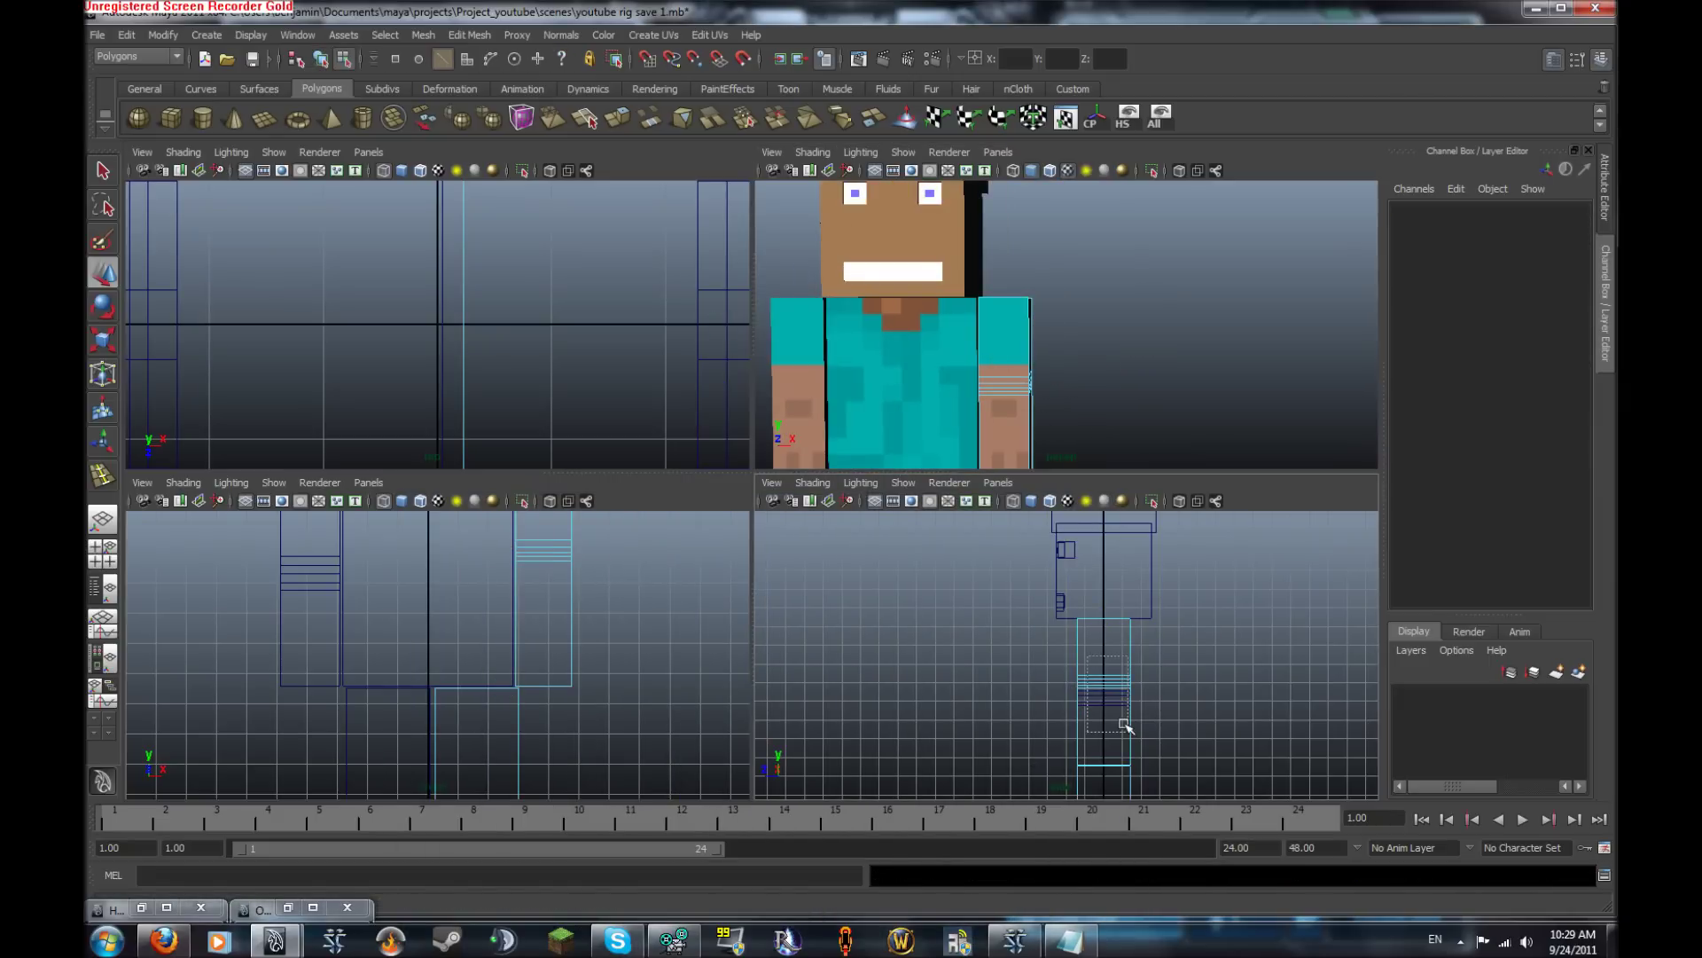
{"action": "left_click_drag", "start_coordinate": [530, 536], "coordinate": [561, 578], "text": "shift"}
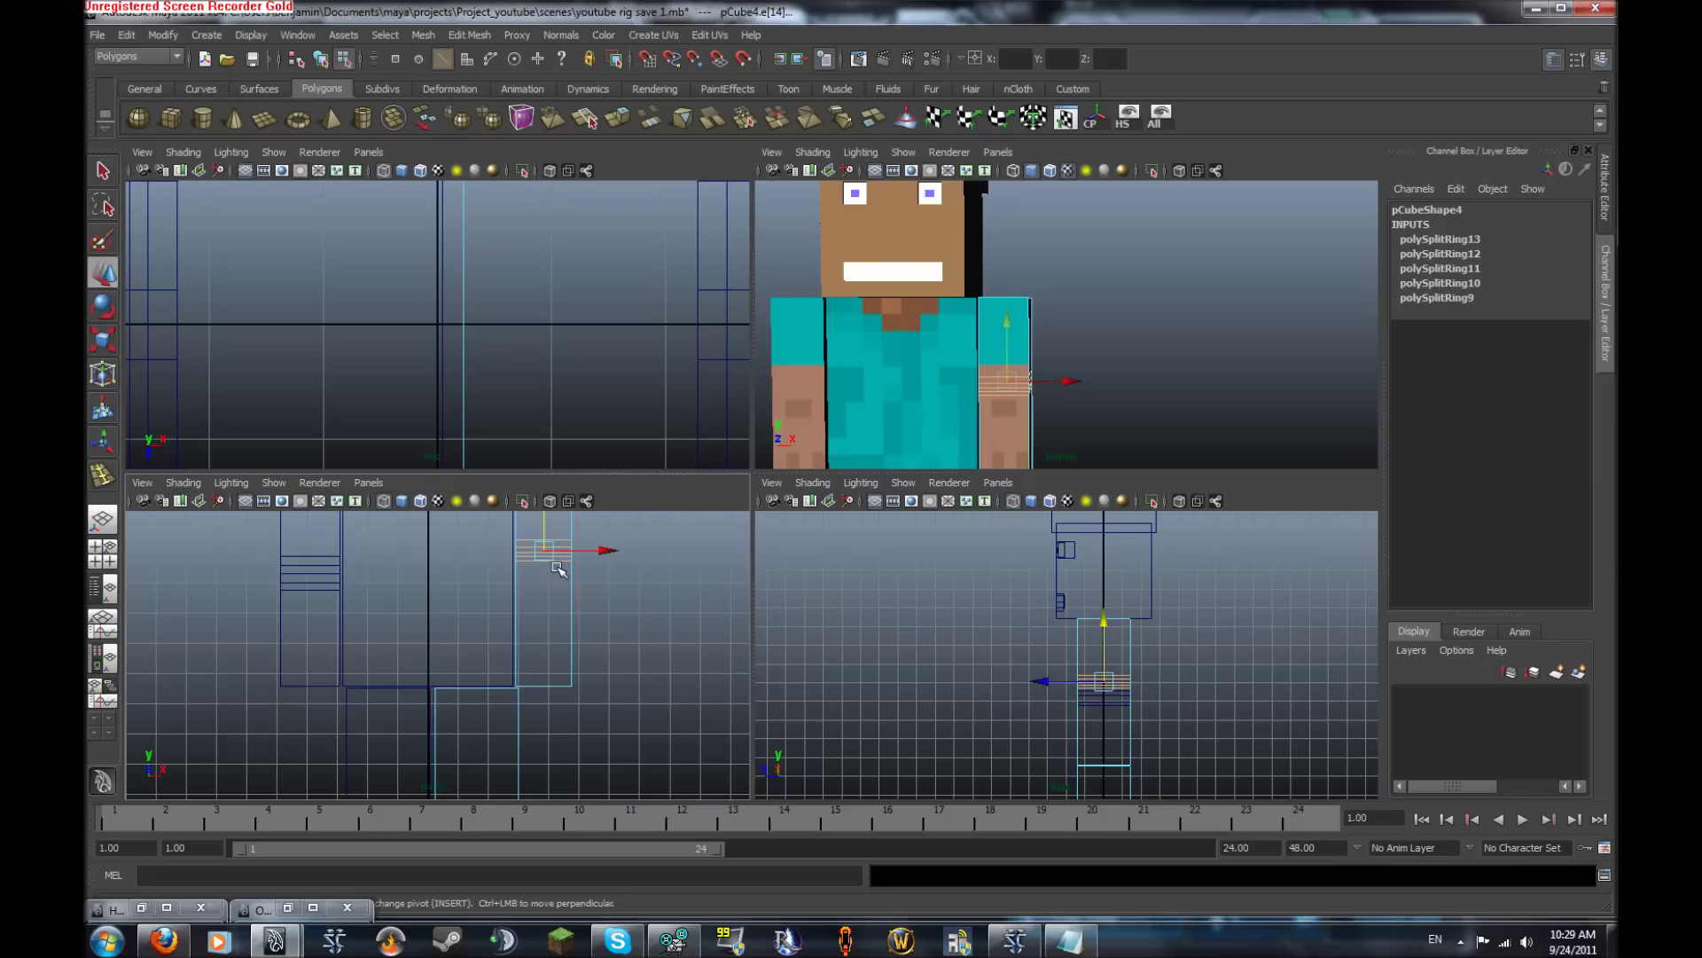
{"action": "key", "text": "Delete"}
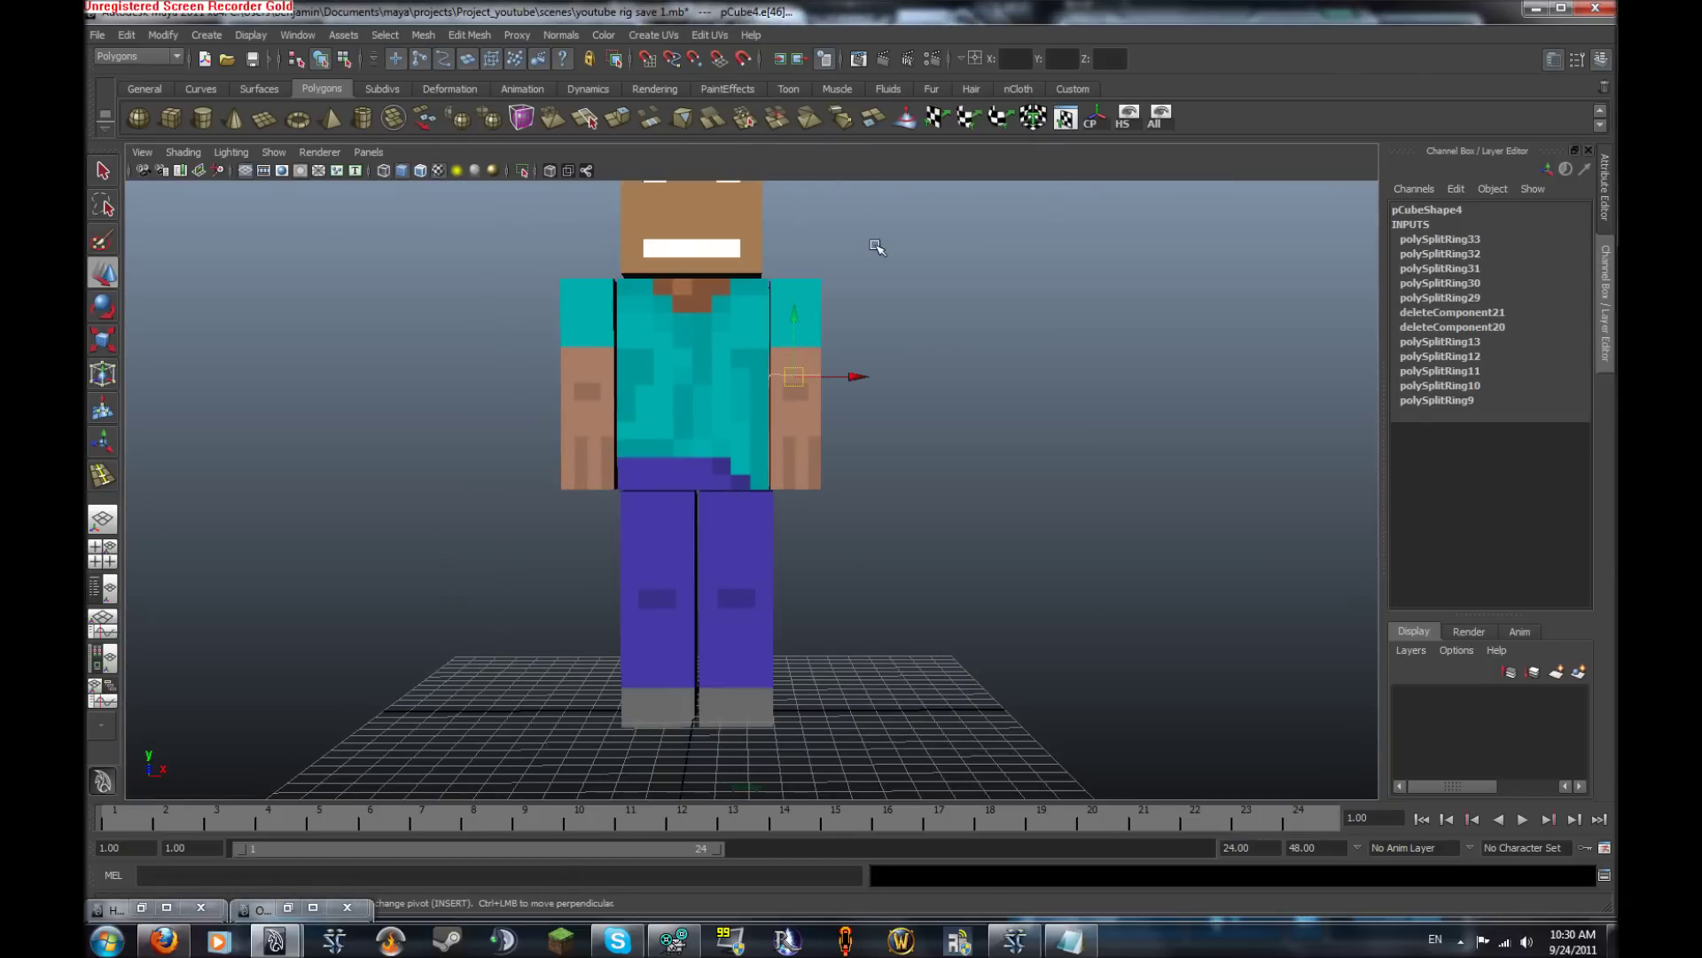
Check the new elbow loops in the side view, clear the selection, and frame the whole character in the front view
{"action": "key", "text": "space"}
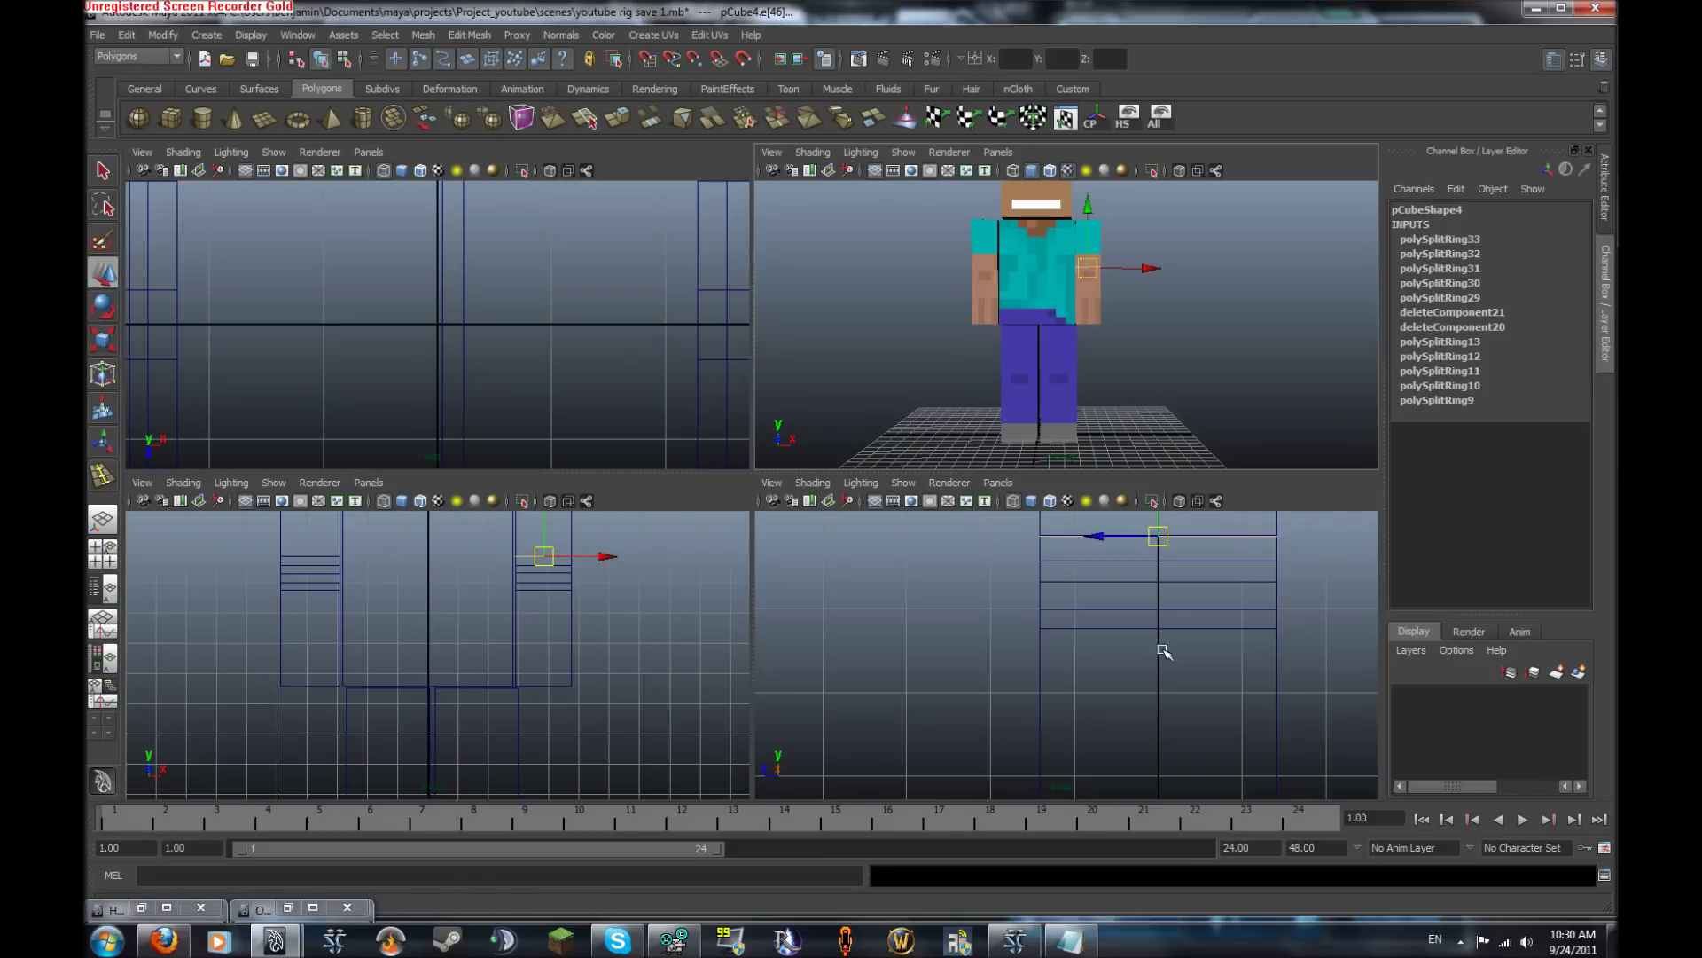
{"action": "key", "text": "space"}
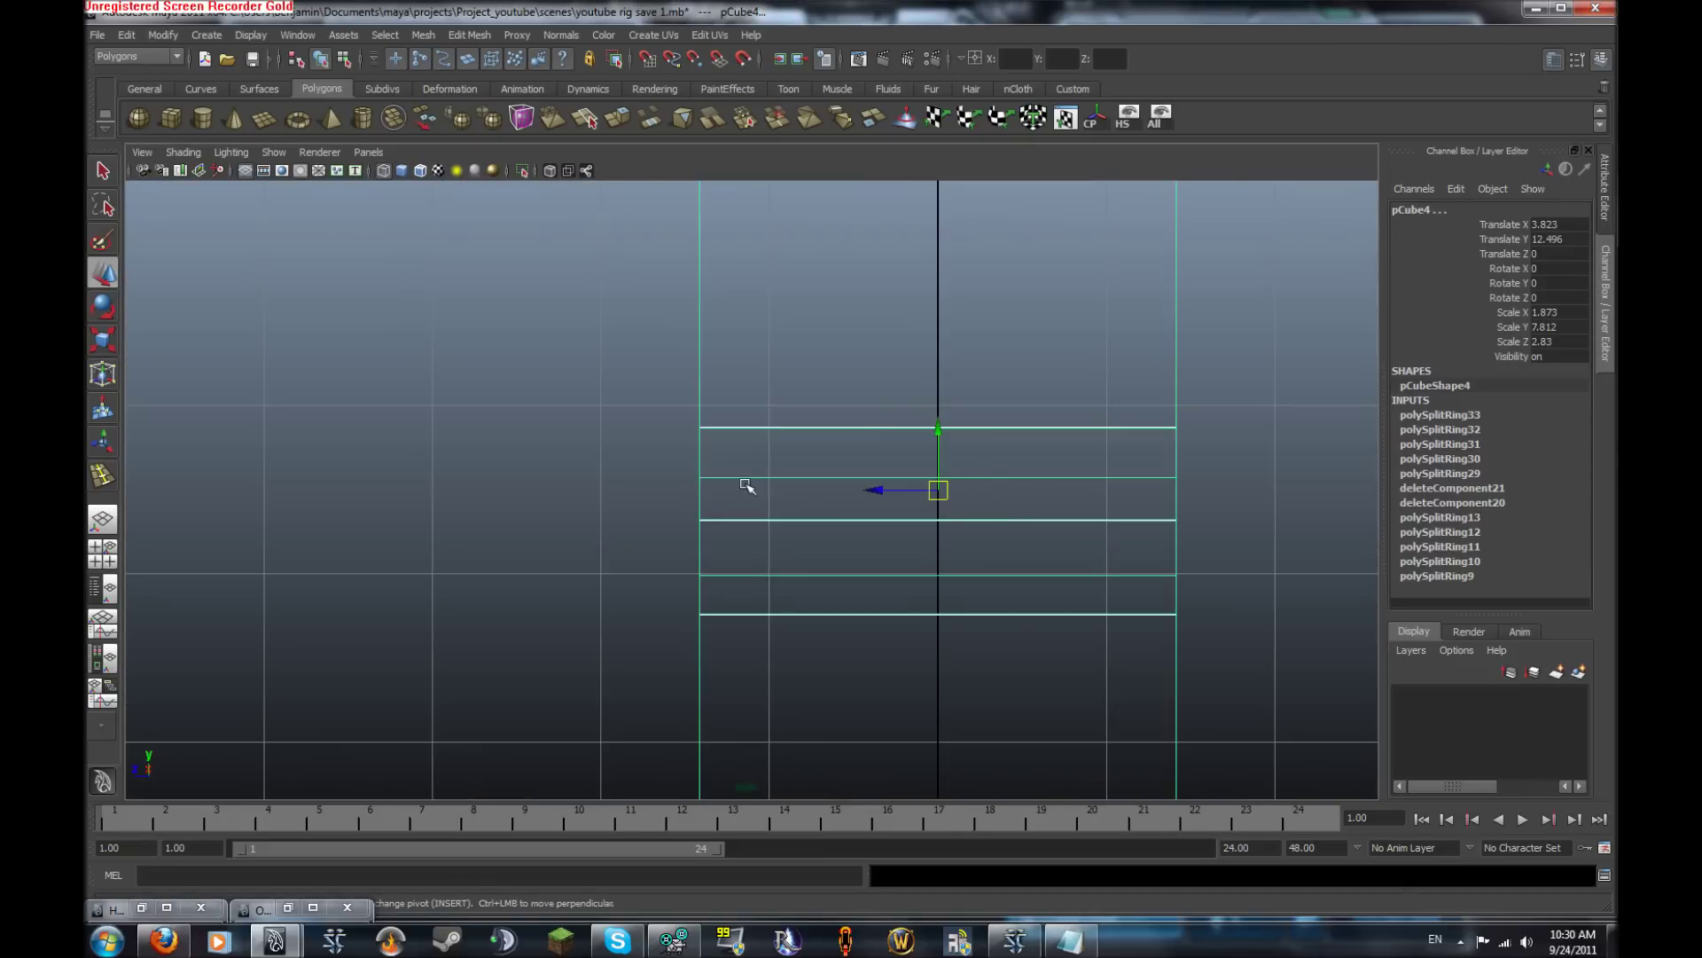
{"action": "left_click", "coordinate": [490, 435]}
{"action": "key", "text": "space"}
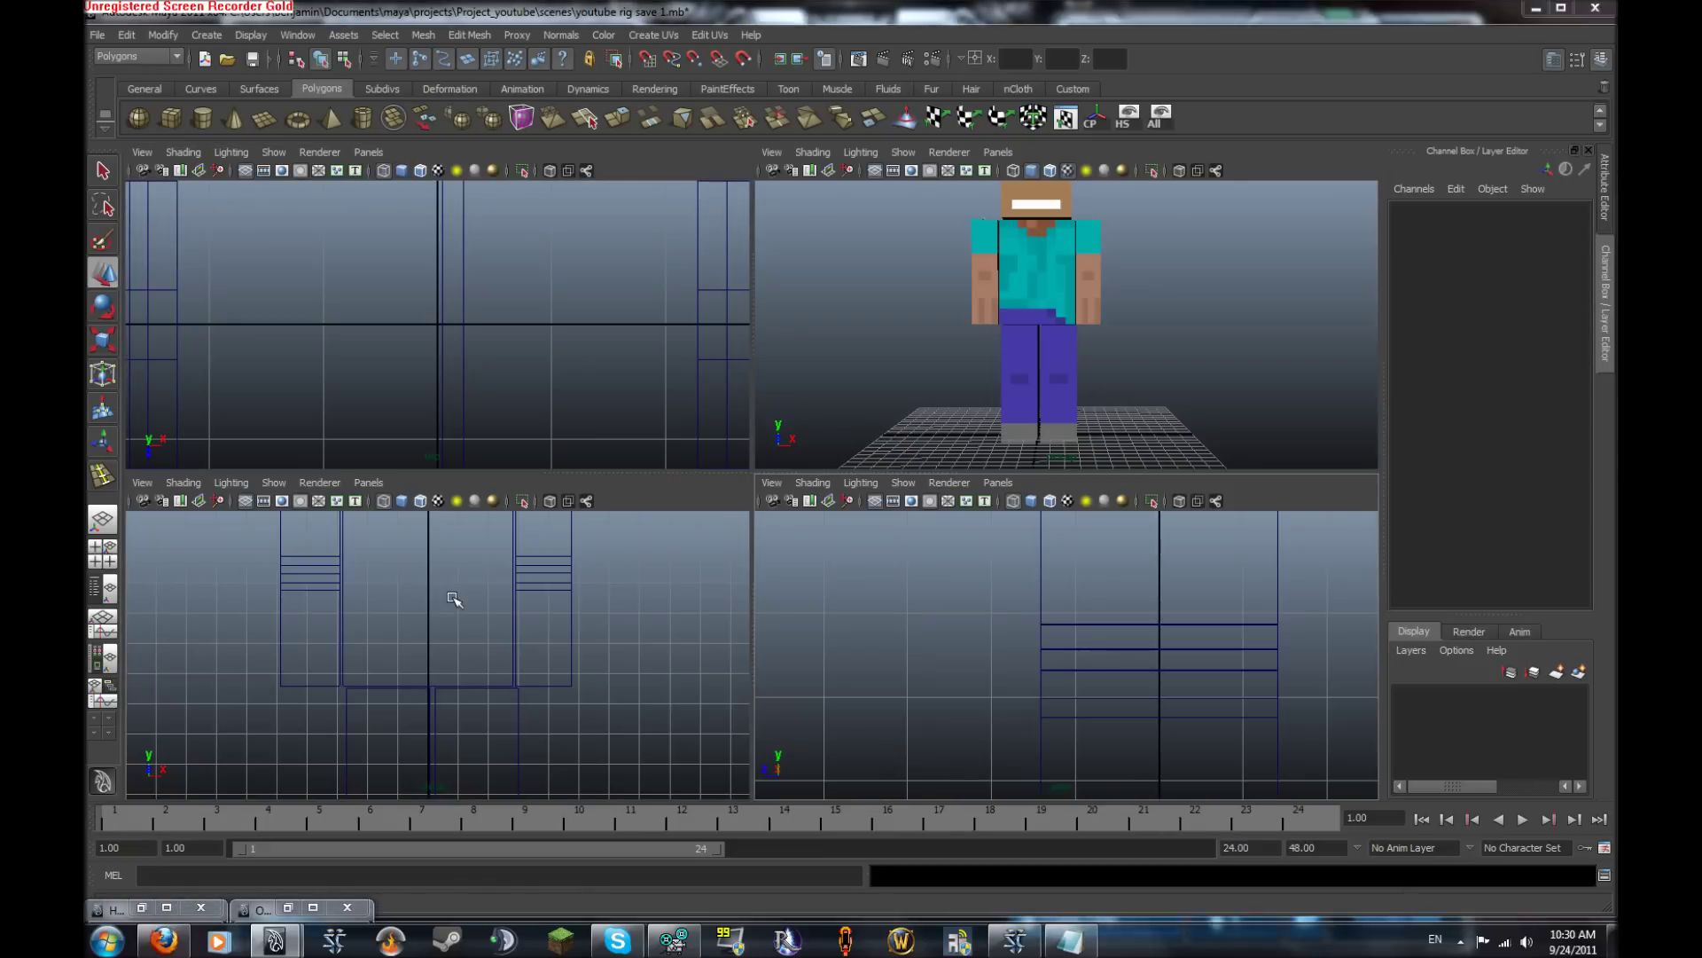
{"action": "key", "text": "space"}
{"action": "scroll", "coordinate": [593, 464], "scroll_direction": "down", "scroll_amount": 2}
{"action": "scroll", "coordinate": [593, 463], "scroll_direction": "down", "scroll_amount": 2}
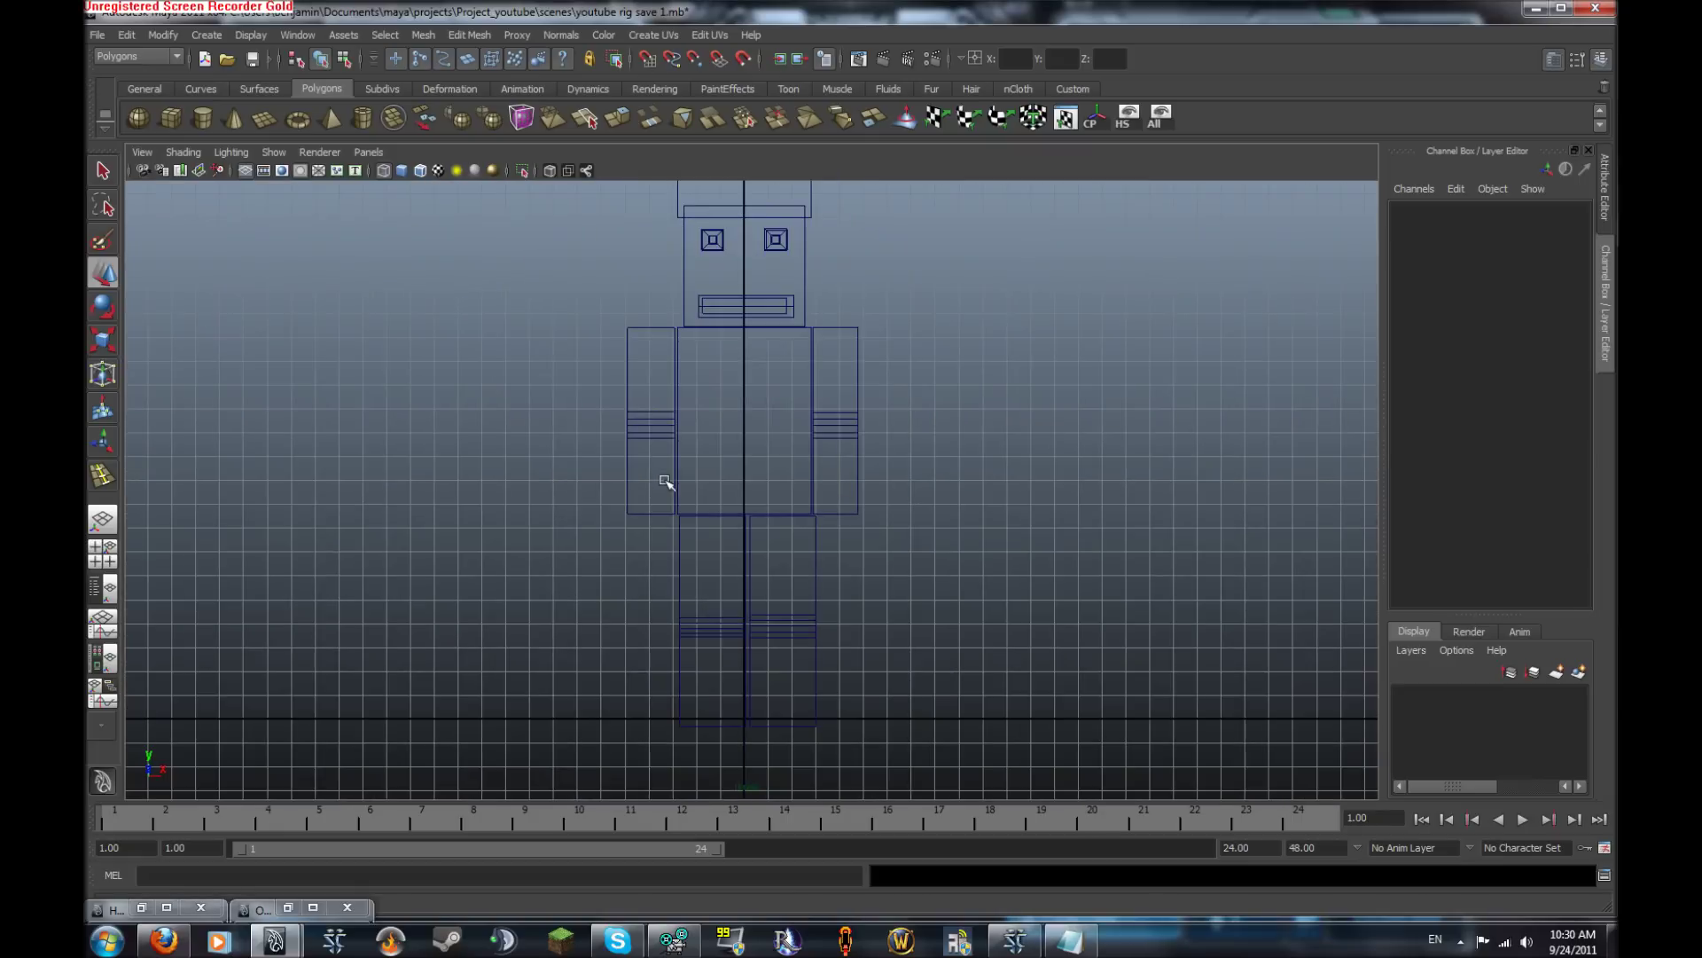
{"action": "scroll", "coordinate": [695, 325], "scroll_direction": "down", "scroll_amount": 1}
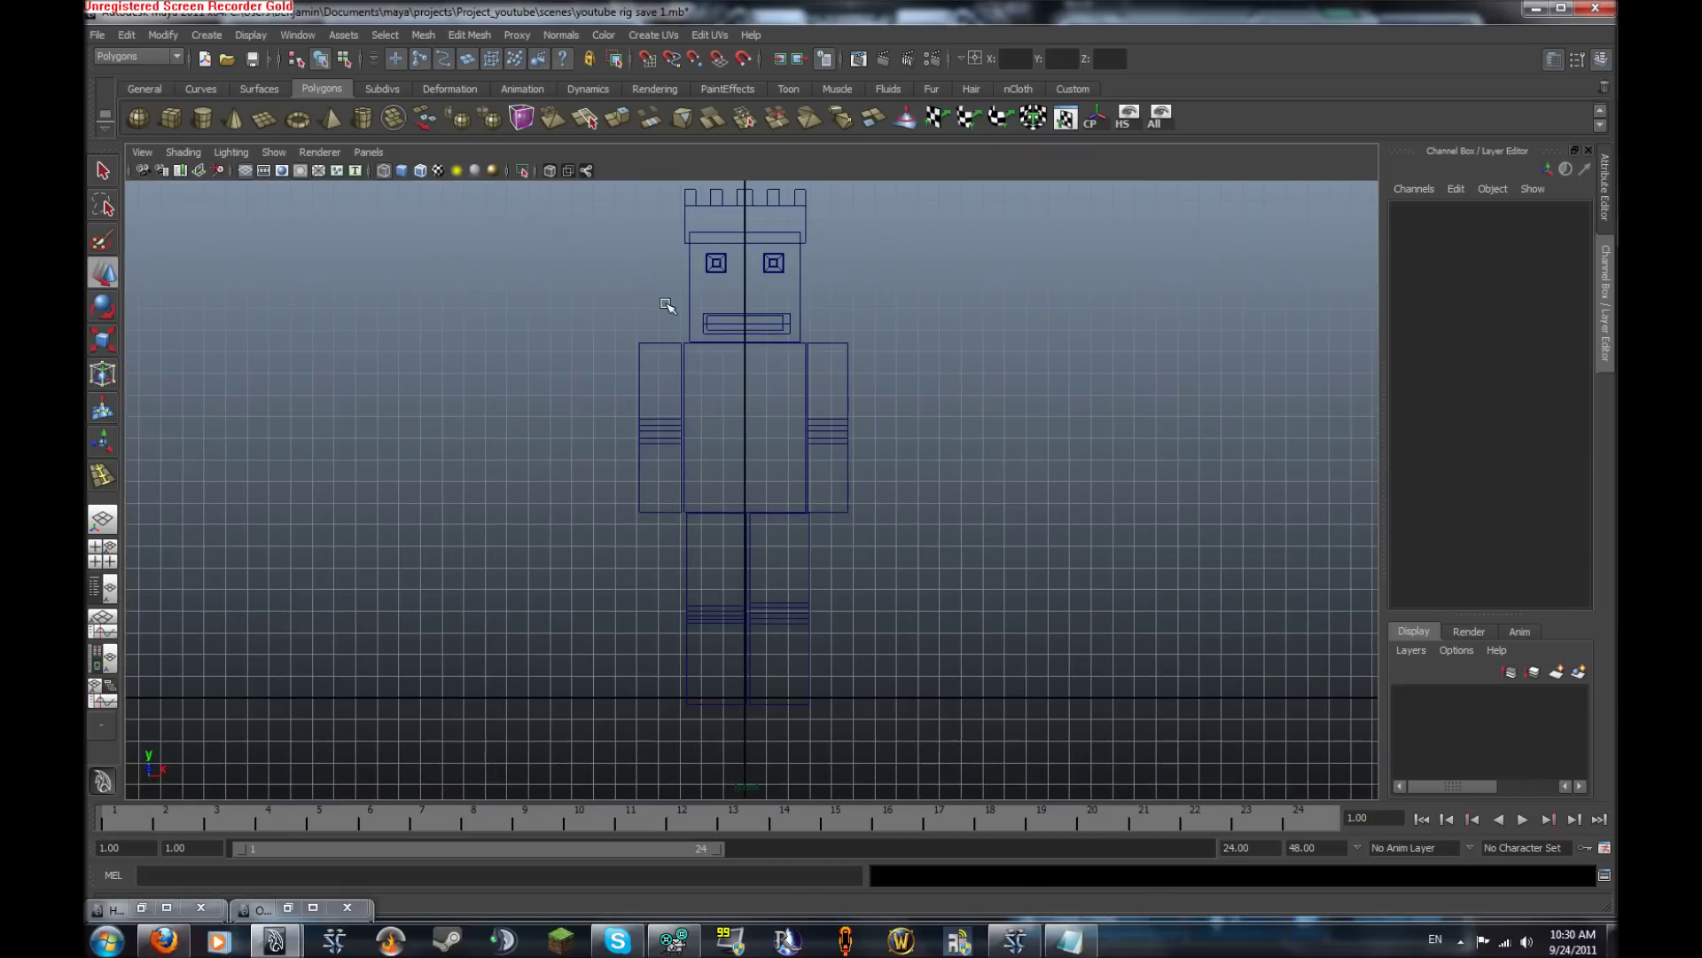
Build a three-joint chain with the Joint Tool down the character's right arm, at the shoulder, elbow loops and hand end
{"action": "left_click", "coordinate": [509, 93]}
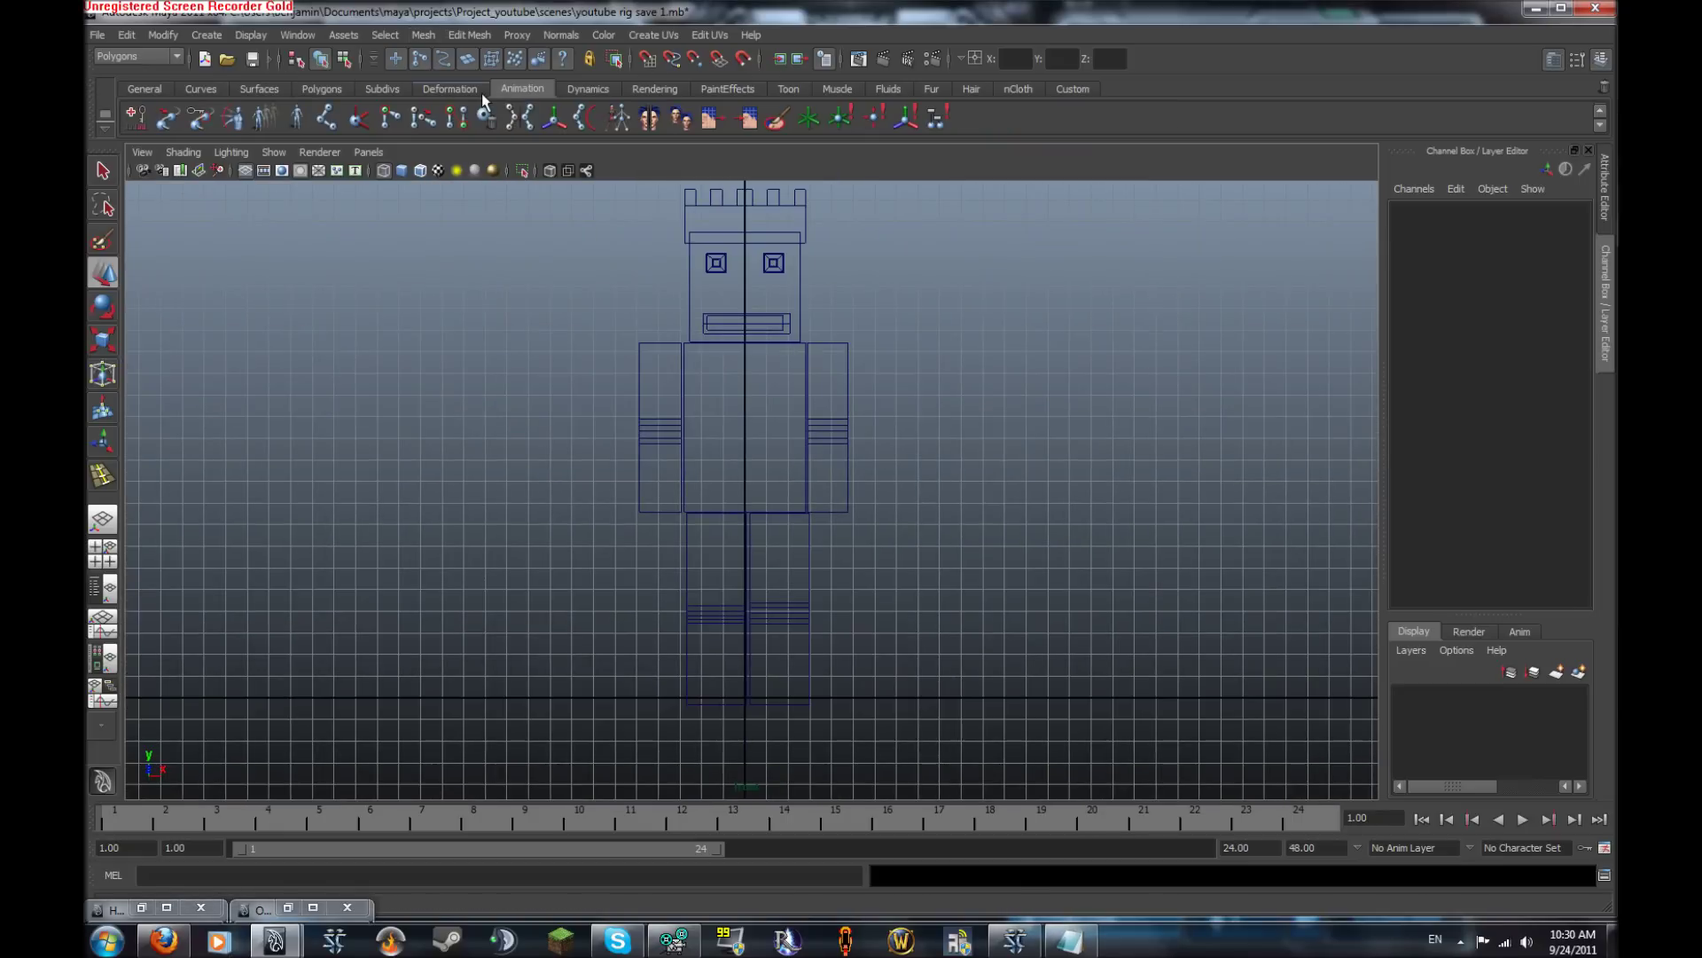
{"action": "left_click", "coordinate": [327, 116]}
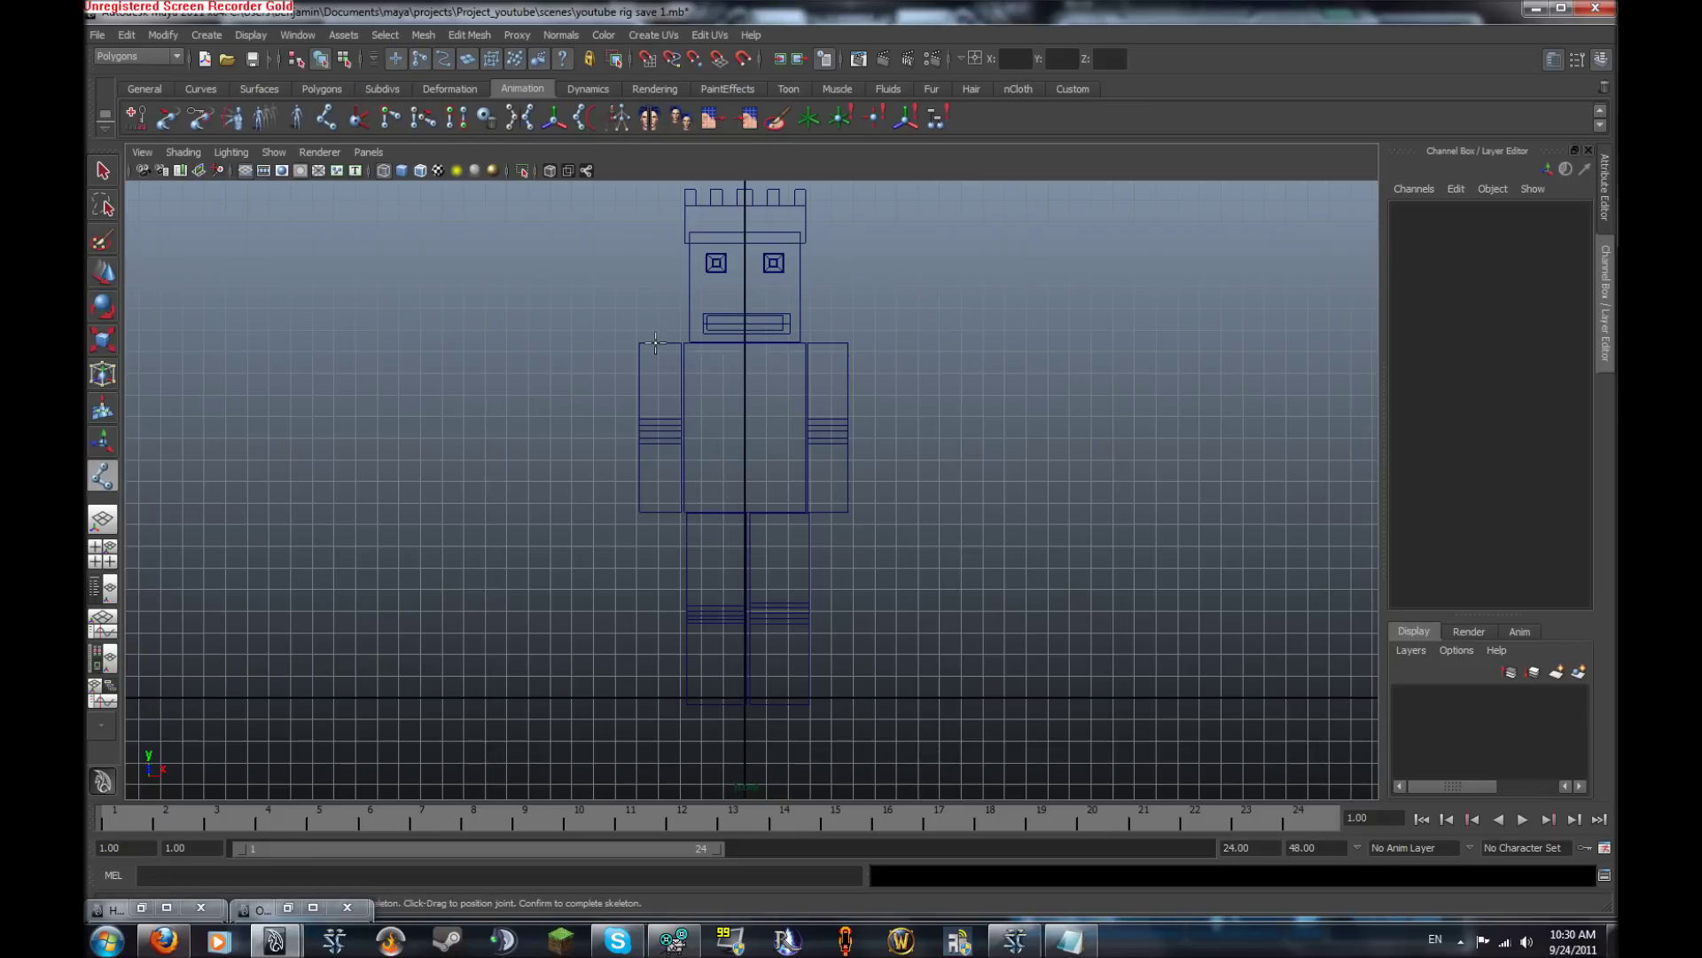
{"action": "scroll", "coordinate": [624, 323], "scroll_direction": "up", "scroll_amount": 6}
{"action": "middle_click_drag", "start_coordinate": [712, 304], "coordinate": [968, 408], "text": "alt"}
{"action": "scroll", "coordinate": [890, 357], "scroll_direction": "up", "scroll_amount": 4}
{"action": "middle_click_drag", "start_coordinate": [1090, 417], "coordinate": [855, 322], "text": "alt"}
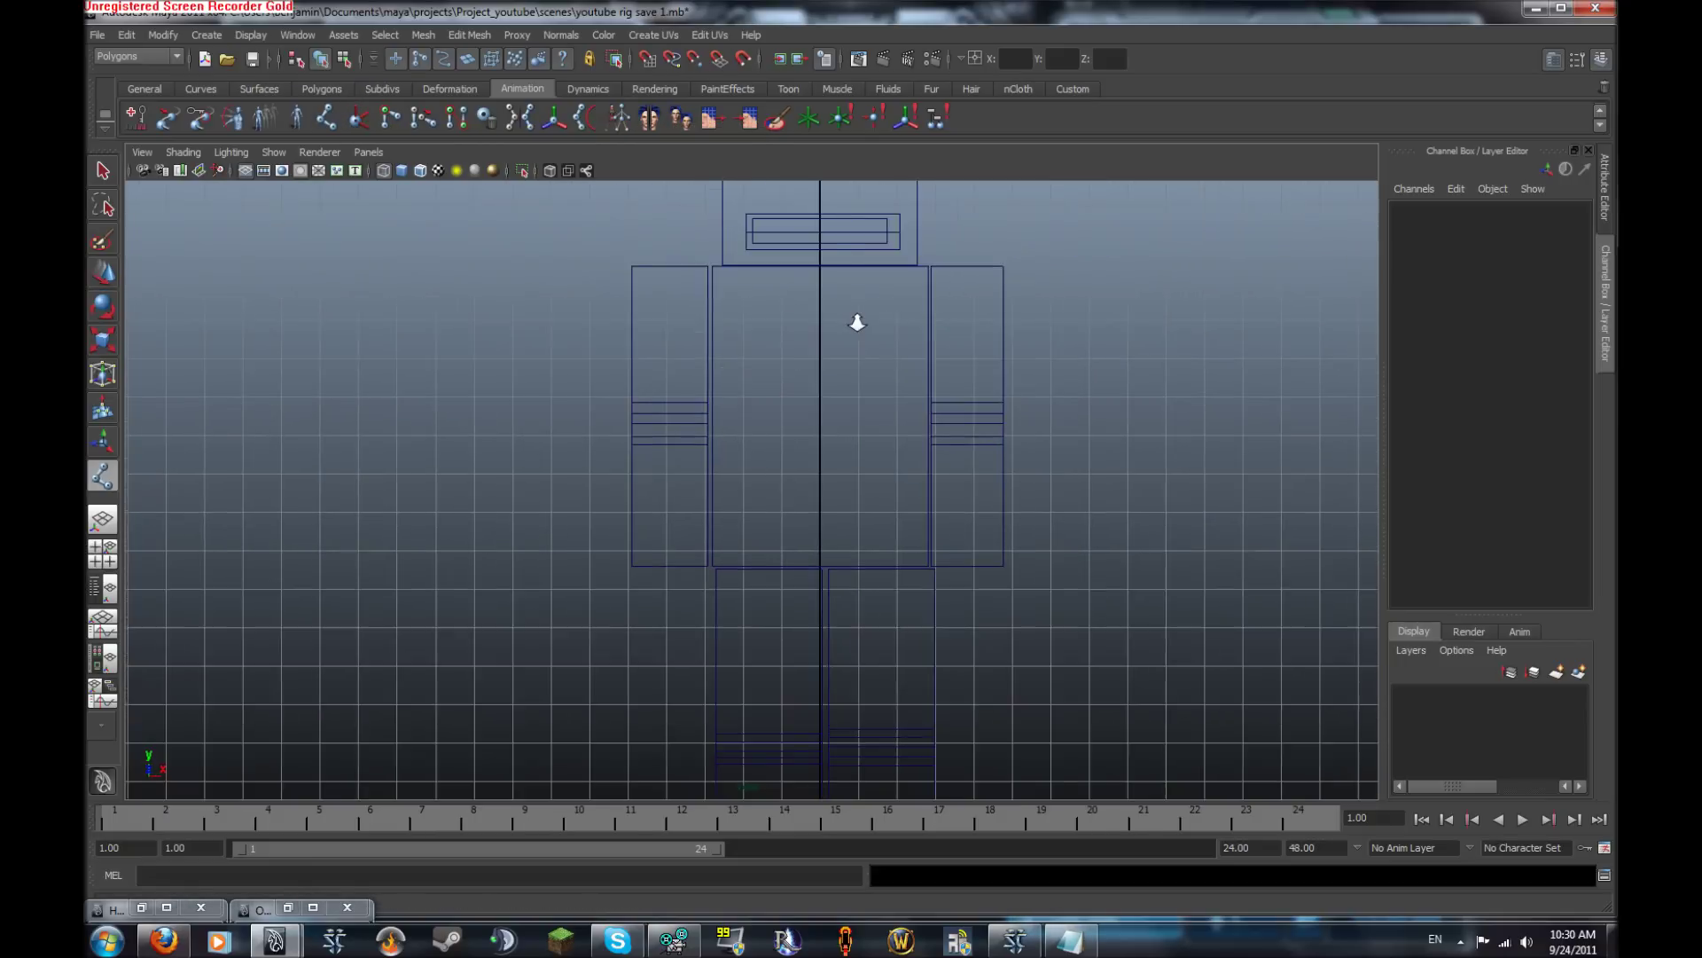
{"action": "scroll", "coordinate": [855, 323], "scroll_direction": "up", "scroll_amount": 1}
{"action": "left_click", "coordinate": [668, 255]}
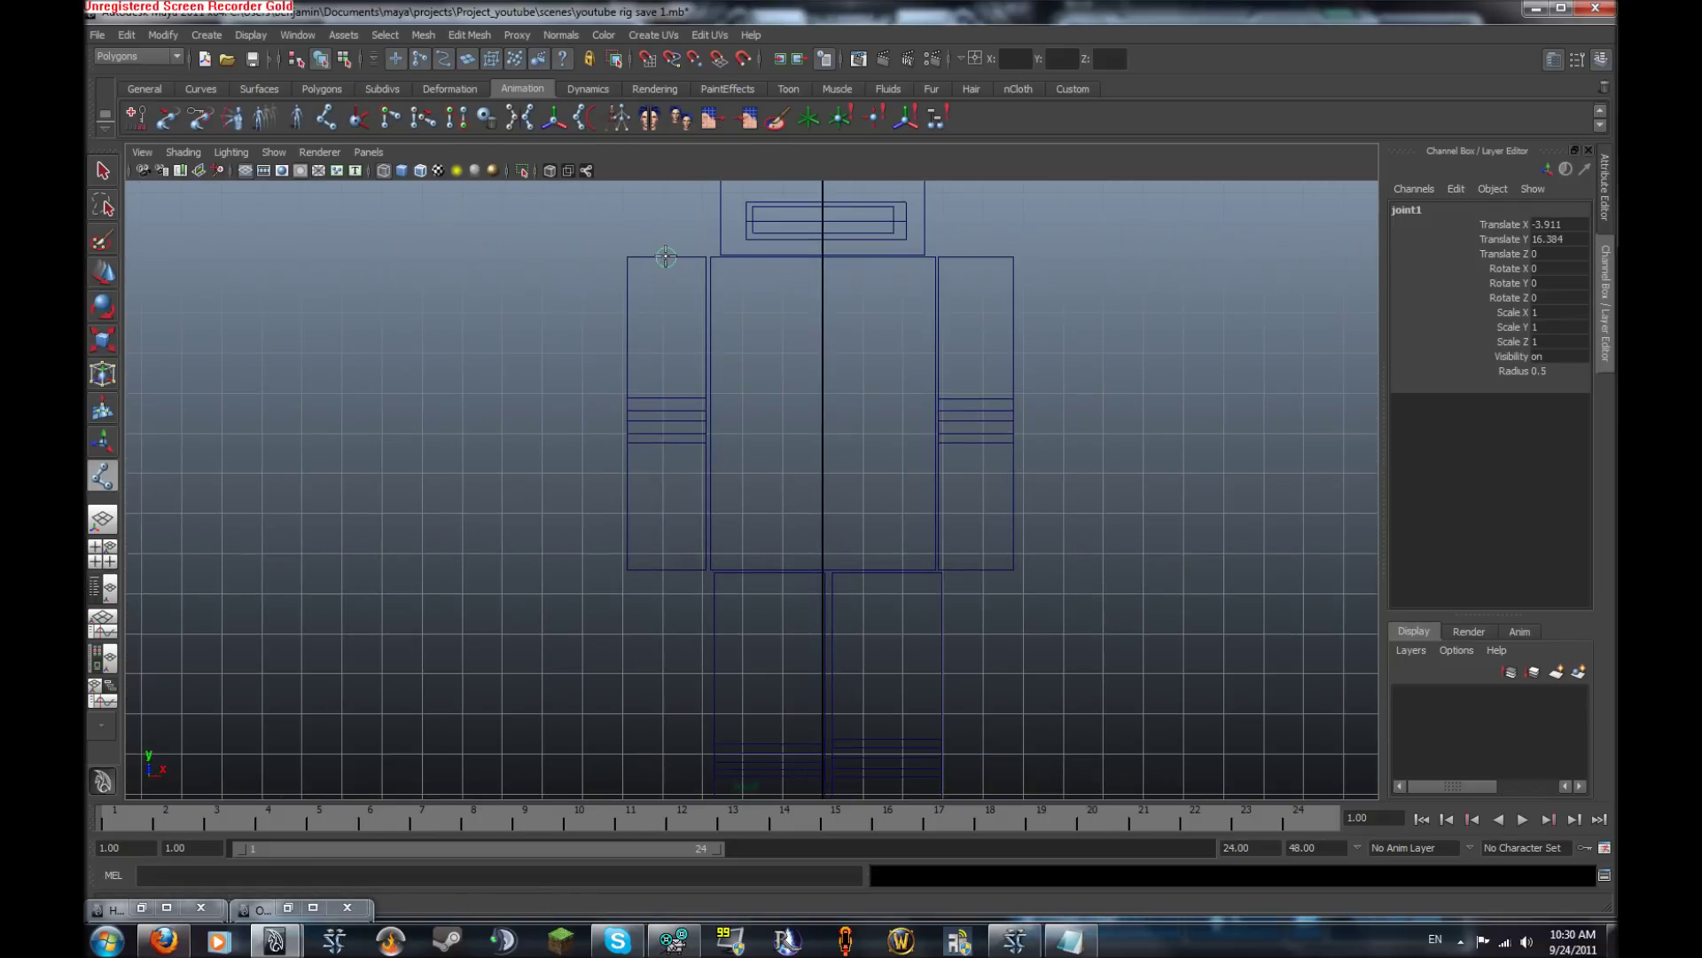
{"action": "left_click", "coordinate": [663, 418]}
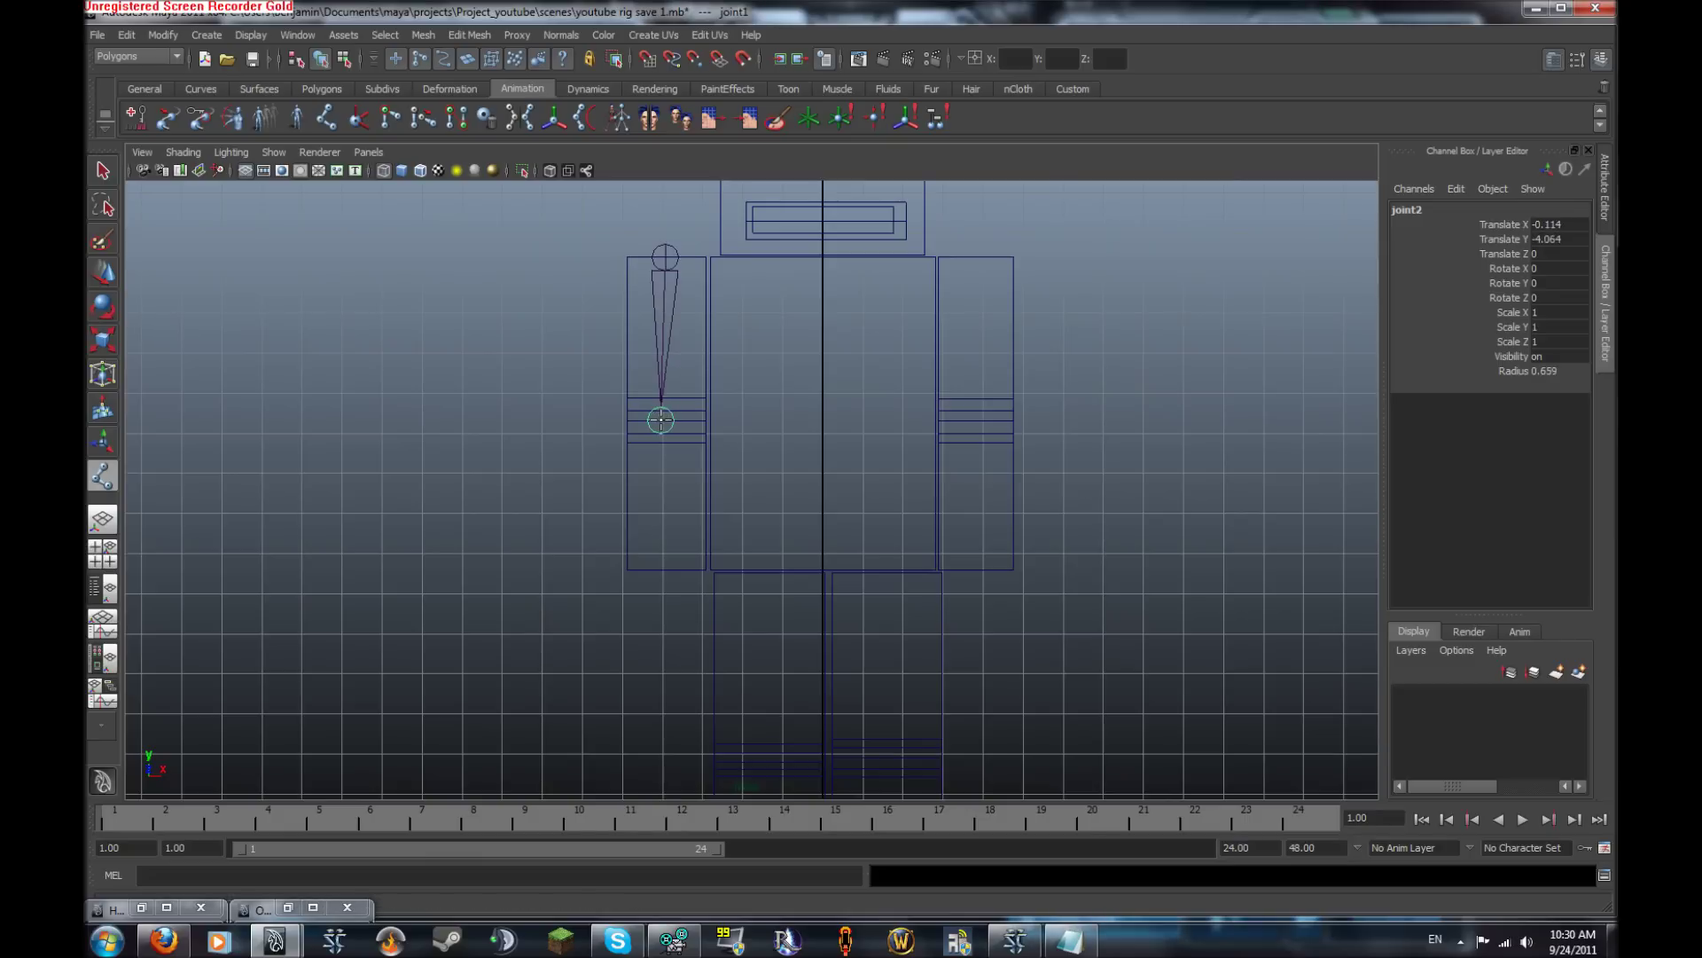
{"action": "left_click", "coordinate": [663, 575]}
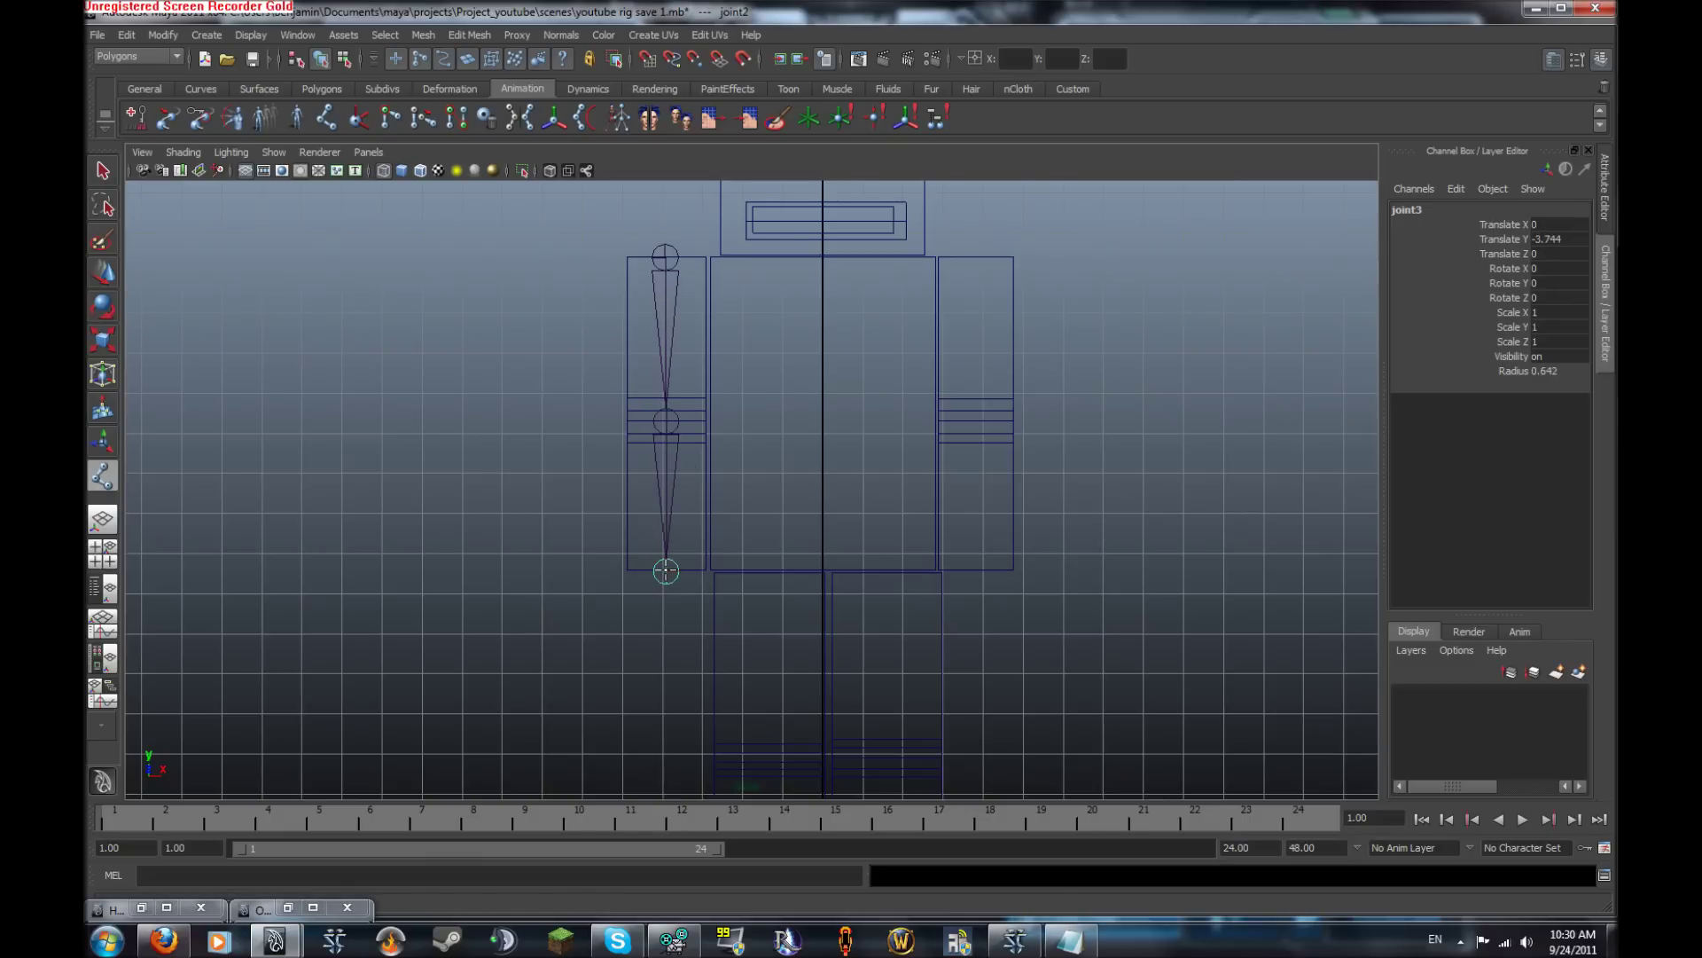
{"action": "left_click_drag", "start_coordinate": [665, 569], "coordinate": [663, 569]}
{"action": "middle_click_drag", "start_coordinate": [544, 552], "coordinate": [309, 540], "text": "alt"}
{"action": "key", "text": "Return"}
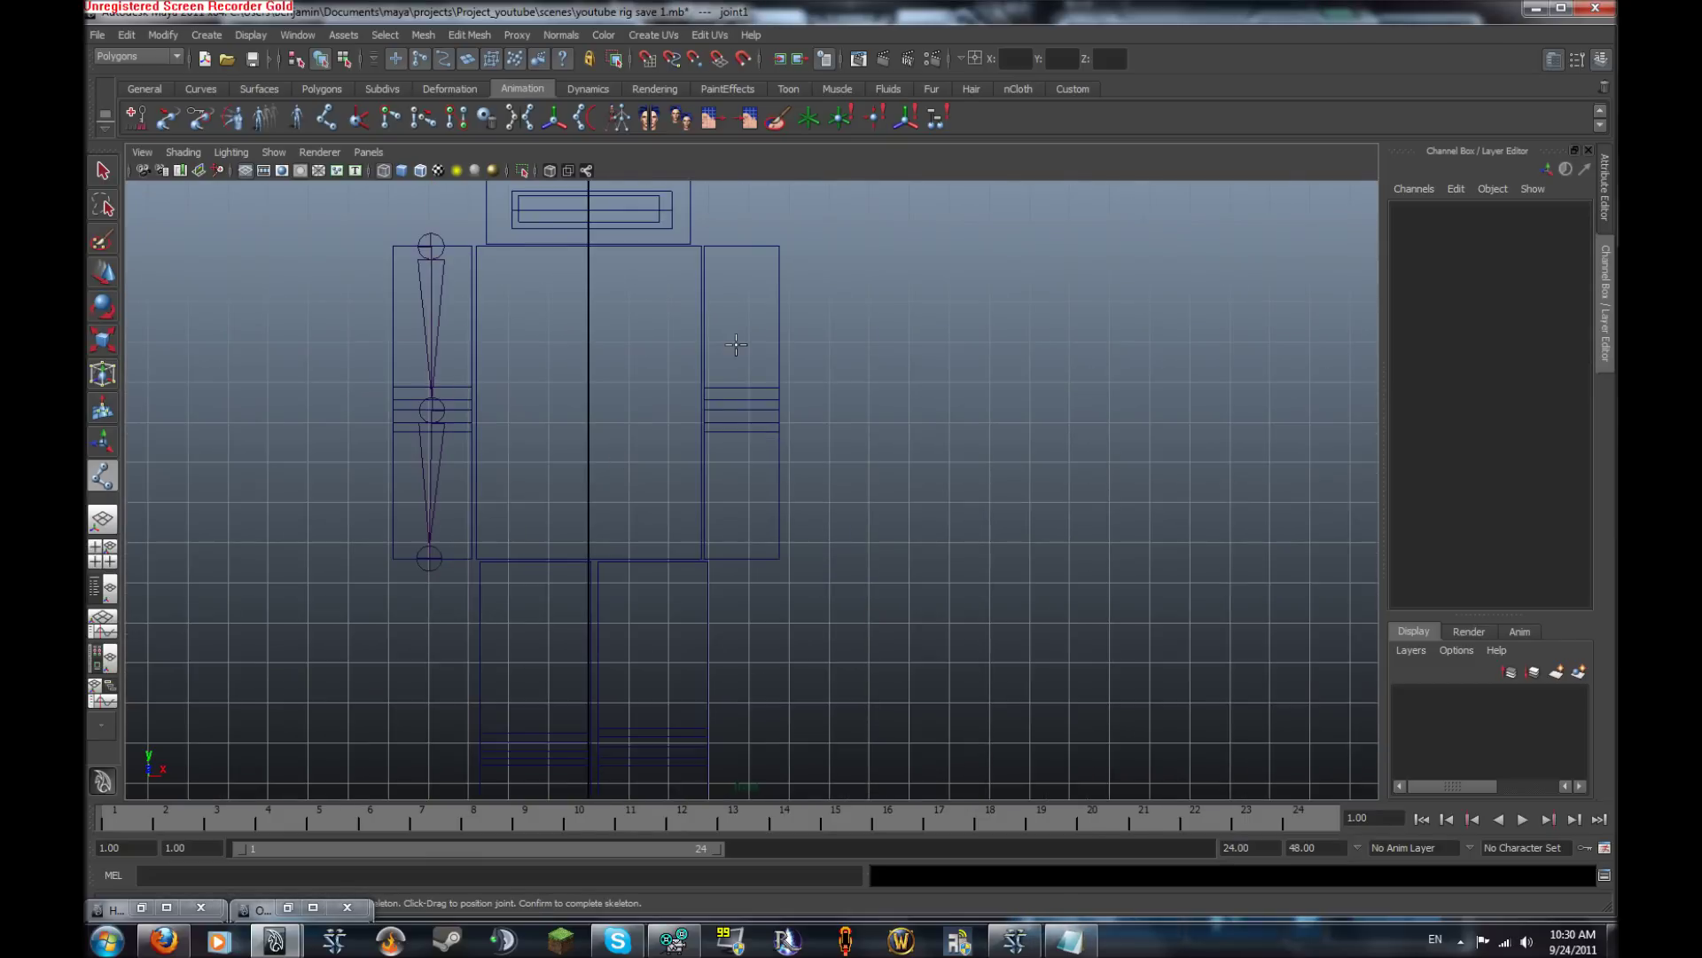
Build a matching three-joint chain down the character's left arm, from the shoulder through the elbow loops to the hand end
{"action": "key", "text": "y"}
{"action": "left_click", "coordinate": [740, 247]}
{"action": "left_click", "coordinate": [738, 409]}
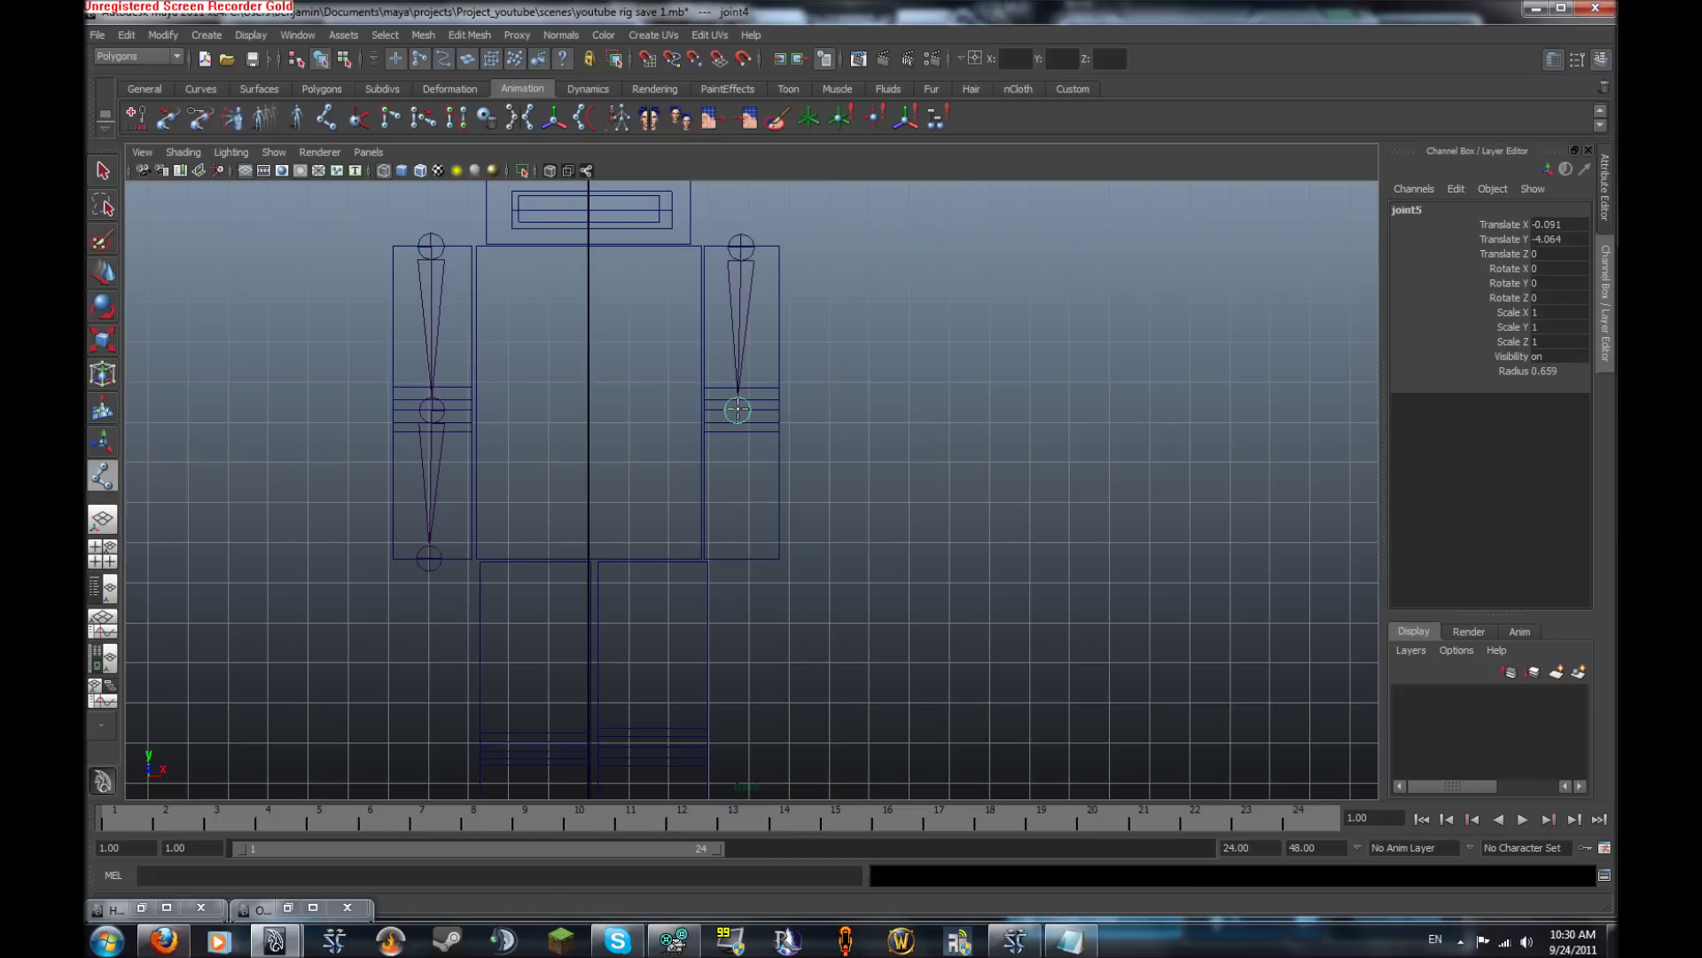
{"action": "left_click", "coordinate": [741, 558]}
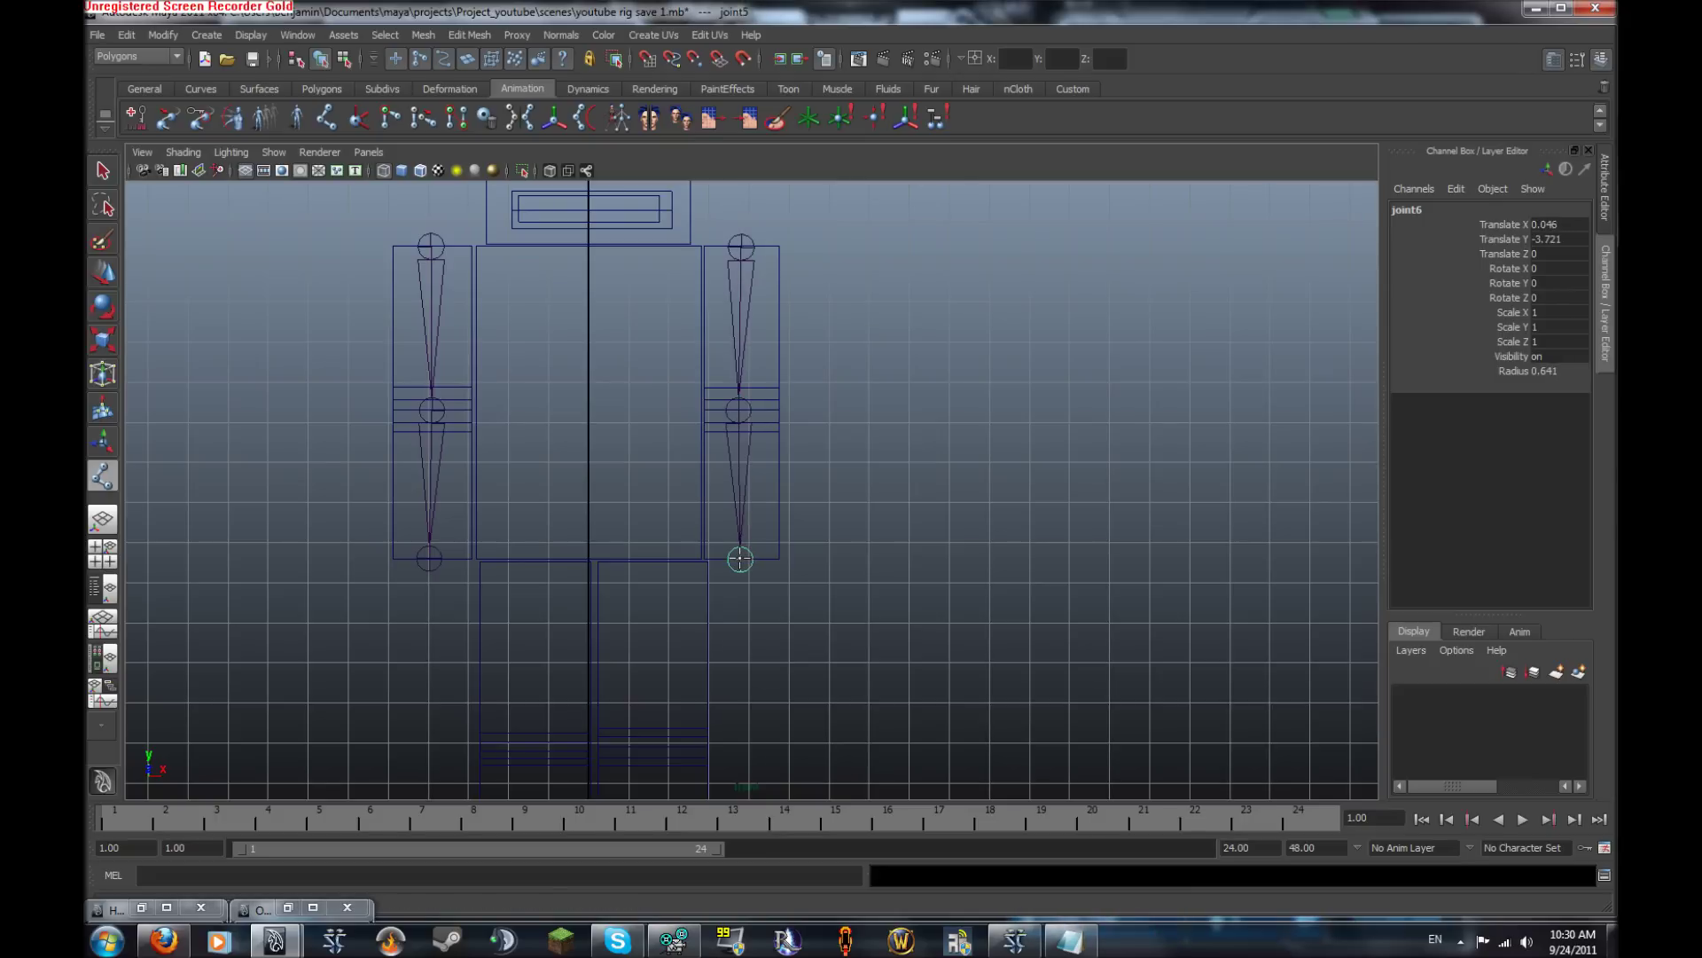
{"action": "key", "text": "Return"}
{"action": "key", "text": "w"}
Build a three-joint chain down the character's right leg, placing joints at the hip, knee loops and foot
{"action": "middle_click_drag", "start_coordinate": [717, 487], "coordinate": [836, 241], "text": "alt"}
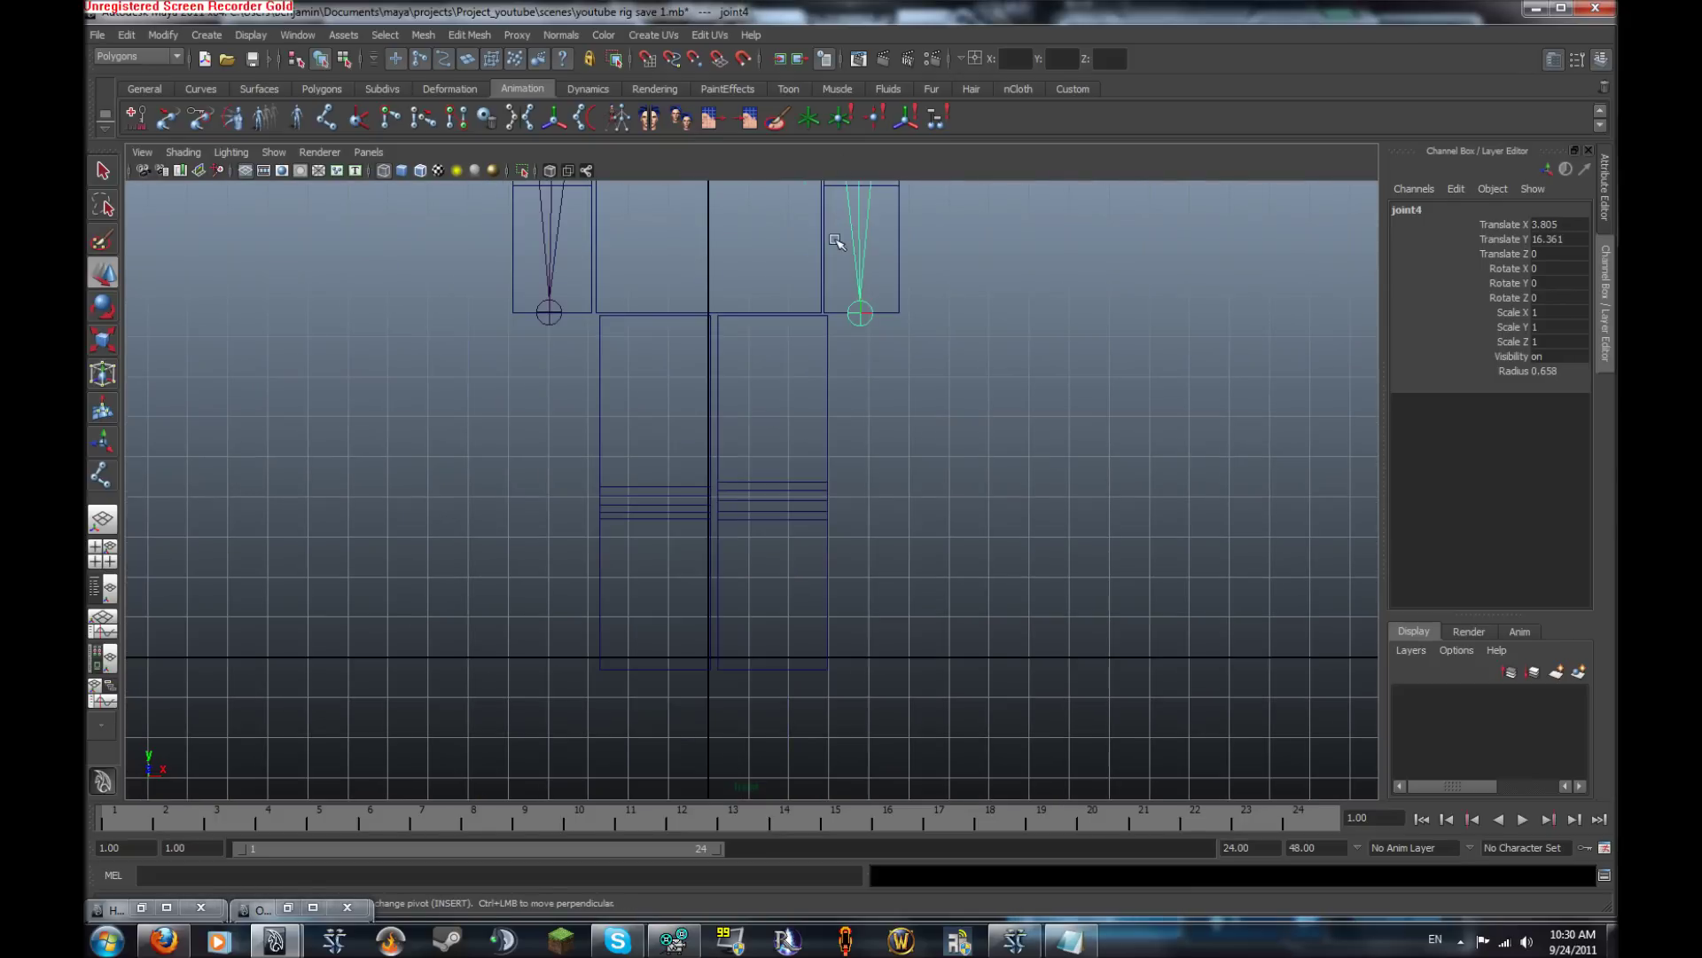
{"action": "key", "text": "y"}
{"action": "left_click", "coordinate": [651, 327]}
{"action": "left_click", "coordinate": [654, 504]}
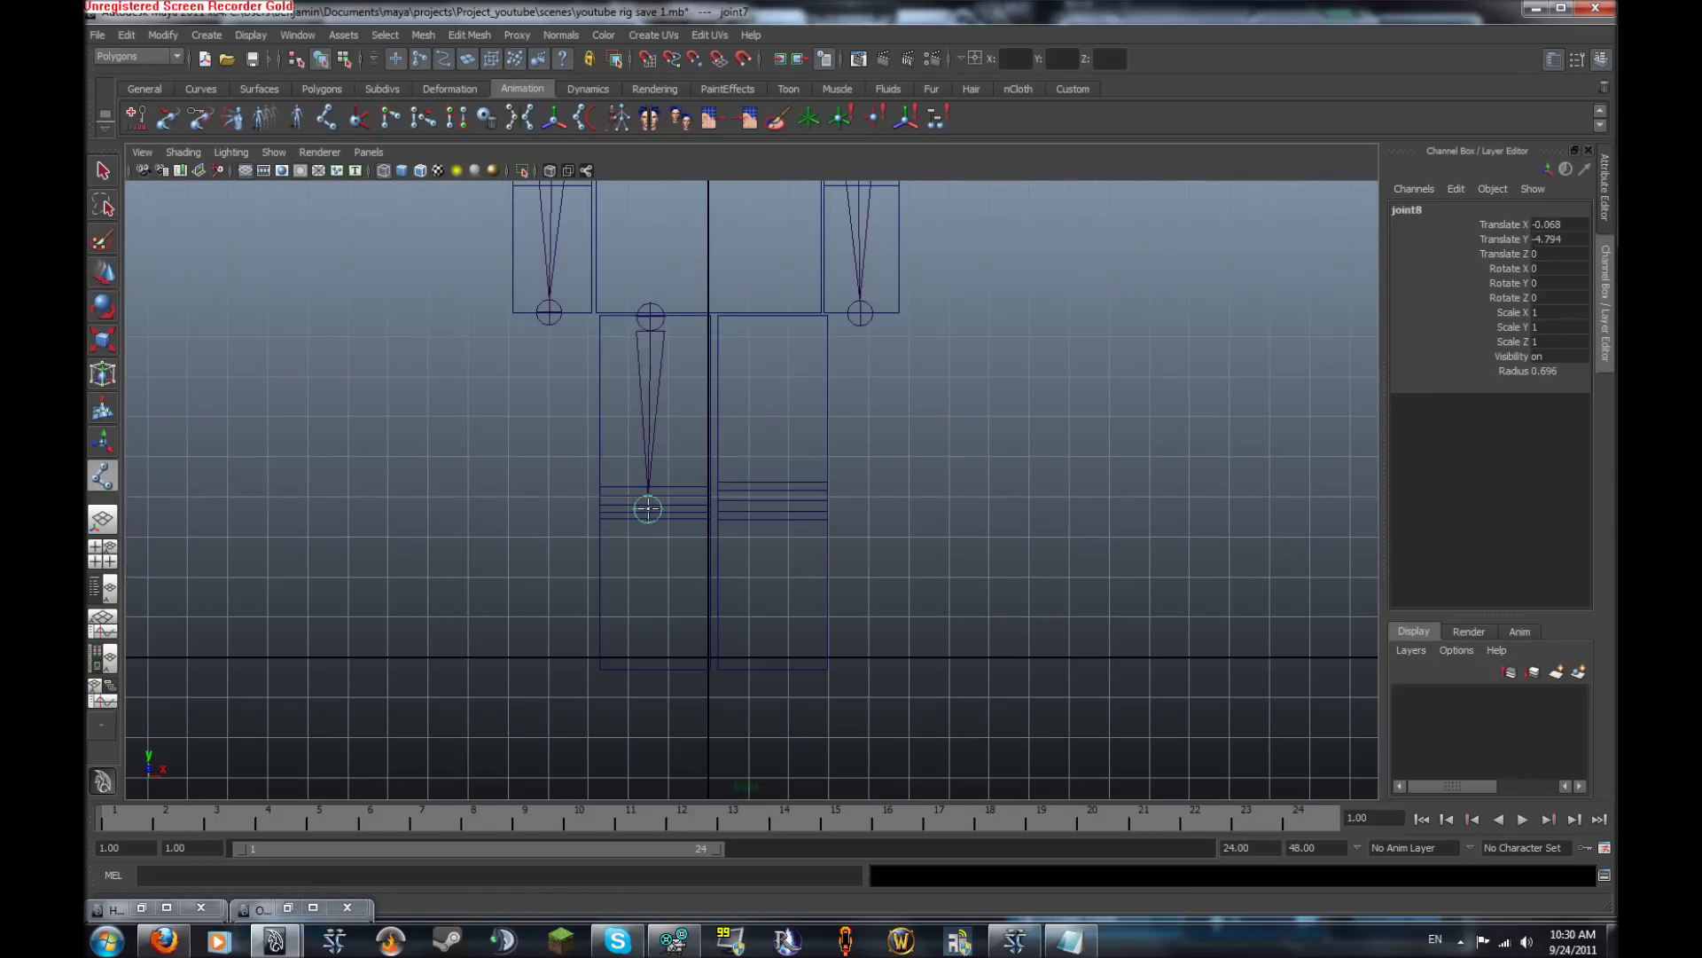
{"action": "left_click", "coordinate": [657, 648]}
{"action": "left_click_drag", "start_coordinate": [656, 649], "coordinate": [652, 666]}
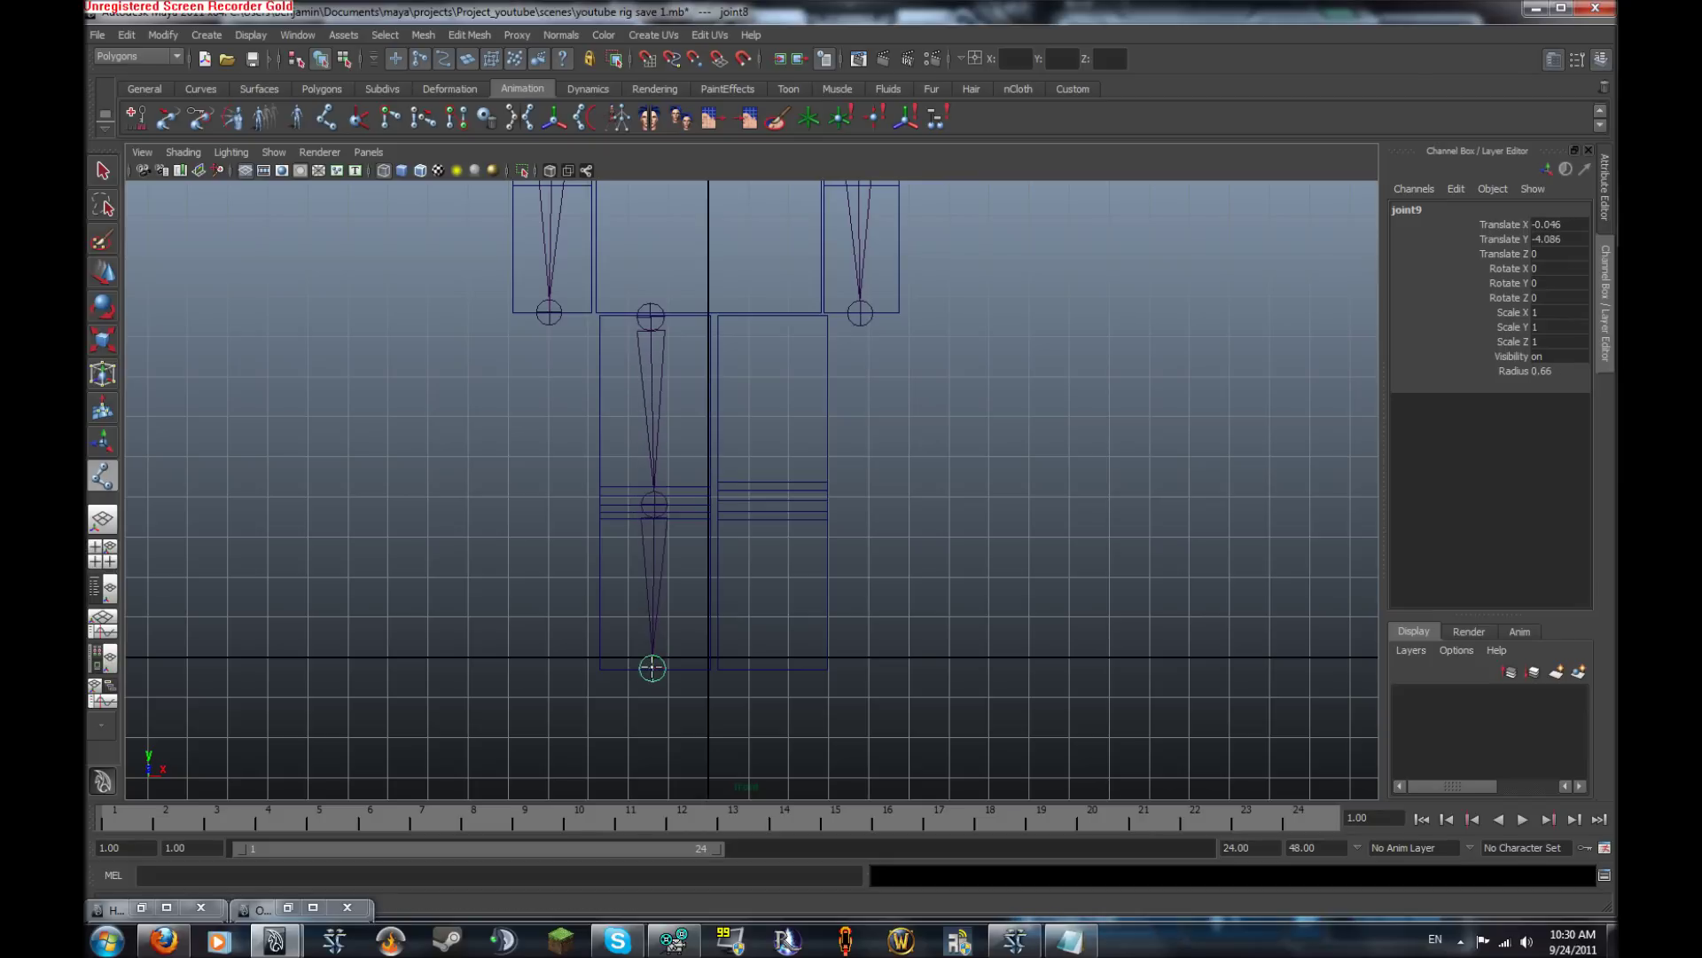
{"action": "key", "text": "Return"}
{"action": "key", "text": "w"}
Build a matching three-joint chain down the character's left leg, from the hip through the knee loops to the foot
{"action": "key", "text": "y"}
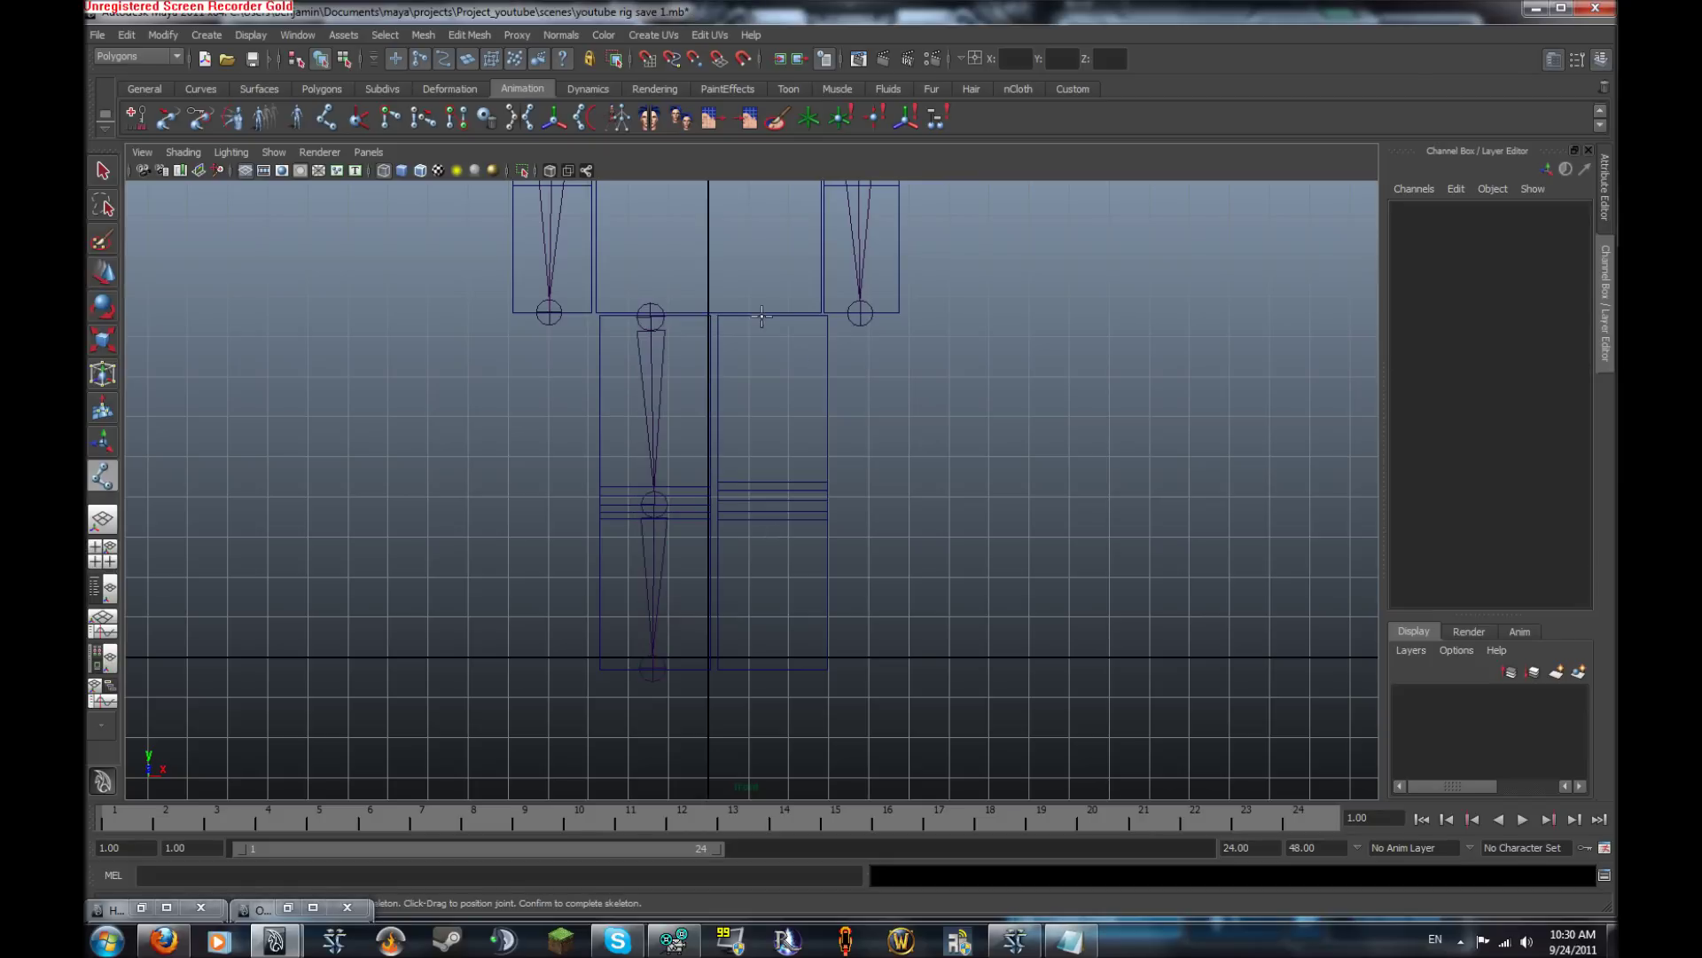
{"action": "left_click", "coordinate": [769, 319]}
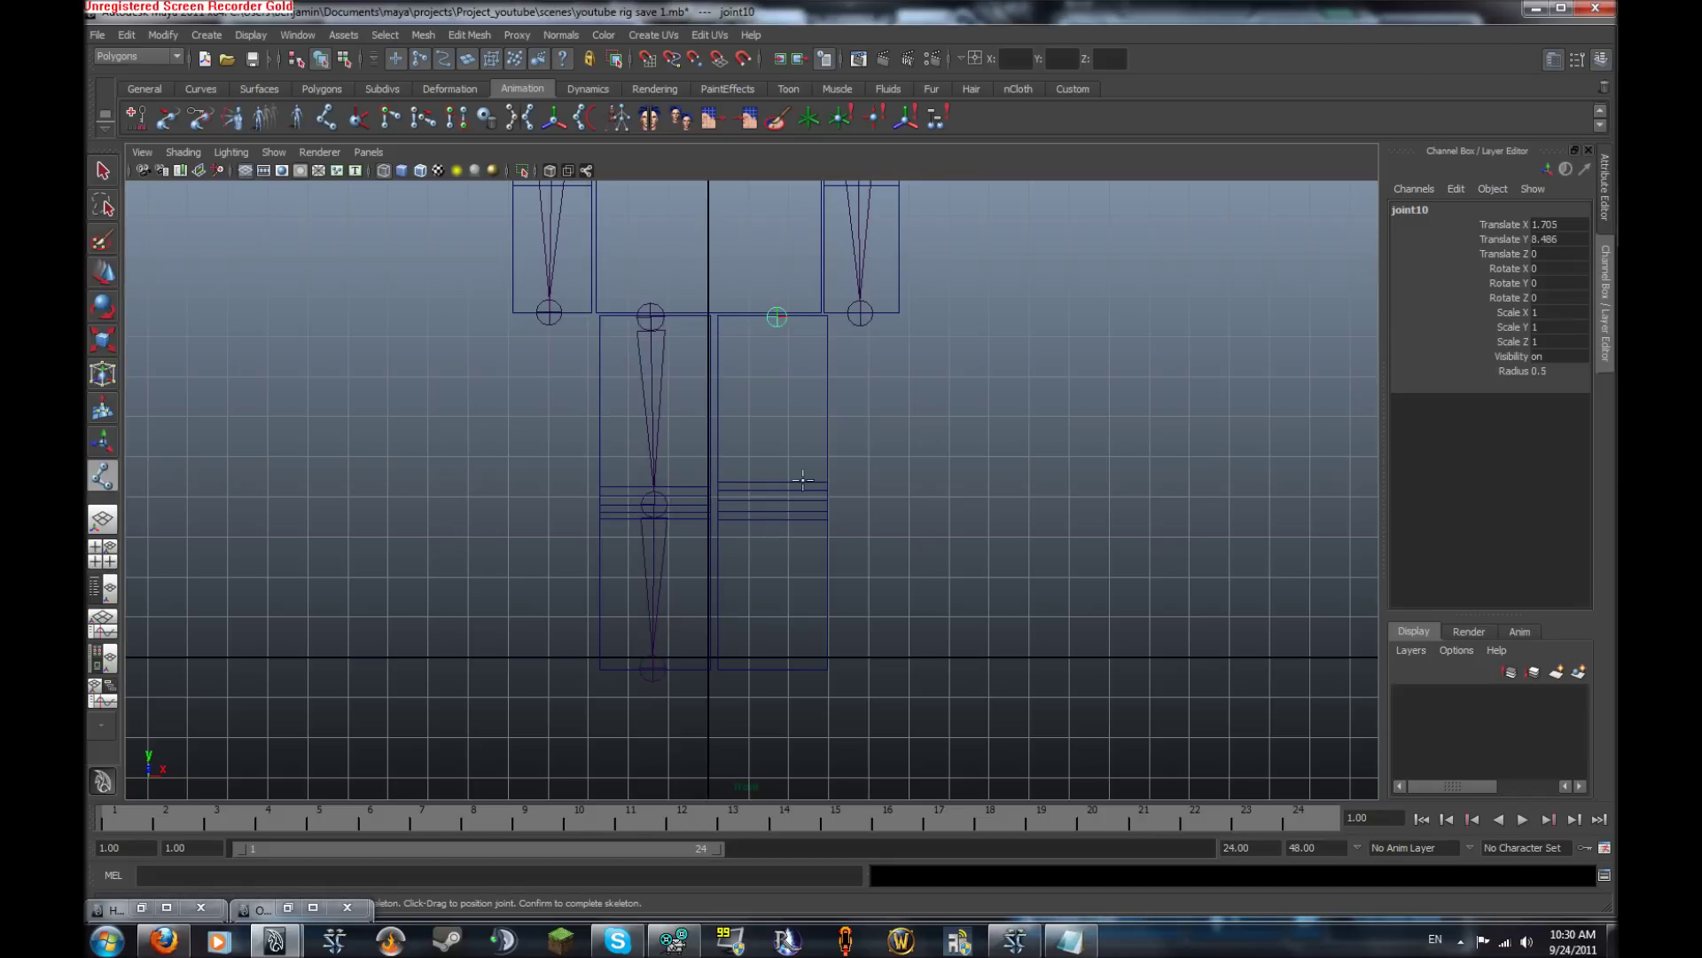
{"action": "left_click", "coordinate": [764, 506]}
{"action": "left_click_drag", "start_coordinate": [764, 507], "coordinate": [772, 504]}
{"action": "left_click", "coordinate": [773, 666]}
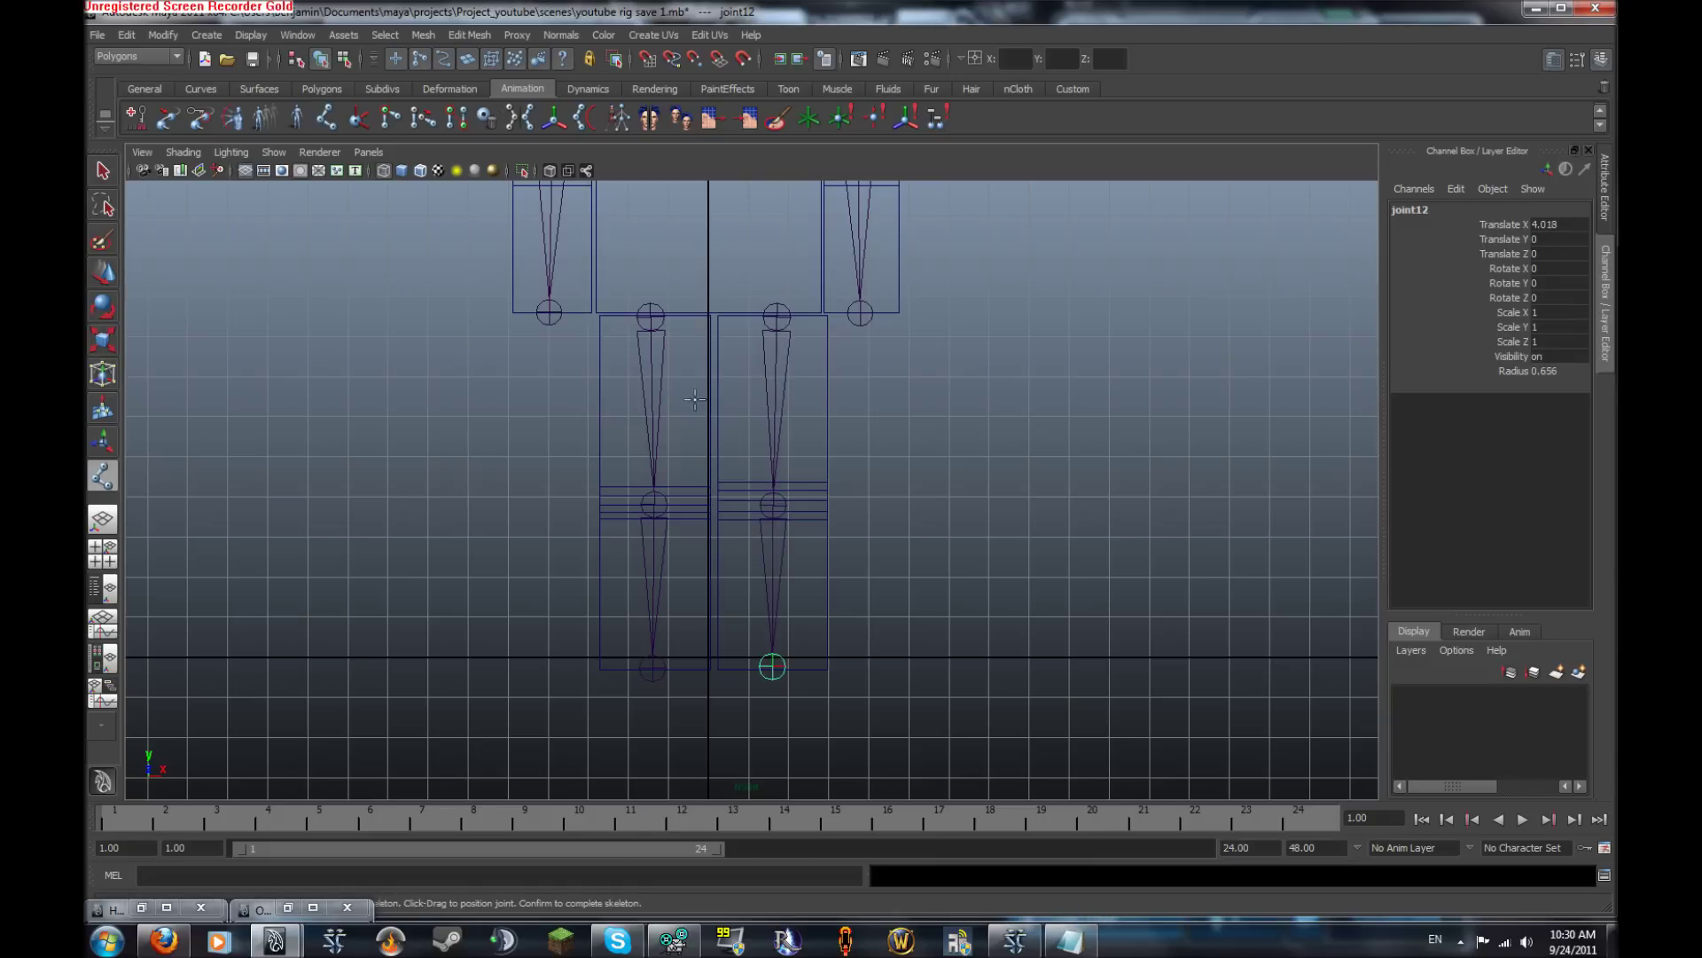
{"action": "key", "text": "Return"}
Place one single joint at the centre of the torso and another at the middle of the face, both along the centre line
{"action": "middle_click_drag", "start_coordinate": [738, 342], "coordinate": [787, 335], "text": "alt"}
{"action": "left_click", "coordinate": [768, 406]}
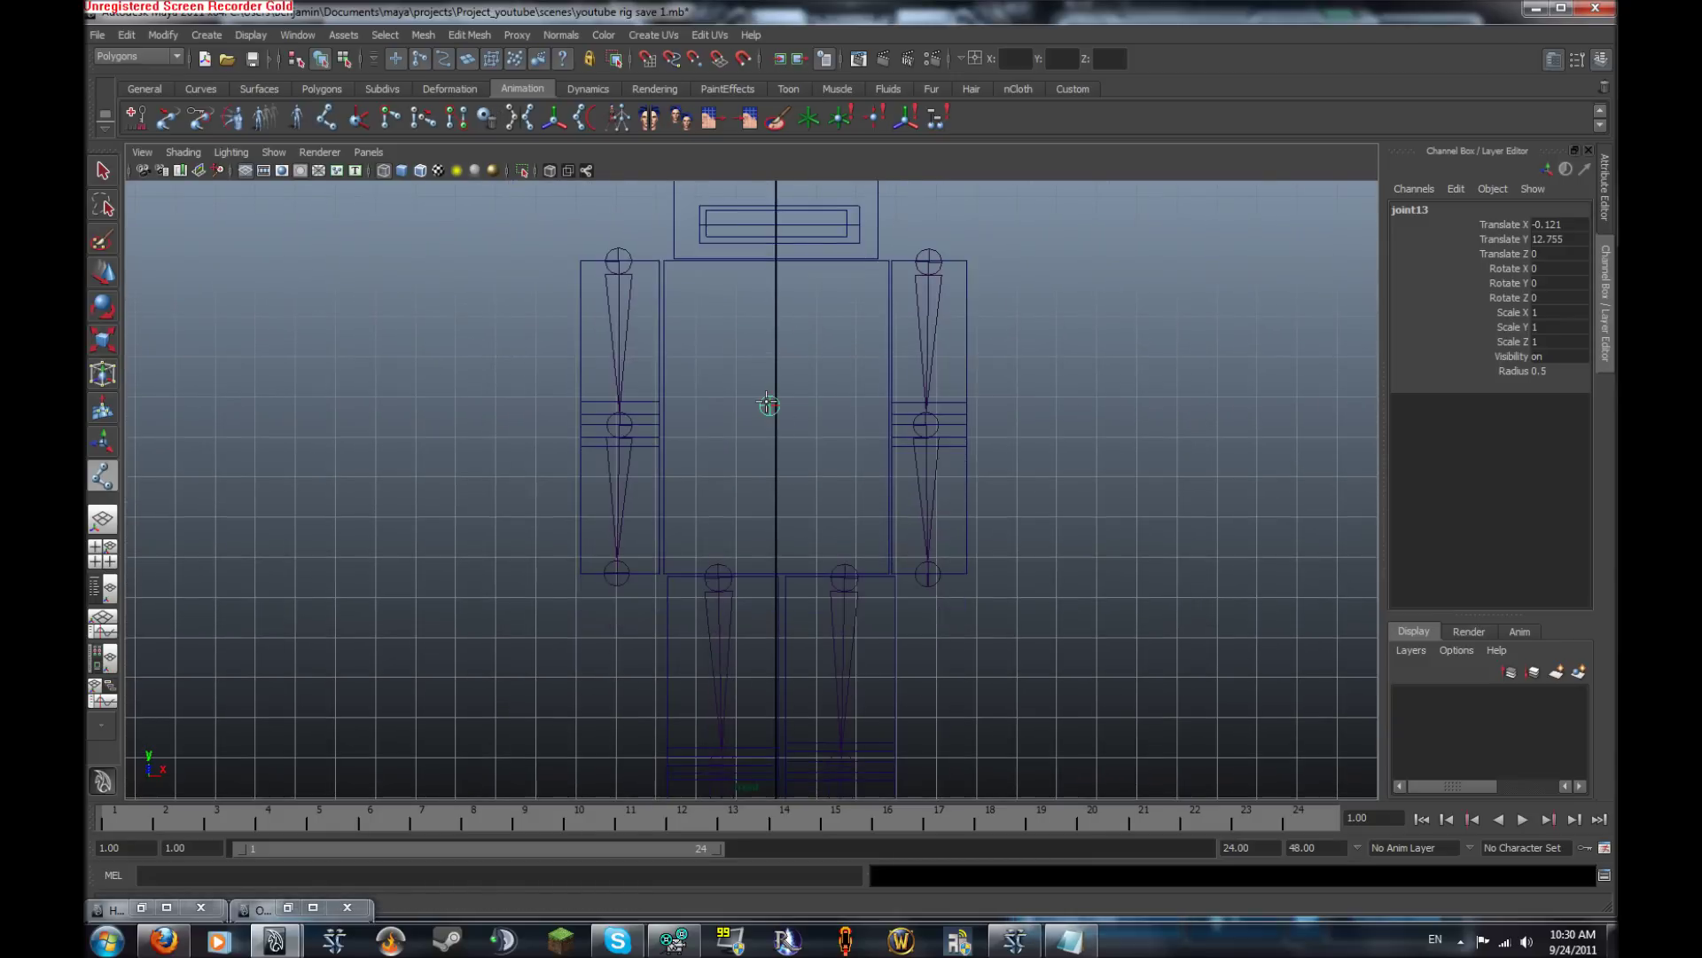
{"action": "left_click_drag", "start_coordinate": [786, 401], "coordinate": [780, 418]}
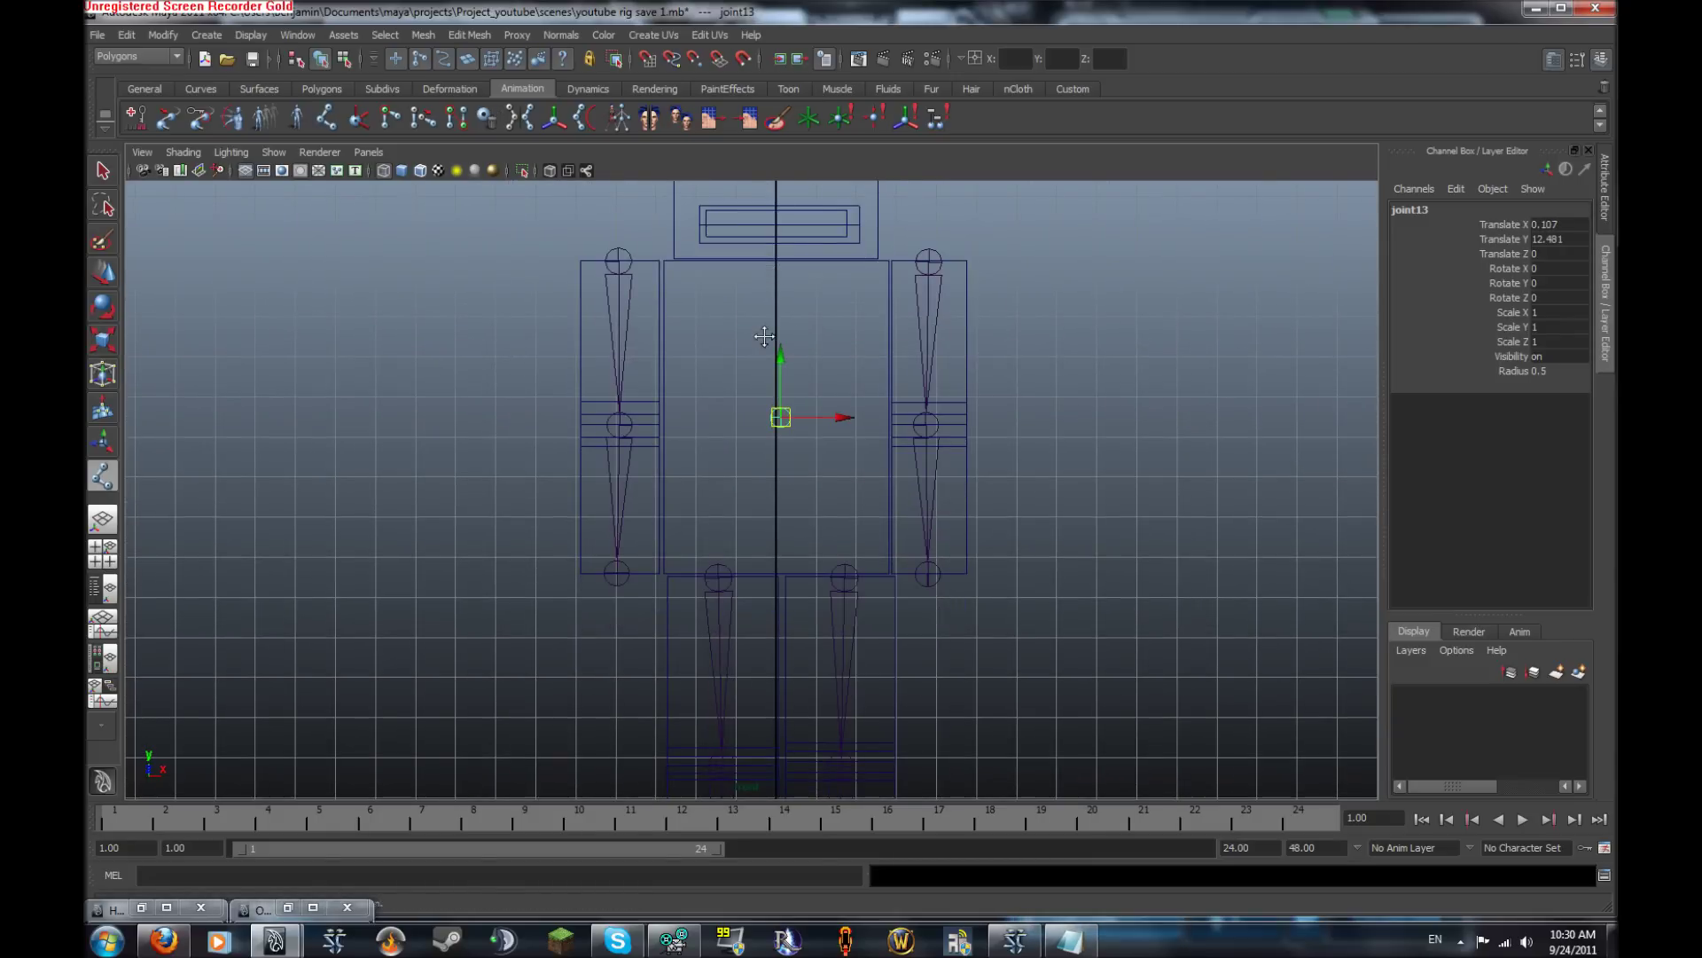
{"action": "middle_click_drag", "start_coordinate": [771, 270], "coordinate": [771, 519], "text": "alt"}
{"action": "left_click", "coordinate": [776, 409]}
{"action": "key", "text": "Return"}
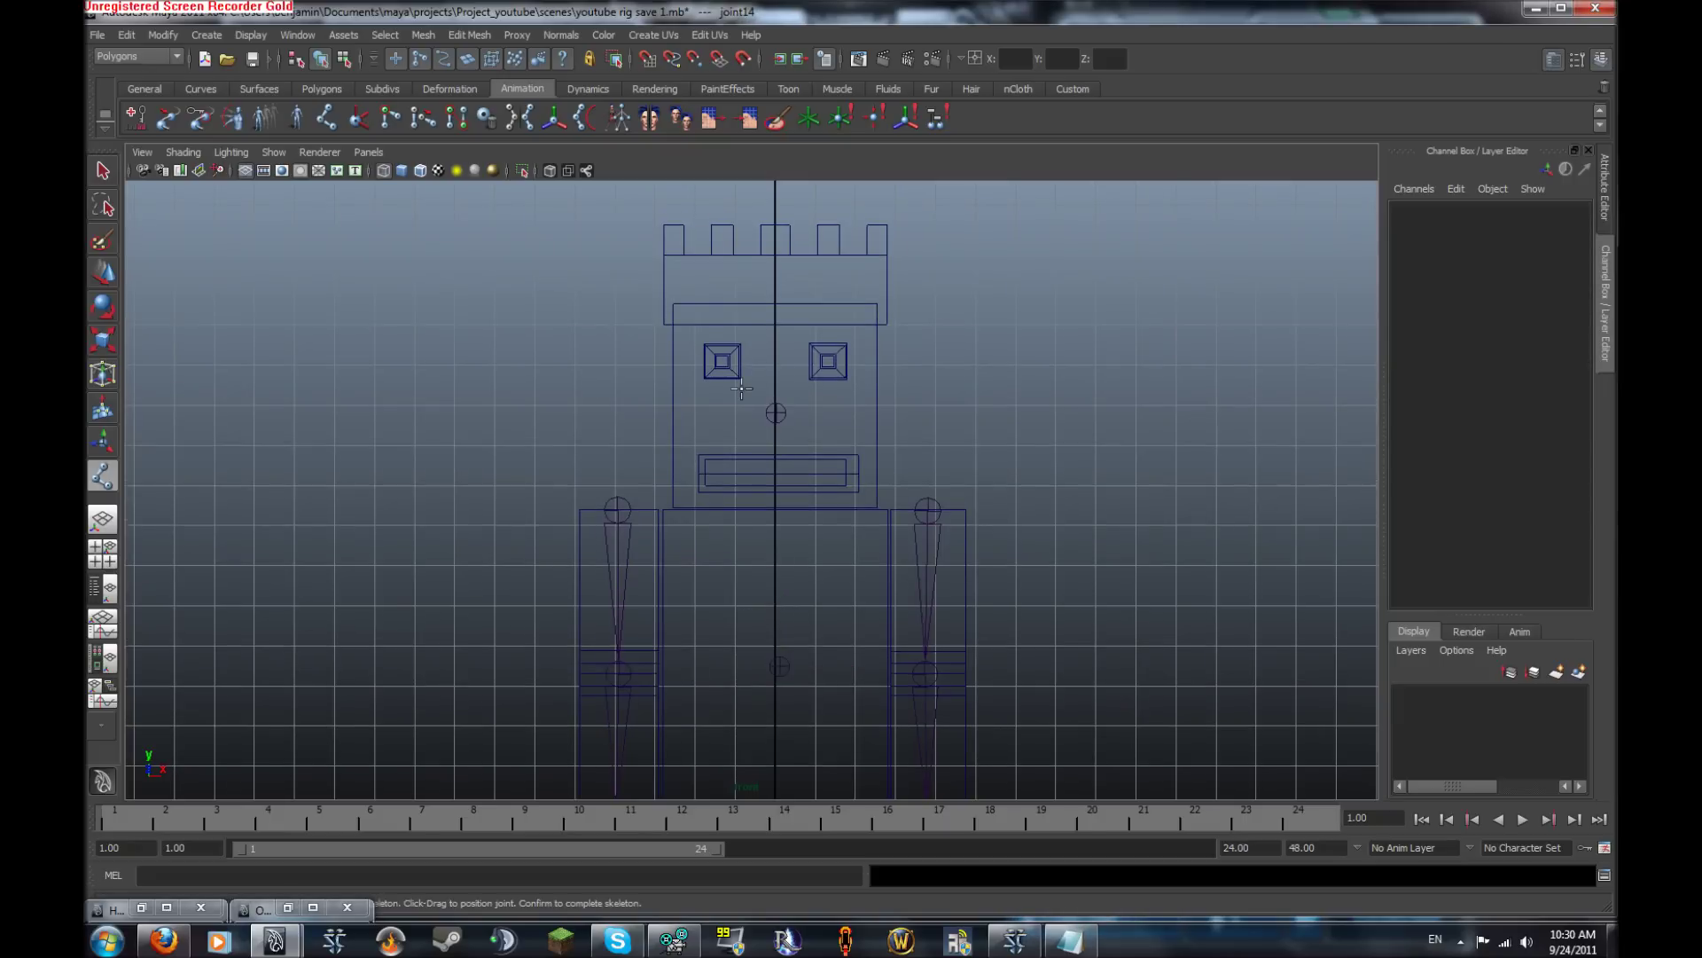
Add a separate single joint just above each eye for the eyebrows
{"action": "scroll", "coordinate": [900, 384], "scroll_direction": "up", "scroll_amount": 3}
{"action": "left_click", "coordinate": [710, 263]}
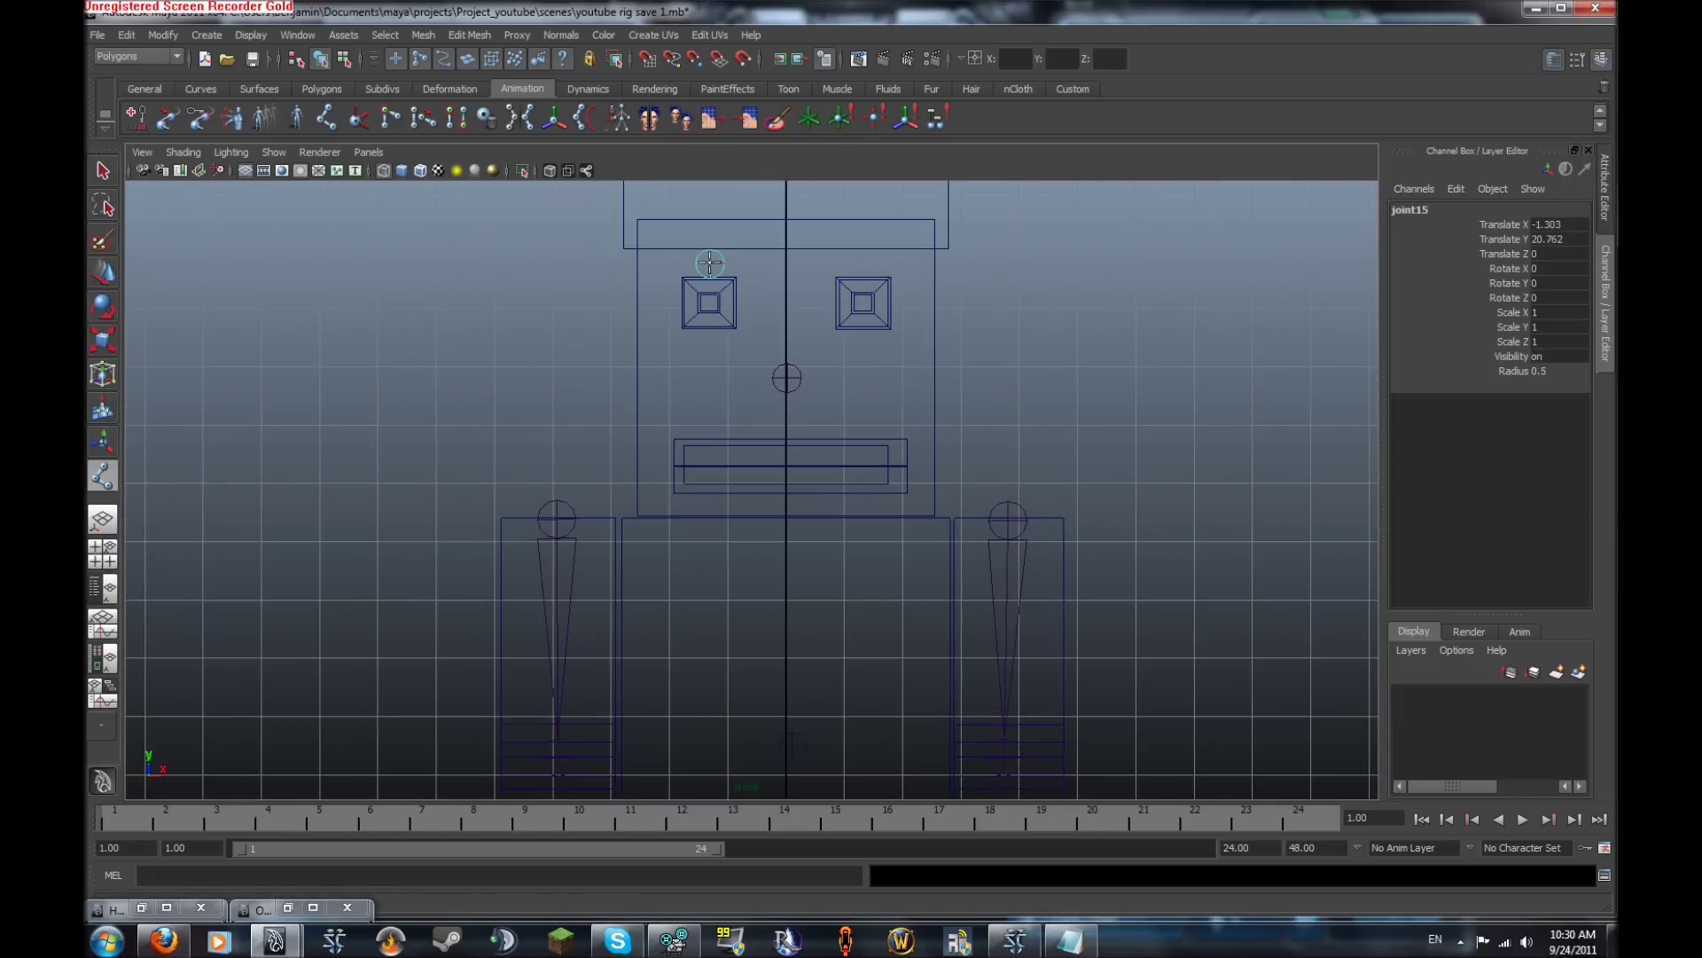
{"action": "key", "text": "Return"}
{"action": "left_click", "coordinate": [853, 271]}
{"action": "key", "text": "Return"}
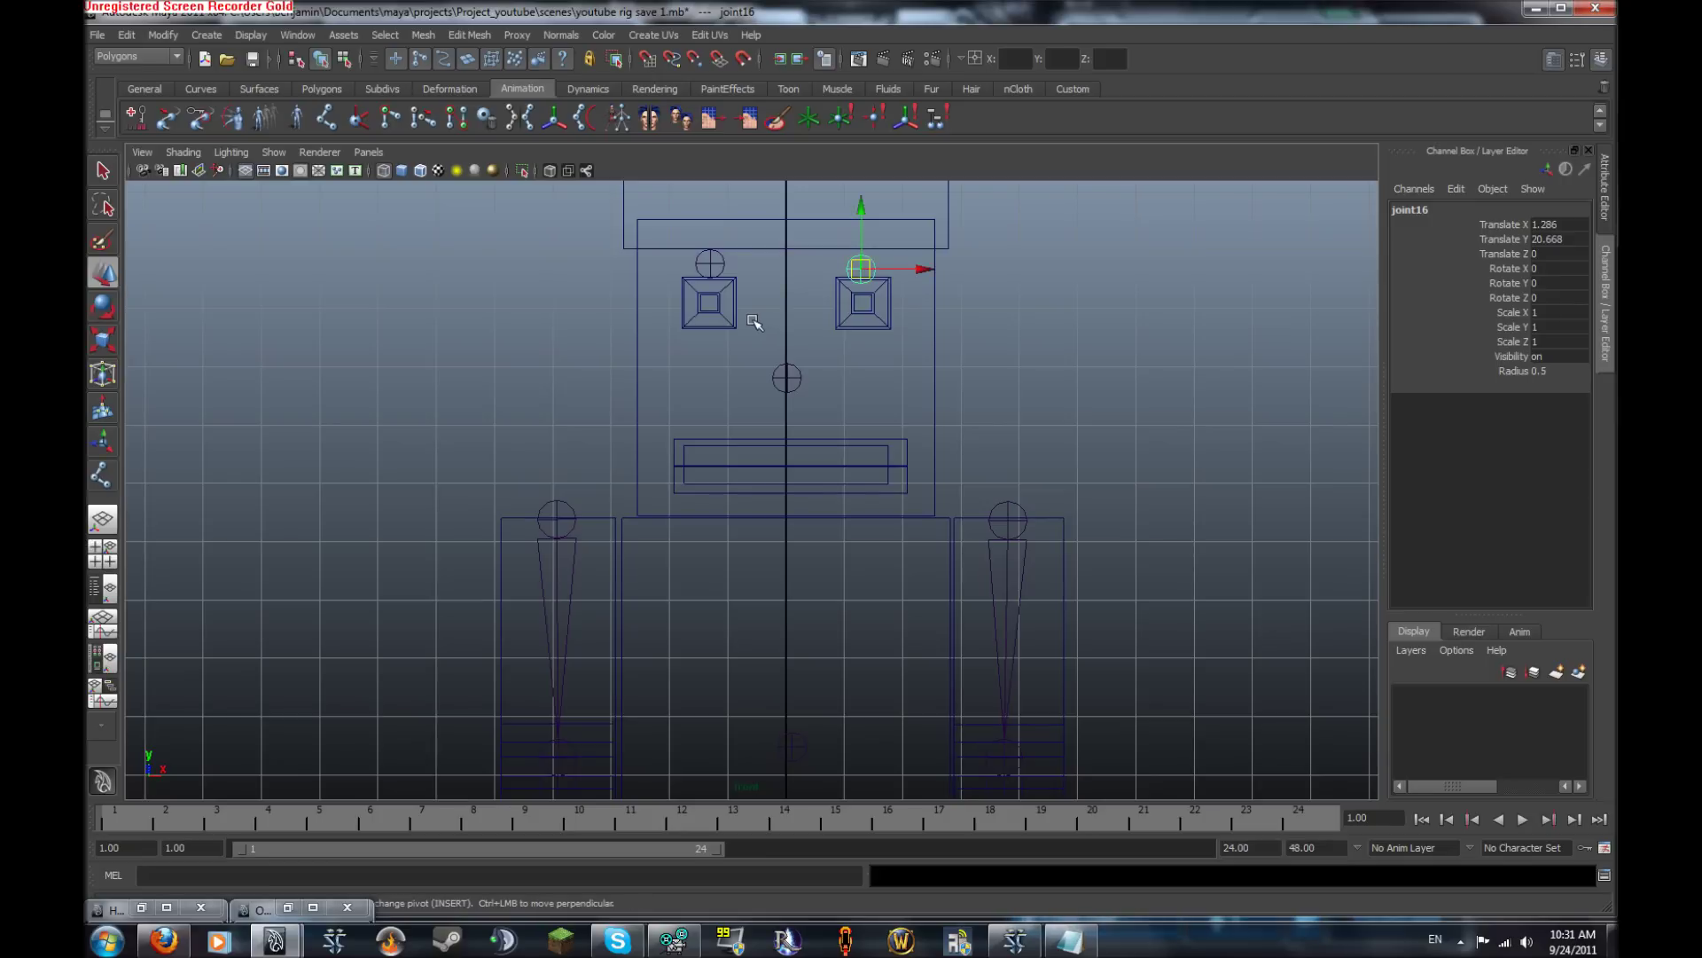
Add a separate single joint on the pupil of each eye
{"action": "left_click", "coordinate": [707, 297]}
{"action": "key", "text": "Return"}
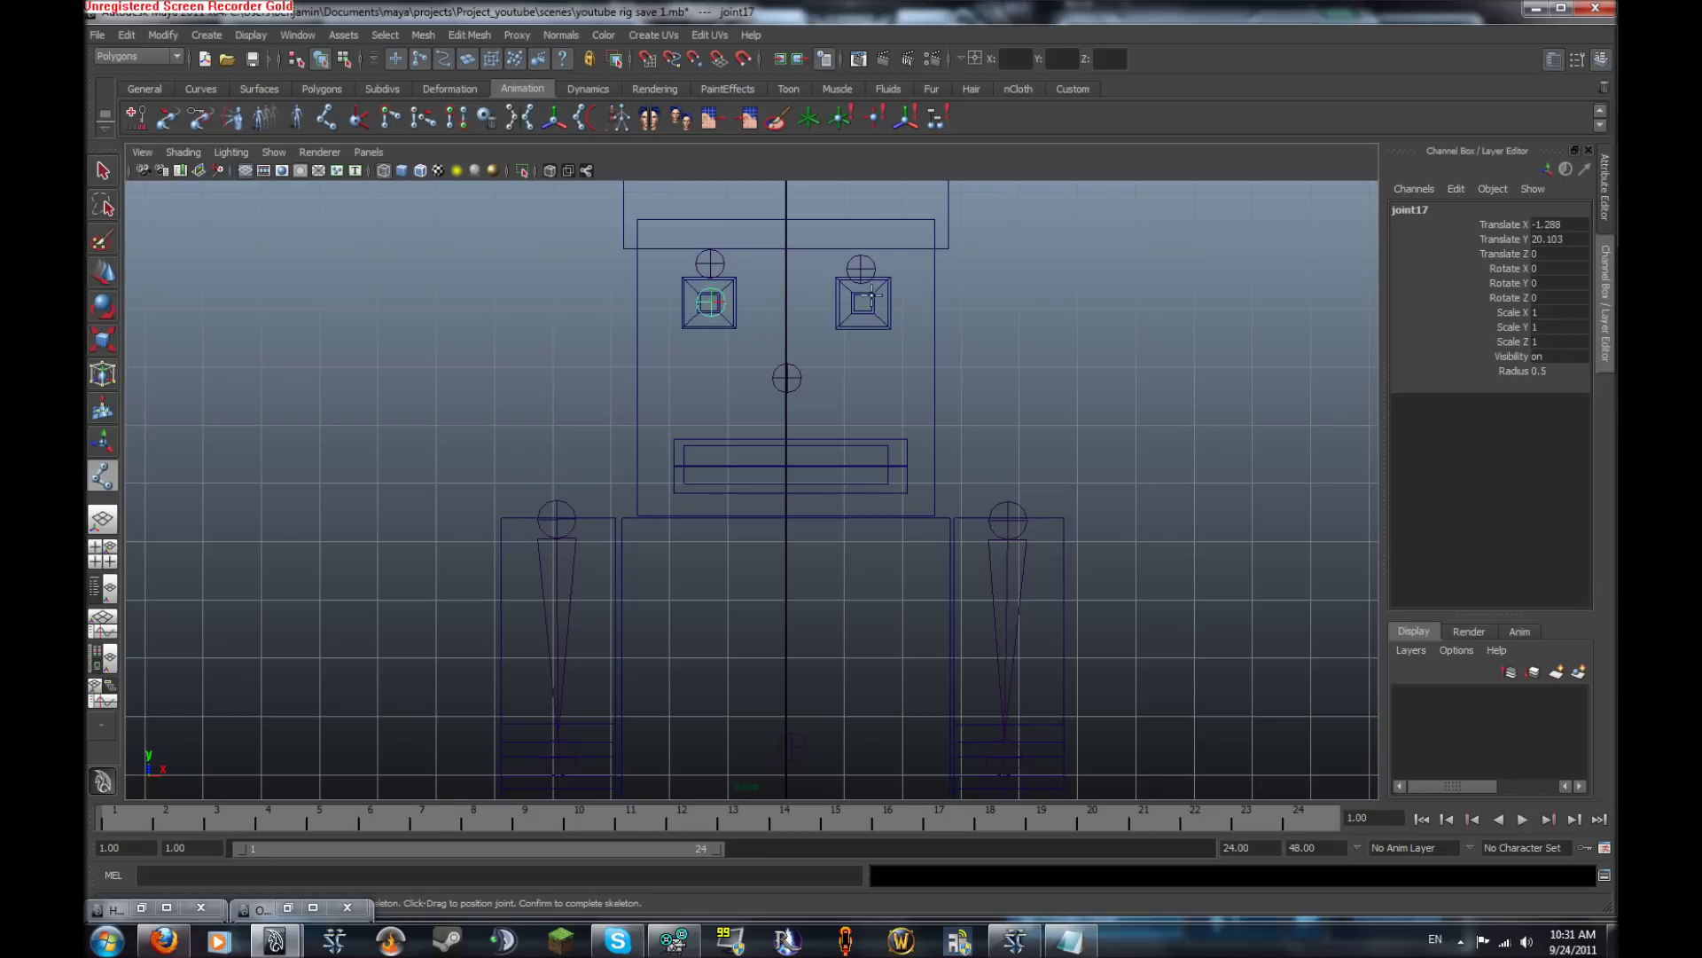
{"action": "key", "text": "y"}
{"action": "left_click", "coordinate": [862, 306]}
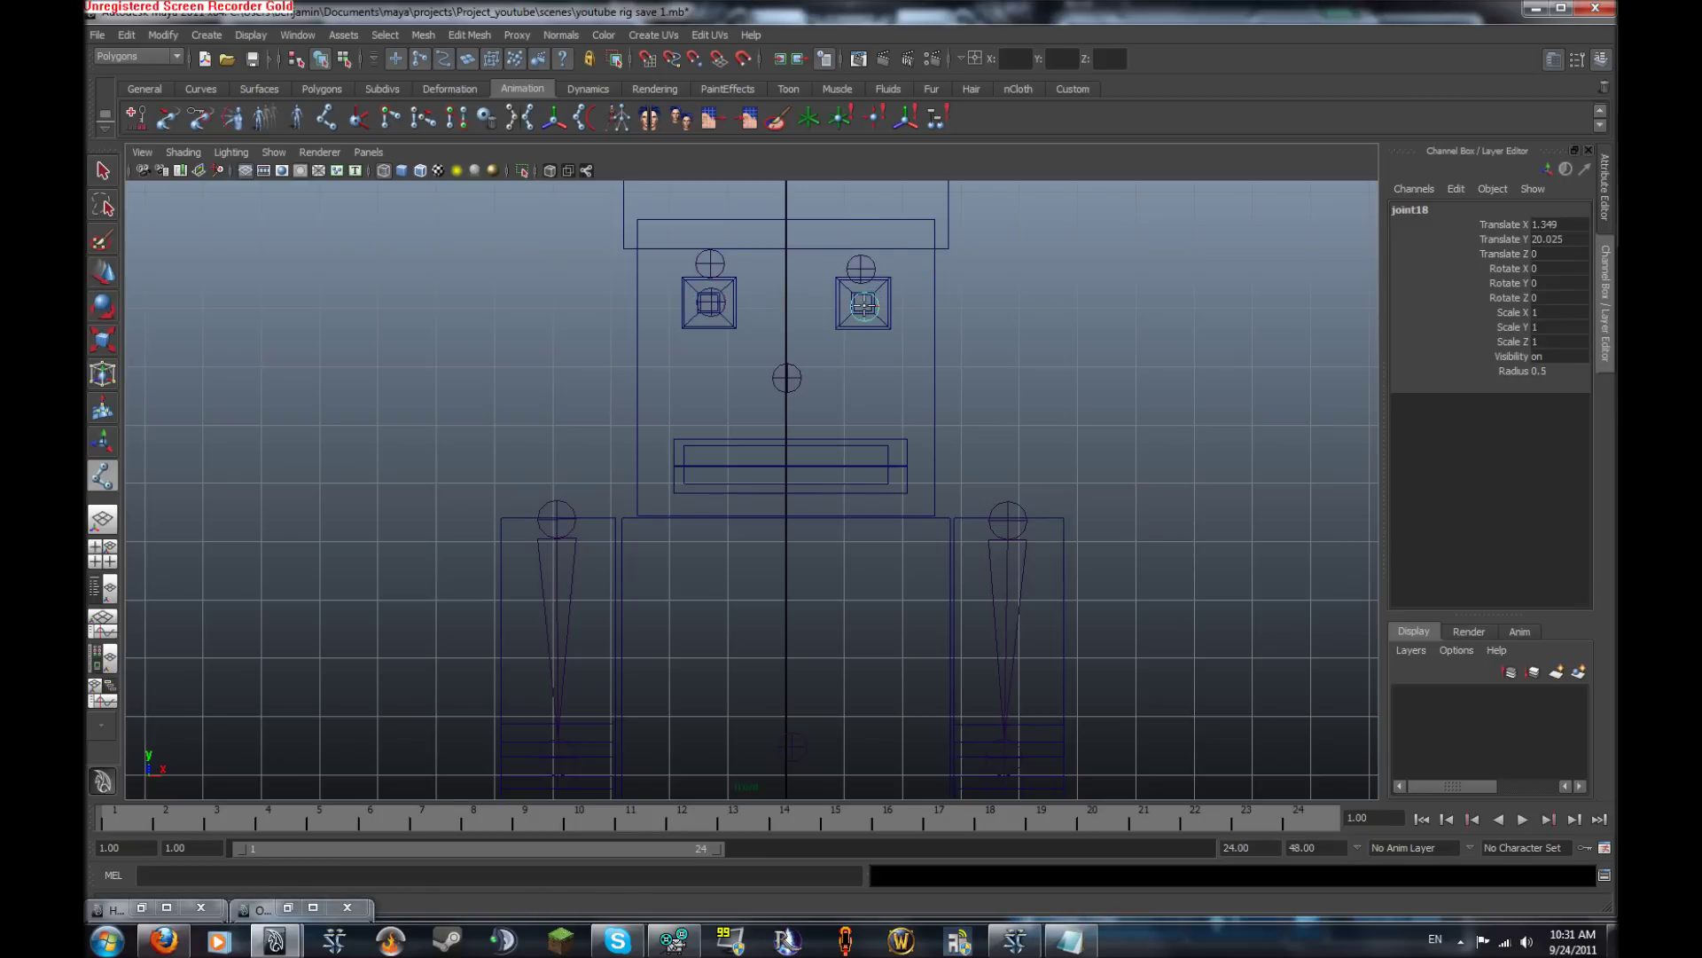
{"action": "key", "text": "Return"}
Add two separate joints on the mouth's centre line, one at its upper edge and one near its lower edge
{"action": "key", "text": "y"}
{"action": "left_click", "coordinate": [789, 444]}
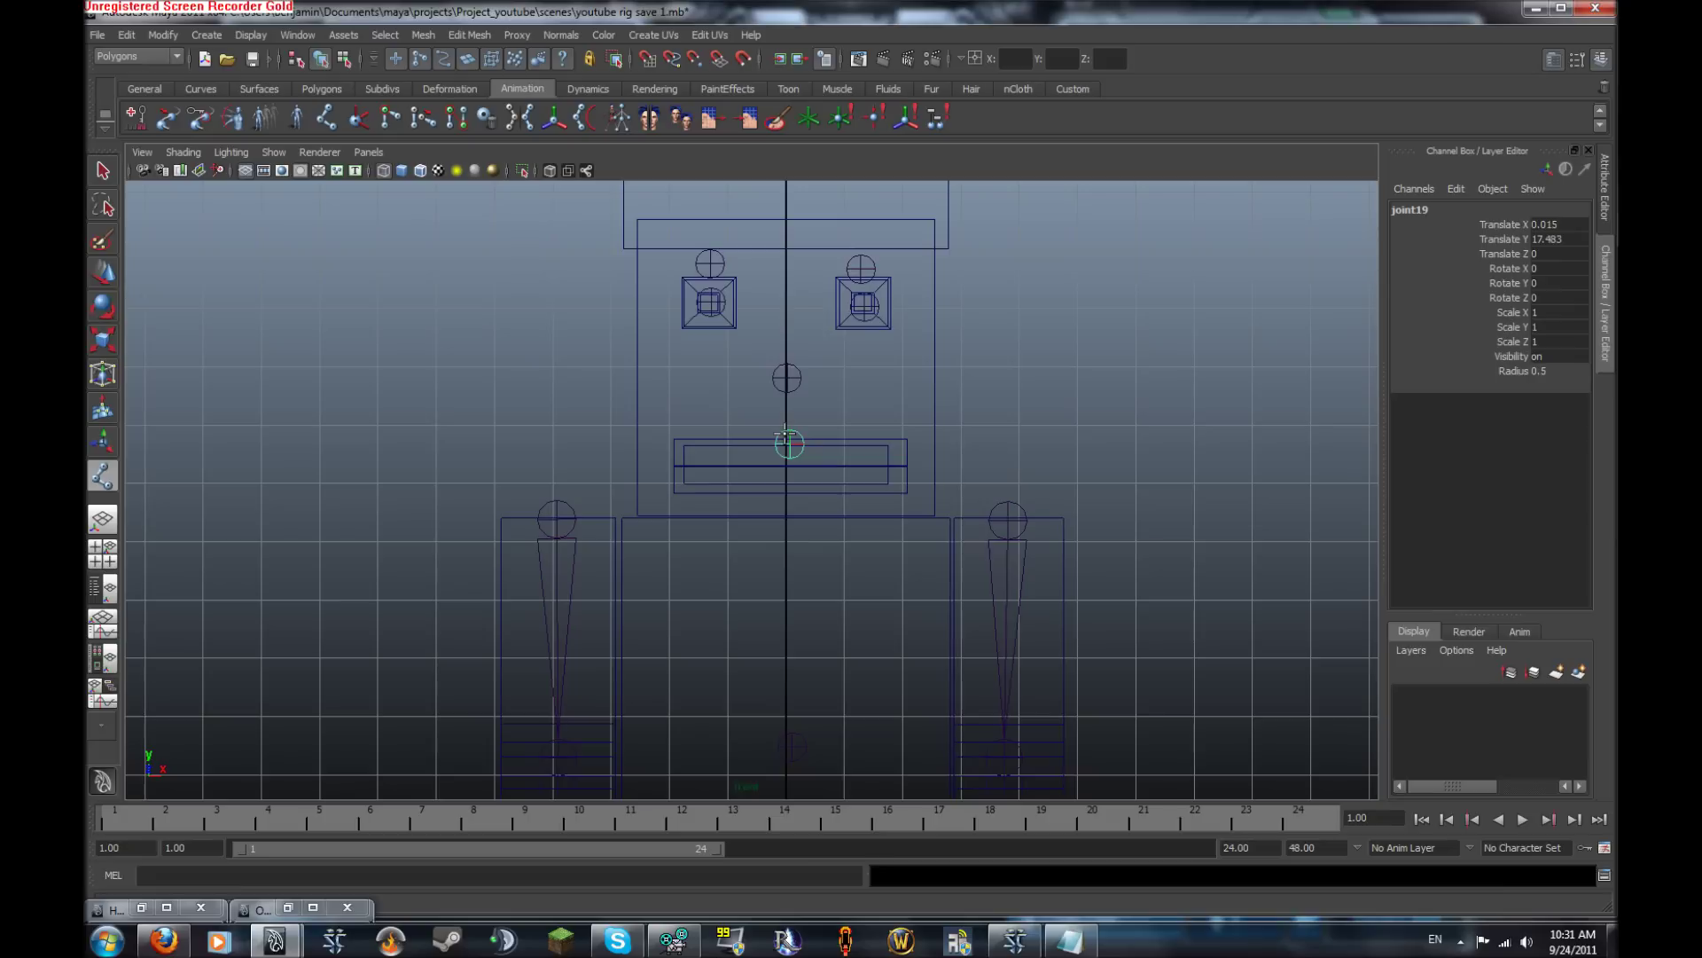
{"action": "key", "text": "Return"}
{"action": "key", "text": "y"}
{"action": "left_click", "coordinate": [784, 479]}
{"action": "key", "text": "Return"}
Examine the character's head and face from several angles in the perspective view
{"action": "key", "text": "space"}
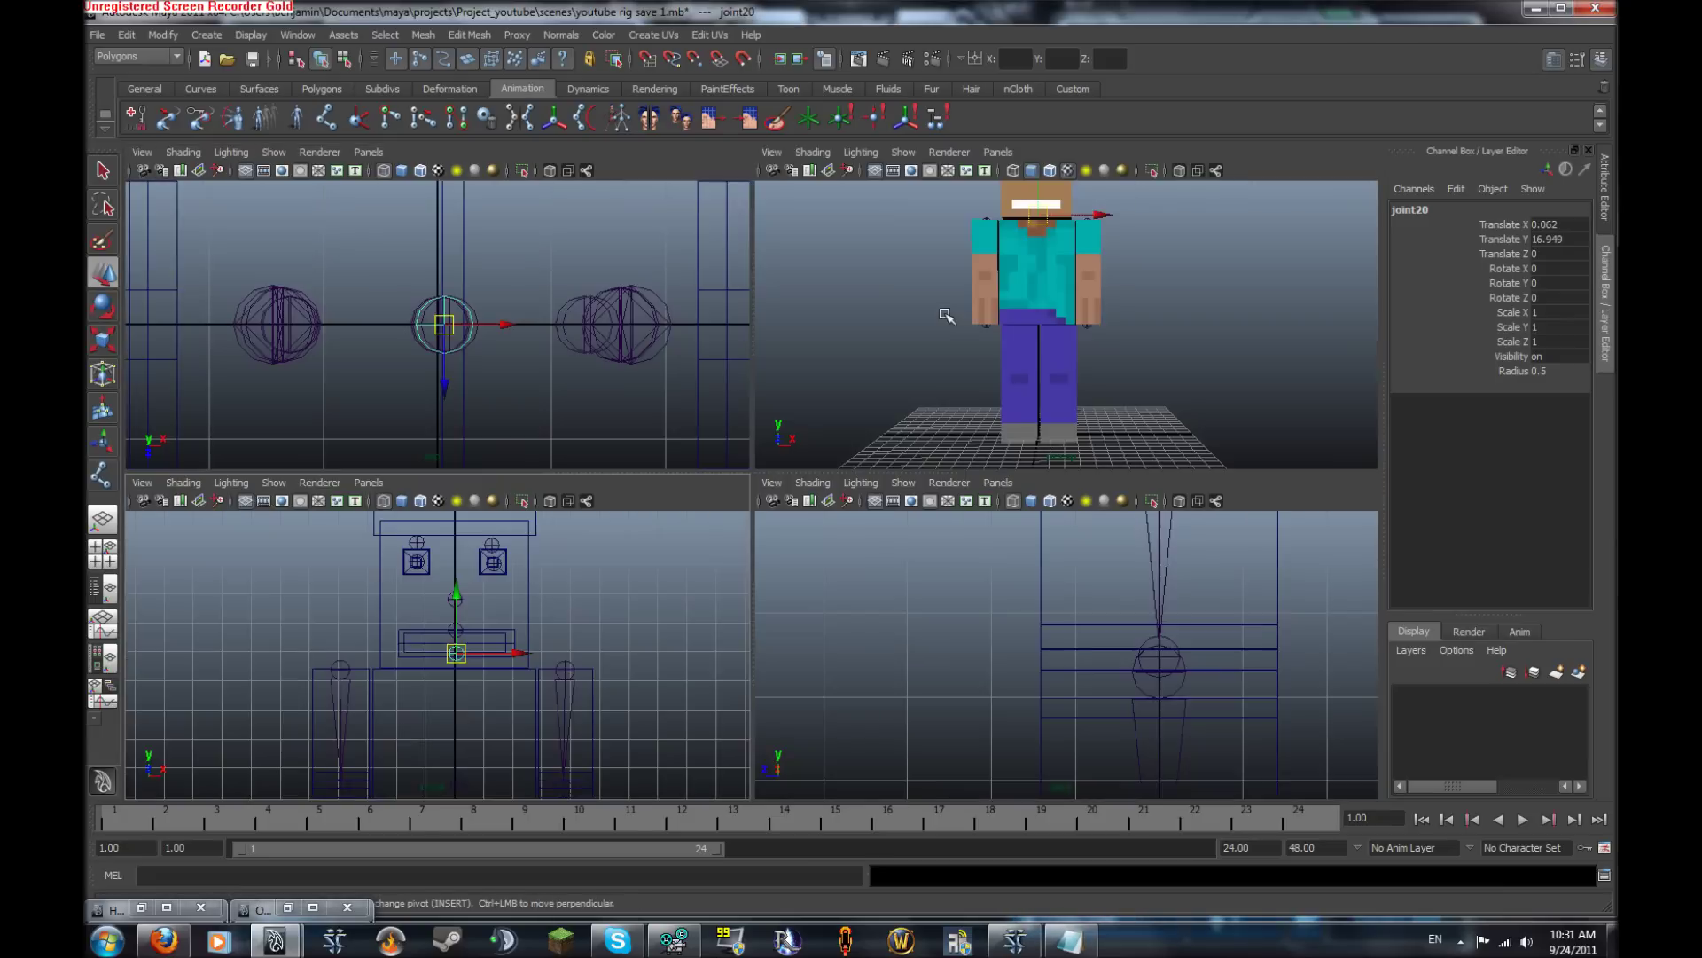
{"action": "key", "text": "space"}
{"action": "left_click_drag", "start_coordinate": [946, 315], "coordinate": [950, 334], "text": "alt"}
{"action": "middle_click_drag", "start_coordinate": [950, 334], "coordinate": [832, 588], "text": "alt"}
{"action": "right_click_drag", "start_coordinate": [645, 566], "coordinate": [756, 448], "text": "alt"}
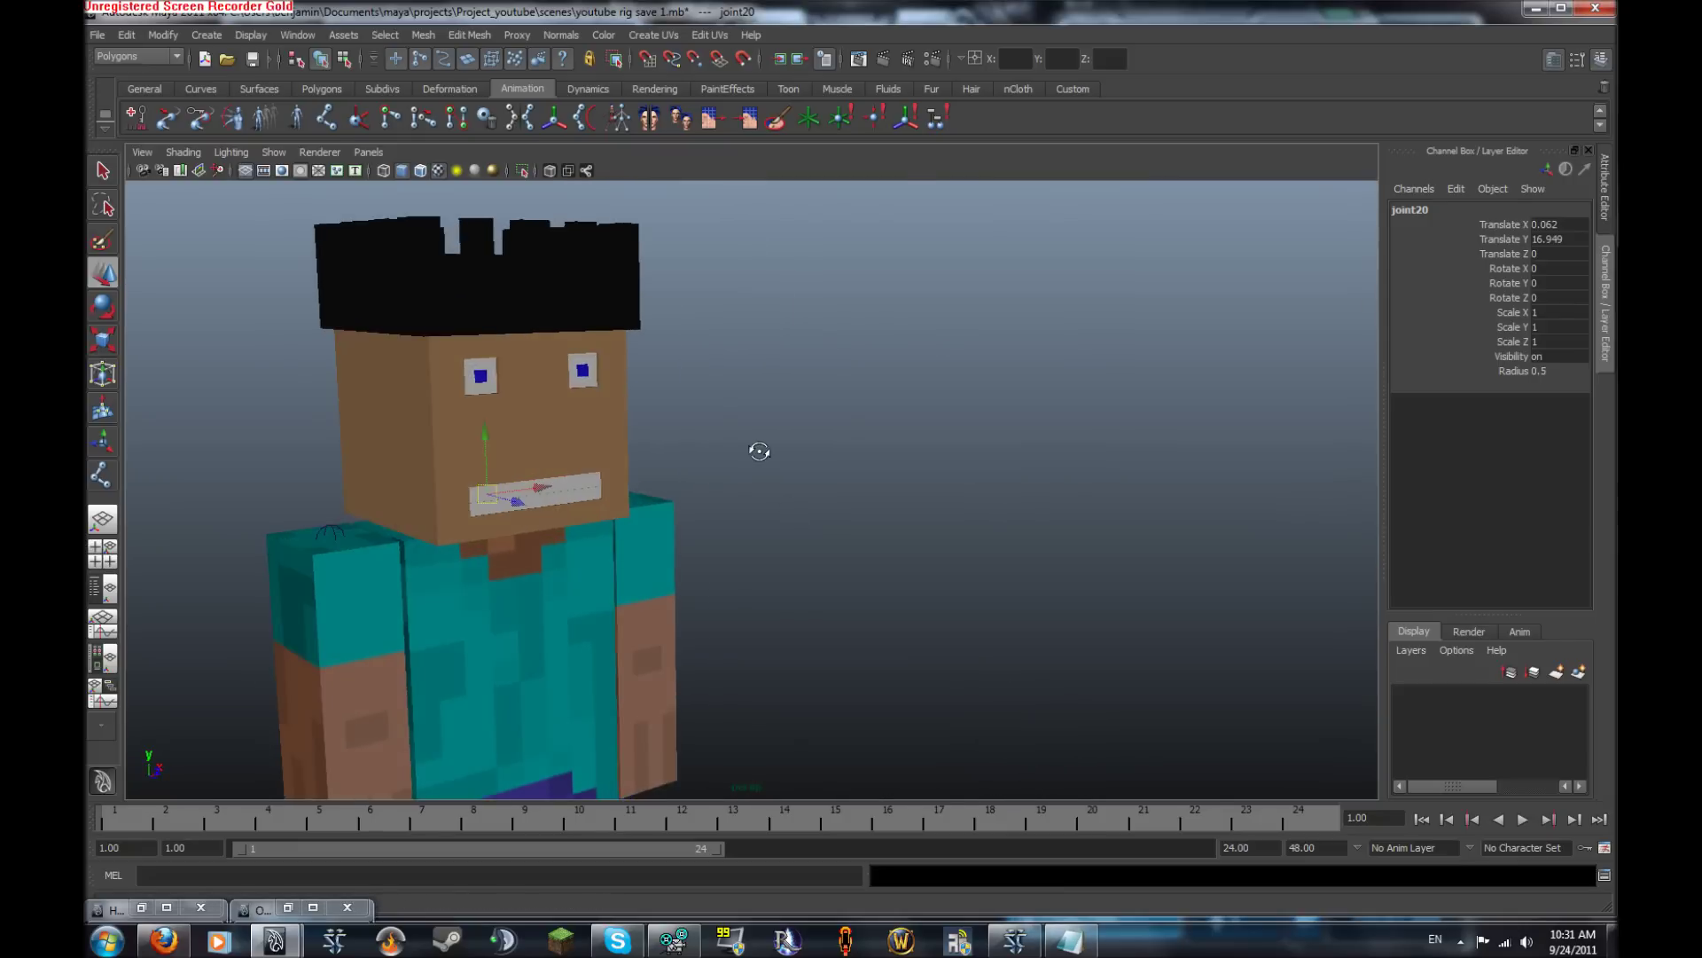
{"action": "left_click_drag", "start_coordinate": [756, 449], "coordinate": [657, 471], "text": "alt"}
{"action": "key", "text": "space"}
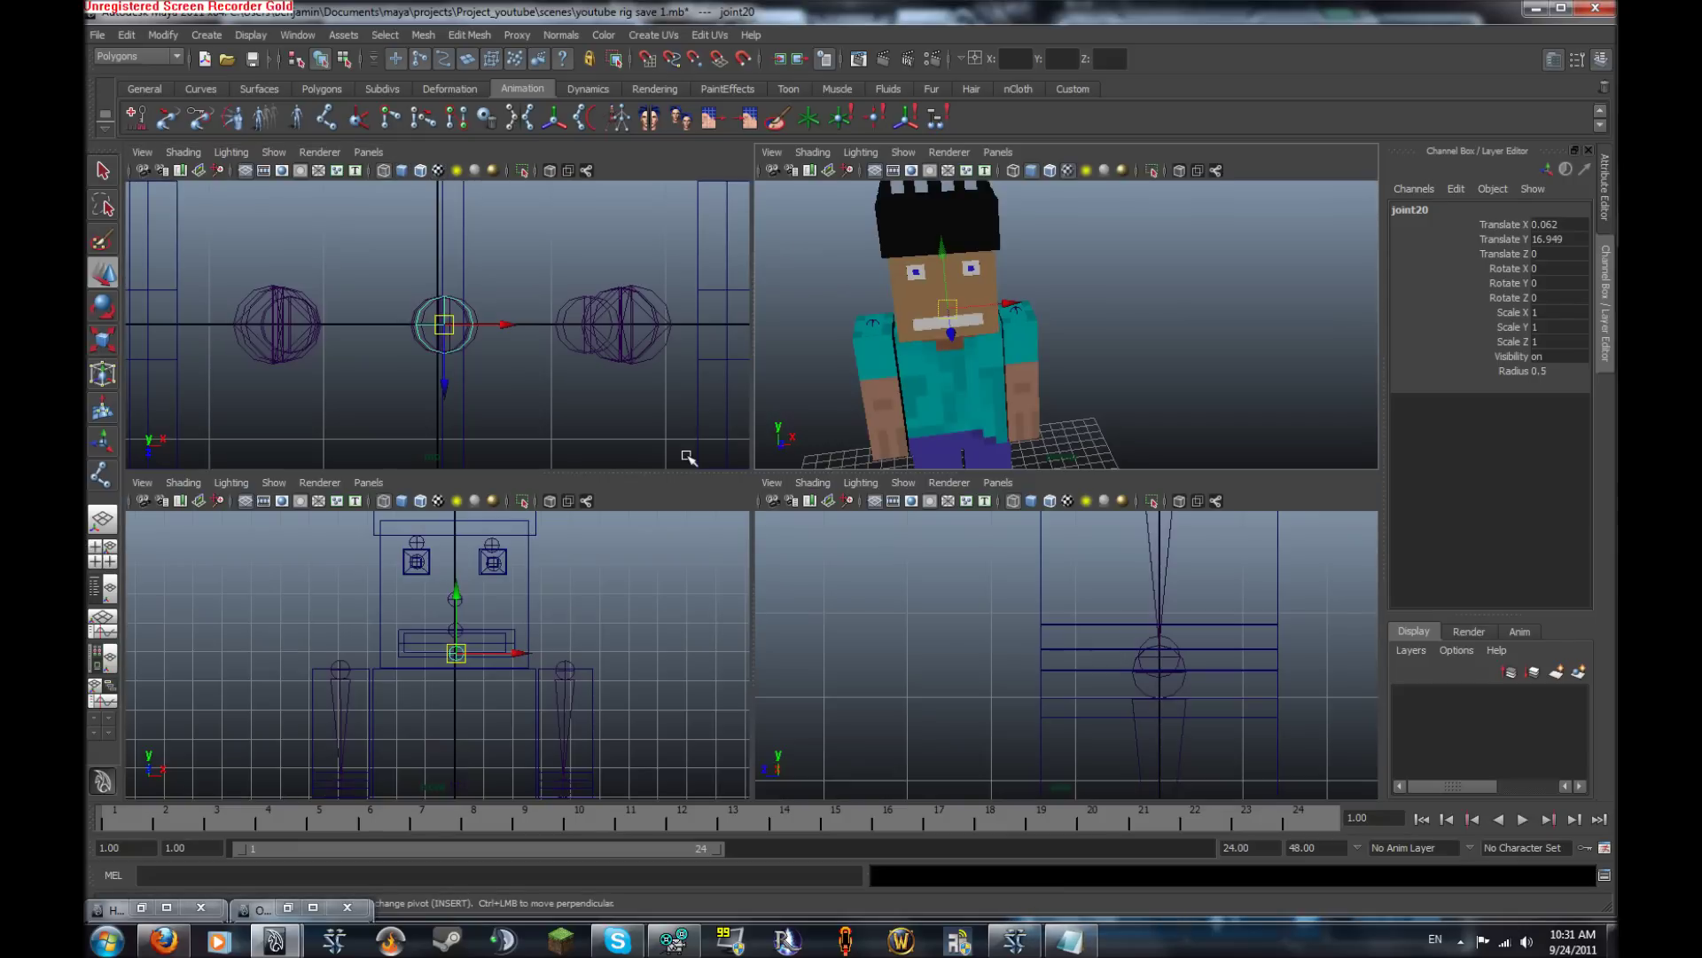
{"action": "key", "text": "space"}
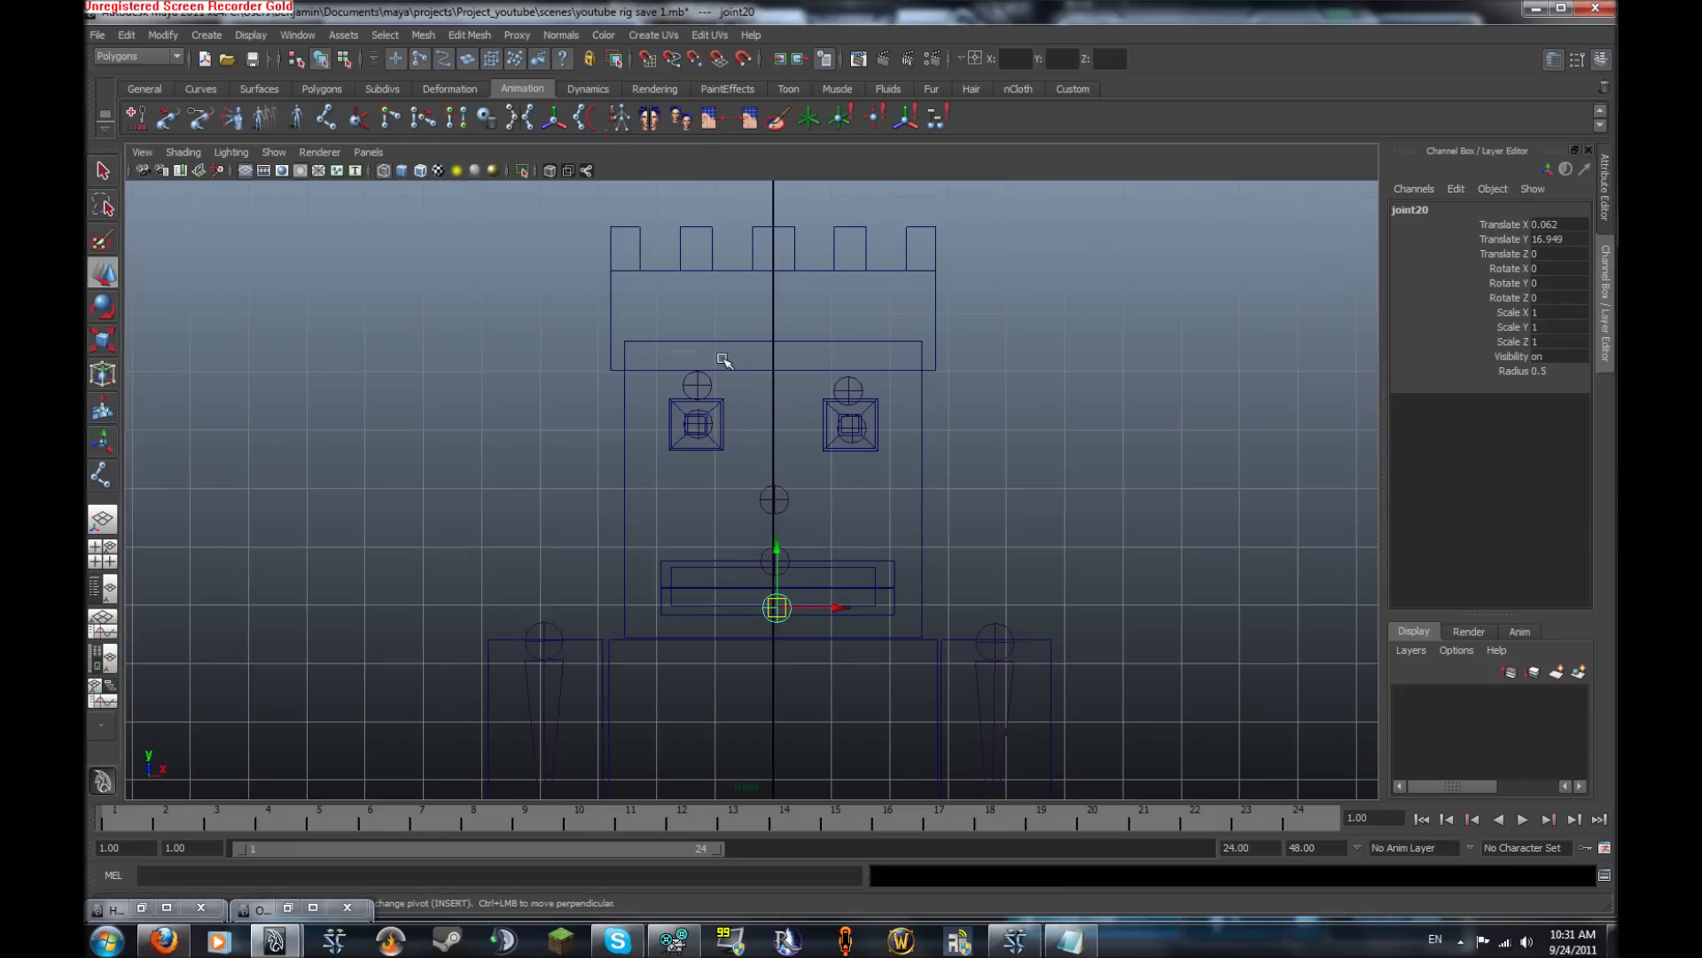
Add a single joint in the middle of the hair, on the head's centre line
{"action": "left_click", "coordinate": [848, 390]}
{"action": "middle_click_drag", "start_coordinate": [848, 390], "coordinate": [843, 452], "text": "alt"}
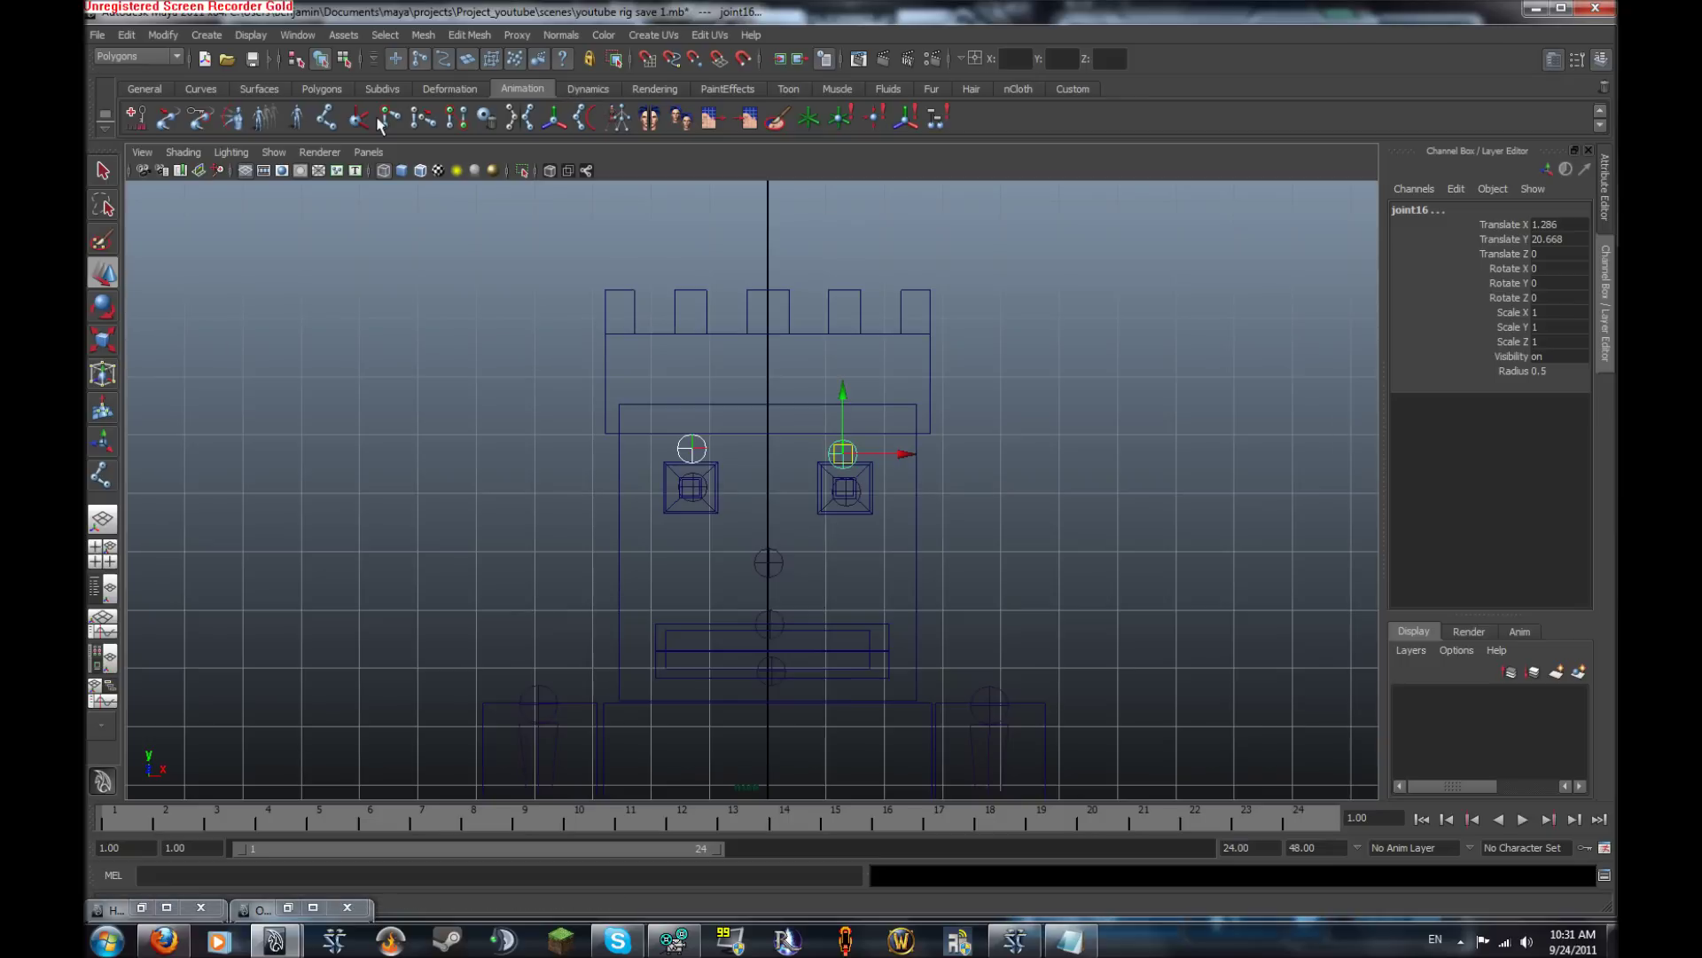
{"action": "left_click", "coordinate": [328, 129]}
{"action": "left_click", "coordinate": [768, 371]}
{"action": "key", "text": "Return"}
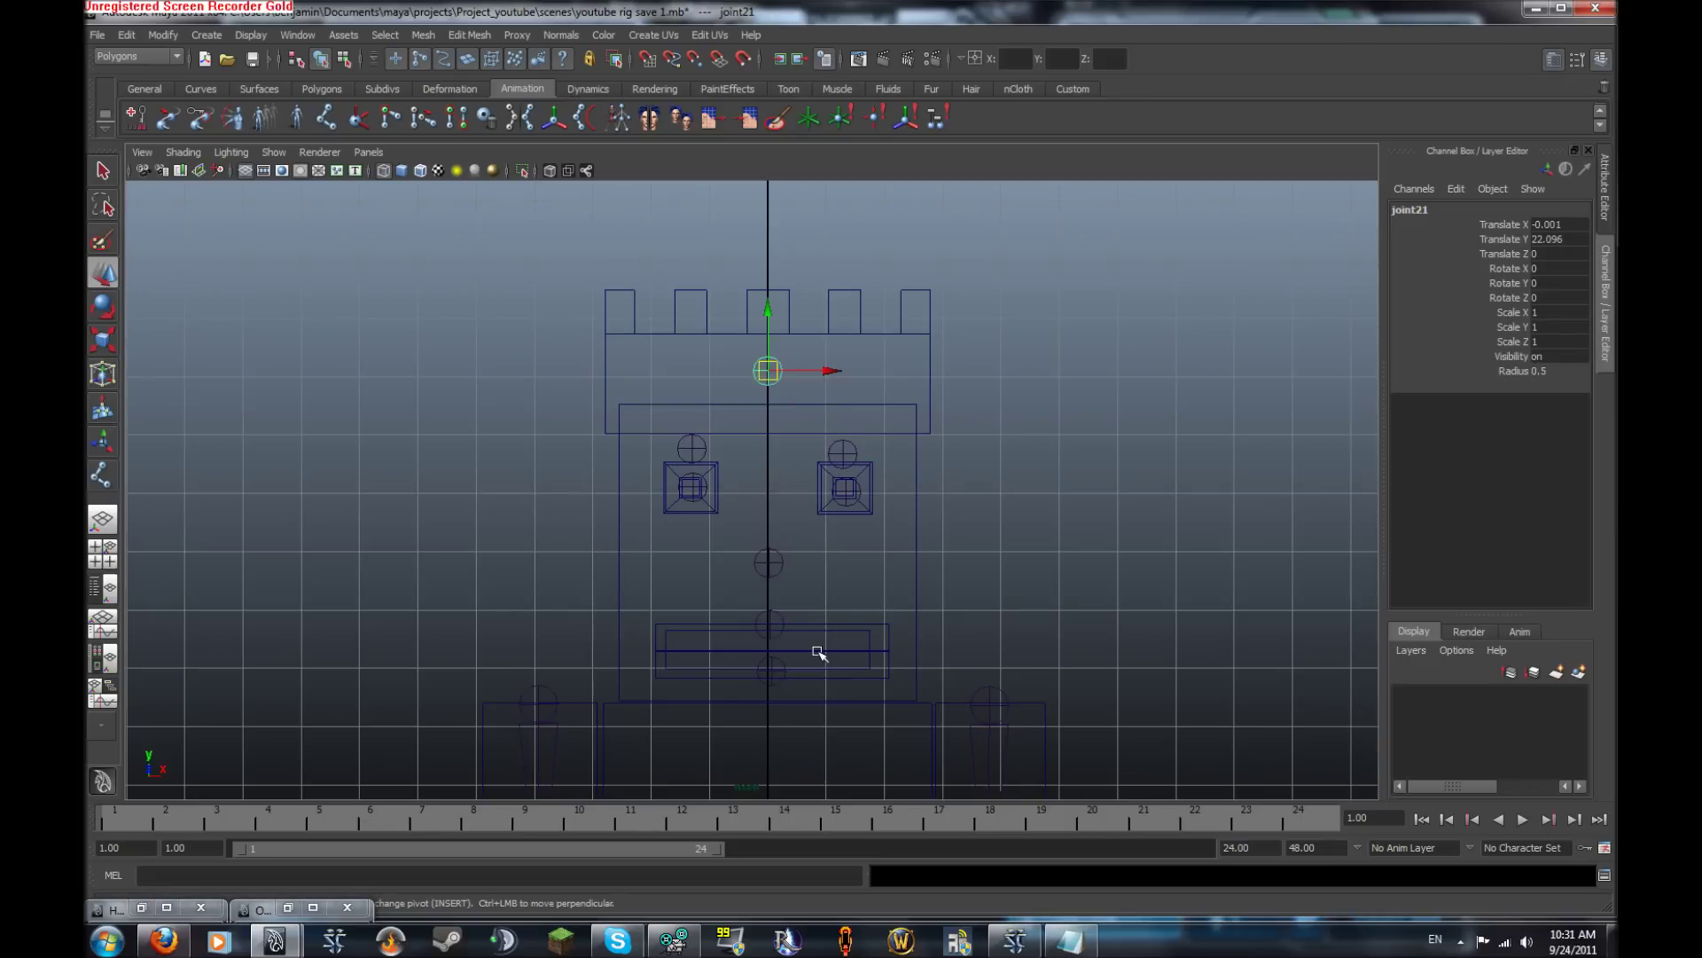
Add a single joint on the centre line between the middle-of-face joint and the upper mouth joint
{"action": "middle_click_drag", "start_coordinate": [744, 438], "coordinate": [764, 344], "text": "alt"}
{"action": "middle_click_drag", "start_coordinate": [832, 590], "coordinate": [827, 542], "text": "alt"}
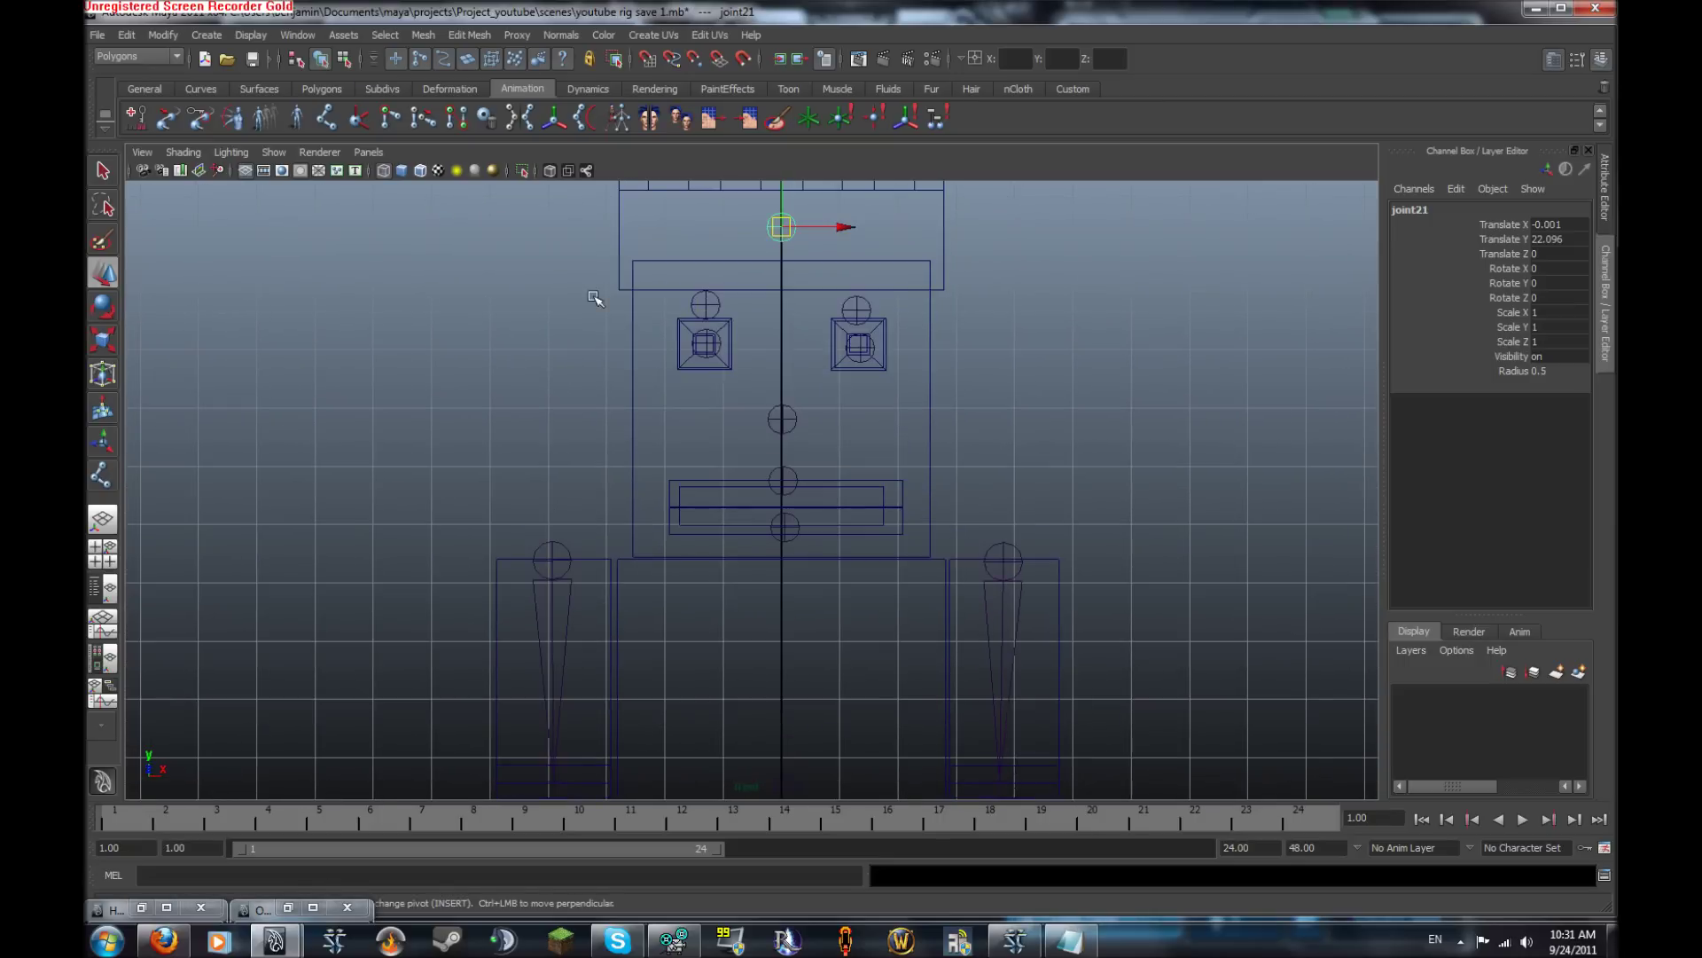
{"action": "left_click", "coordinate": [330, 122]}
{"action": "left_click", "coordinate": [782, 439]}
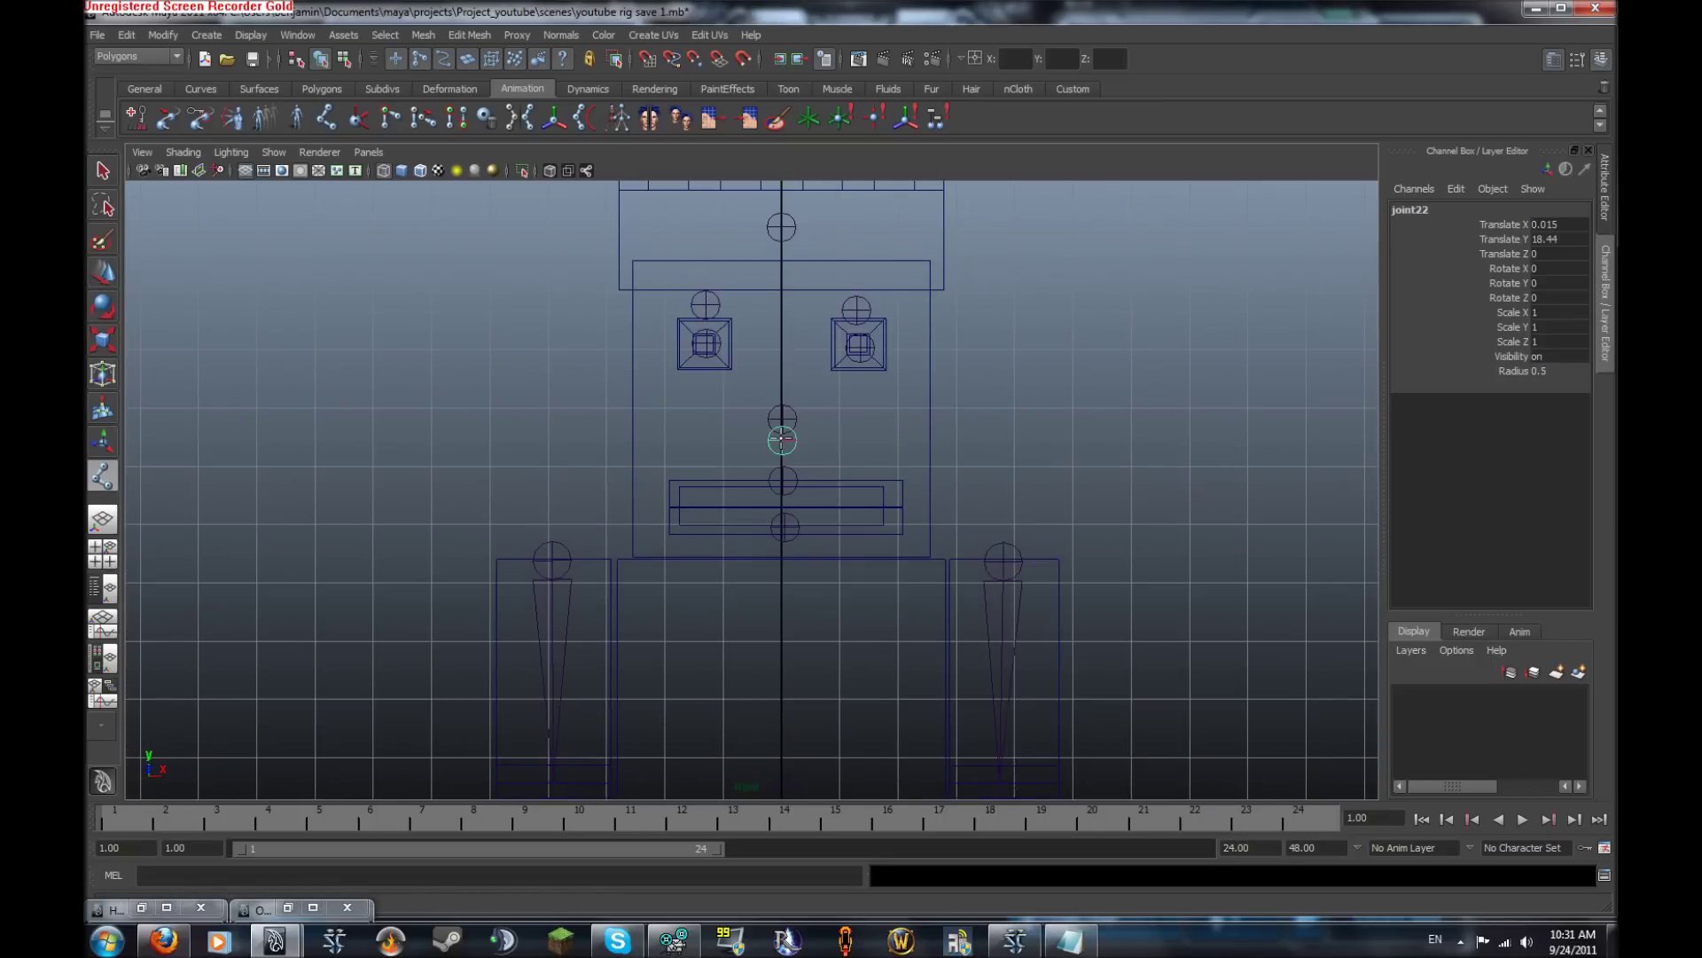
{"action": "key", "text": "w"}
Show the perspective view in wireframe and check the joints' depth from the side of the character
{"action": "key", "text": "space"}
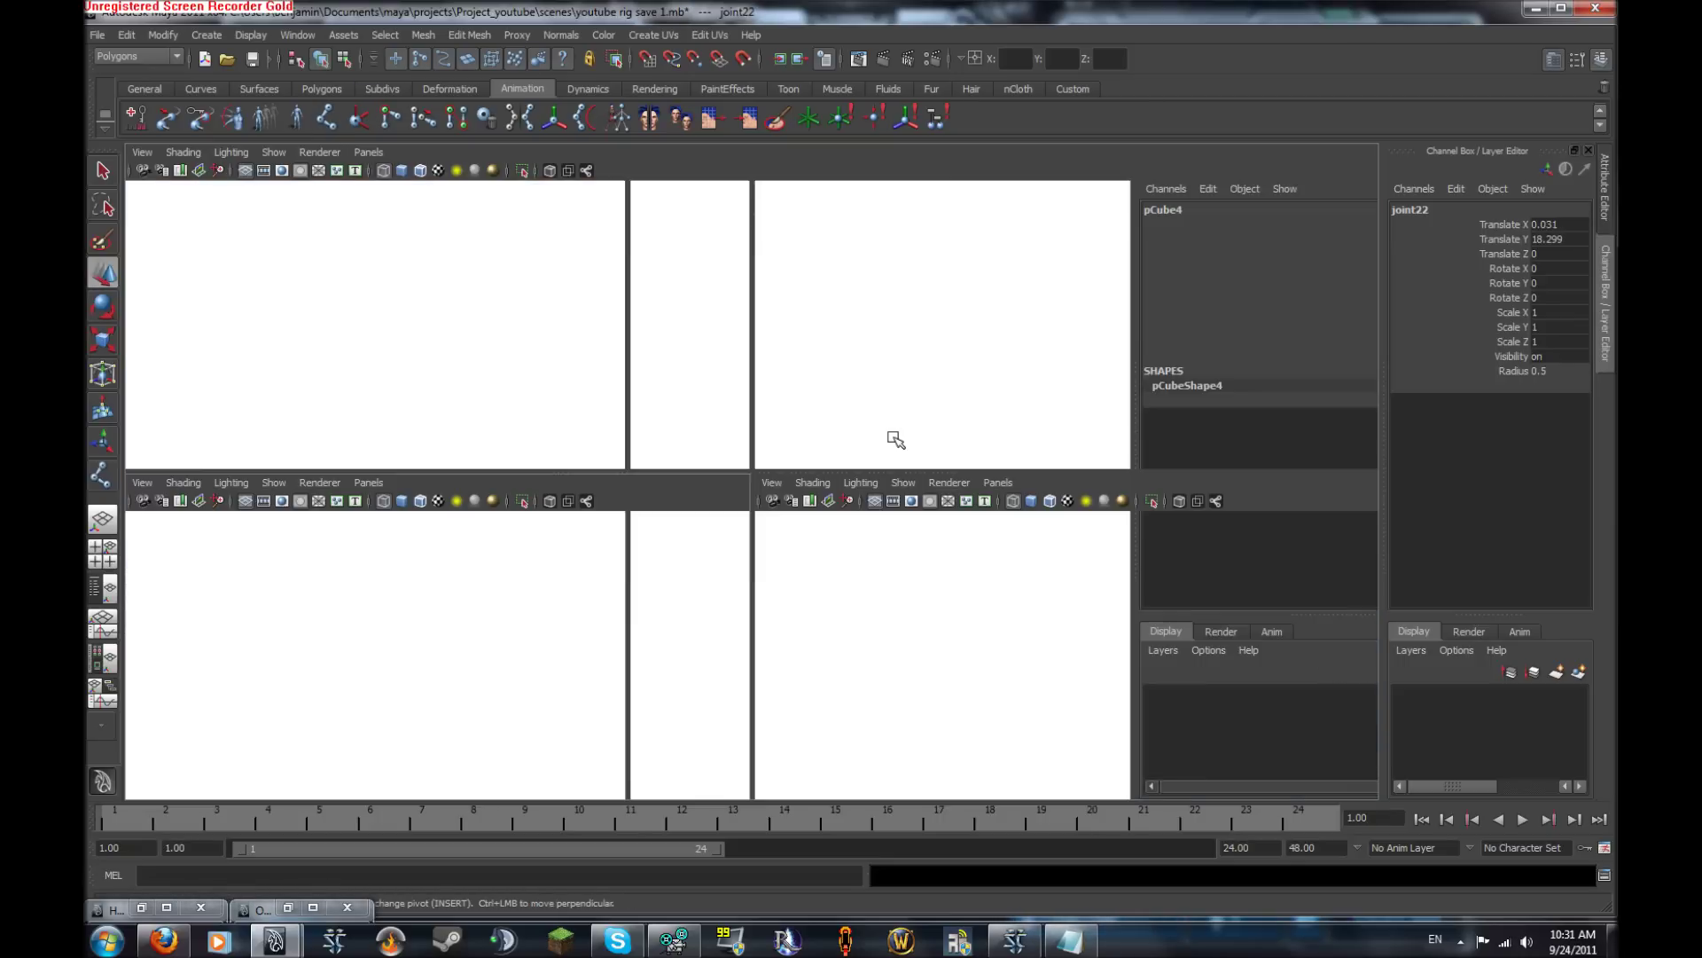
{"action": "key", "text": "space"}
{"action": "left_click_drag", "start_coordinate": [961, 274], "coordinate": [860, 316], "text": "alt"}
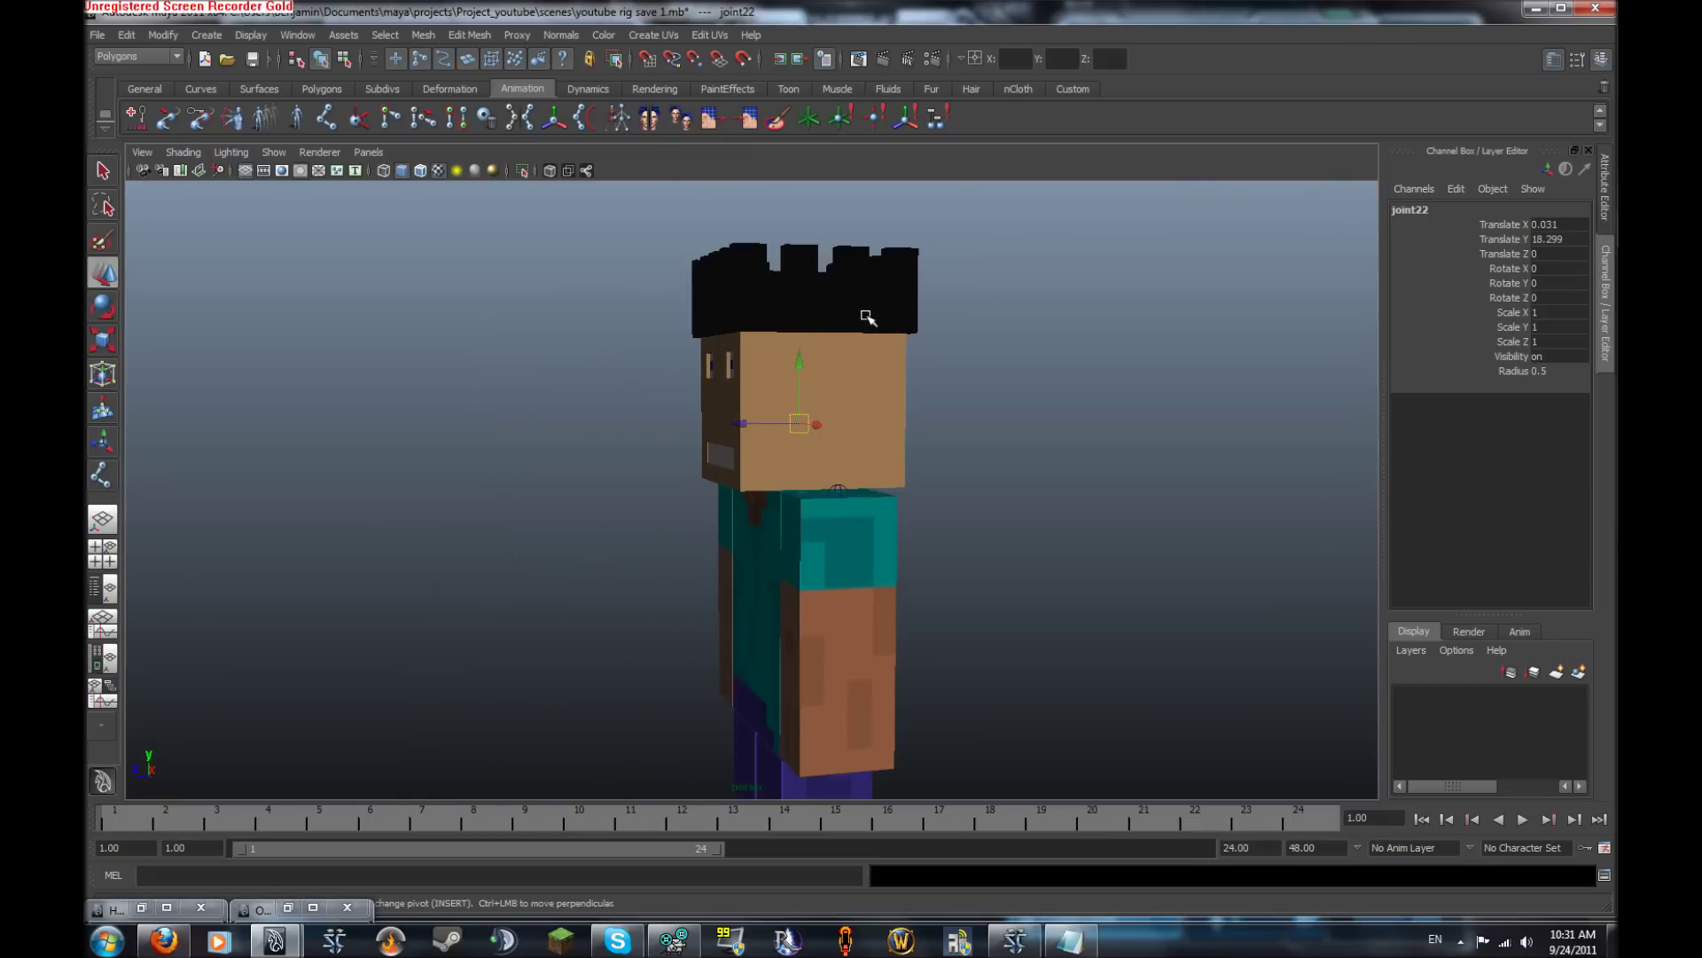
{"action": "key", "text": "4"}
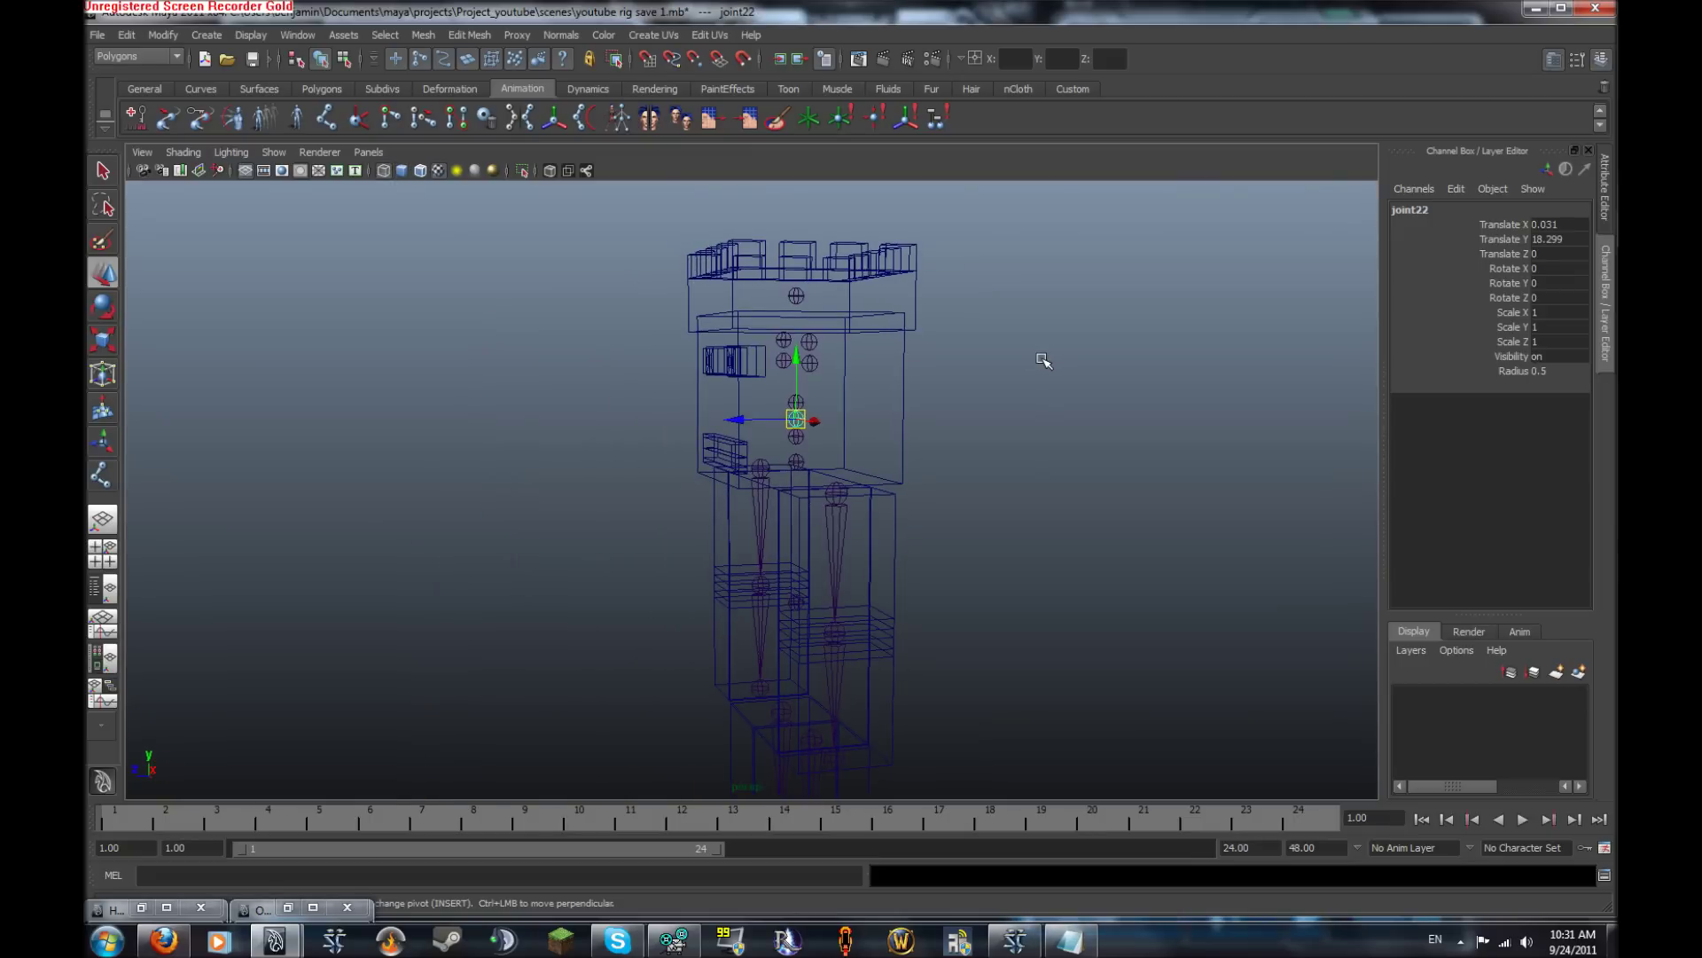
{"action": "left_click", "coordinate": [1044, 361]}
{"action": "left_click_drag", "start_coordinate": [1045, 360], "coordinate": [1002, 399], "text": "alt"}
Create an IK handle on the character's right arm, from the shoulder joint to the hand-end joint
{"action": "key", "text": "space"}
{"action": "key", "text": "space"}
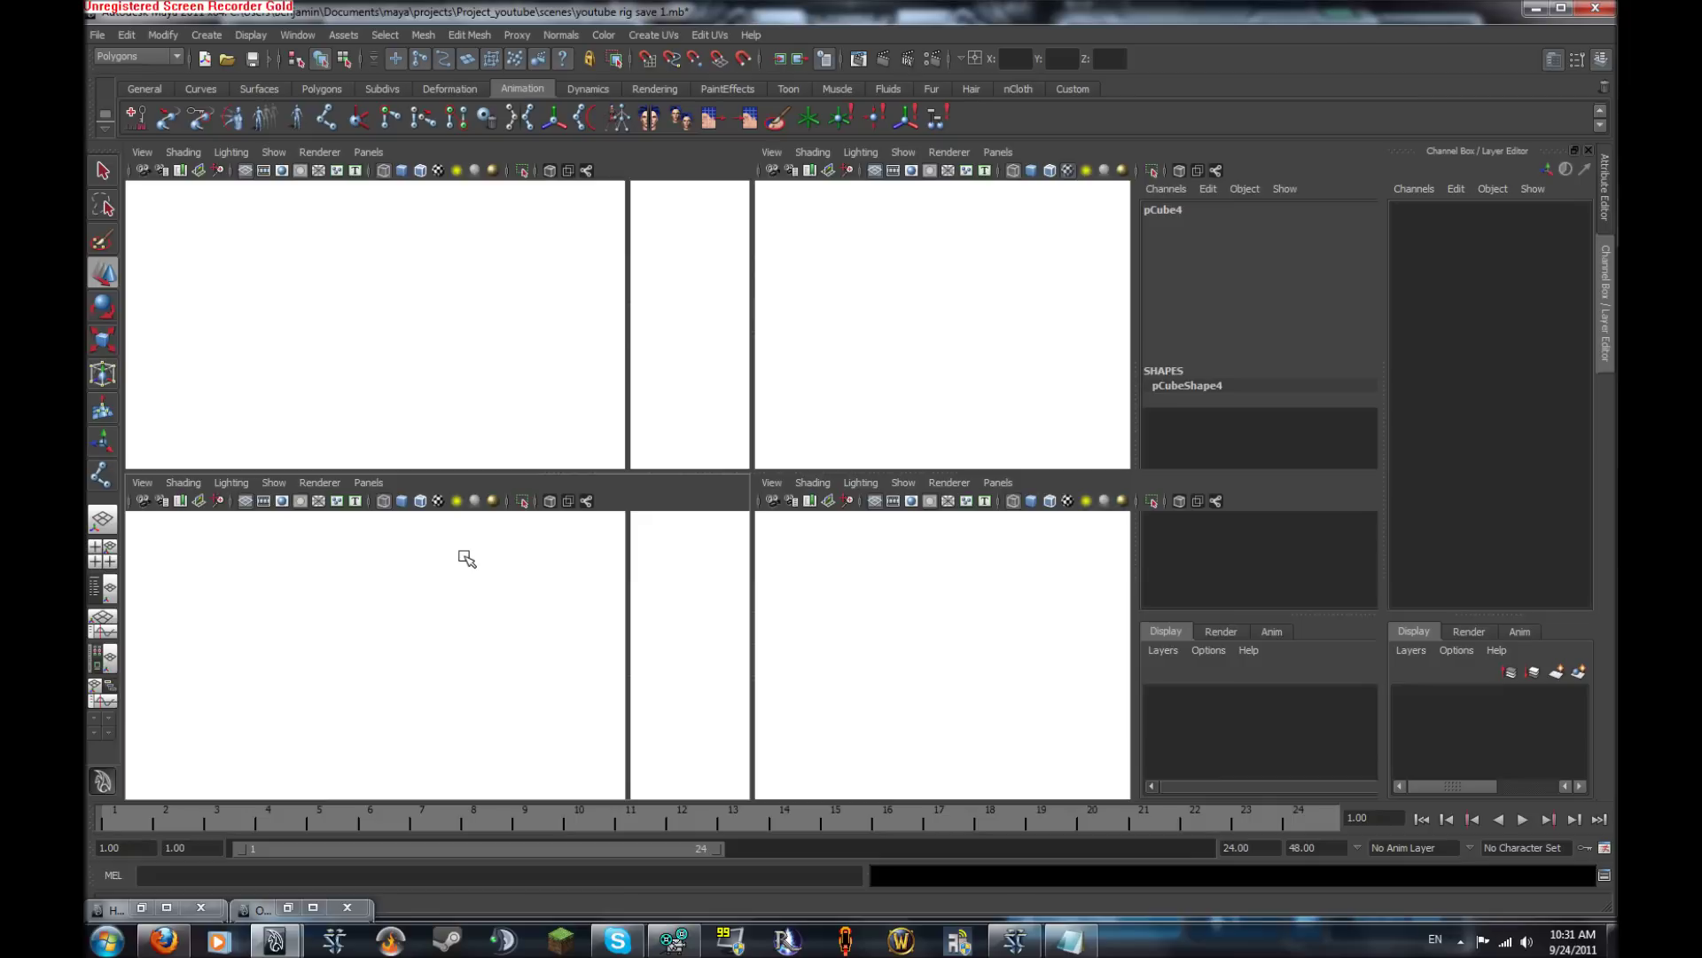
{"action": "right_click_drag", "start_coordinate": [484, 372], "coordinate": [312, 253], "text": "alt"}
{"action": "middle_click_drag", "start_coordinate": [506, 310], "coordinate": [471, 165], "text": "alt"}
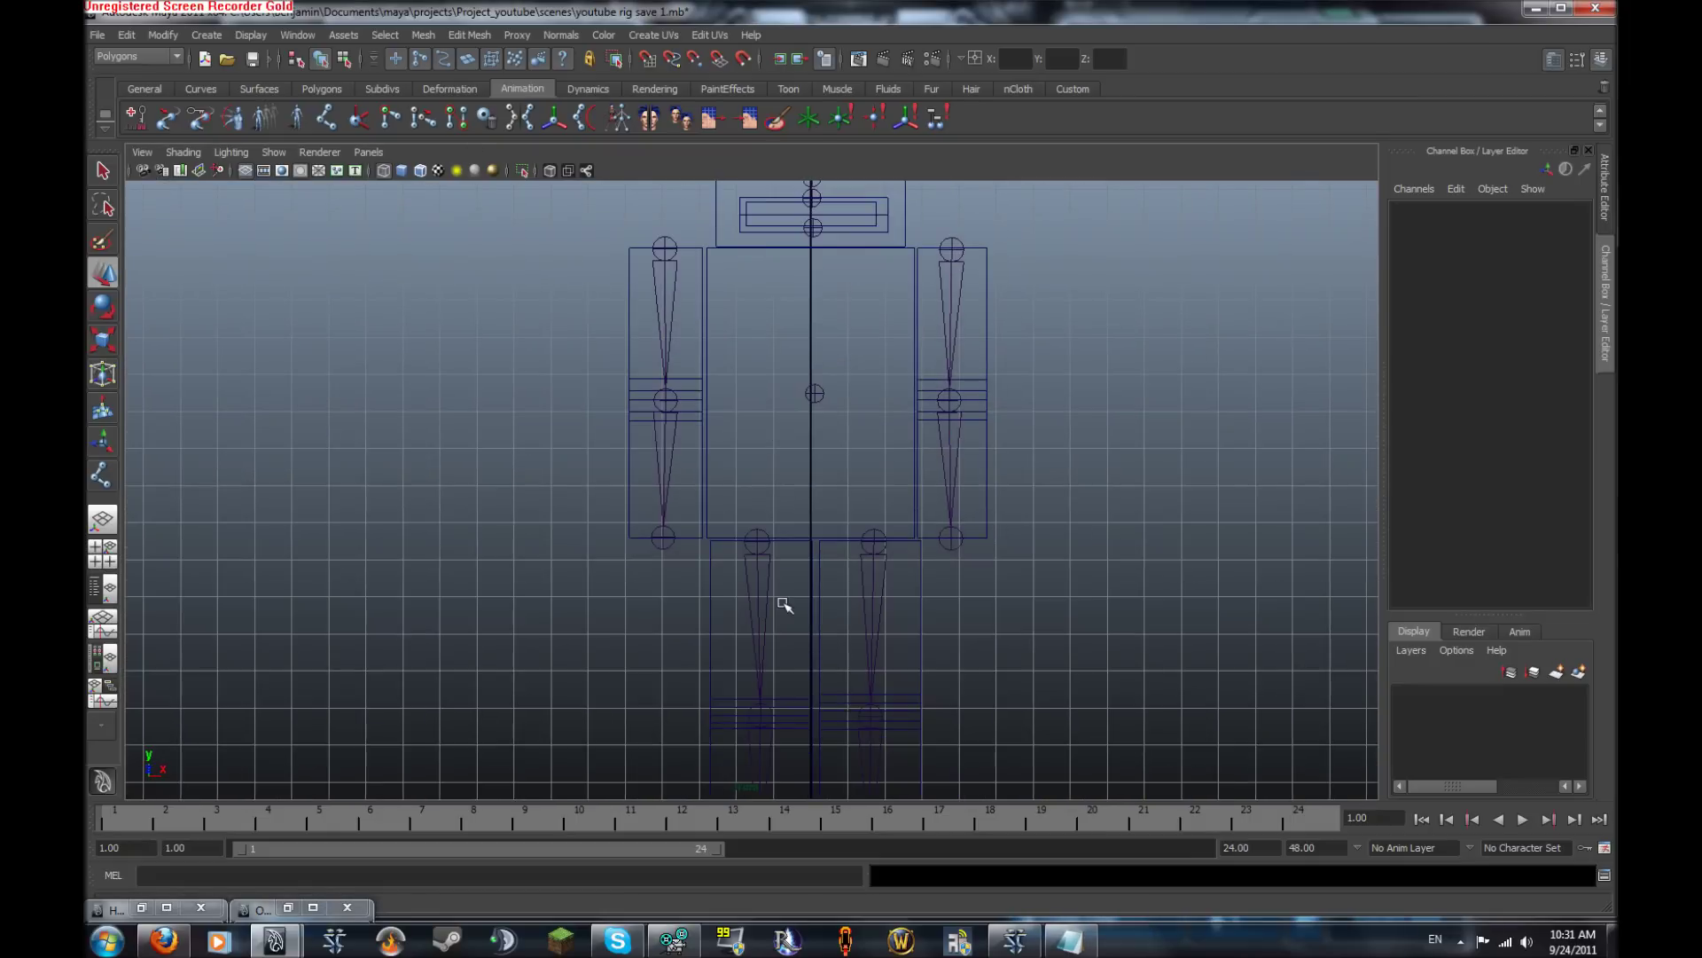
{"action": "scroll", "coordinate": [752, 530], "scroll_direction": "down", "scroll_amount": 1}
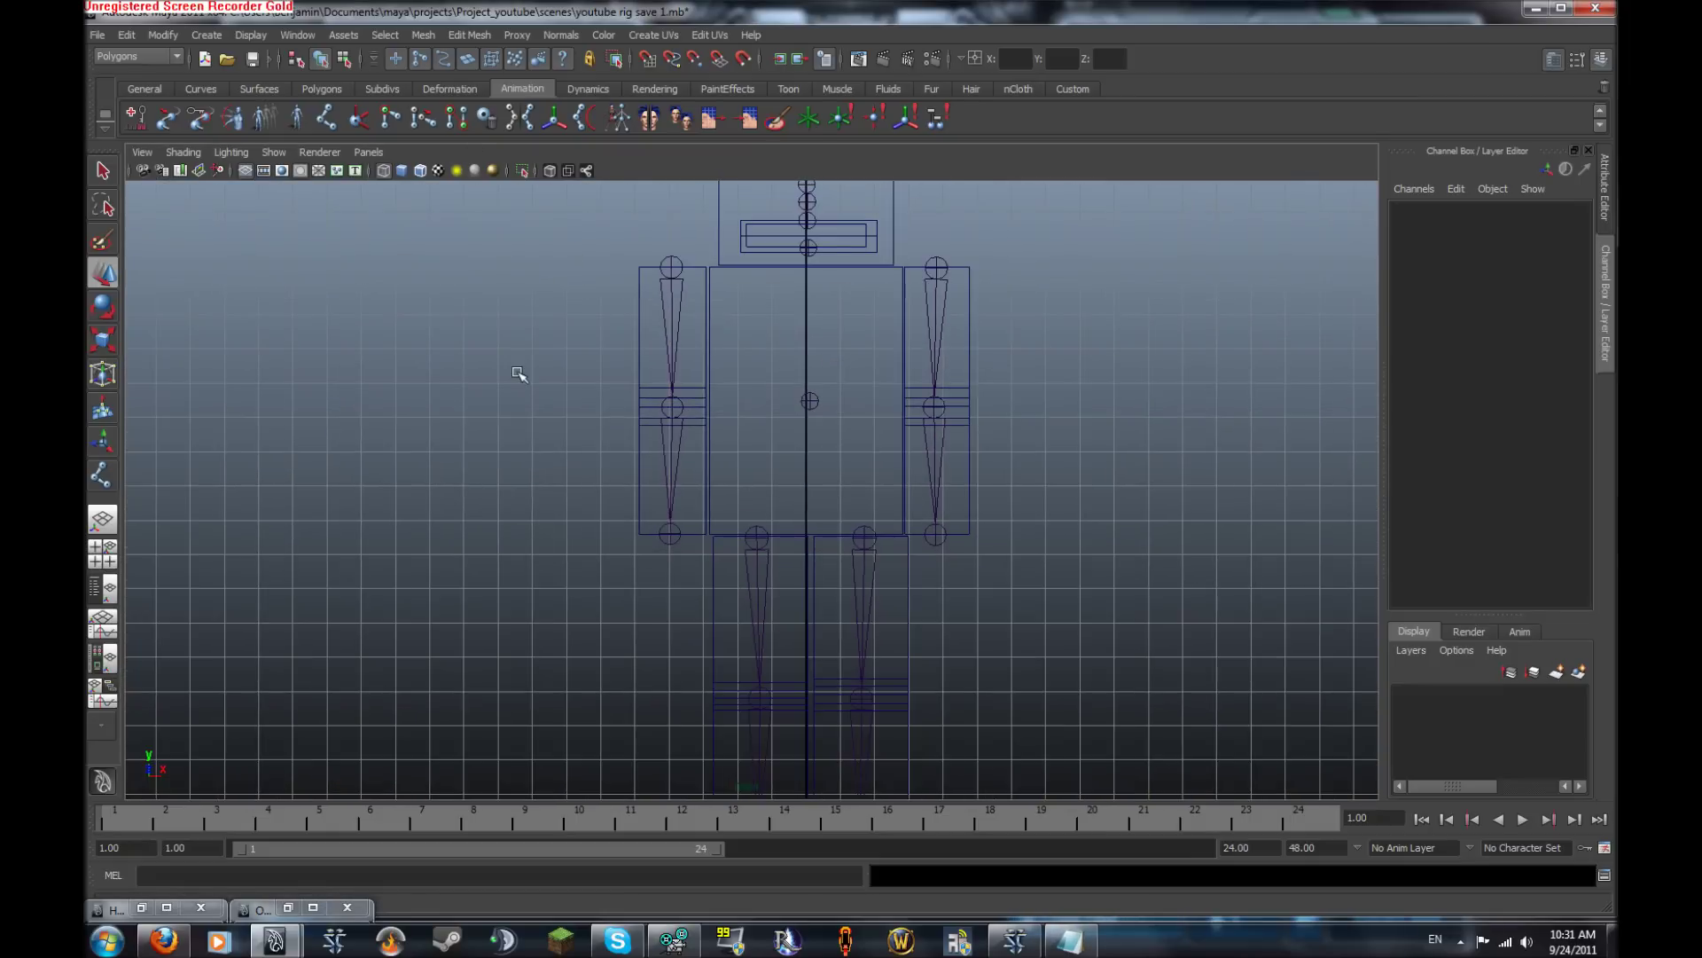
{"action": "left_click", "coordinate": [365, 124]}
{"action": "left_click", "coordinate": [672, 266]}
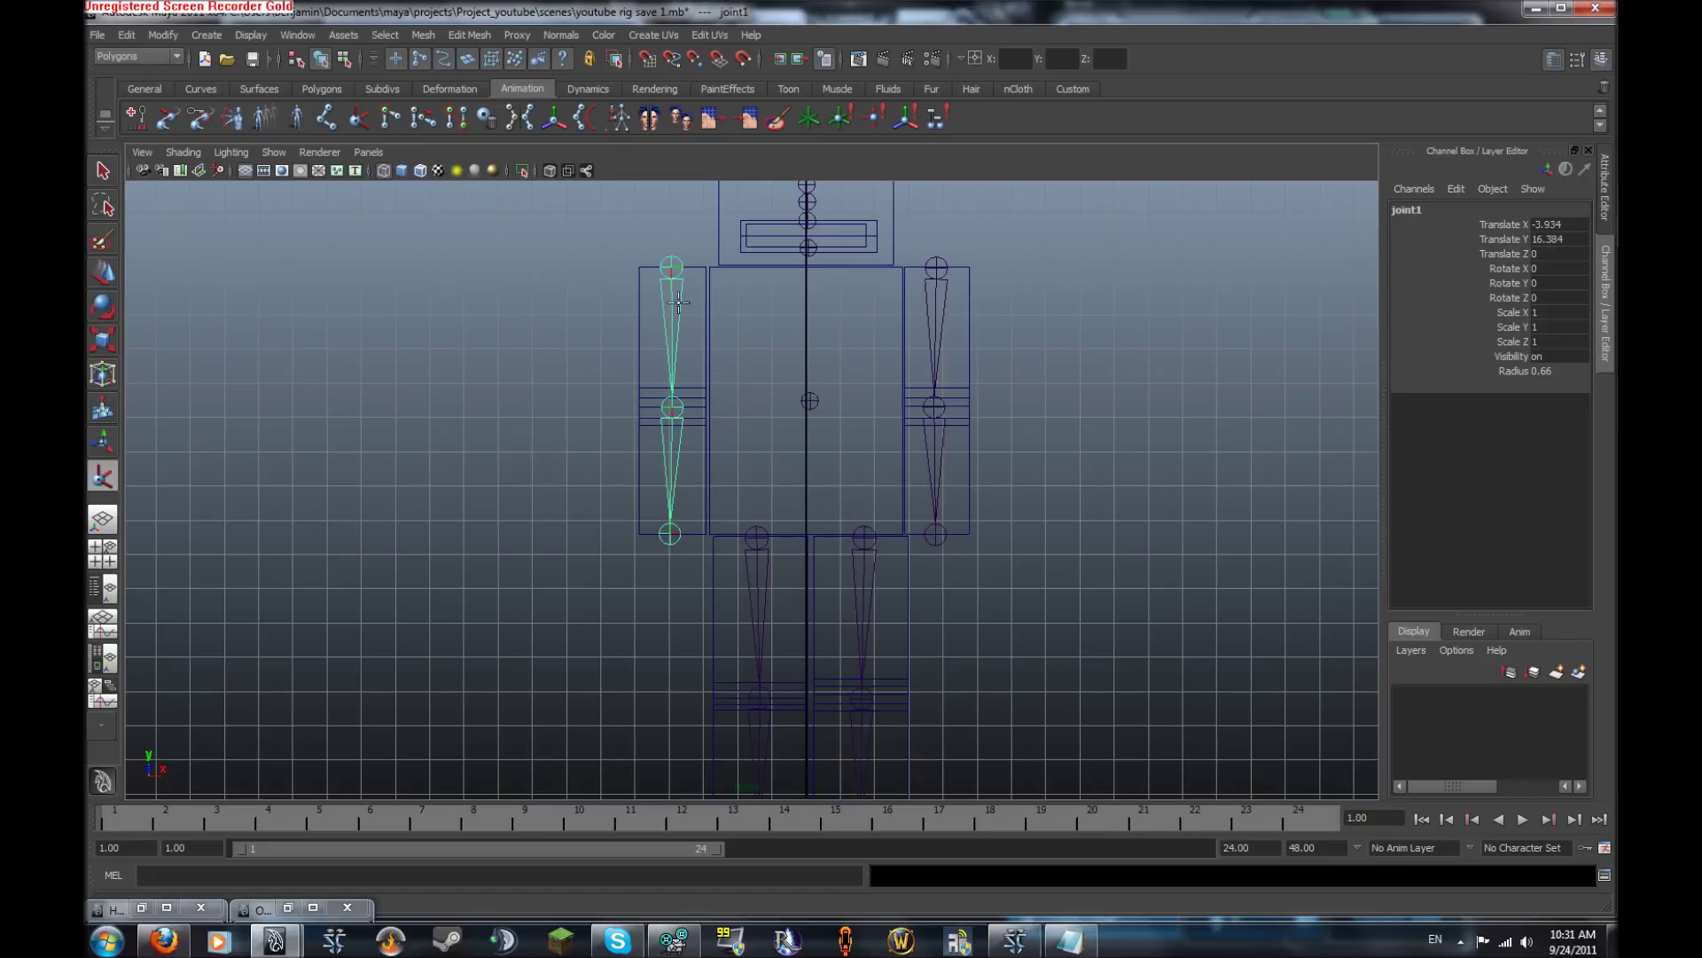
{"action": "left_click", "coordinate": [671, 533]}
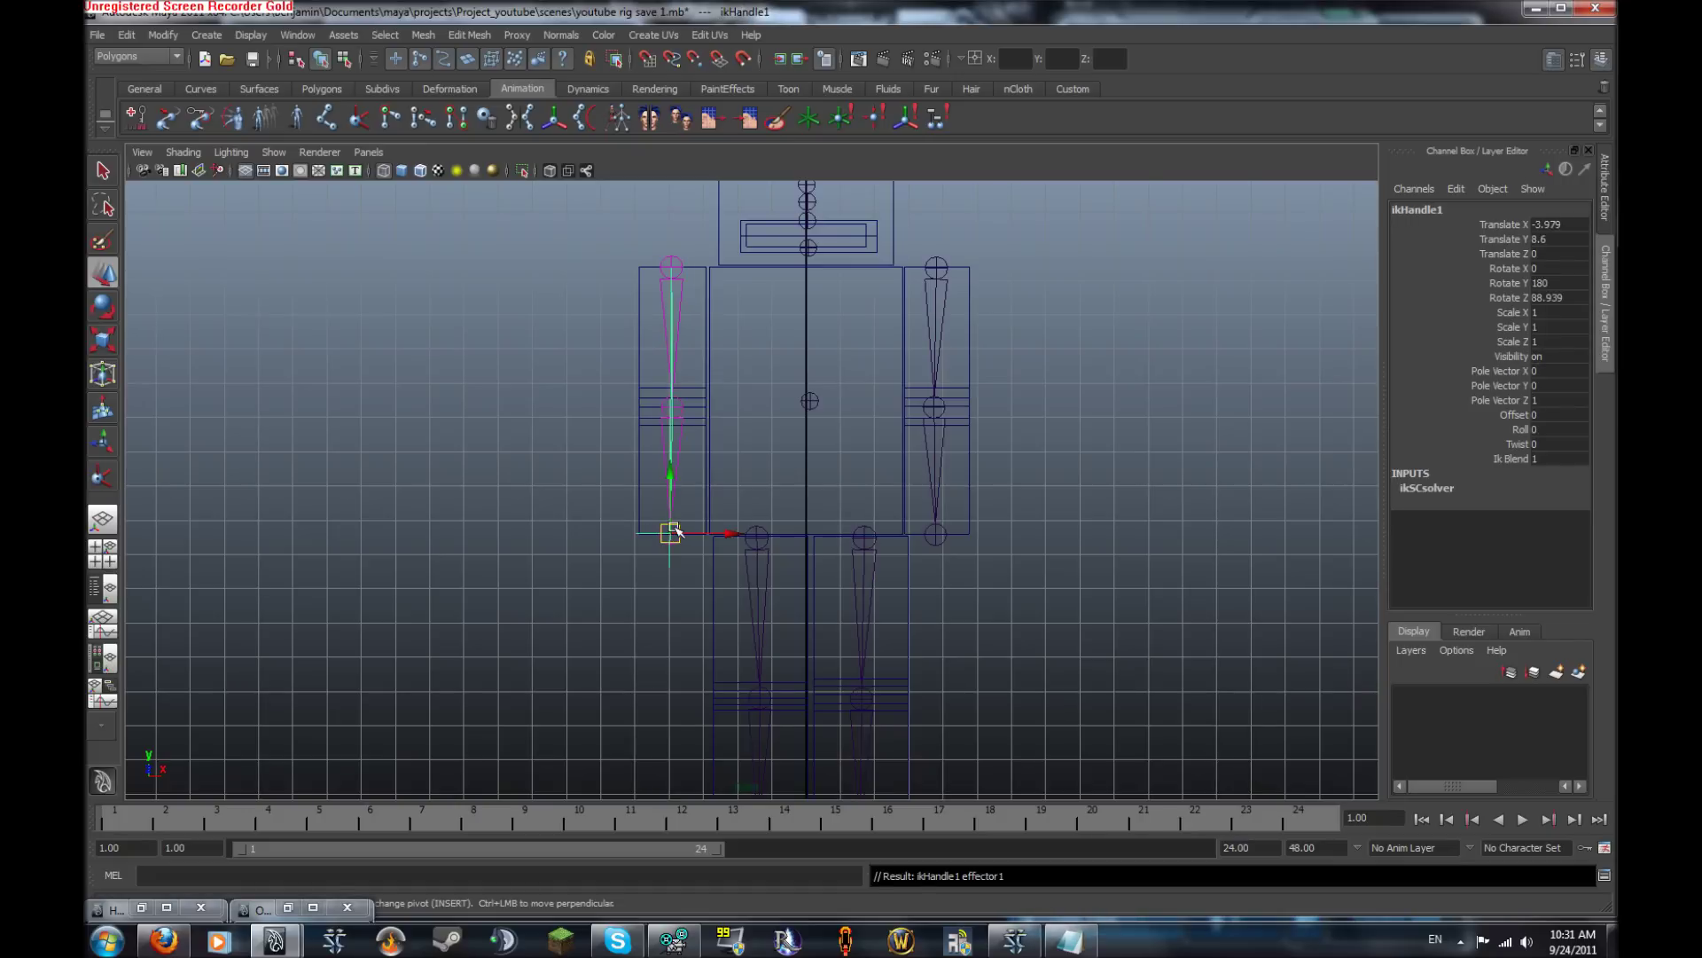
Test the right arm's IK handle by moving it well away from the body, and undo the move
{"action": "scroll", "coordinate": [674, 530], "scroll_direction": "down", "scroll_amount": 2}
{"action": "key", "text": "space"}
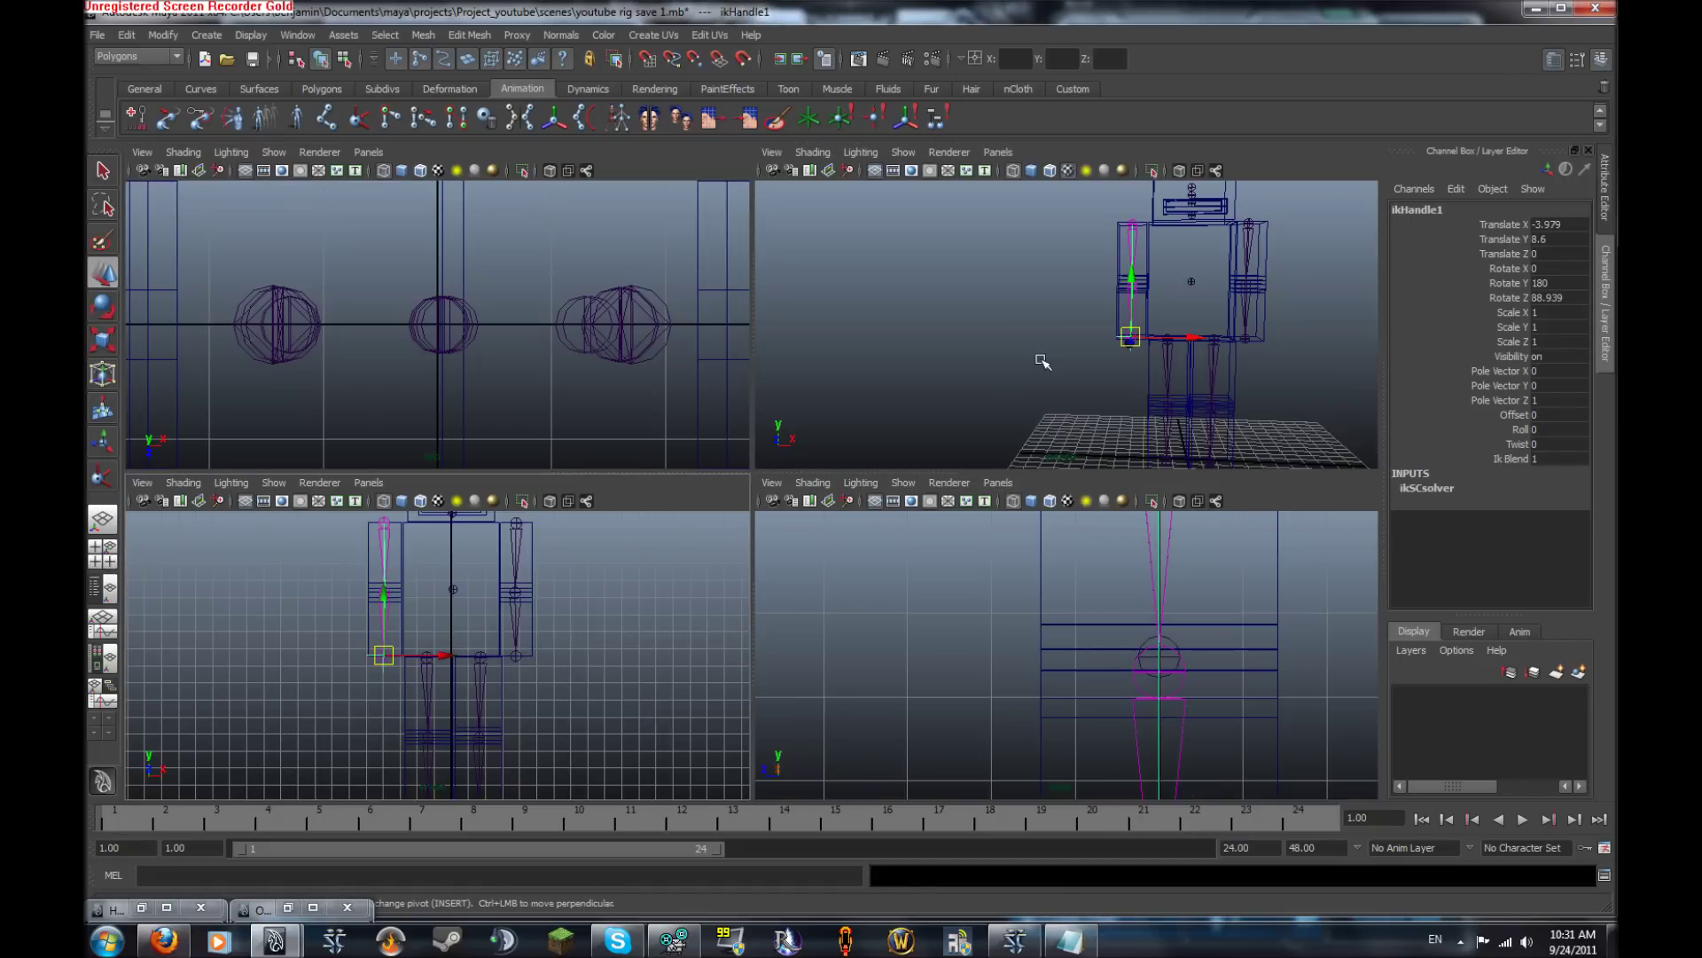
{"action": "key", "text": "space"}
{"action": "middle_click_drag", "start_coordinate": [1042, 361], "coordinate": [946, 347], "text": "alt"}
{"action": "left_click_drag", "start_coordinate": [946, 348], "coordinate": [1026, 444], "text": "alt"}
{"action": "middle_click_drag", "start_coordinate": [1026, 444], "coordinate": [1168, 496], "text": "alt"}
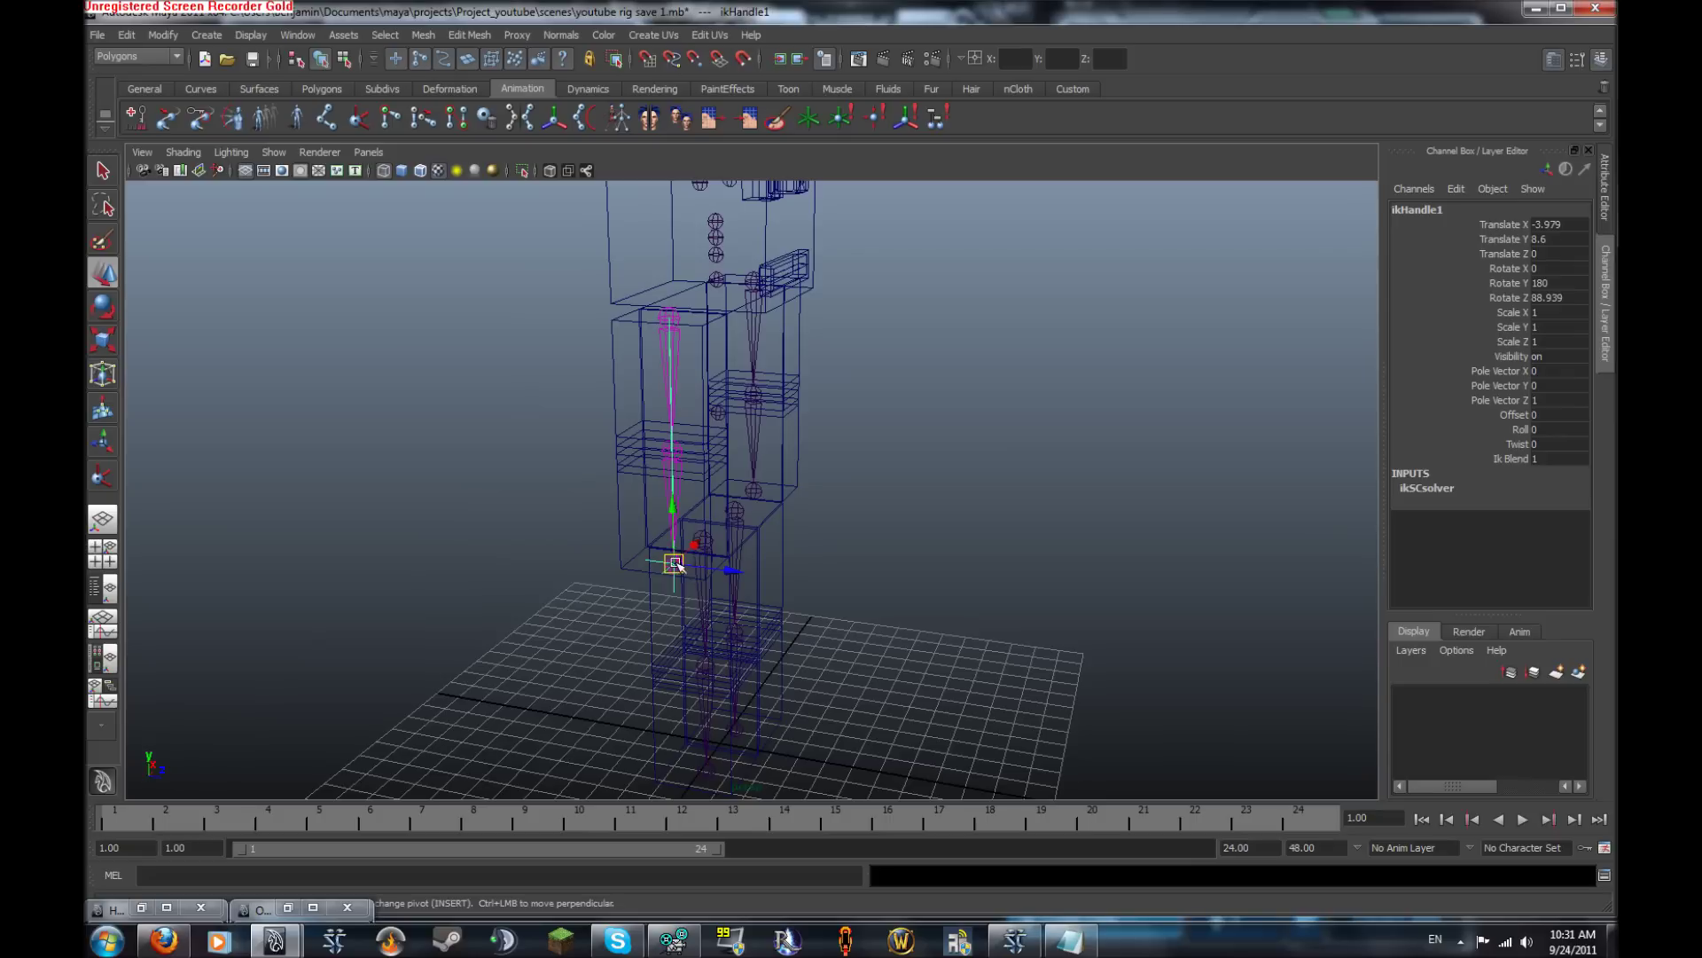
{"action": "left_click_drag", "start_coordinate": [676, 564], "coordinate": [1375, 619]}
{"action": "key", "text": "ctrl+z"}
Test moving the left arm's hand-end joint, which has no IK handle, and undo the move
{"action": "left_click_drag", "start_coordinate": [954, 441], "coordinate": [859, 430], "text": "alt"}
{"action": "middle_click_drag", "start_coordinate": [859, 429], "coordinate": [674, 363], "text": "alt"}
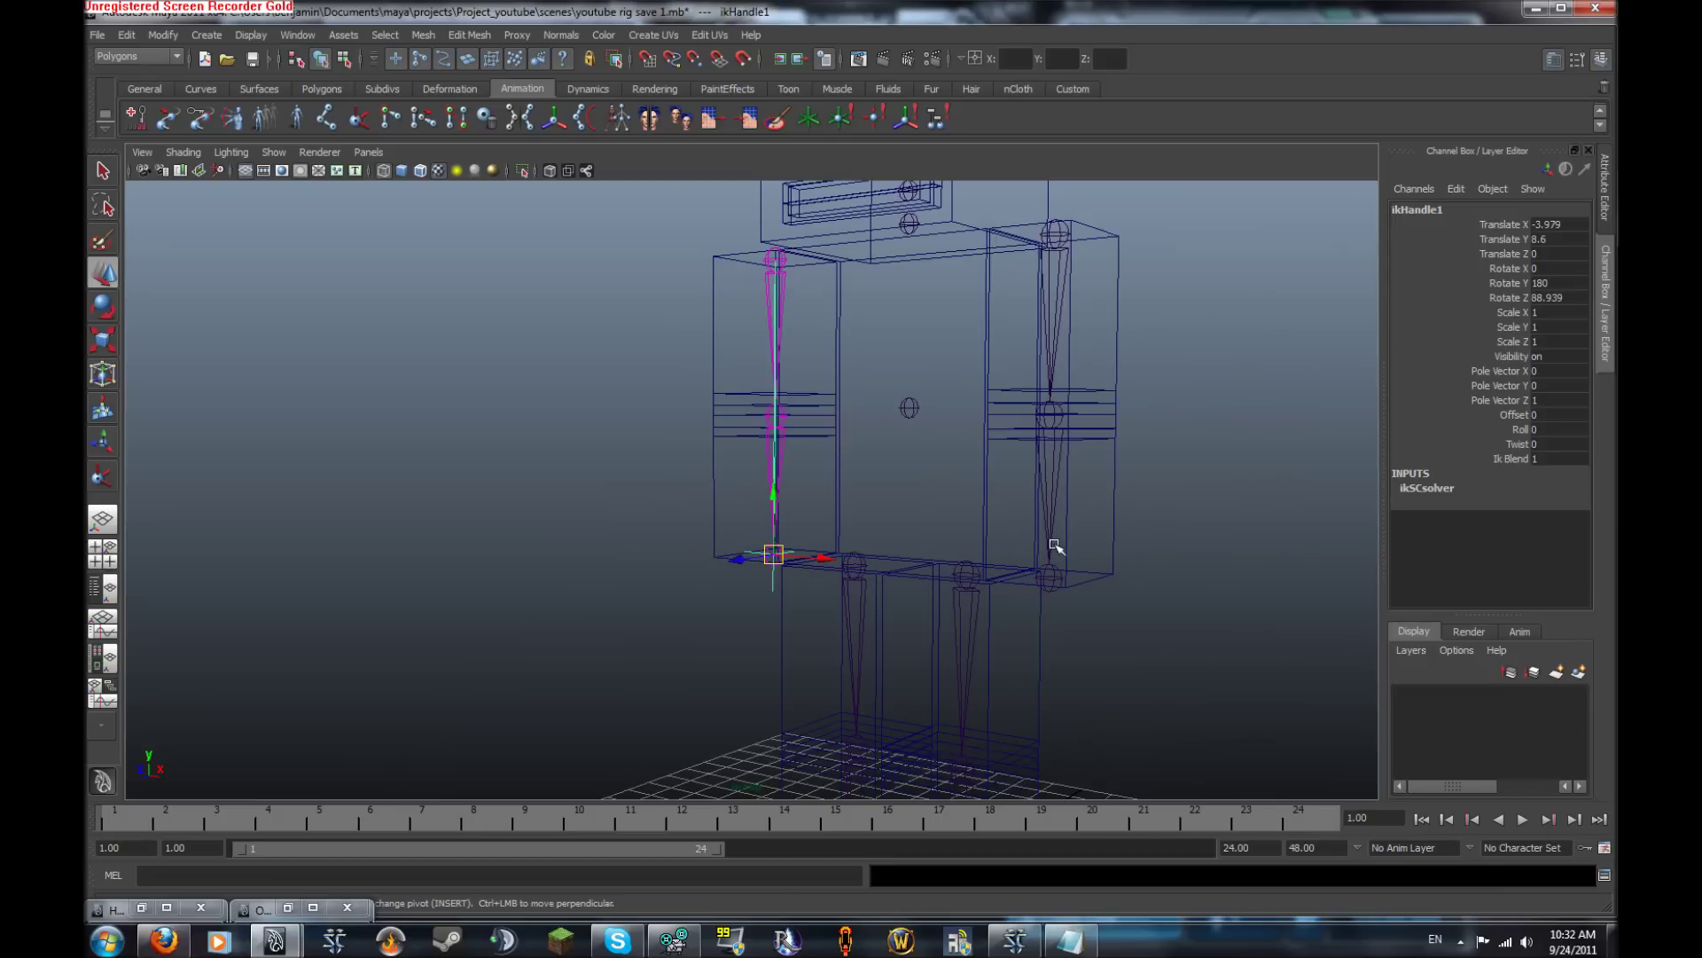
{"action": "left_click", "coordinate": [1049, 578]}
{"action": "left_click_drag", "start_coordinate": [1049, 579], "coordinate": [657, 617]}
{"action": "key", "text": "ctrl+z"}
Create an IK handle on the character's left arm in the front view, from the shoulder joint to the hand-end joint
{"action": "key", "text": "space"}
{"action": "key", "text": "space"}
{"action": "middle_click_drag", "start_coordinate": [260, 652], "coordinate": [136, 652], "text": "alt"}
{"action": "left_click", "coordinate": [103, 475]}
{"action": "left_click", "coordinate": [763, 226]}
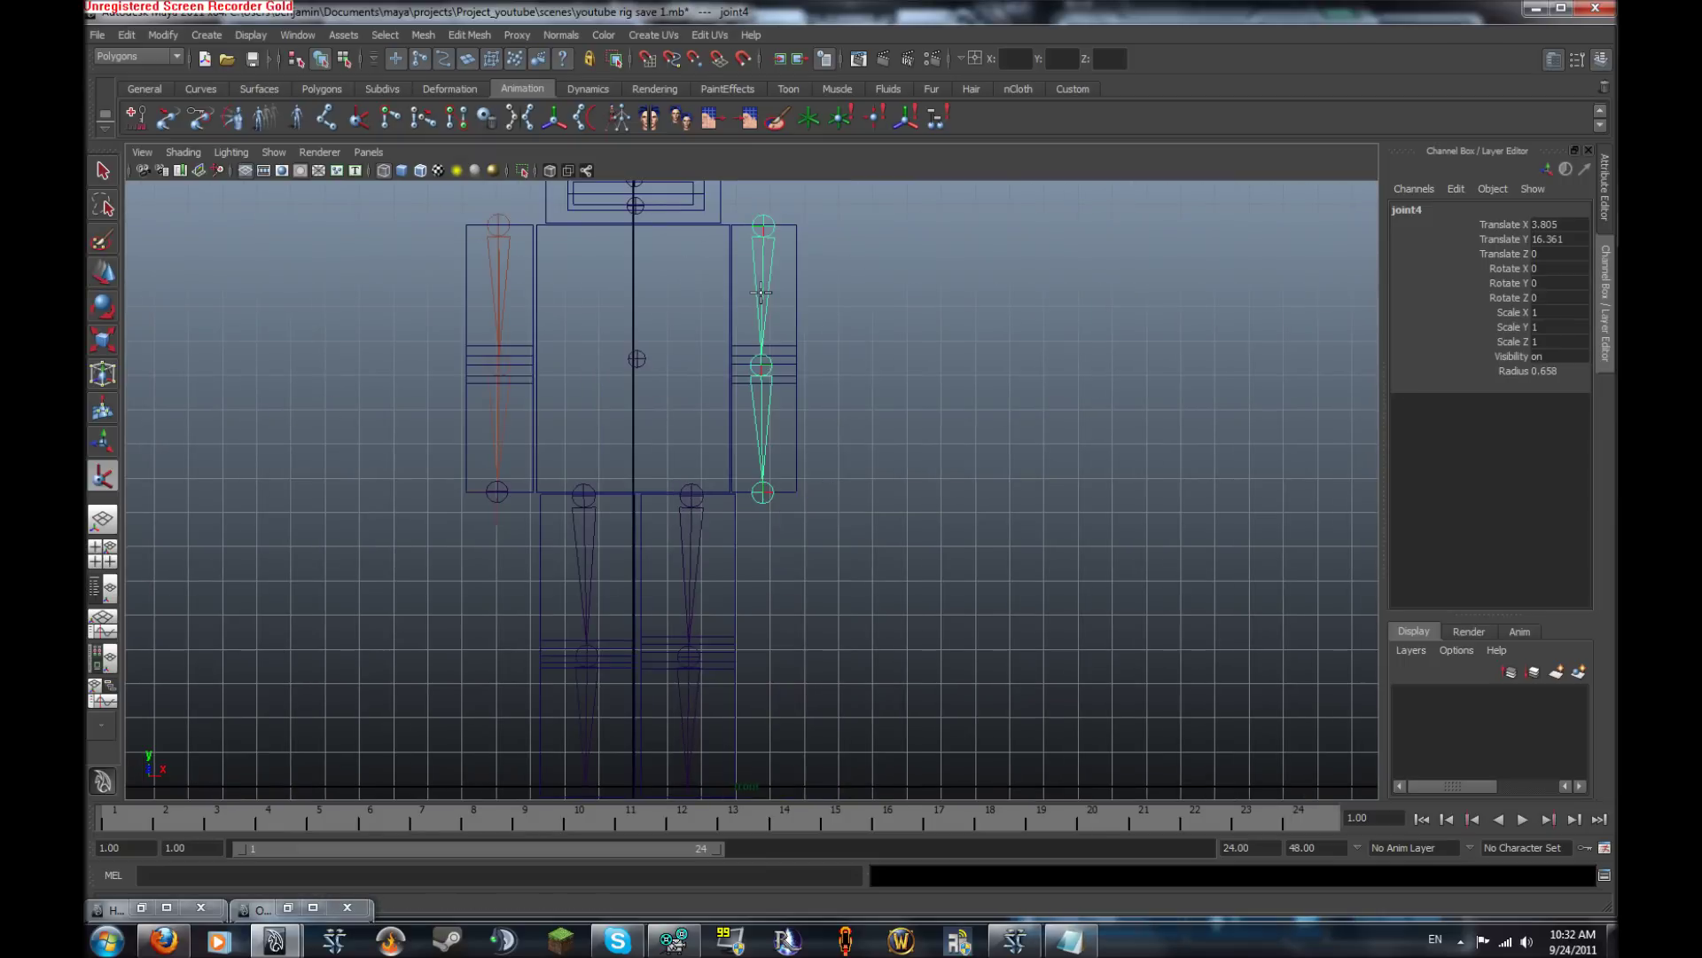
{"action": "left_click", "coordinate": [763, 496]}
Create an IK handle on the character's left leg, from the hip joint to the foot joint
{"action": "key", "text": "y"}
{"action": "left_click", "coordinate": [691, 495]}
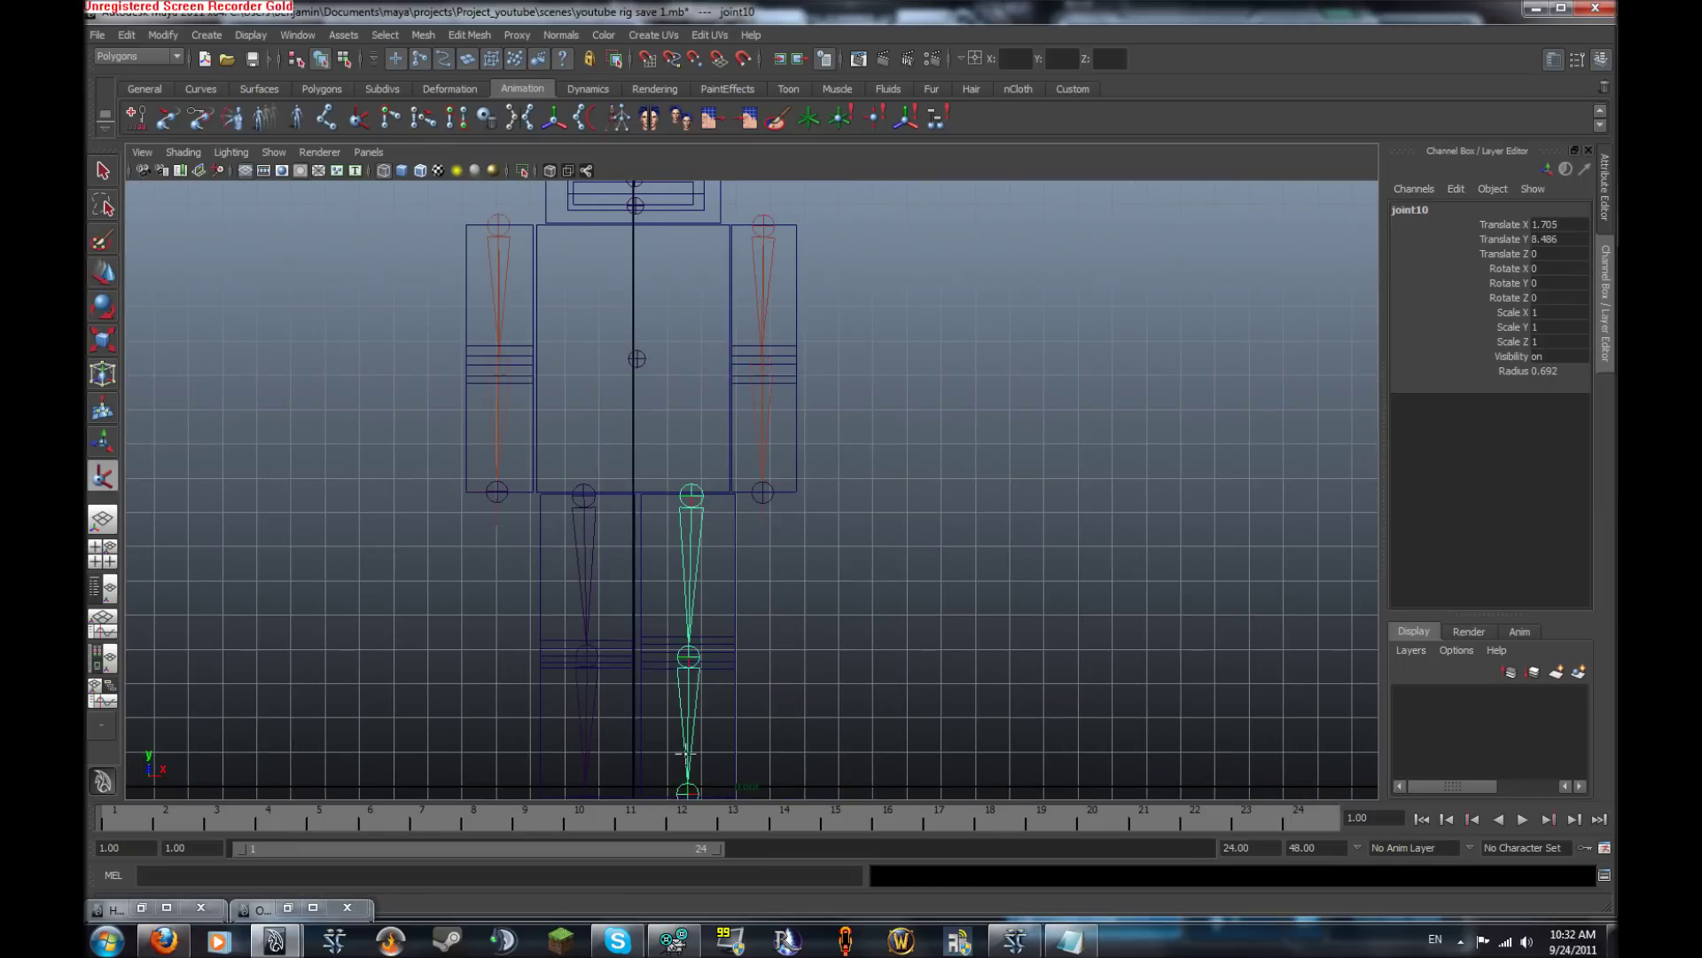
{"action": "left_click", "coordinate": [687, 793]}
{"action": "middle_click_drag", "start_coordinate": [689, 655], "coordinate": [702, 524], "text": "alt"}
Create an IK handle on the character's right leg, from the hip joint to the foot joint
{"action": "key", "text": "y"}
{"action": "left_click", "coordinate": [595, 366]}
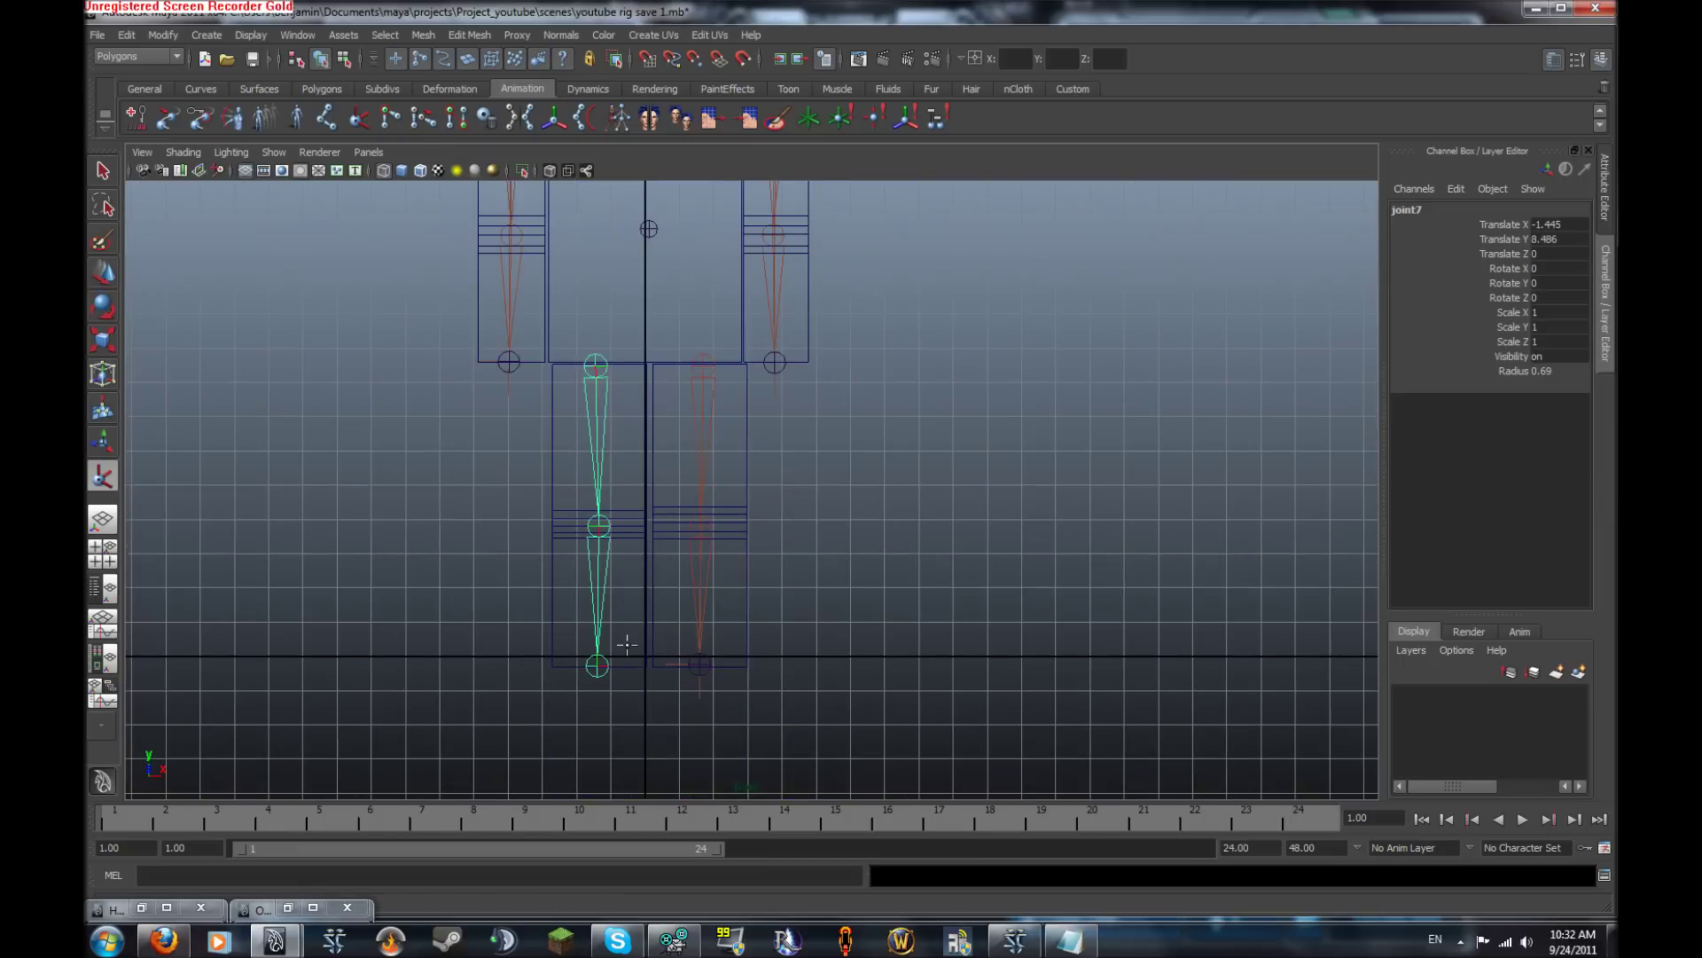
{"action": "left_click", "coordinate": [599, 674]}
Check the single joints of the torso, lower face and hair by selecting them in turn, and clear the selection
{"action": "middle_click_drag", "start_coordinate": [677, 209], "coordinate": [722, 562], "text": "alt"}
{"action": "left_click_drag", "start_coordinate": [610, 571], "coordinate": [768, 635]}
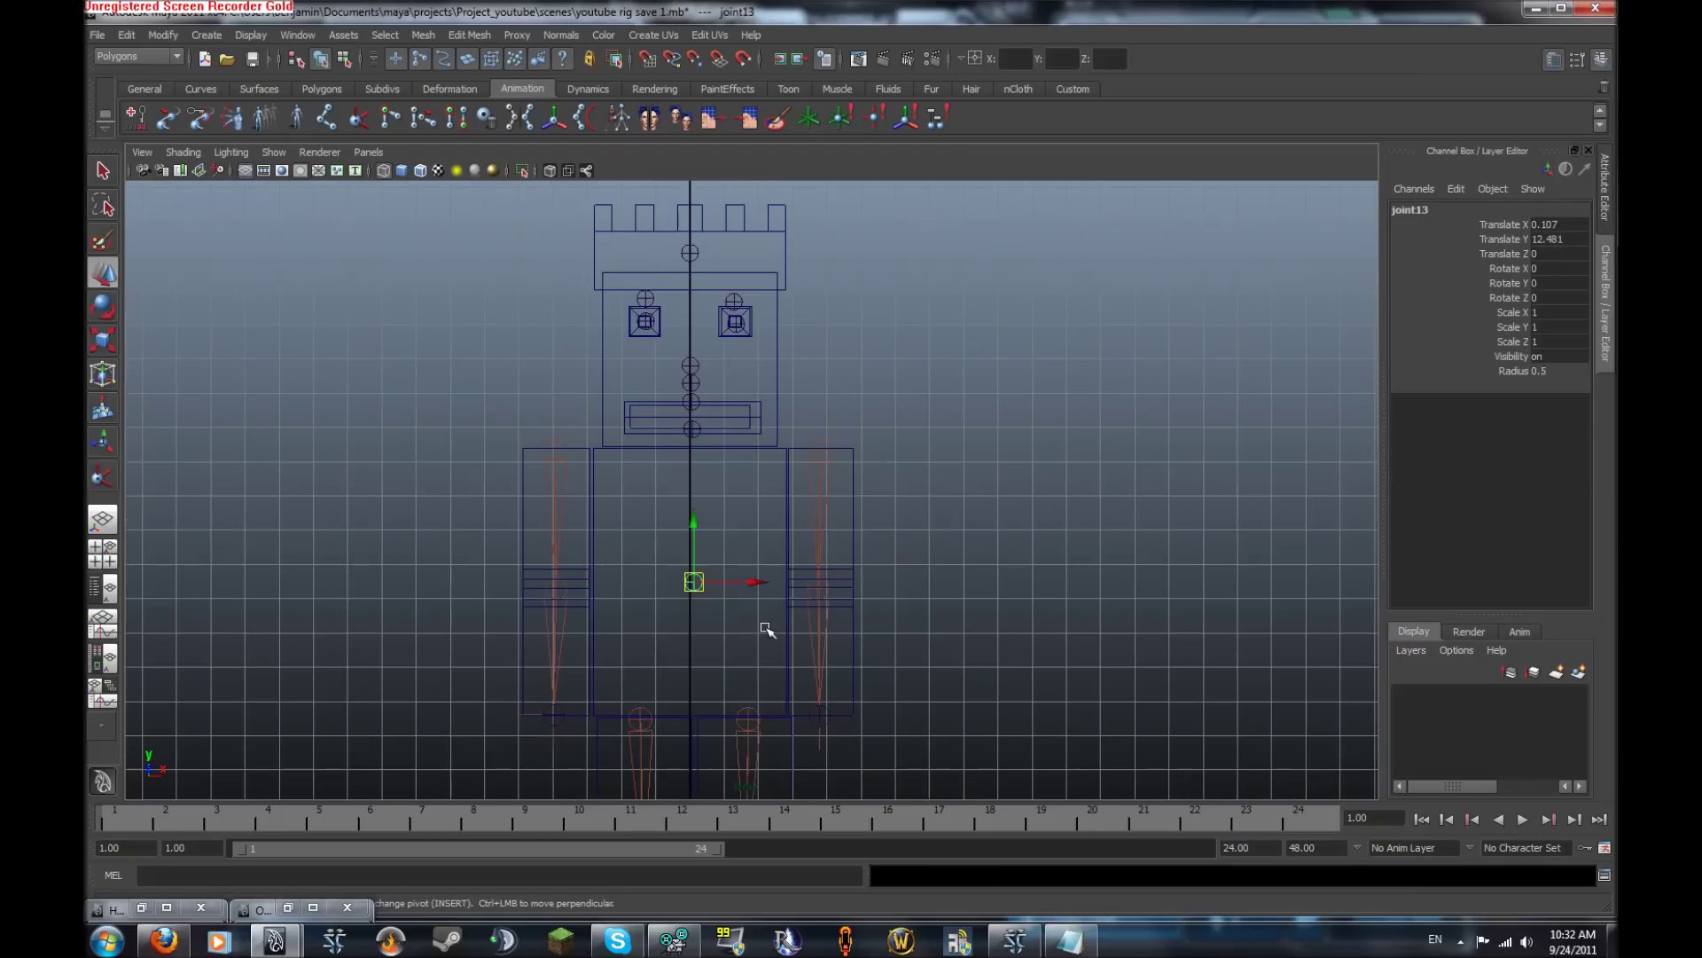
{"action": "left_click_drag", "start_coordinate": [692, 378], "coordinate": [718, 438]}
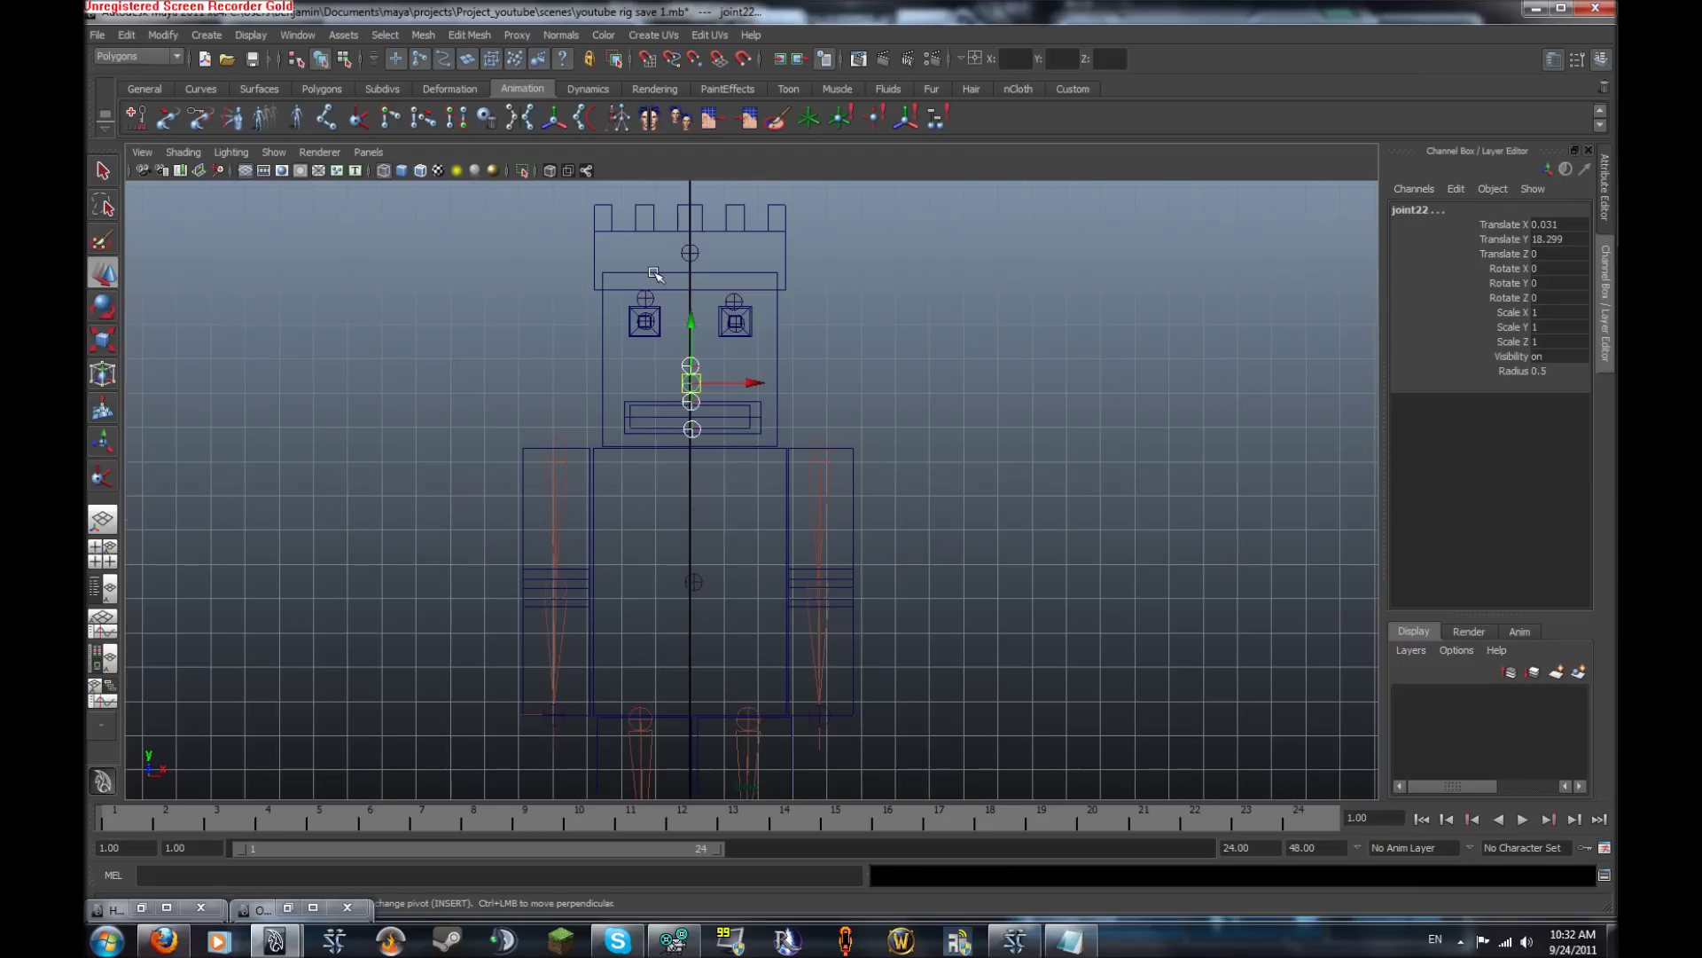
{"action": "left_click", "coordinate": [690, 253]}
{"action": "left_click", "coordinate": [936, 346]}
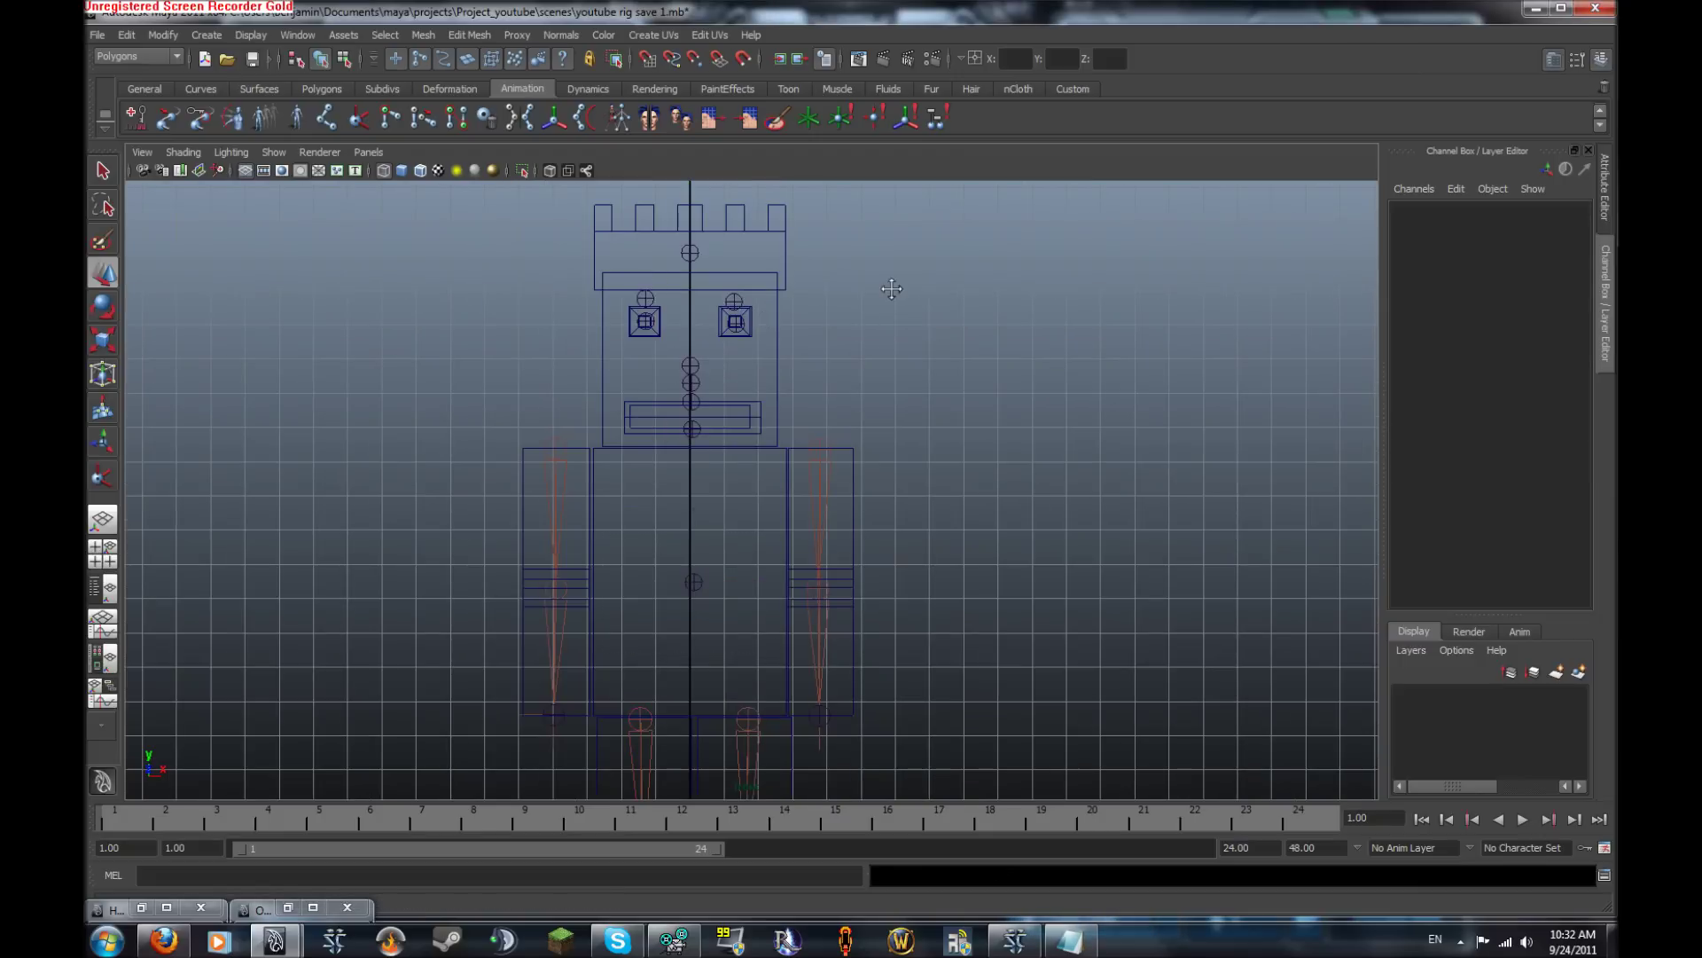
Test moving the right arm's shoulder joint sideways away from the torso, and undo the move
{"action": "middle_click_drag", "start_coordinate": [893, 281], "coordinate": [908, 122], "text": "alt"}
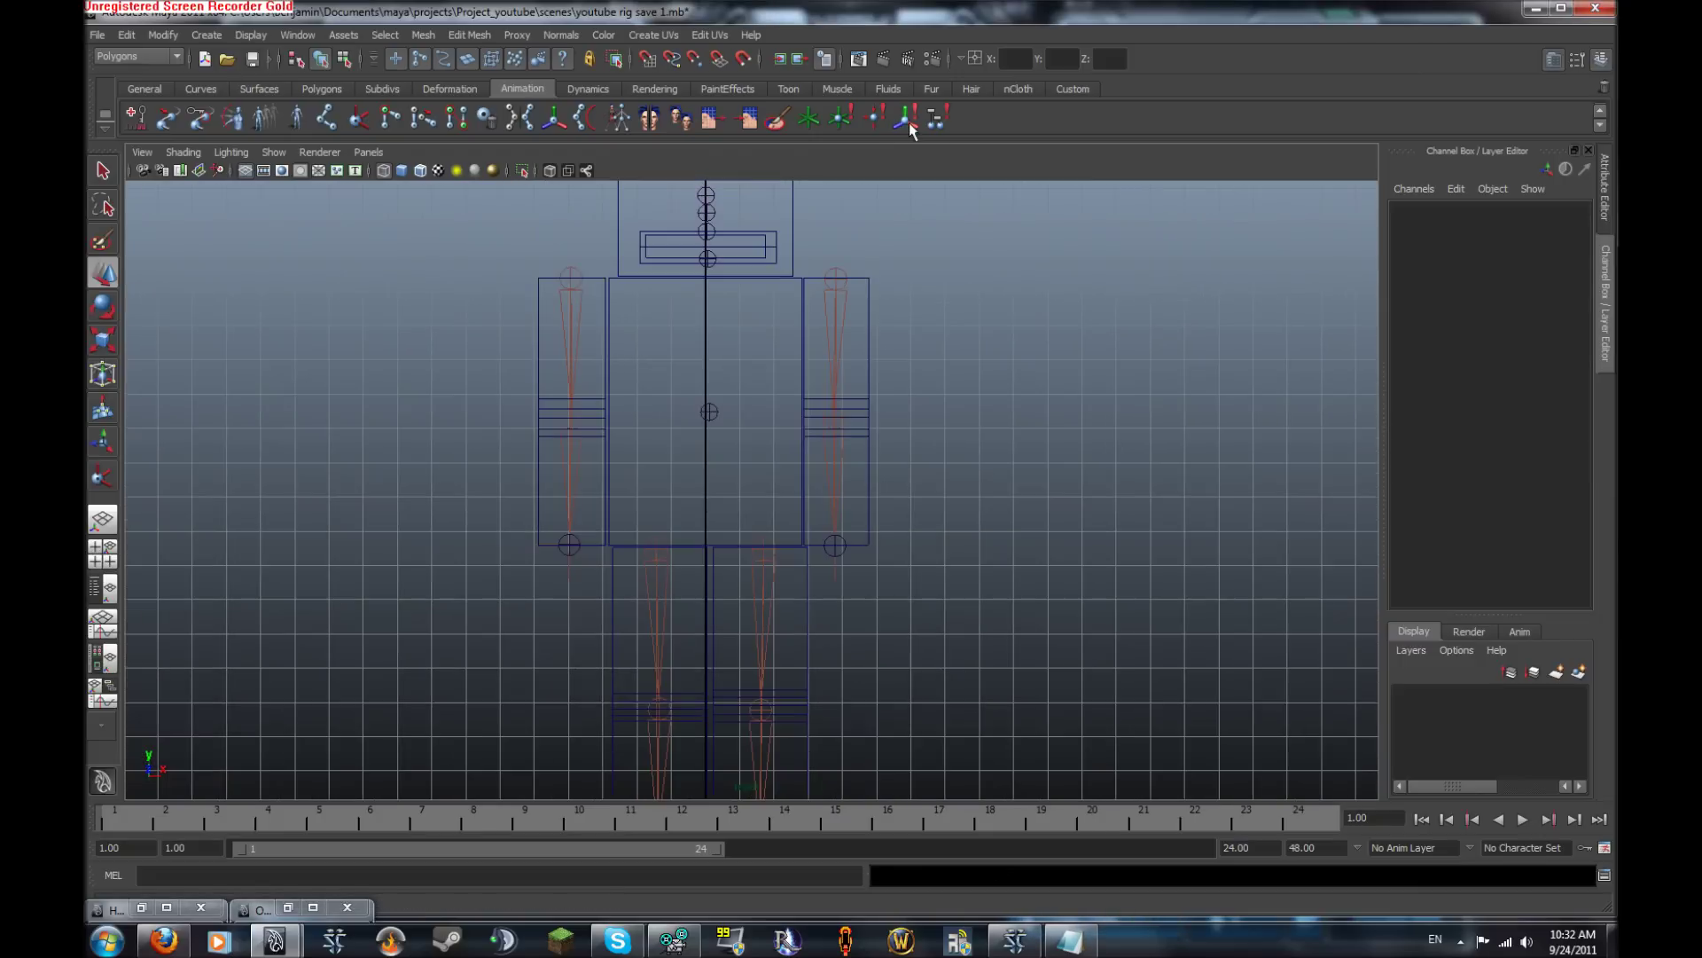
{"action": "left_click", "coordinate": [572, 276]}
{"action": "left_click_drag", "start_coordinate": [623, 280], "coordinate": [209, 280]}
{"action": "key", "text": "ctrl+z"}
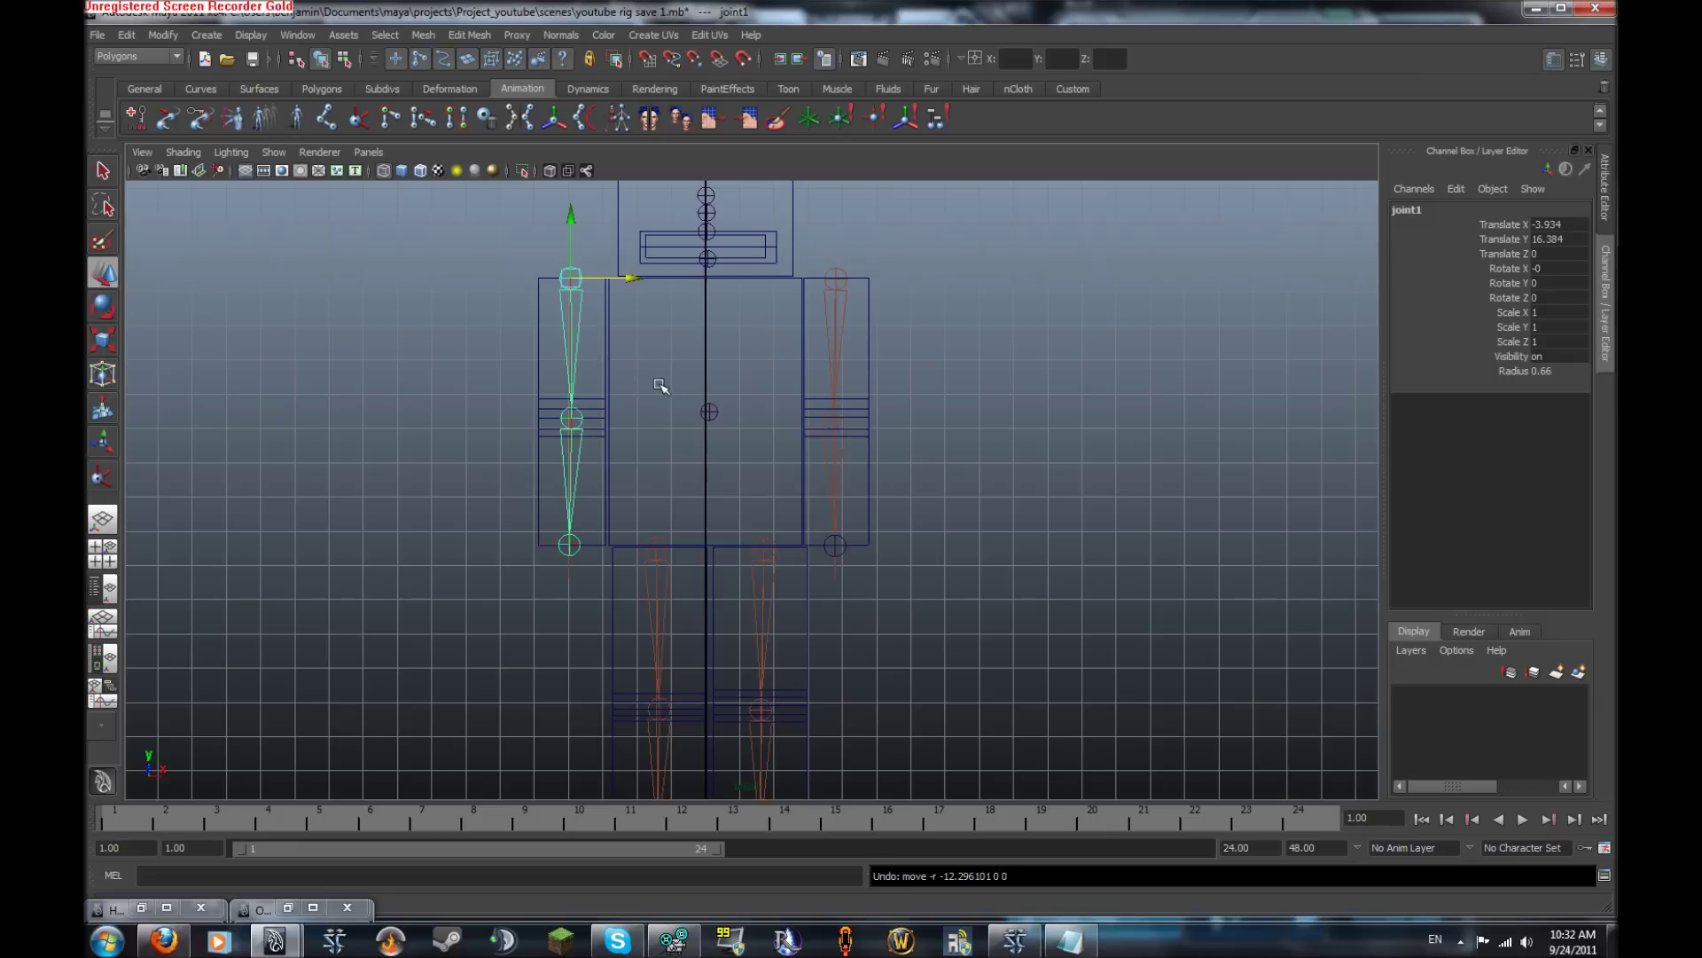
{"action": "left_click", "coordinate": [710, 410]}
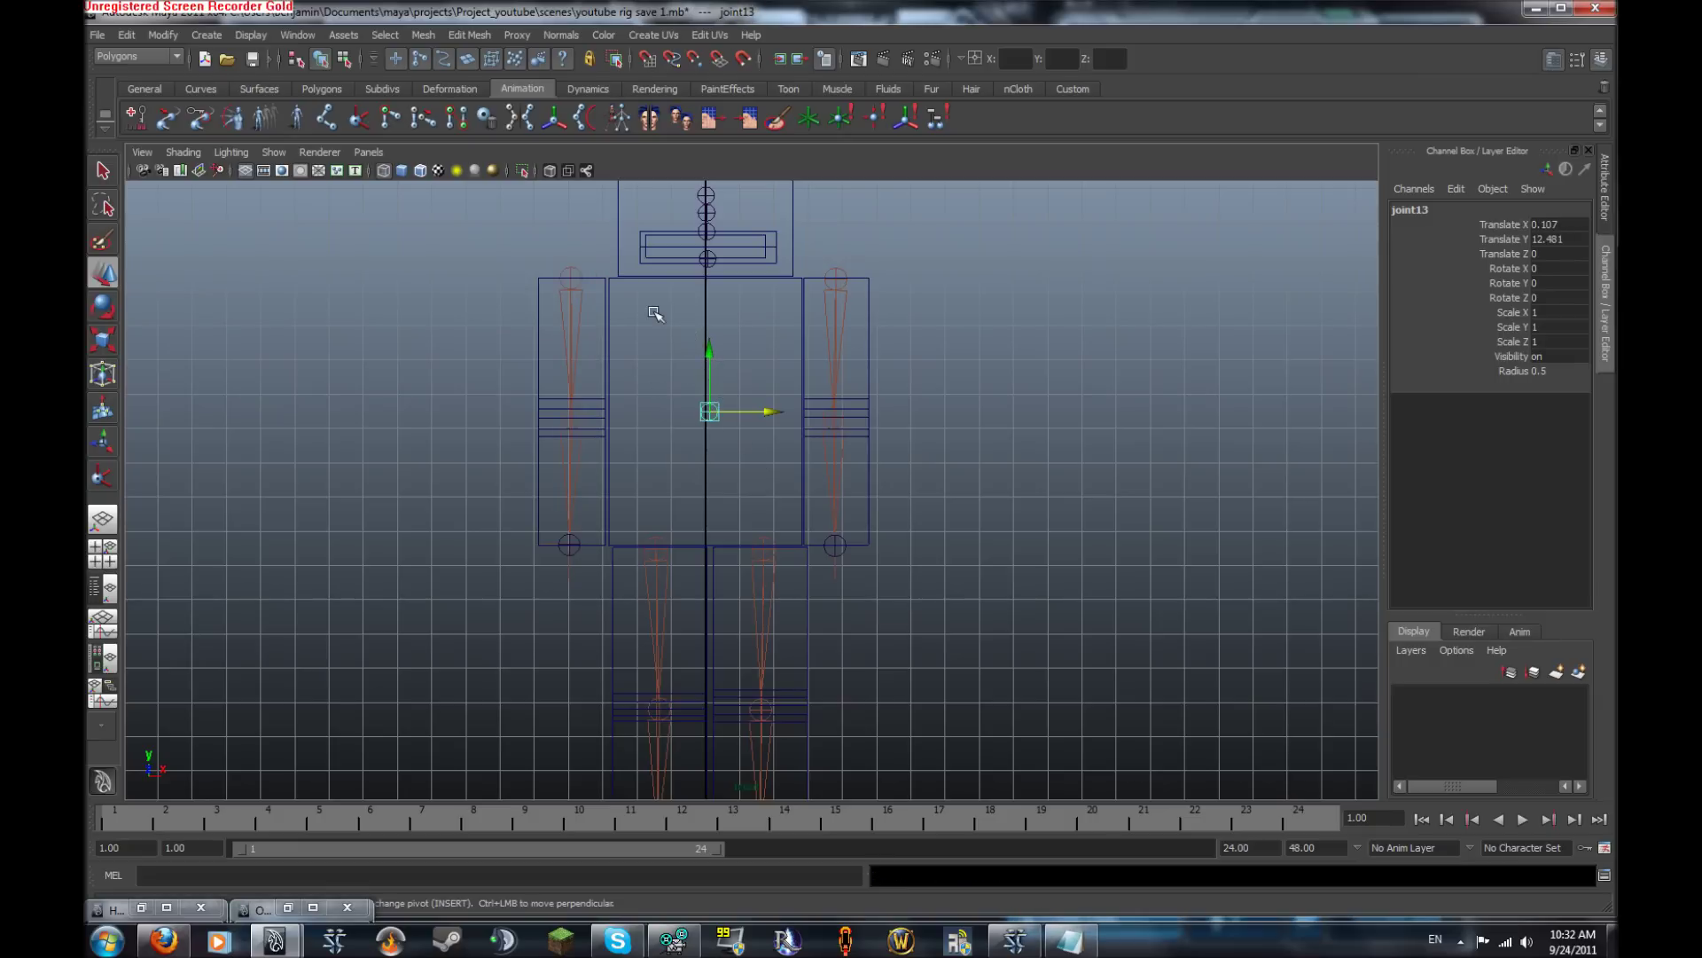
{"action": "scroll", "coordinate": [683, 319], "scroll_direction": "down", "scroll_amount": 4}
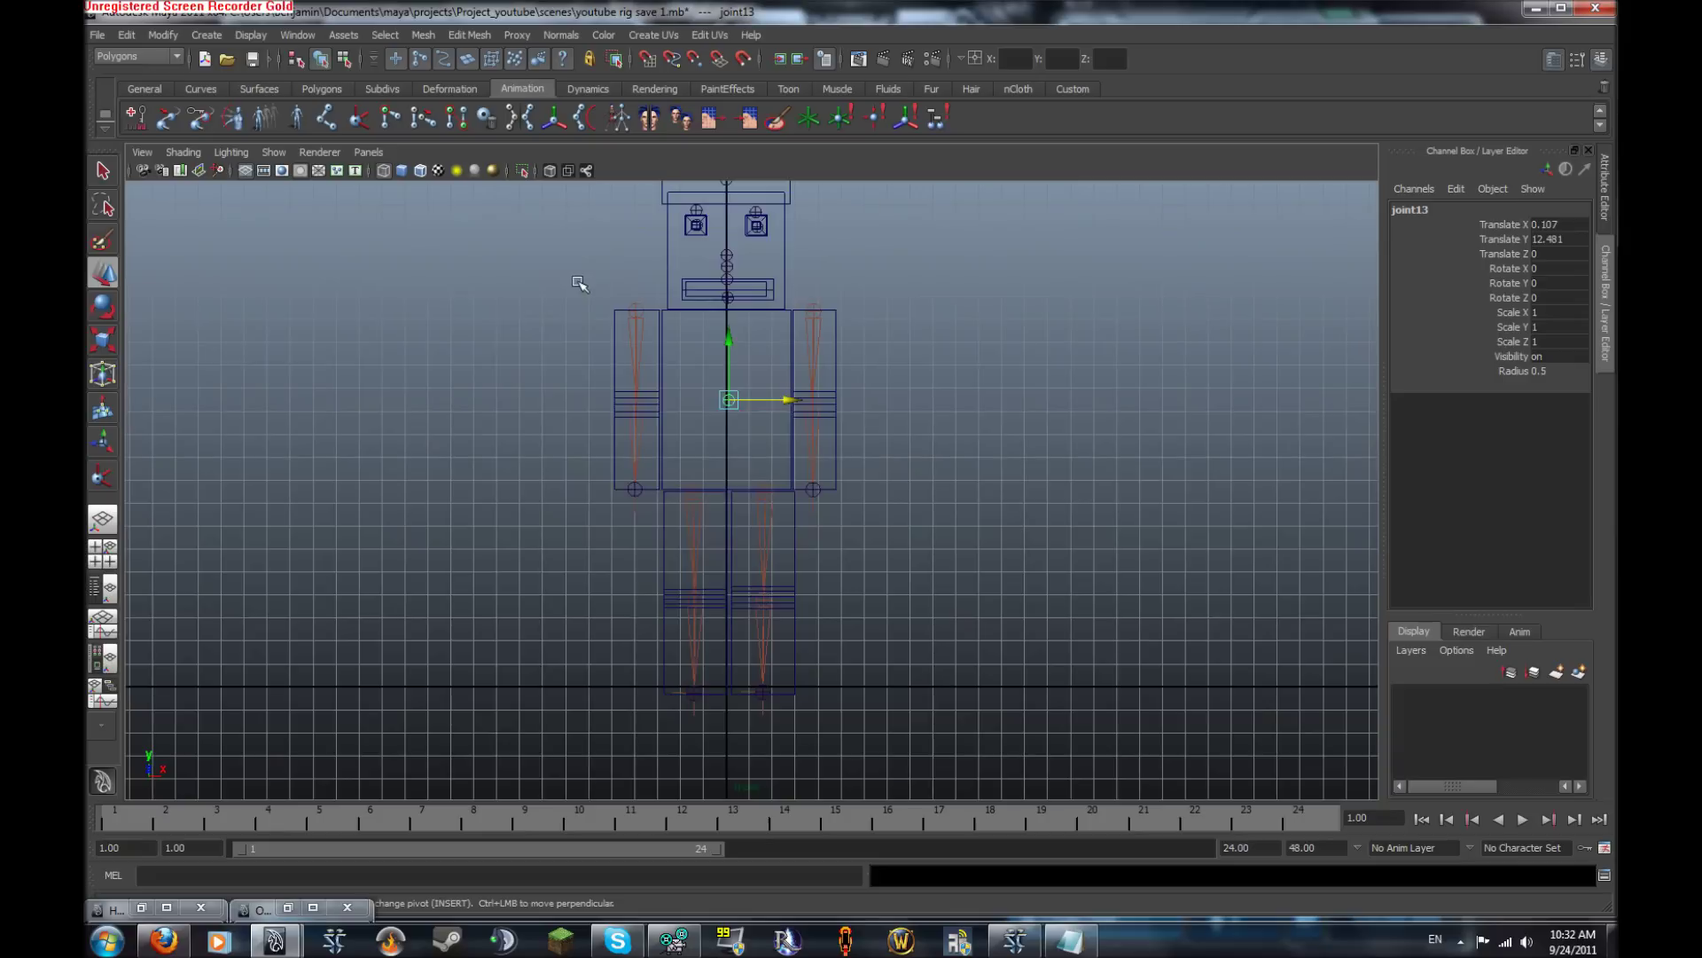
{"action": "middle_click_drag", "start_coordinate": [577, 284], "coordinate": [629, 444], "text": "alt"}
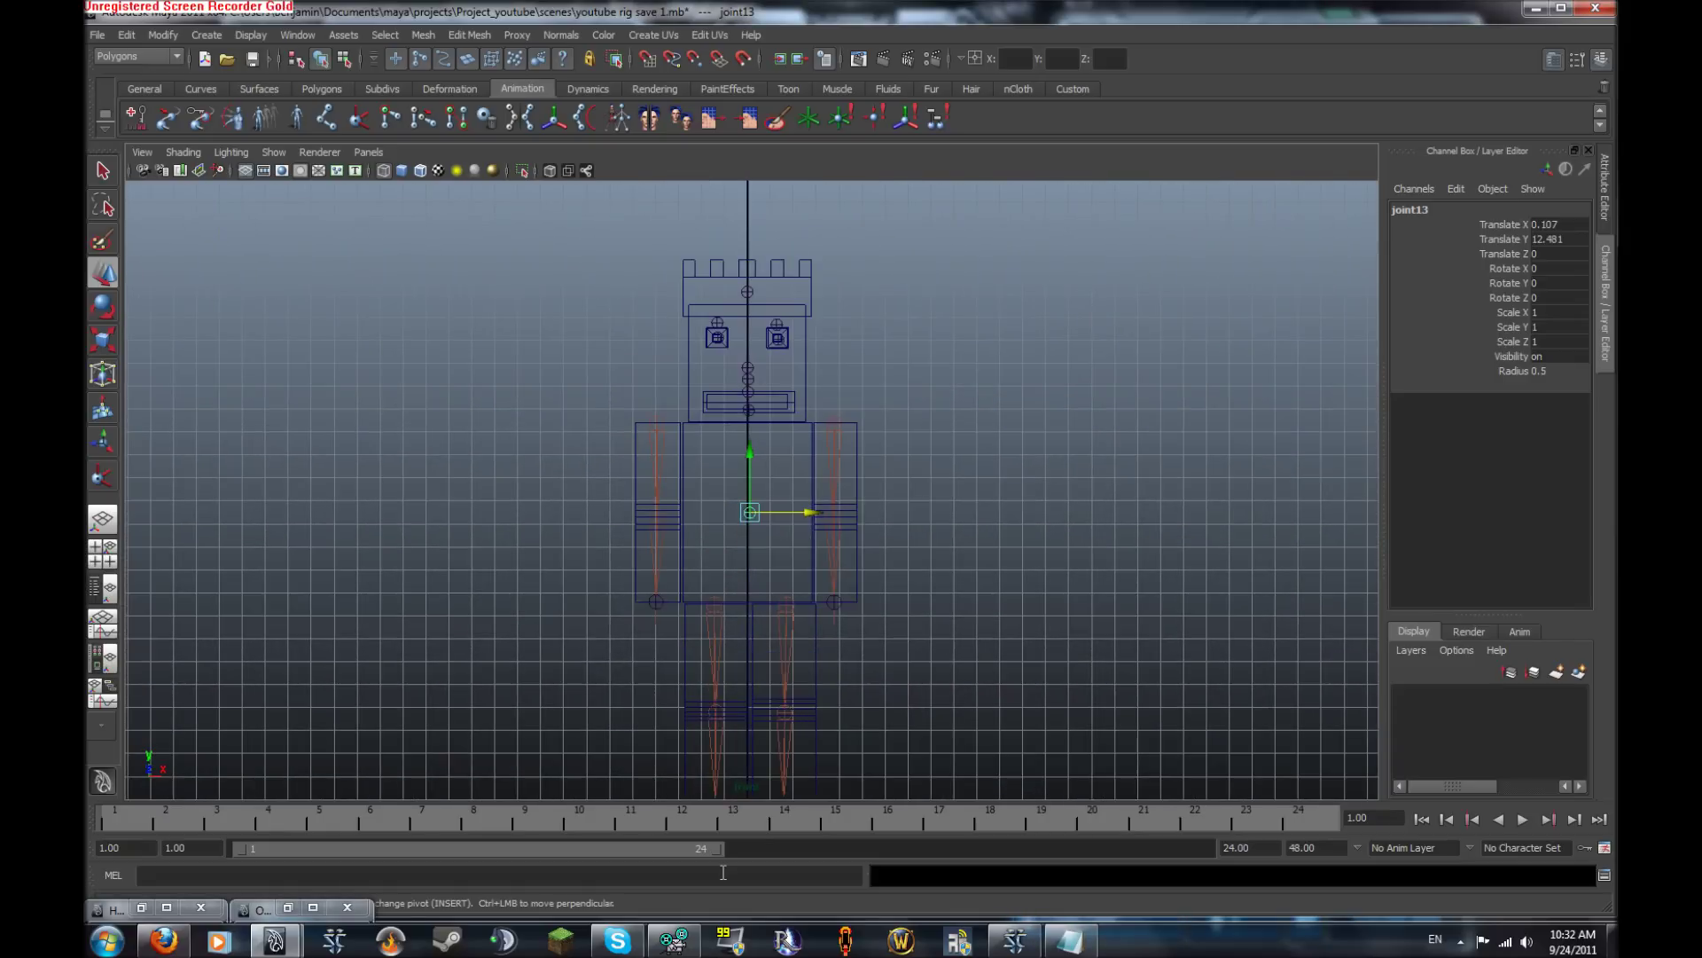
{"action": "left_click", "coordinate": [676, 942]}
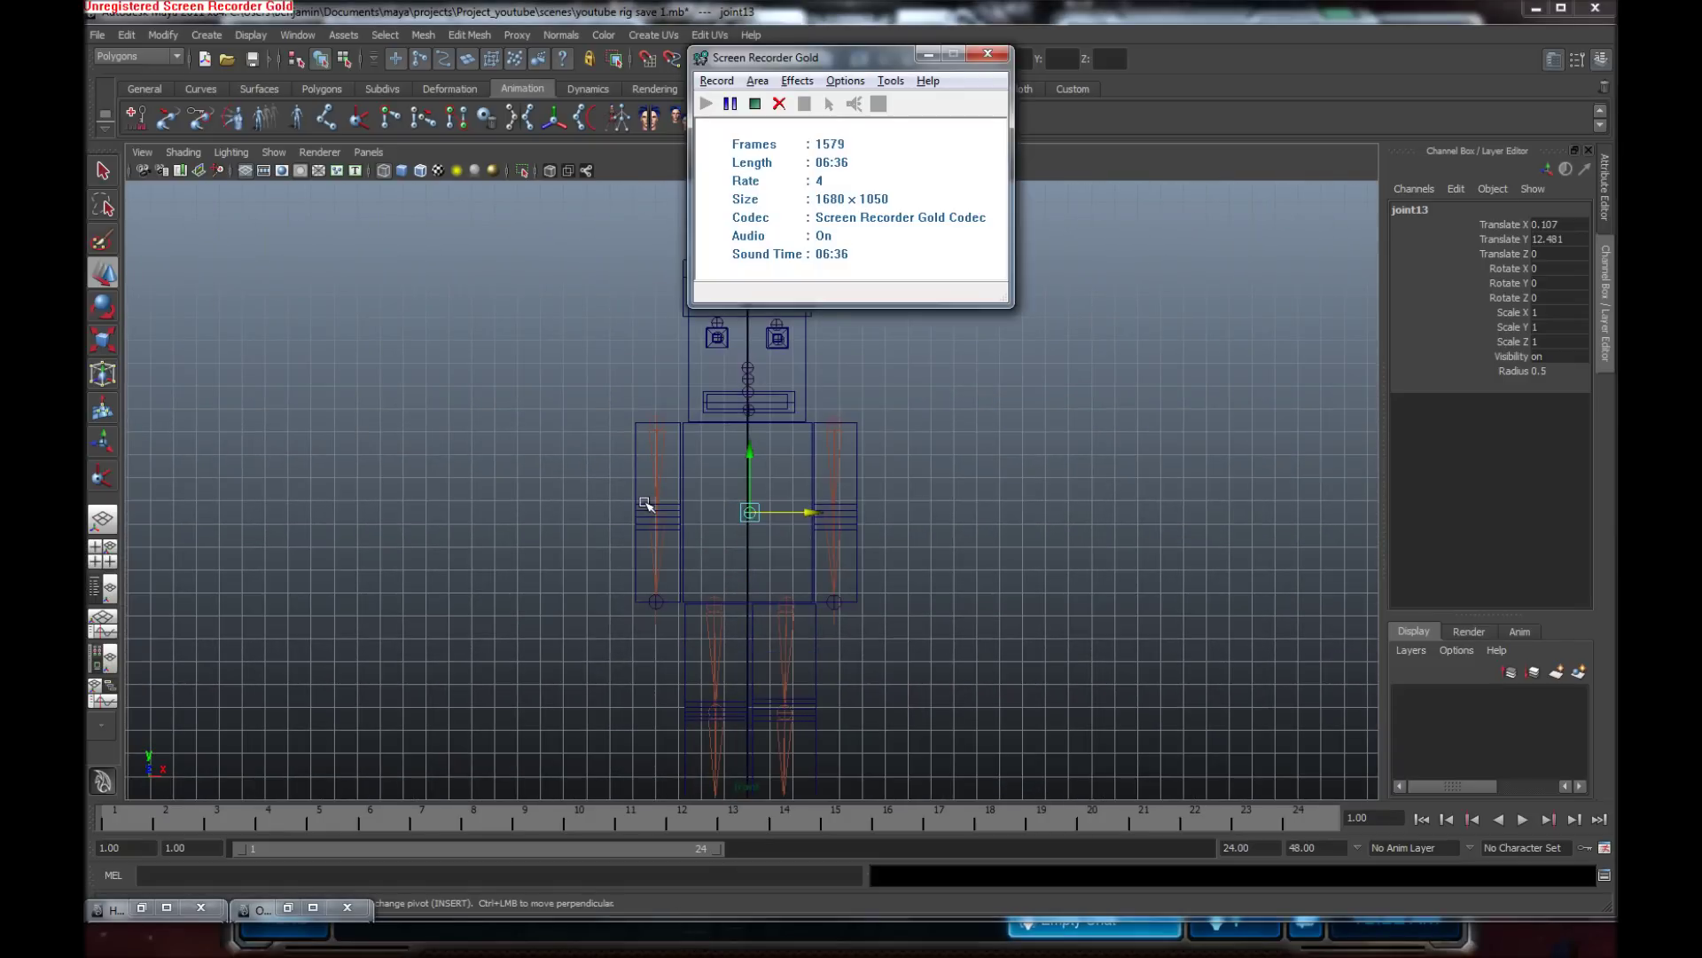
{"action": "mouse_move", "coordinate": [882, 517]}
{"action": "middle_mouse_down", "text": "alt"}
{"action": "mouse_move", "coordinate": [882, 434]}
{"action": "mouse_move", "coordinate": [877, 550]}
{"action": "middle_mouse_up", "text": "alt"}
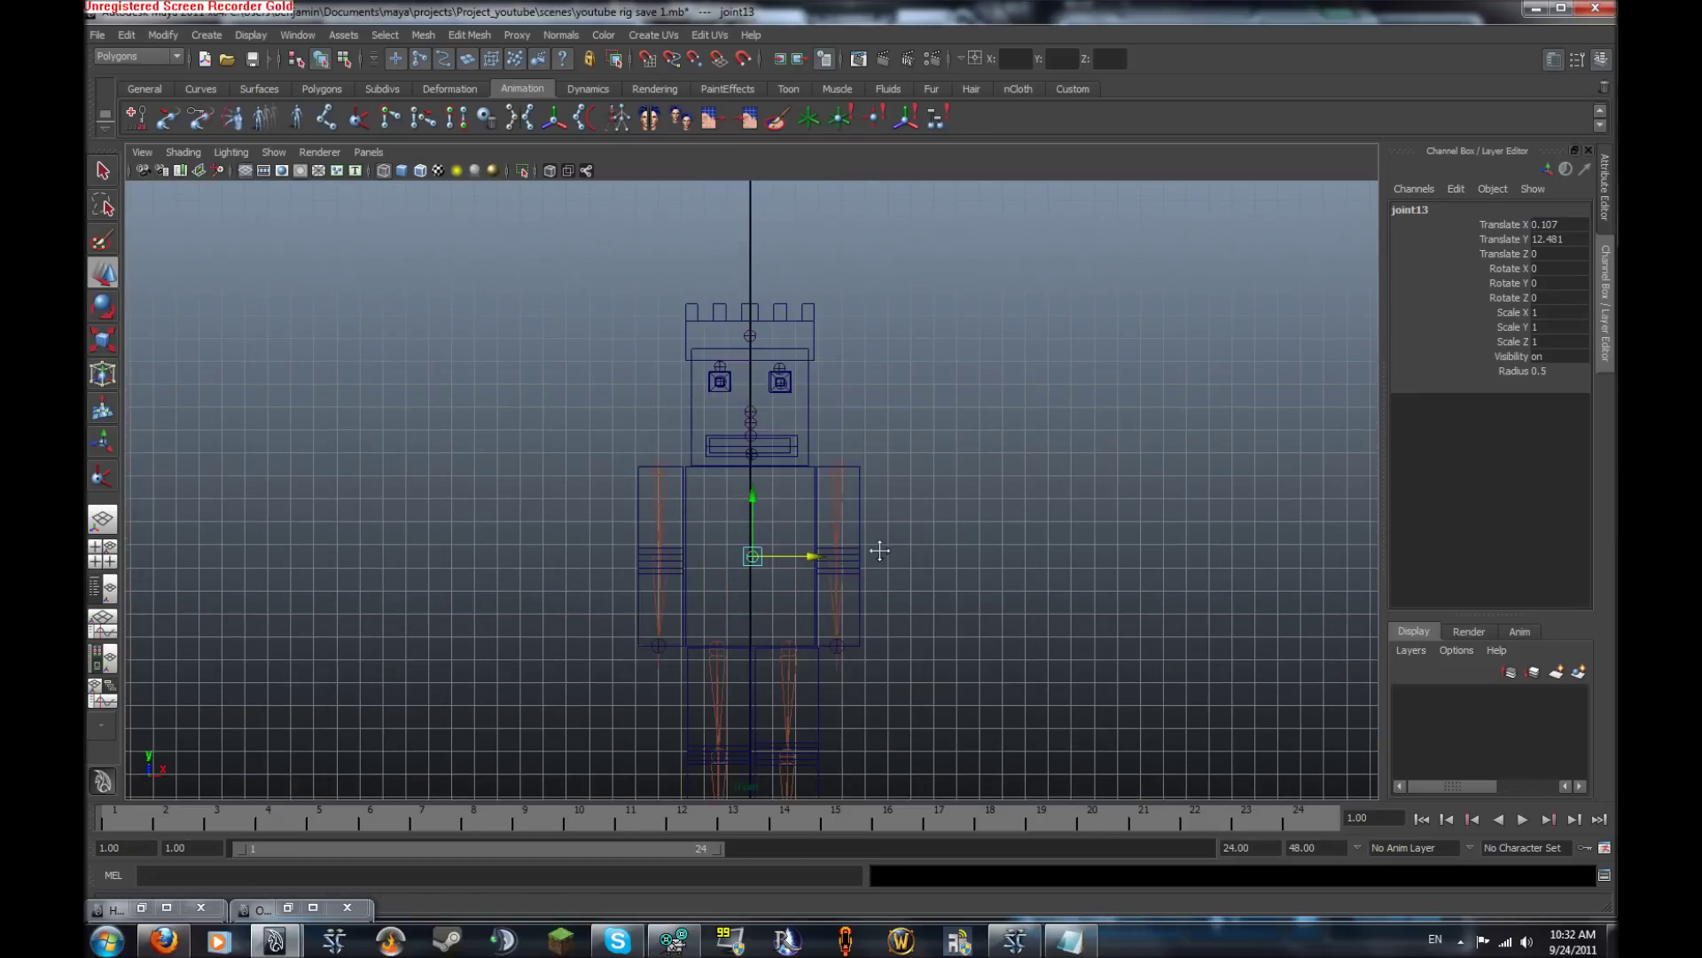
{"action": "right_click_drag", "start_coordinate": [878, 550], "coordinate": [1222, 550], "text": "alt"}
{"action": "middle_click_drag", "start_coordinate": [993, 510], "coordinate": [996, 585], "text": "alt"}
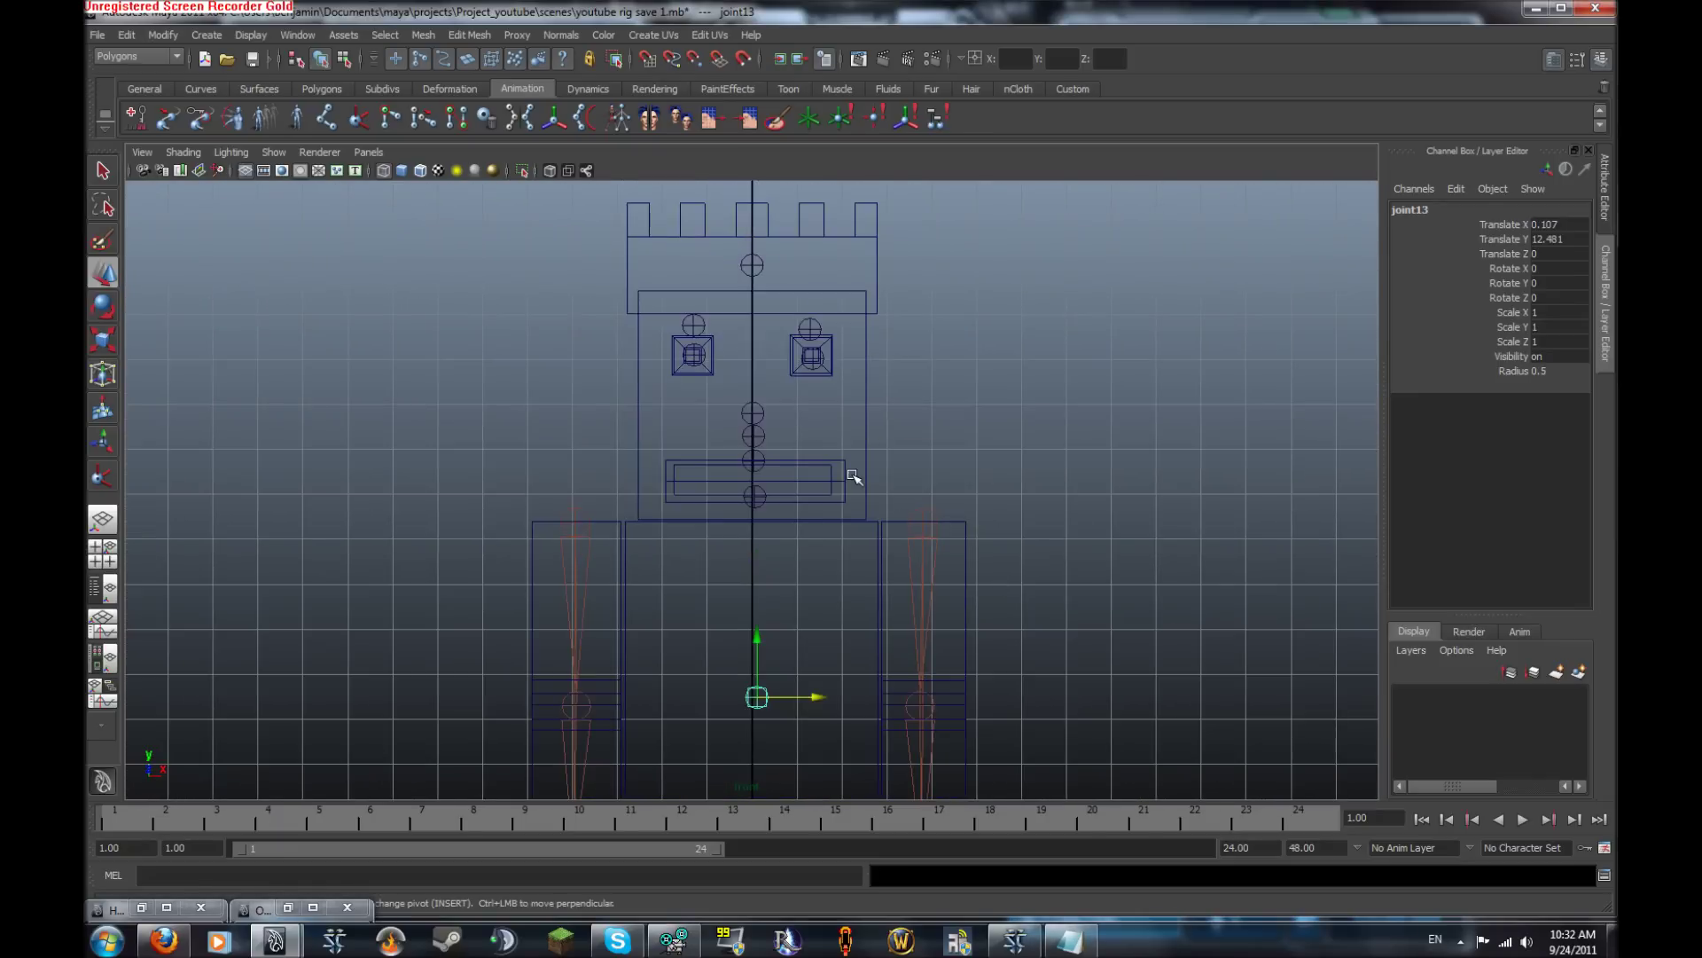
Move both eye joints forward together to the front of the eyes, at Translate Z of about 2.48
{"action": "left_click_drag", "start_coordinate": [849, 495], "coordinate": [844, 484]}
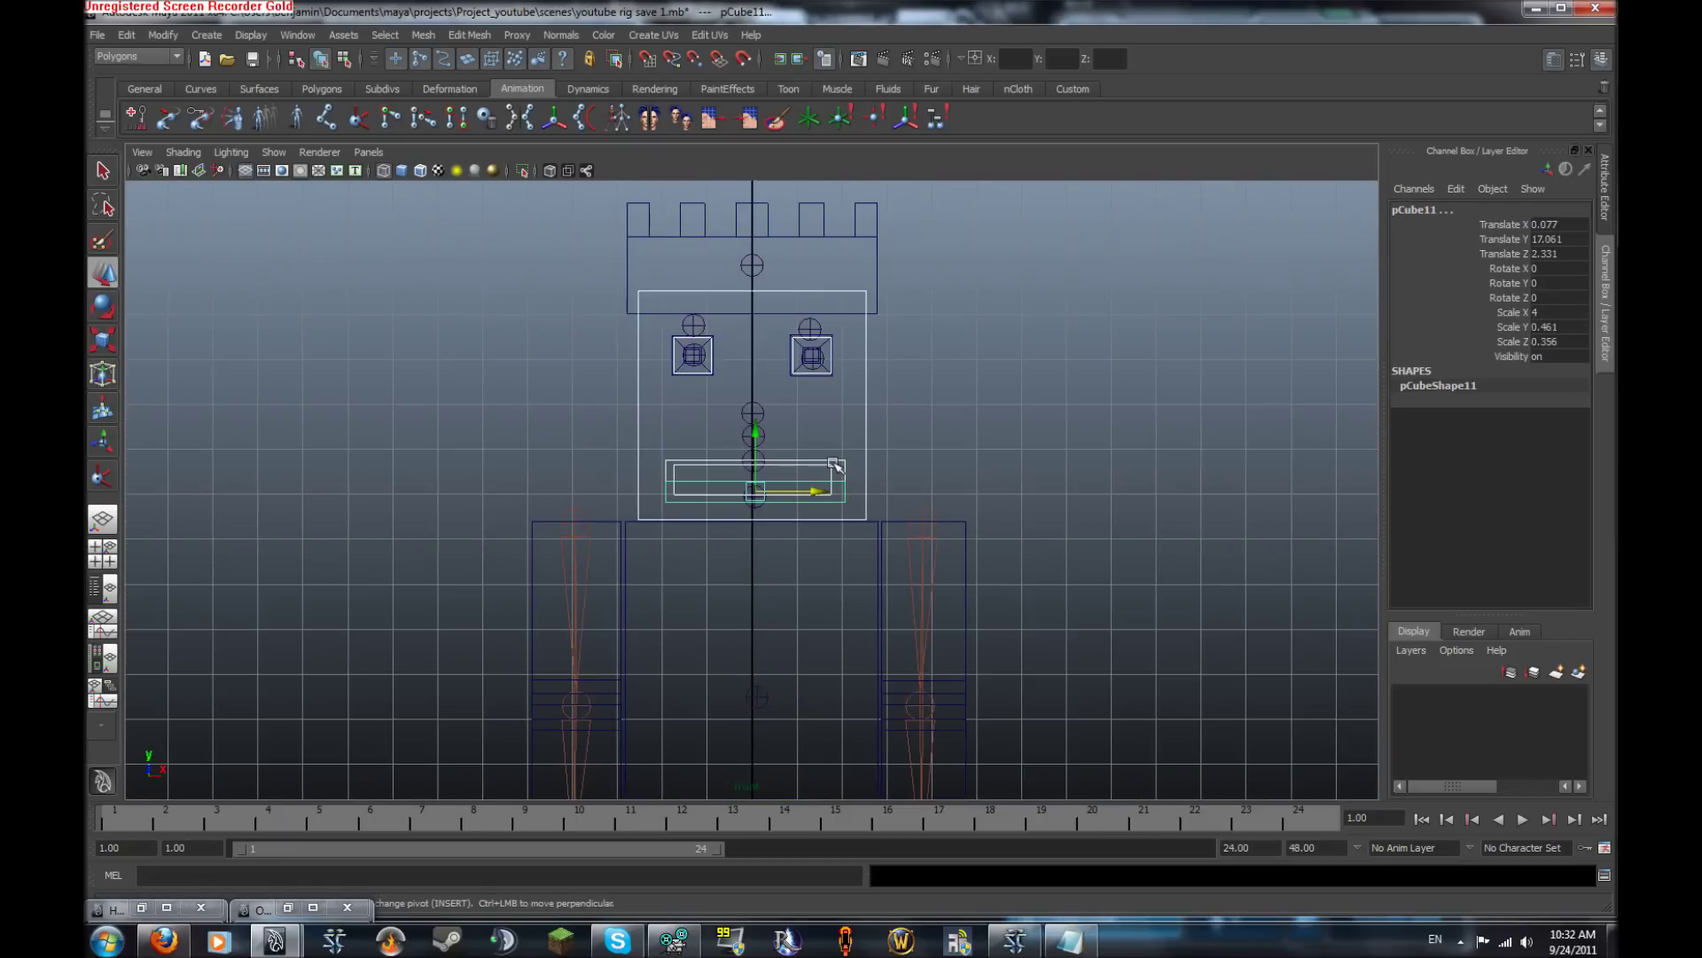
{"action": "key", "text": "space"}
{"action": "key", "text": "space"}
{"action": "middle_click_drag", "start_coordinate": [882, 296], "coordinate": [817, 488], "text": "alt"}
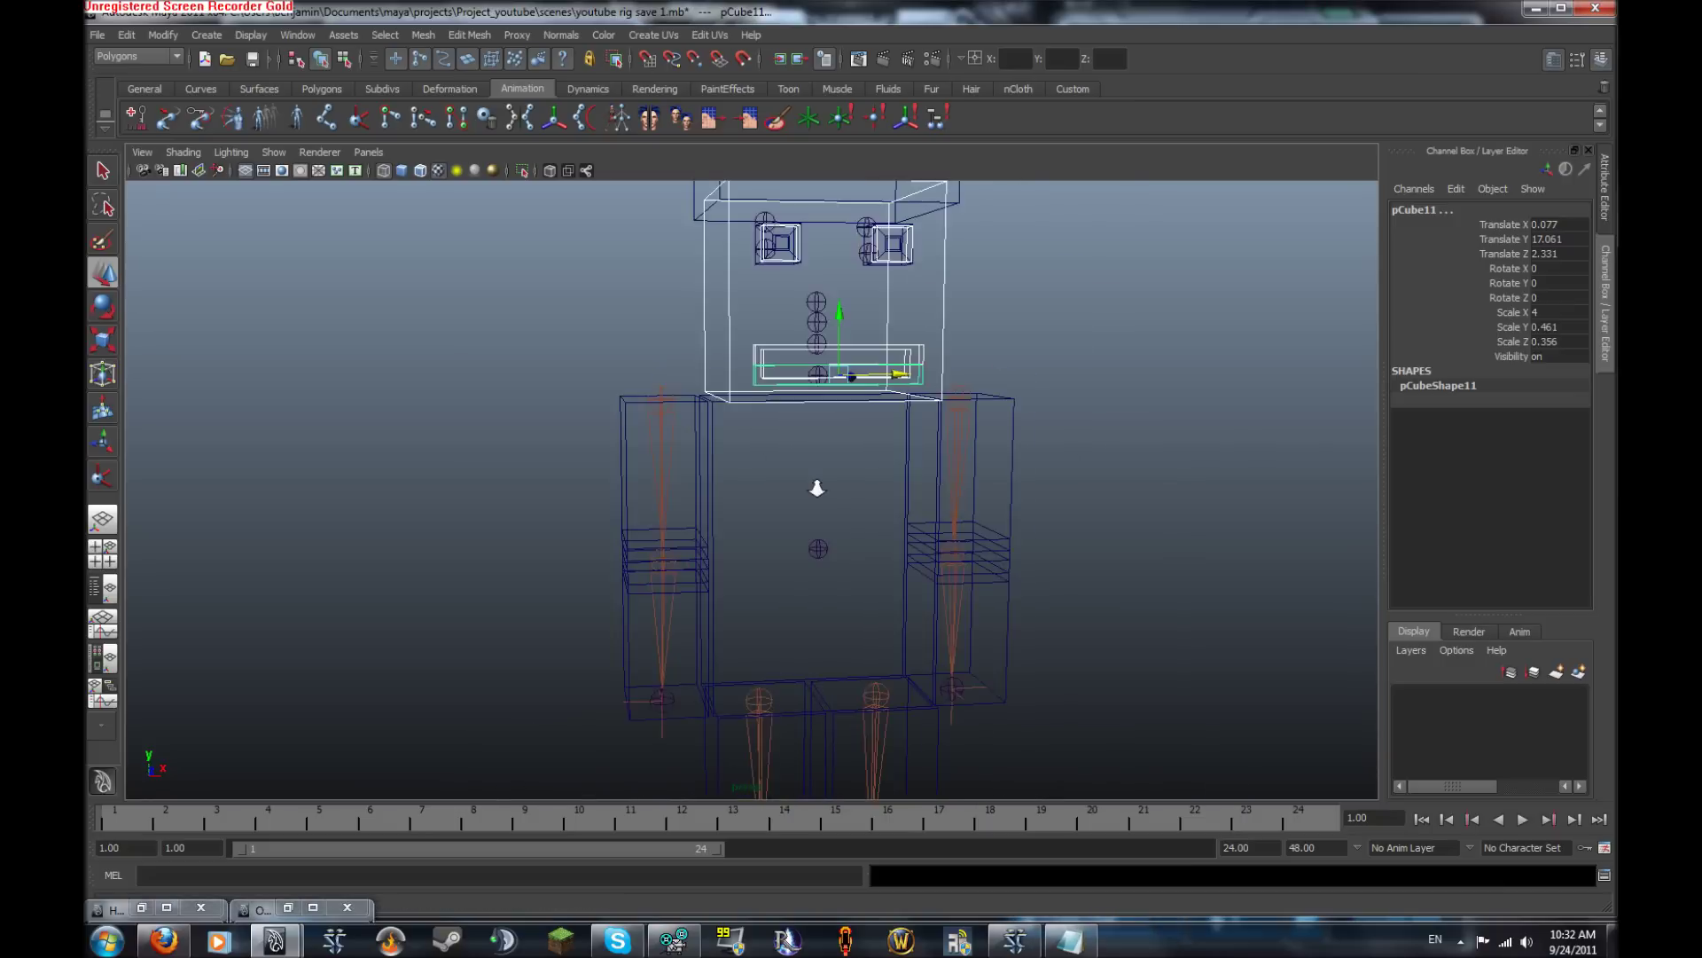
{"action": "right_click_drag", "start_coordinate": [816, 488], "coordinate": [722, 621], "text": "alt"}
{"action": "middle_click_drag", "start_coordinate": [722, 621], "coordinate": [627, 824], "text": "alt"}
{"action": "right_click_drag", "start_coordinate": [692, 506], "coordinate": [854, 505], "text": "alt"}
{"action": "left_click_drag", "start_coordinate": [854, 506], "coordinate": [795, 494], "text": "alt"}
{"action": "left_click_drag", "start_coordinate": [983, 490], "coordinate": [840, 448]}
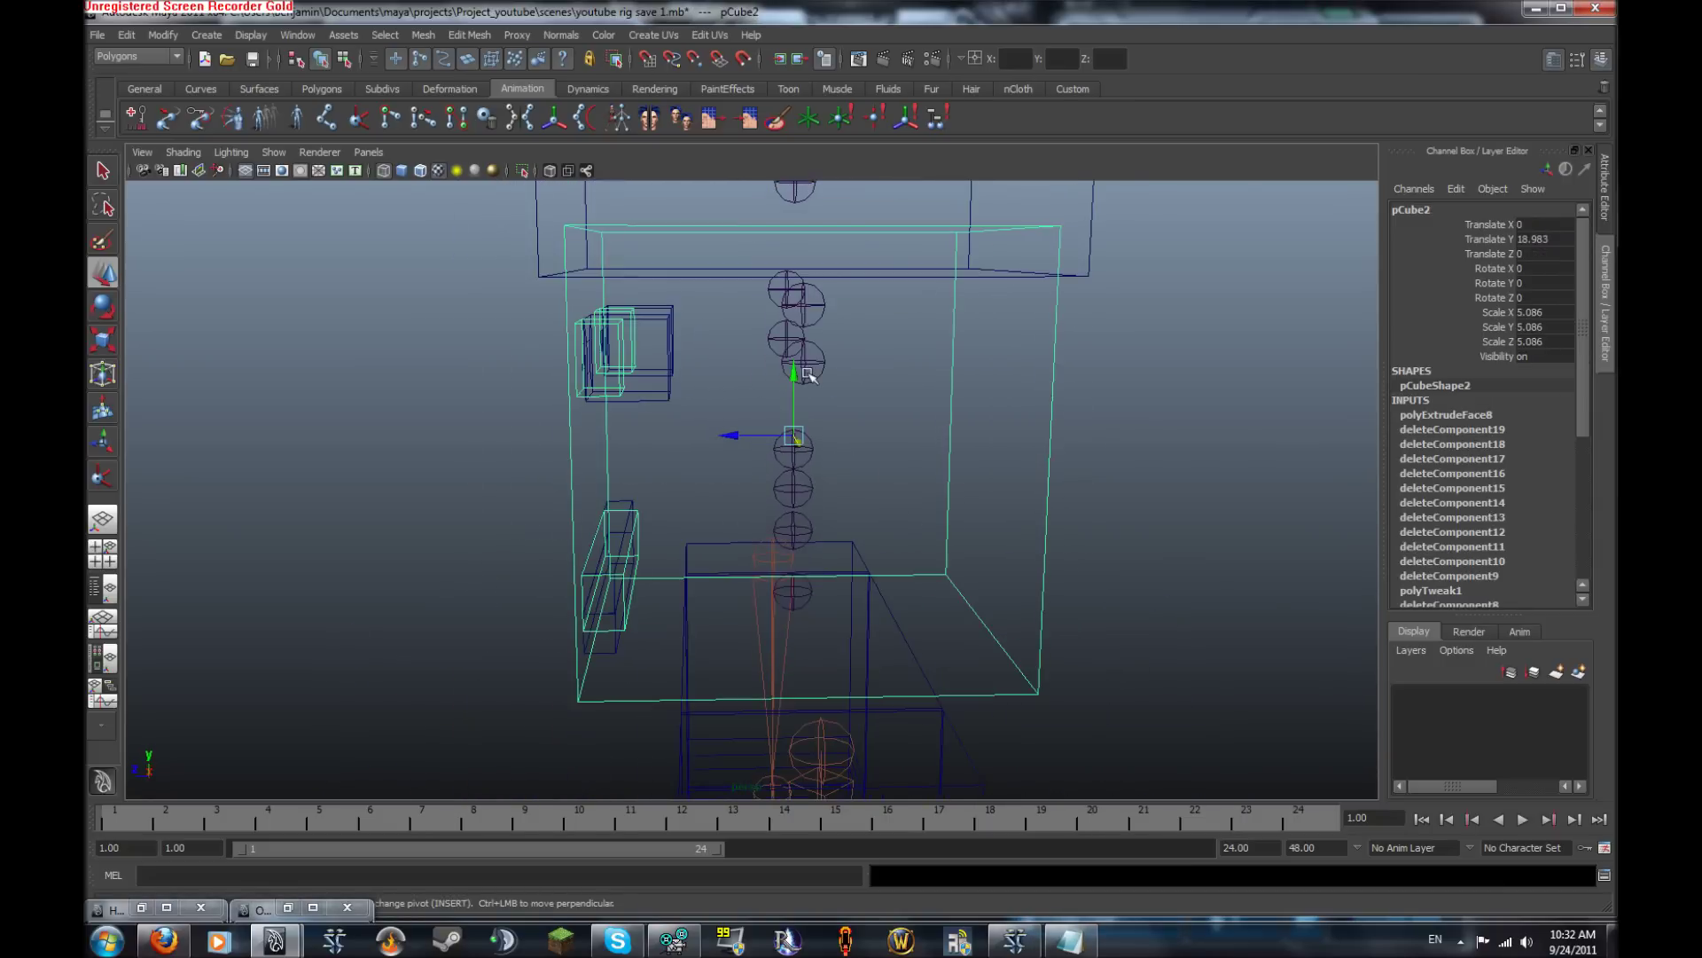
{"action": "left_click", "coordinate": [808, 374]}
{"action": "left_click", "coordinate": [802, 359]}
{"action": "left_click", "coordinate": [776, 335]}
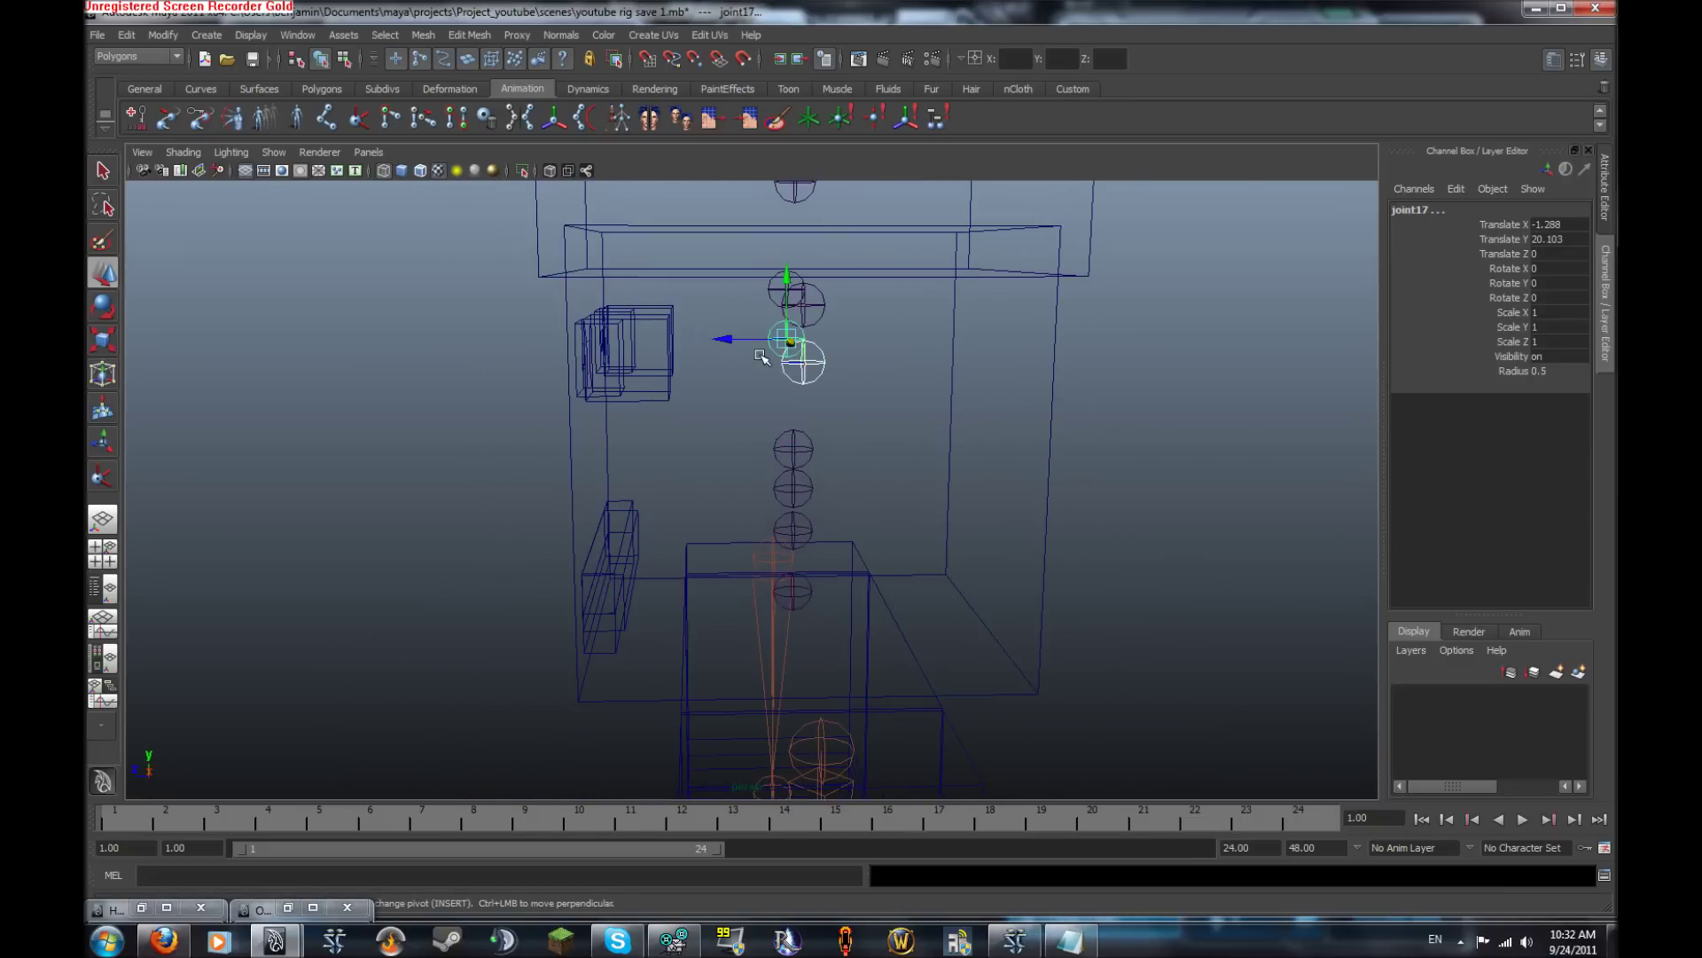
{"action": "left_click_drag", "start_coordinate": [776, 335], "coordinate": [1016, 428]}
{"action": "middle_click_drag", "start_coordinate": [1016, 429], "coordinate": [864, 478], "text": "alt"}
{"action": "right_click_drag", "start_coordinate": [864, 479], "coordinate": [1026, 432], "text": "alt"}
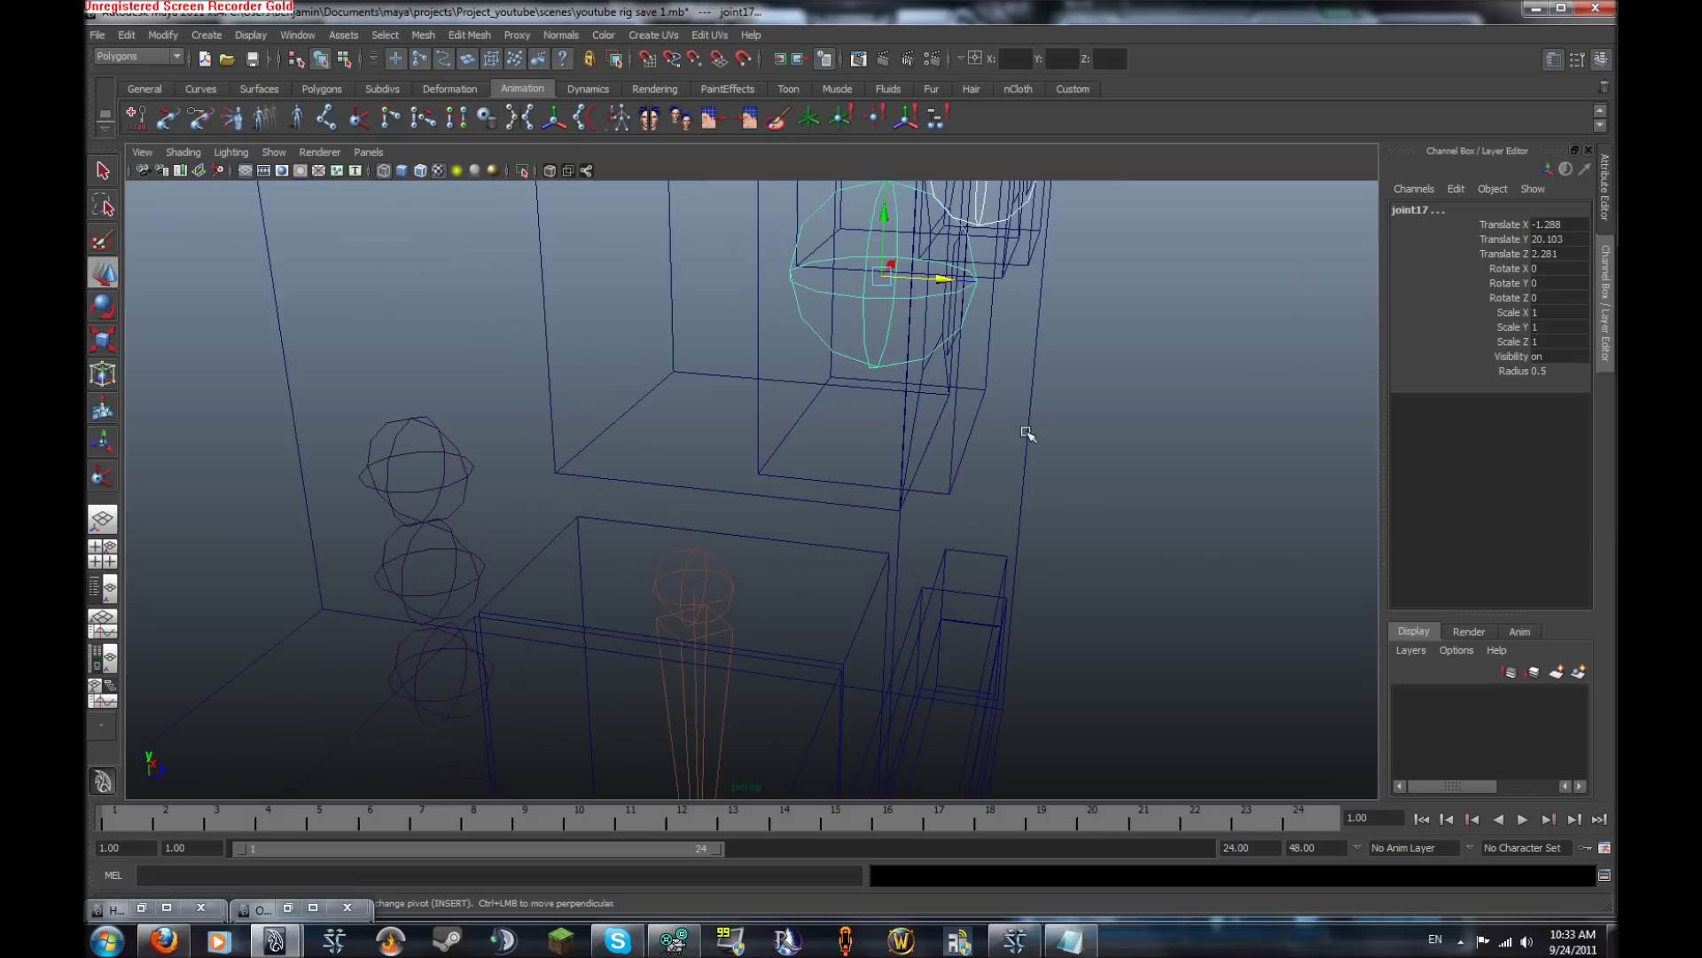
{"action": "left_click_drag", "start_coordinate": [941, 276], "coordinate": [967, 366]}
Move the two joints above the eyes forward to Translate Z of about 2.51 and check them in shaded display
{"action": "right_click_drag", "start_coordinate": [966, 366], "coordinate": [913, 346], "text": "alt"}
{"action": "left_click_drag", "start_coordinate": [913, 346], "coordinate": [832, 312], "text": "alt"}
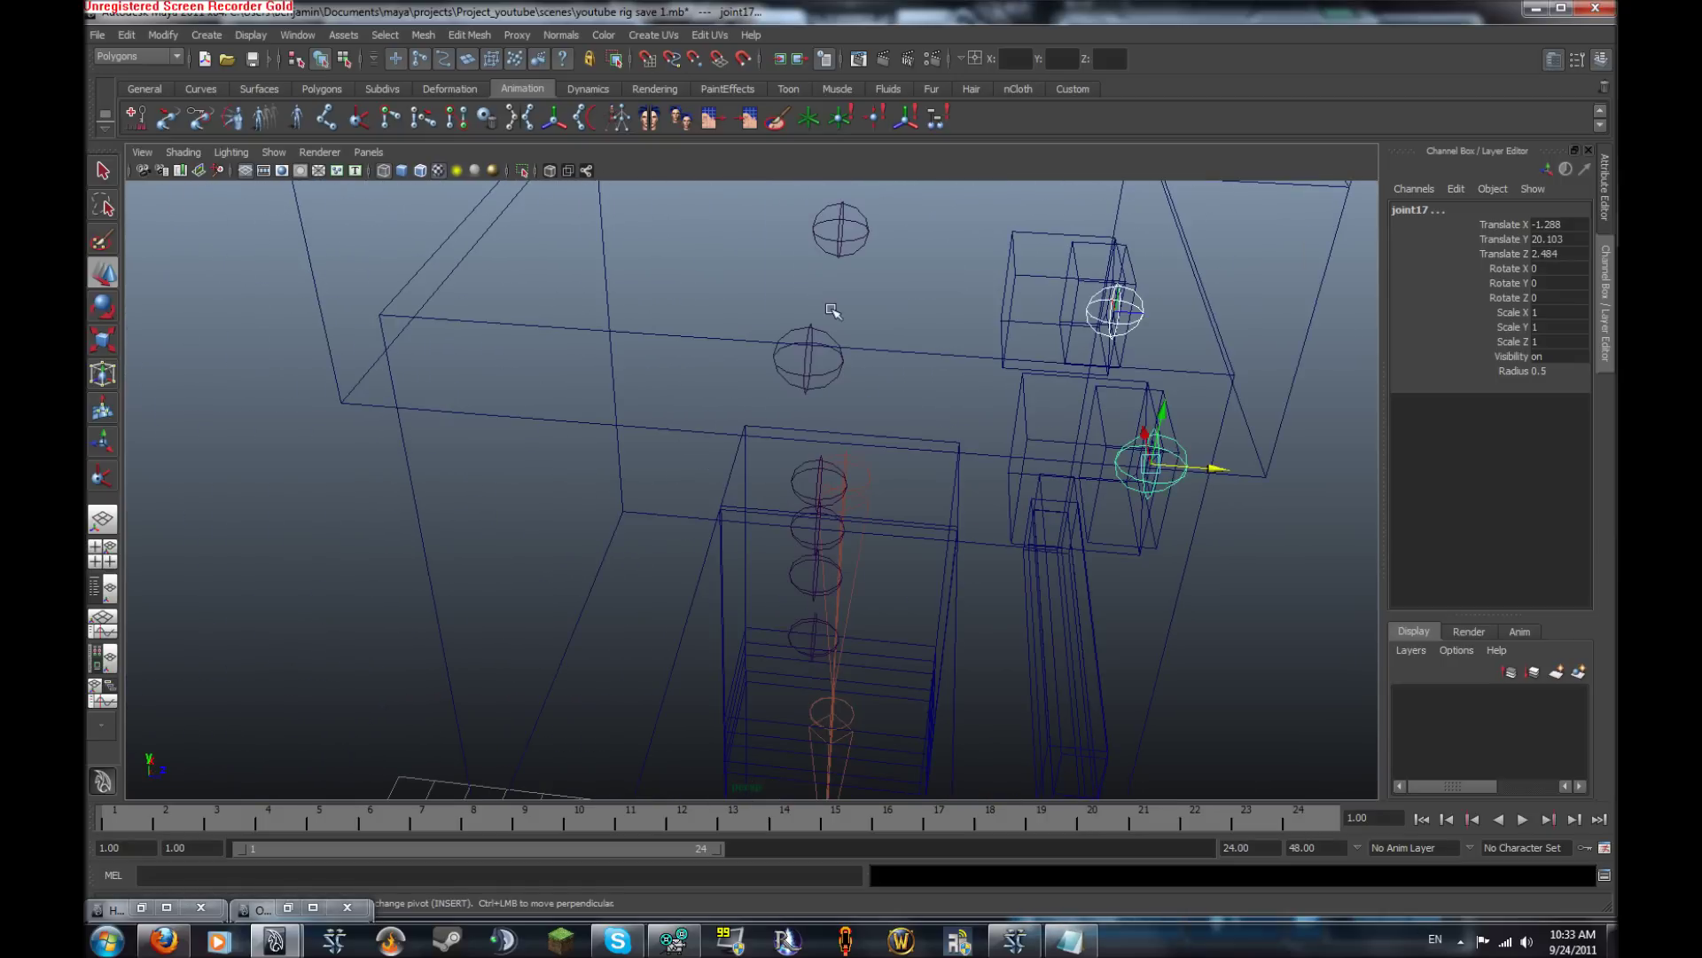
{"action": "left_click", "coordinate": [827, 373]}
{"action": "left_click", "coordinate": [861, 246], "text": "shift"}
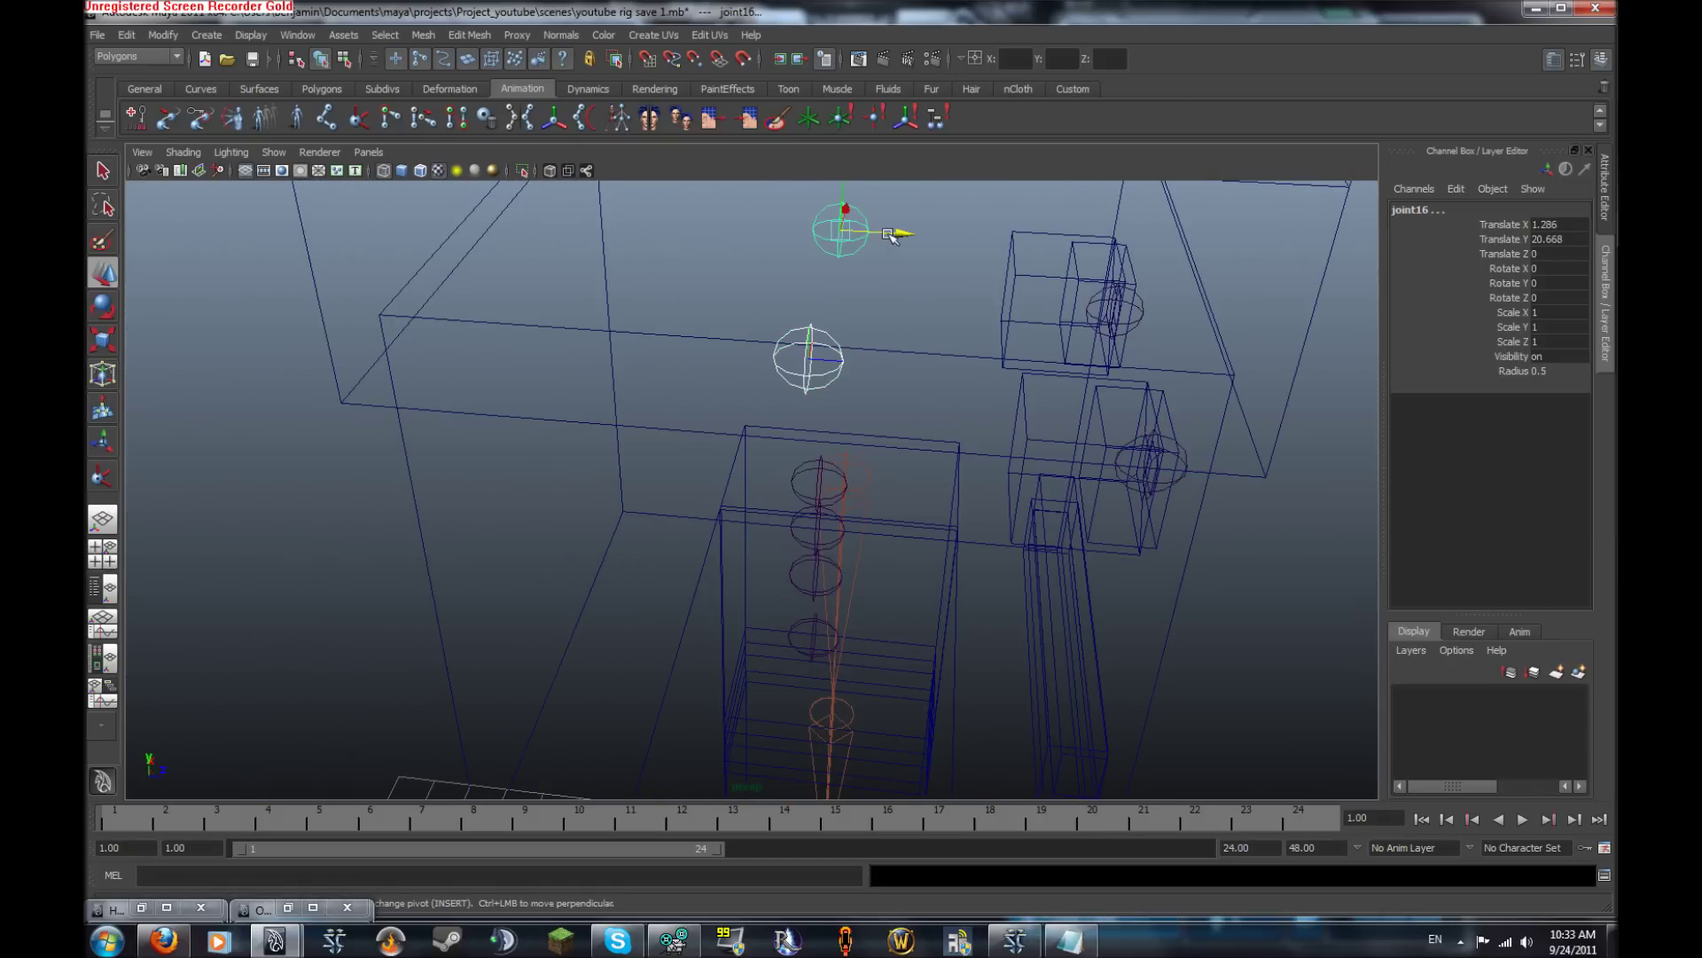
{"action": "left_click_drag", "start_coordinate": [891, 235], "coordinate": [1002, 248]}
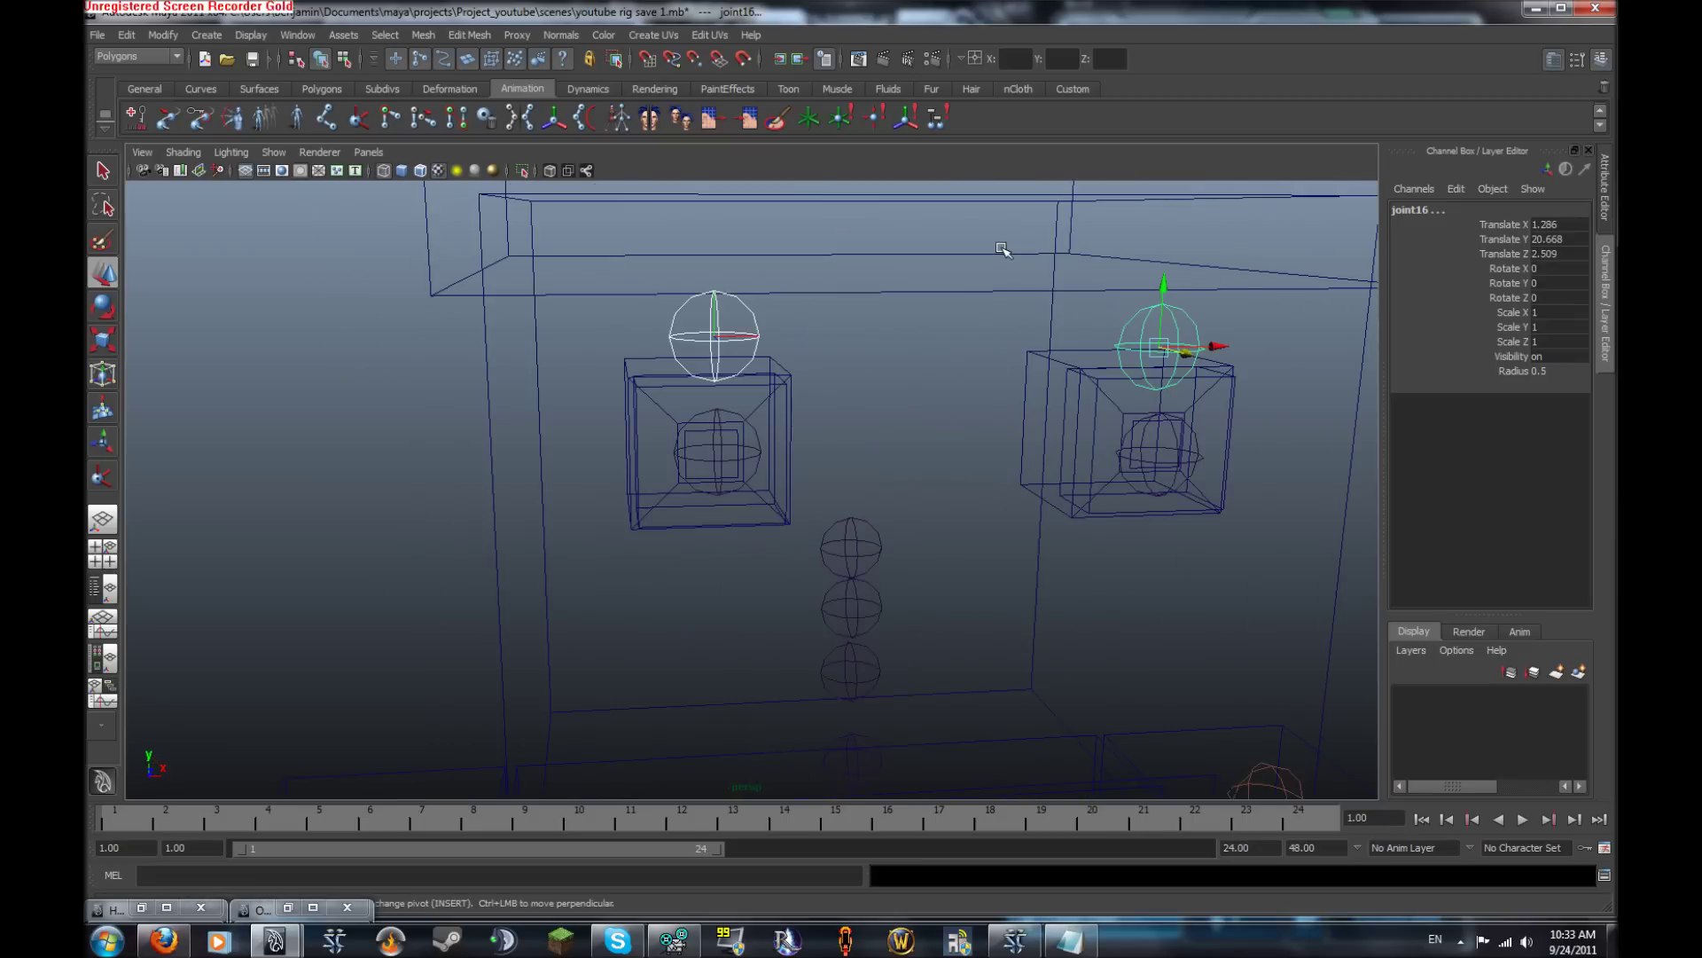
{"action": "key", "text": "5"}
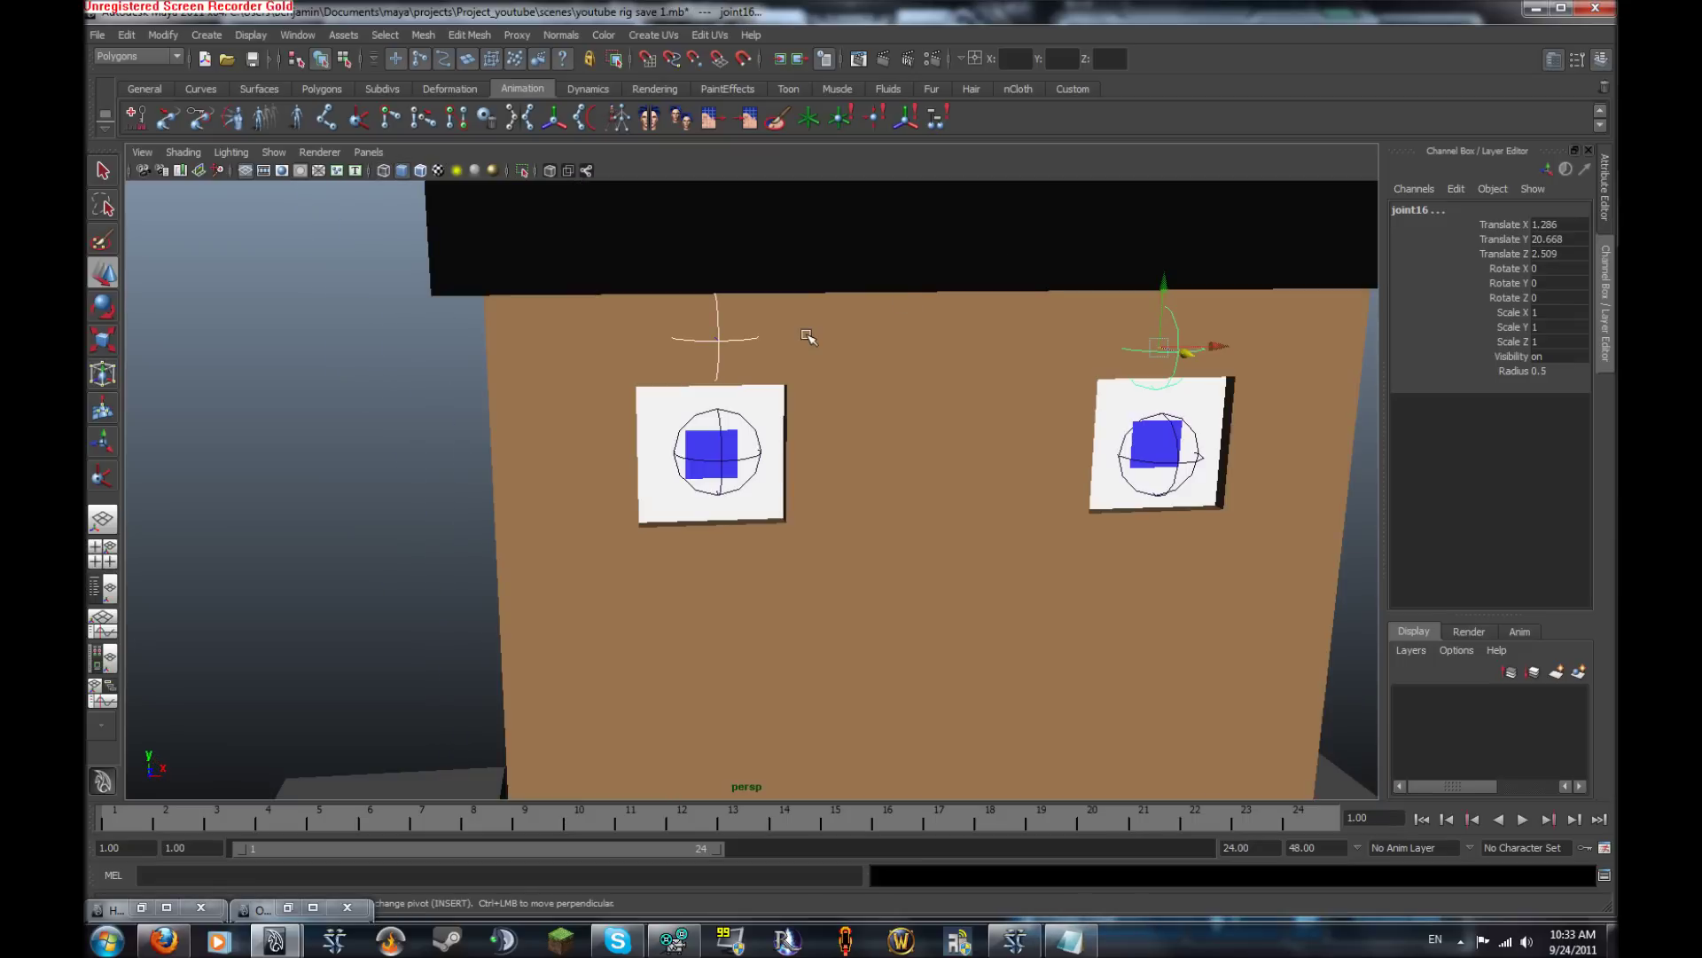
{"action": "left_click_drag", "start_coordinate": [809, 337], "coordinate": [1020, 328], "text": "alt"}
{"action": "key", "text": "3"}
{"action": "key", "text": "4"}
Move the upper and lower mouth joints forward together into the mouth, at Translate Z of about 2.42
{"action": "middle_click_drag", "start_coordinate": [889, 395], "coordinate": [919, 197], "text": "alt"}
{"action": "left_click_drag", "start_coordinate": [859, 380], "coordinate": [859, 399], "text": "alt"}
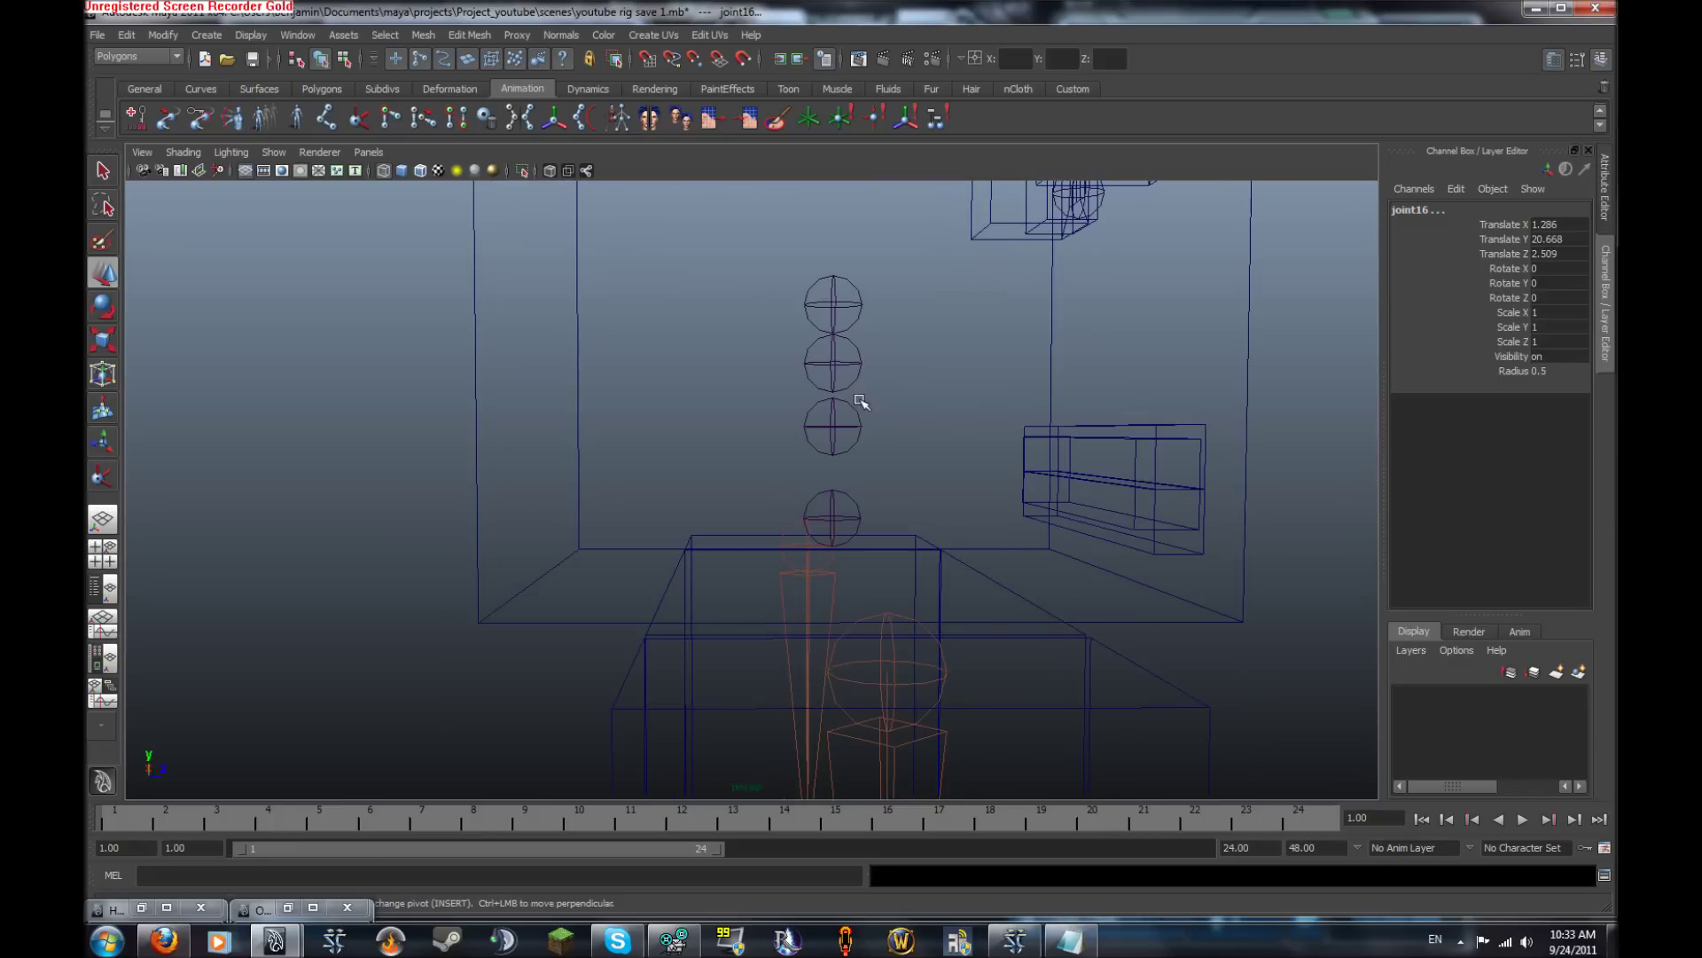
{"action": "left_click", "coordinate": [833, 426]}
{"action": "left_click", "coordinate": [833, 518], "text": "shift"}
{"action": "left_click_drag", "start_coordinate": [893, 508], "coordinate": [1091, 521]}
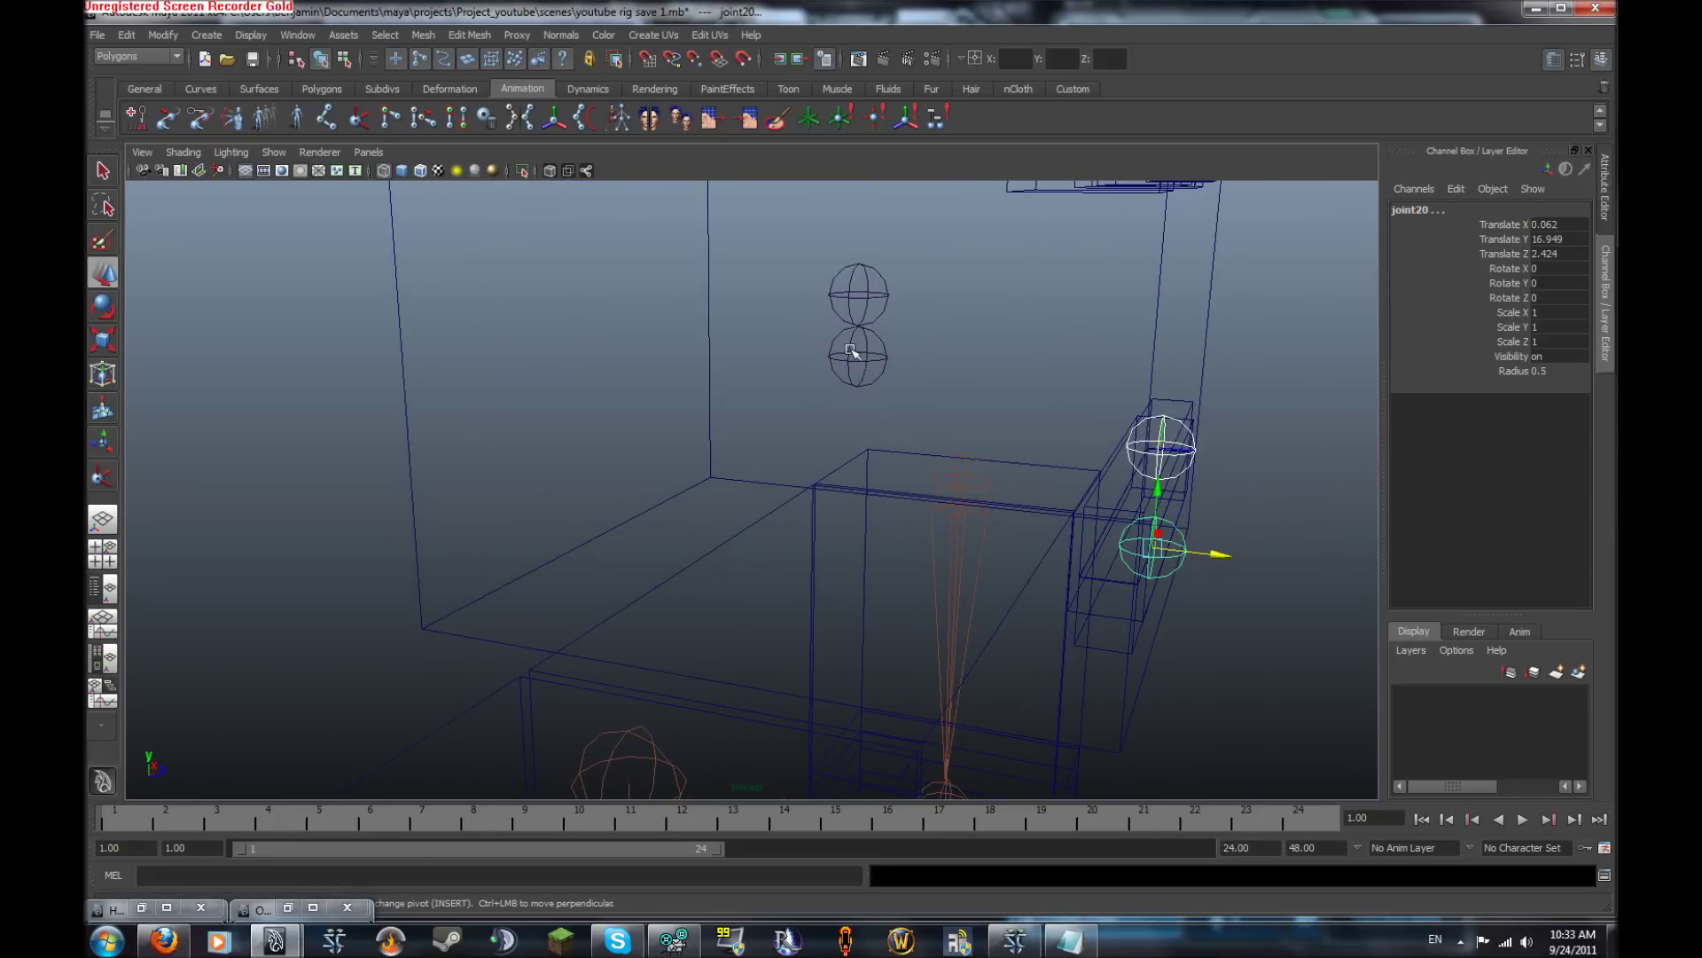
Move the single joint just above the mouth forward to Translate Z of about 1.77, and clear the selection
{"action": "left_click", "coordinate": [851, 351]}
{"action": "left_click_drag", "start_coordinate": [925, 360], "coordinate": [1155, 418]}
{"action": "scroll", "coordinate": [904, 361], "scroll_direction": "down", "scroll_amount": 2}
{"action": "left_click", "coordinate": [1150, 423]}
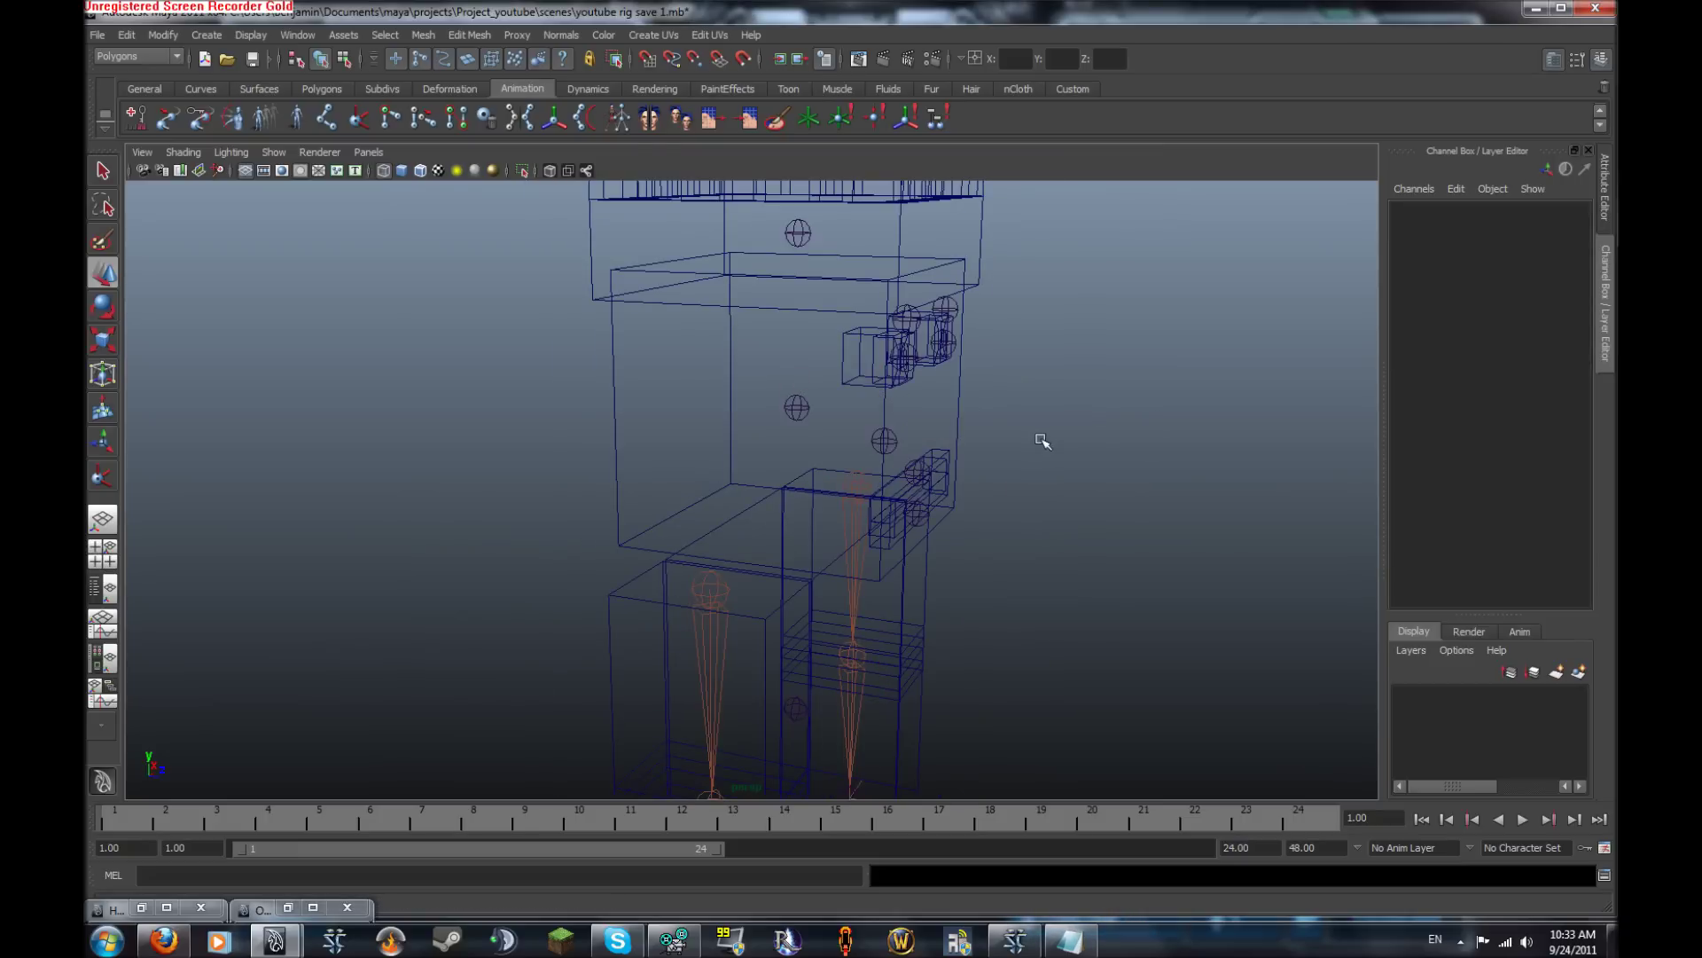
Inspect the placement of the facial joints from several angles, selecting the central head joint and the upper mouth joint
{"action": "left_click_drag", "start_coordinate": [1043, 441], "coordinate": [776, 410], "text": "alt"}
{"action": "left_click_drag", "start_coordinate": [650, 396], "coordinate": [834, 470], "text": "alt"}
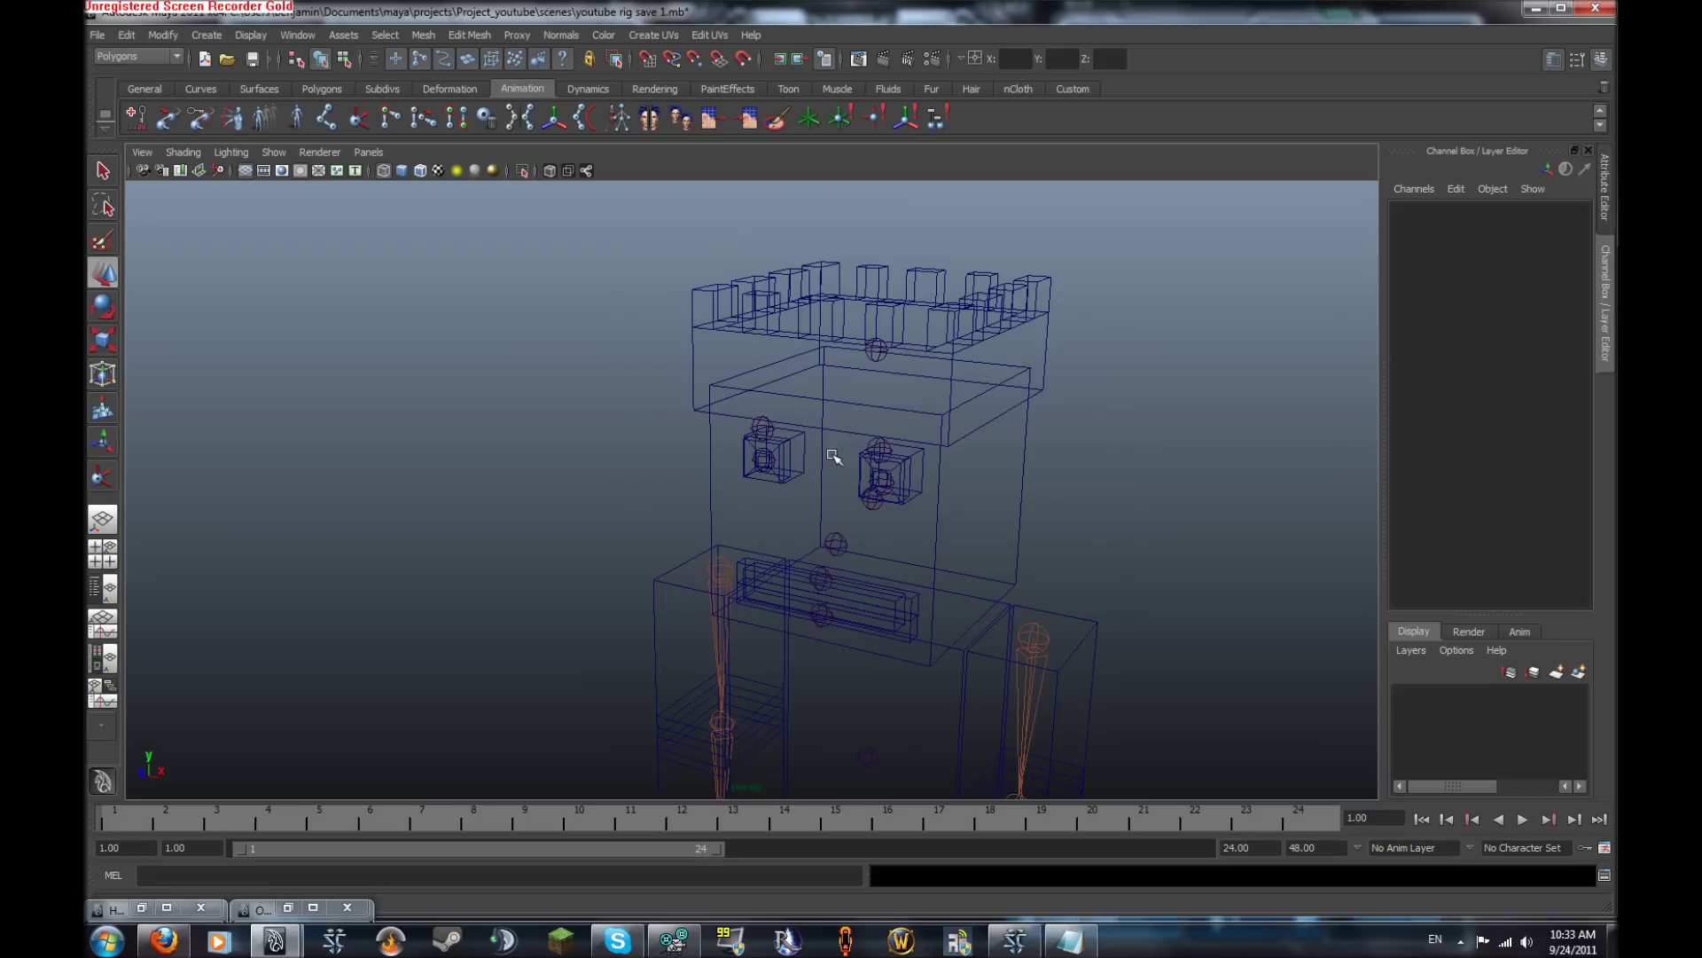
{"action": "right_click_drag", "start_coordinate": [789, 551], "coordinate": [1159, 630], "text": "alt"}
{"action": "middle_click_drag", "start_coordinate": [1159, 631], "coordinate": [1019, 289], "text": "alt"}
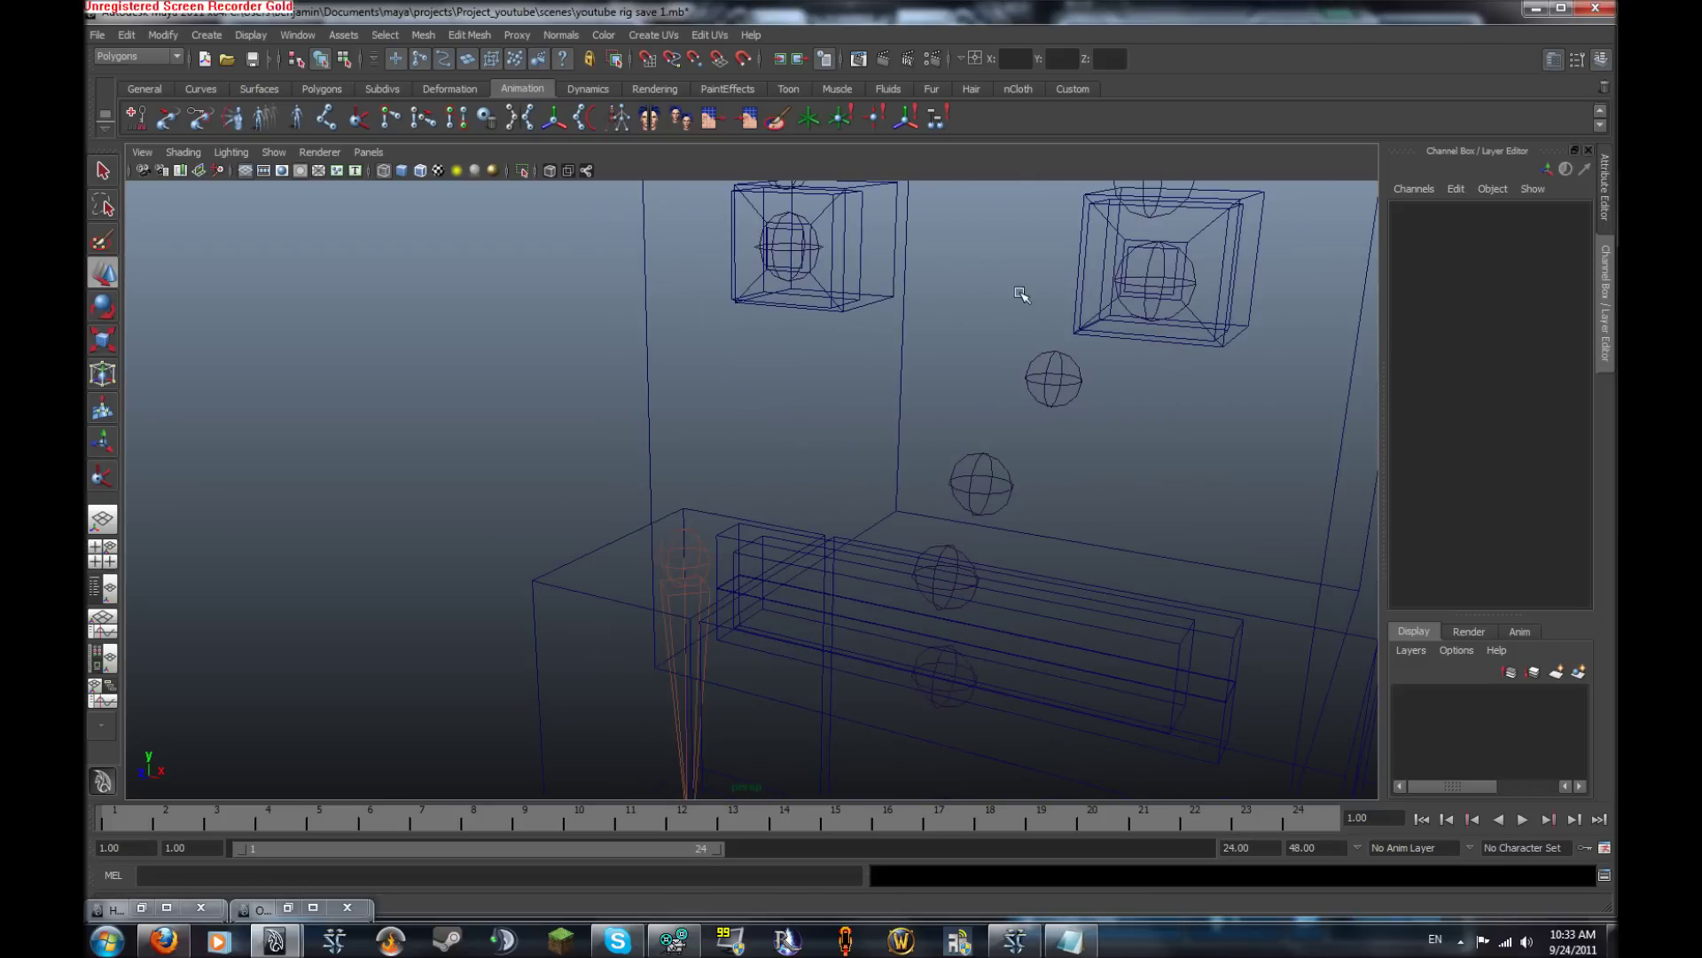
{"action": "left_click_drag", "start_coordinate": [1019, 289], "coordinate": [1051, 308], "text": "alt"}
{"action": "left_click_drag", "start_coordinate": [843, 579], "coordinate": [842, 395], "text": "alt"}
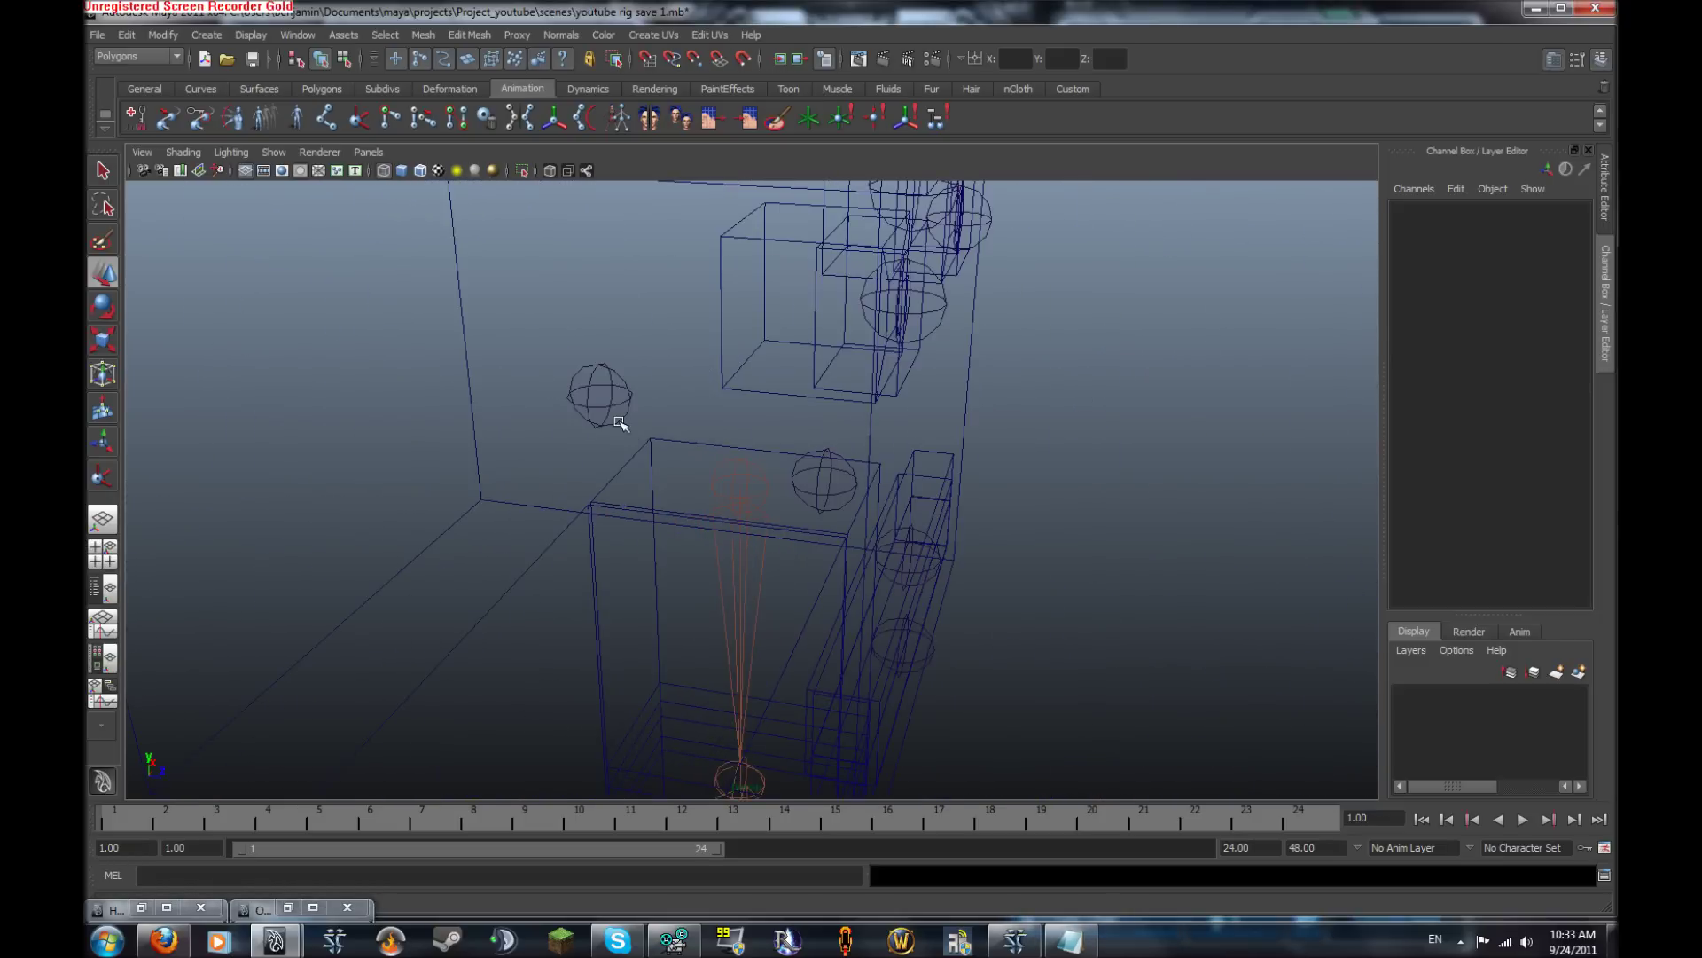
{"action": "left_click", "coordinate": [619, 418]}
{"action": "left_click_drag", "start_coordinate": [620, 417], "coordinate": [676, 341], "text": "alt"}
{"action": "left_click_drag", "start_coordinate": [865, 391], "coordinate": [864, 328], "text": "alt"}
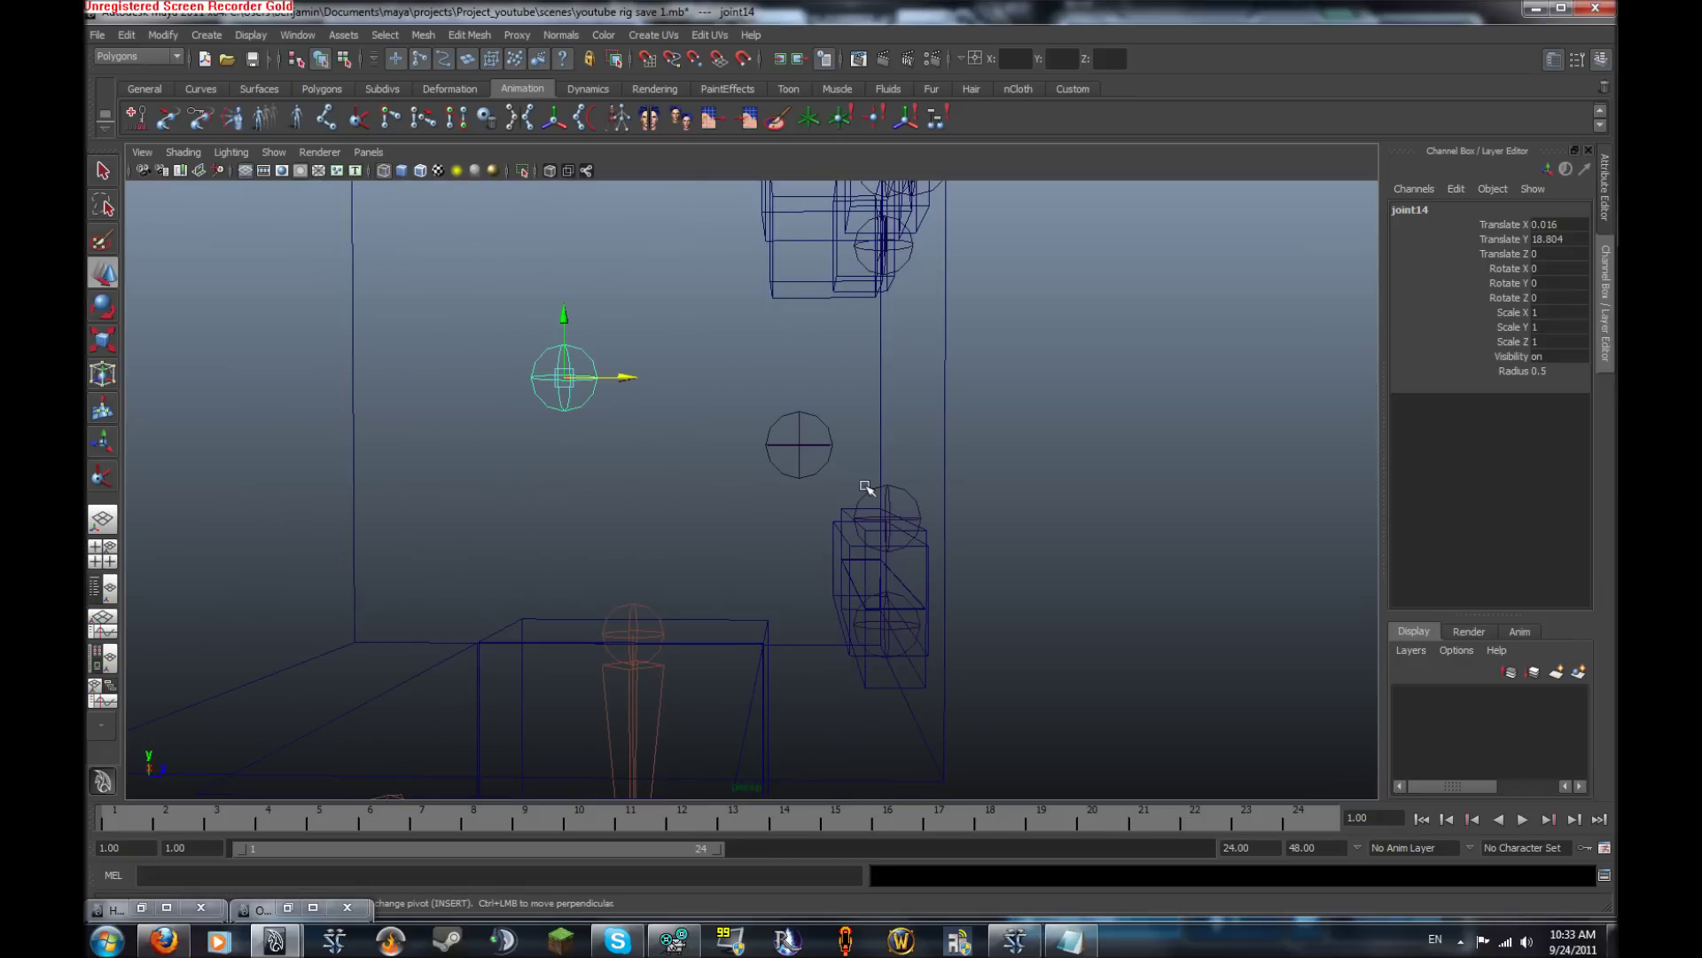
{"action": "left_click", "coordinate": [933, 507]}
{"action": "left_click_drag", "start_coordinate": [943, 479], "coordinate": [725, 474], "text": "alt"}
{"action": "middle_click_drag", "start_coordinate": [916, 603], "coordinate": [984, 479], "text": "alt"}
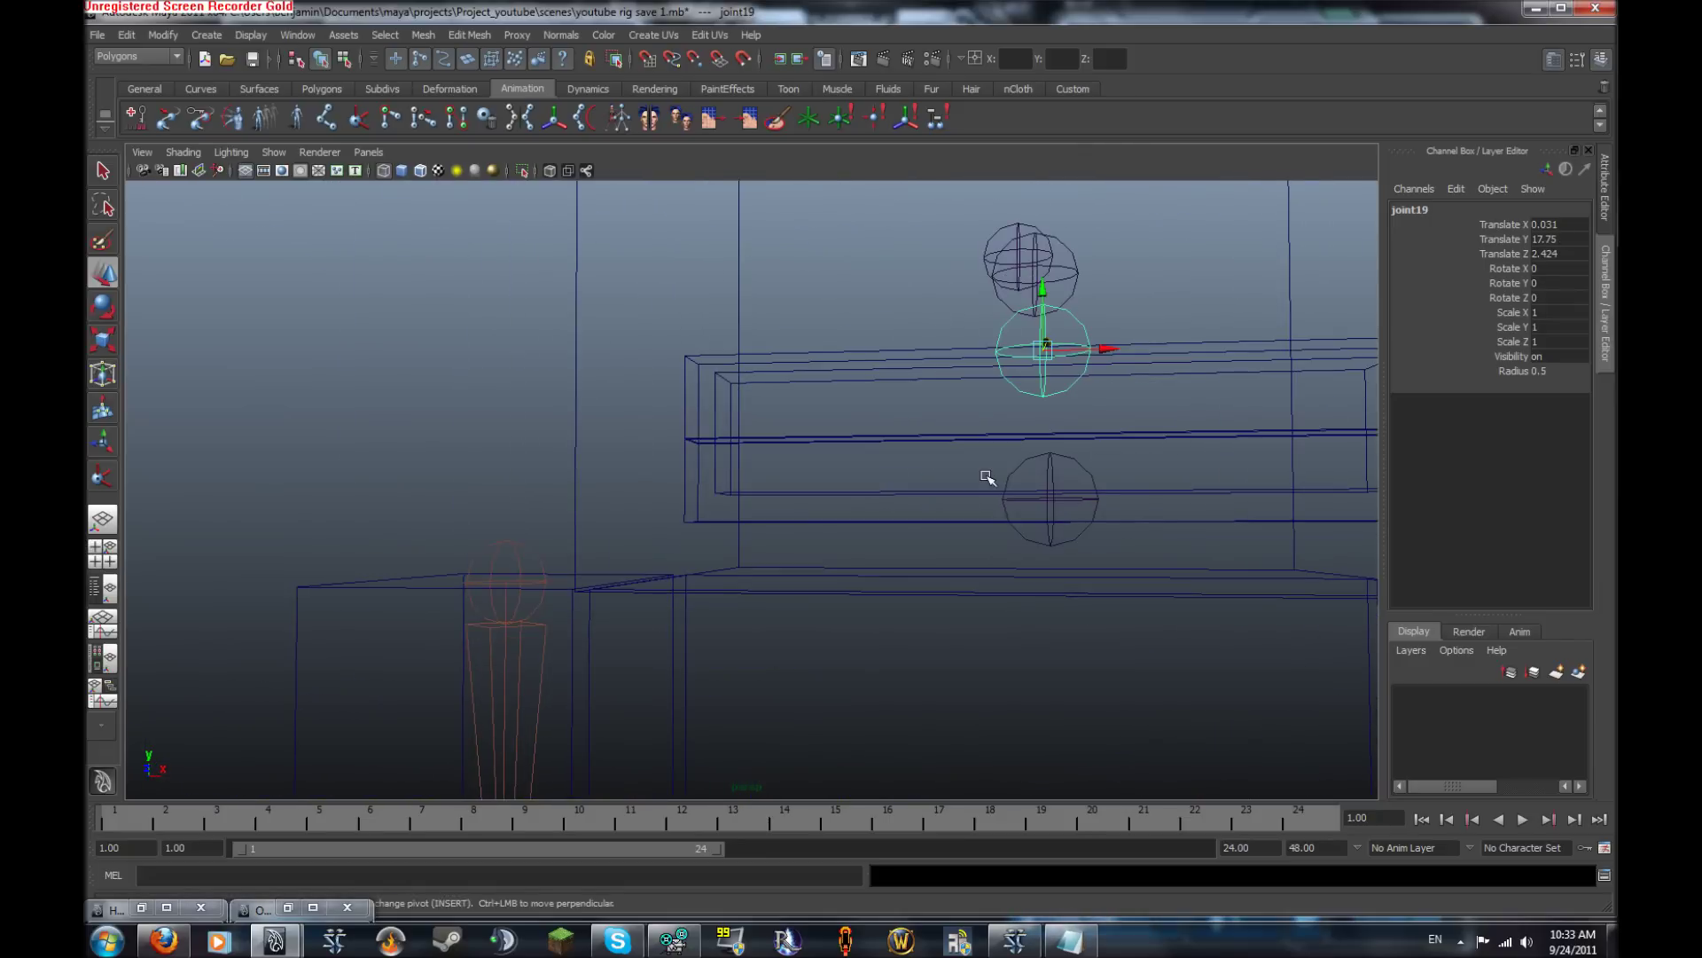
Try moving the joint just above the mouth downward, and undo the move
{"action": "left_click_drag", "start_coordinate": [988, 479], "coordinate": [1124, 528]}
{"action": "middle_click_drag", "start_coordinate": [1048, 547], "coordinate": [950, 716], "text": "alt"}
{"action": "left_click_drag", "start_coordinate": [875, 479], "coordinate": [975, 536]}
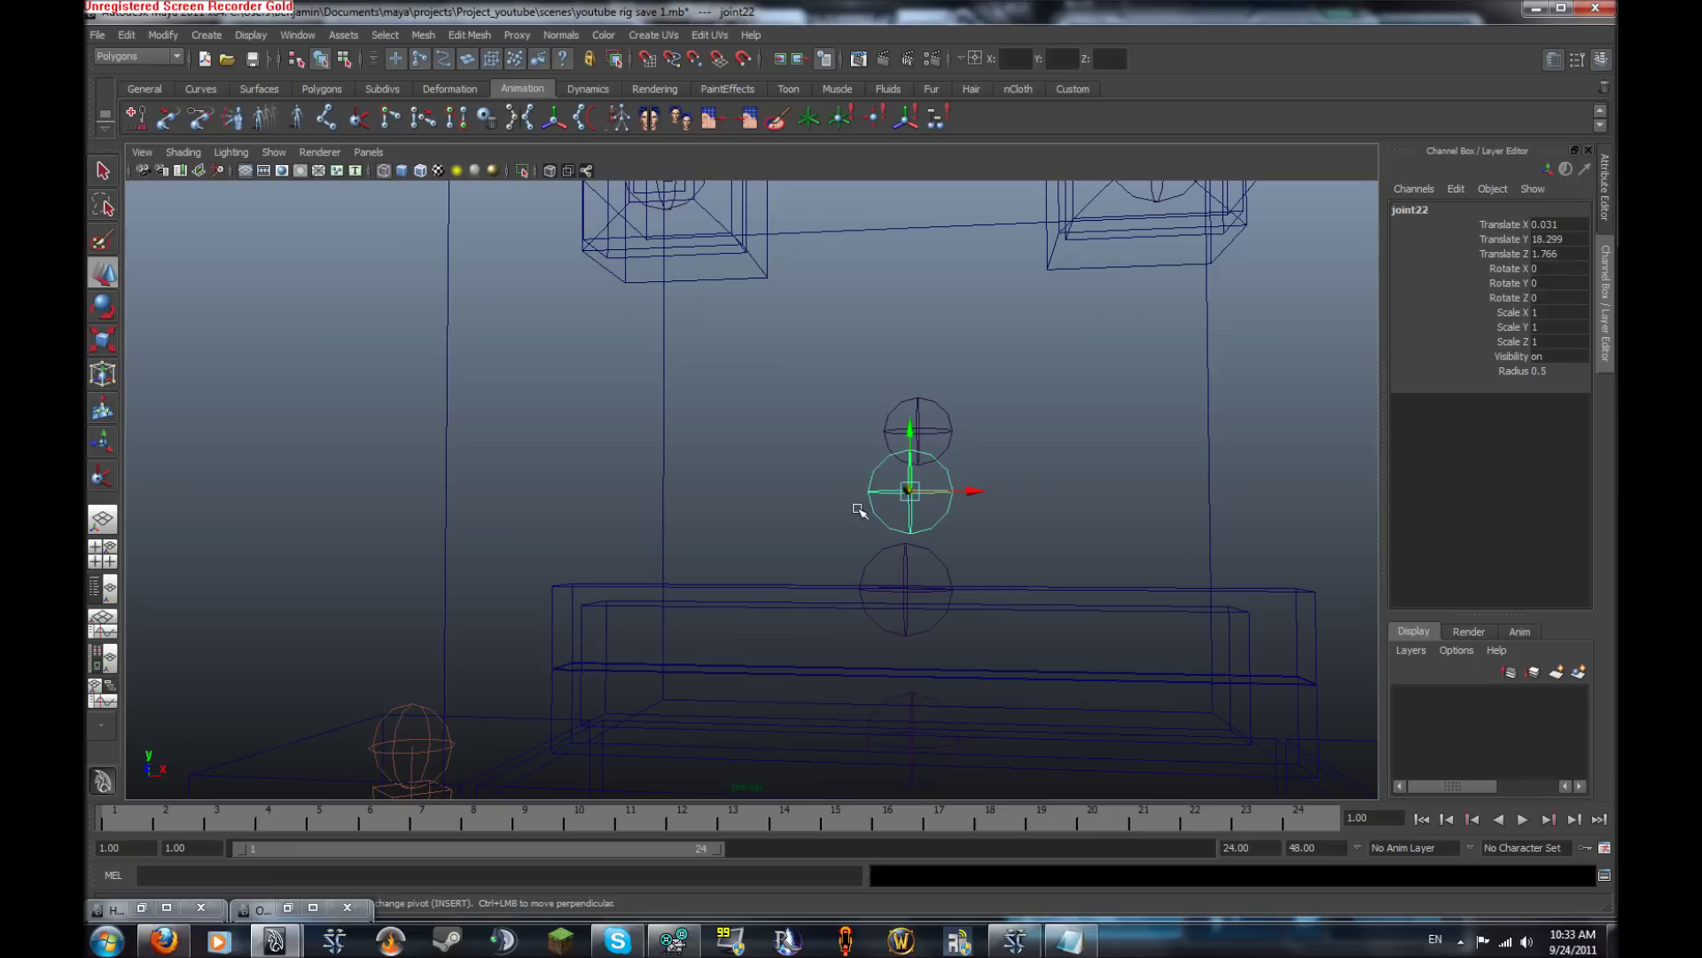
{"action": "left_click_drag", "start_coordinate": [908, 432], "coordinate": [904, 491]}
{"action": "key", "text": "ctrl+z"}
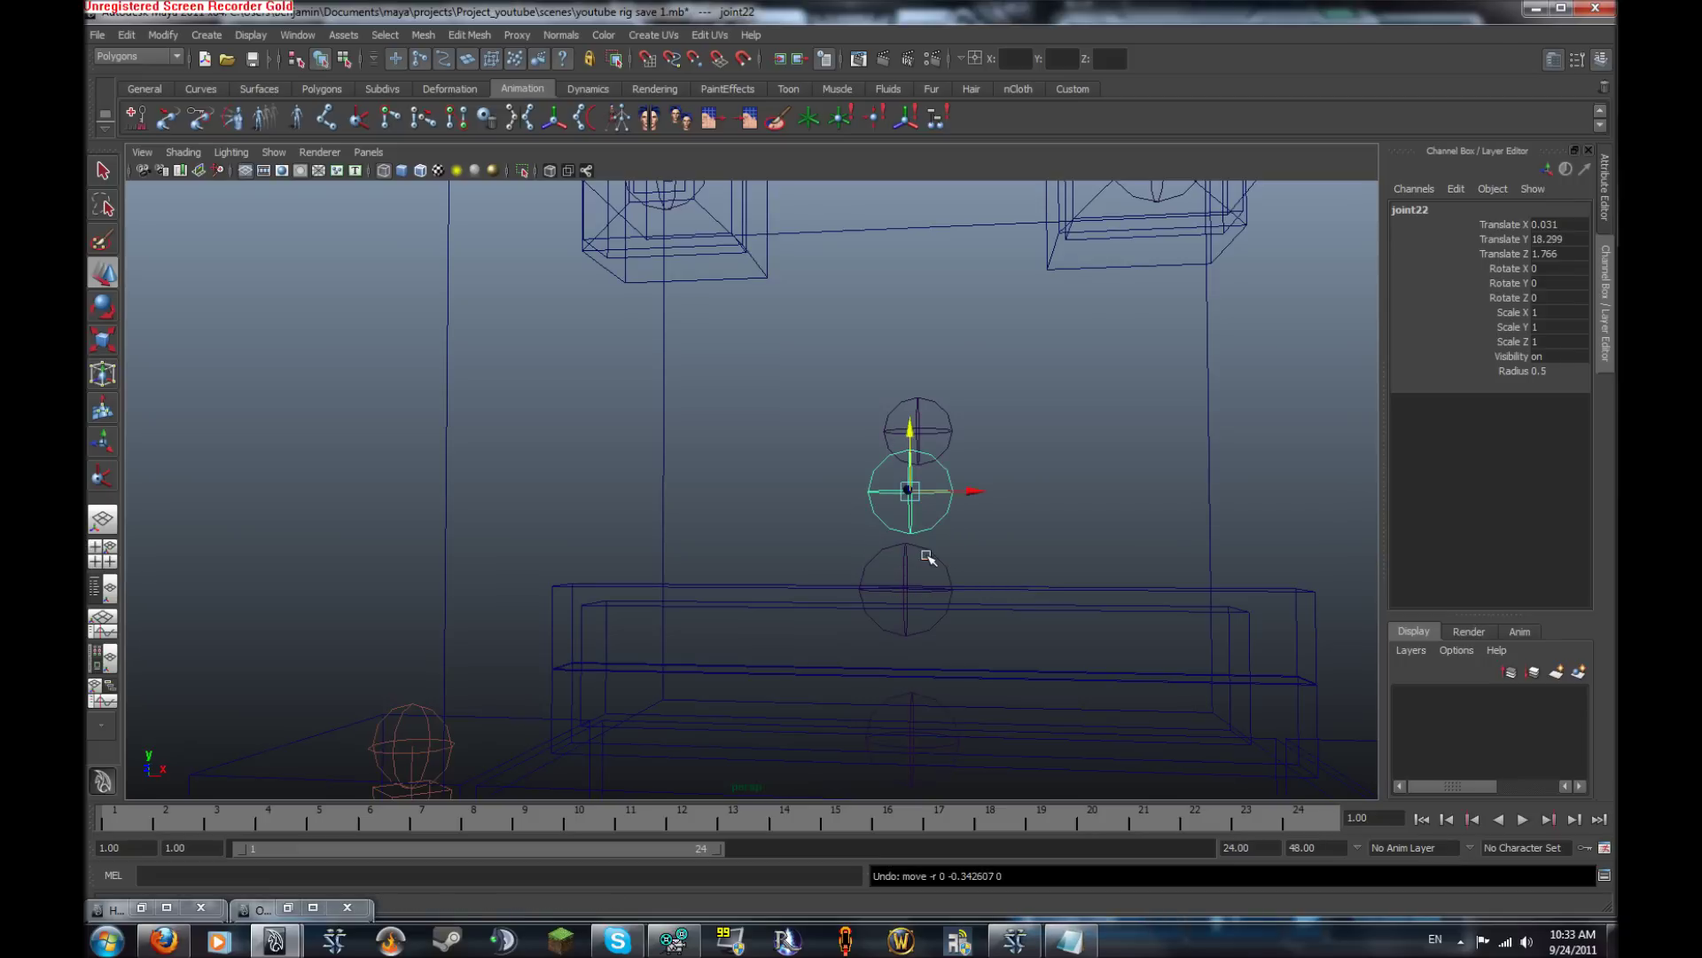
Check the torso joint against the full body by selecting it, and clear the selection
{"action": "scroll", "coordinate": [922, 545], "scroll_direction": "down", "scroll_amount": 2}
{"action": "middle_click_drag", "start_coordinate": [925, 420], "coordinate": [1033, 124], "text": "alt"}
{"action": "right_click_drag", "start_coordinate": [931, 248], "coordinate": [266, 346], "text": "alt"}
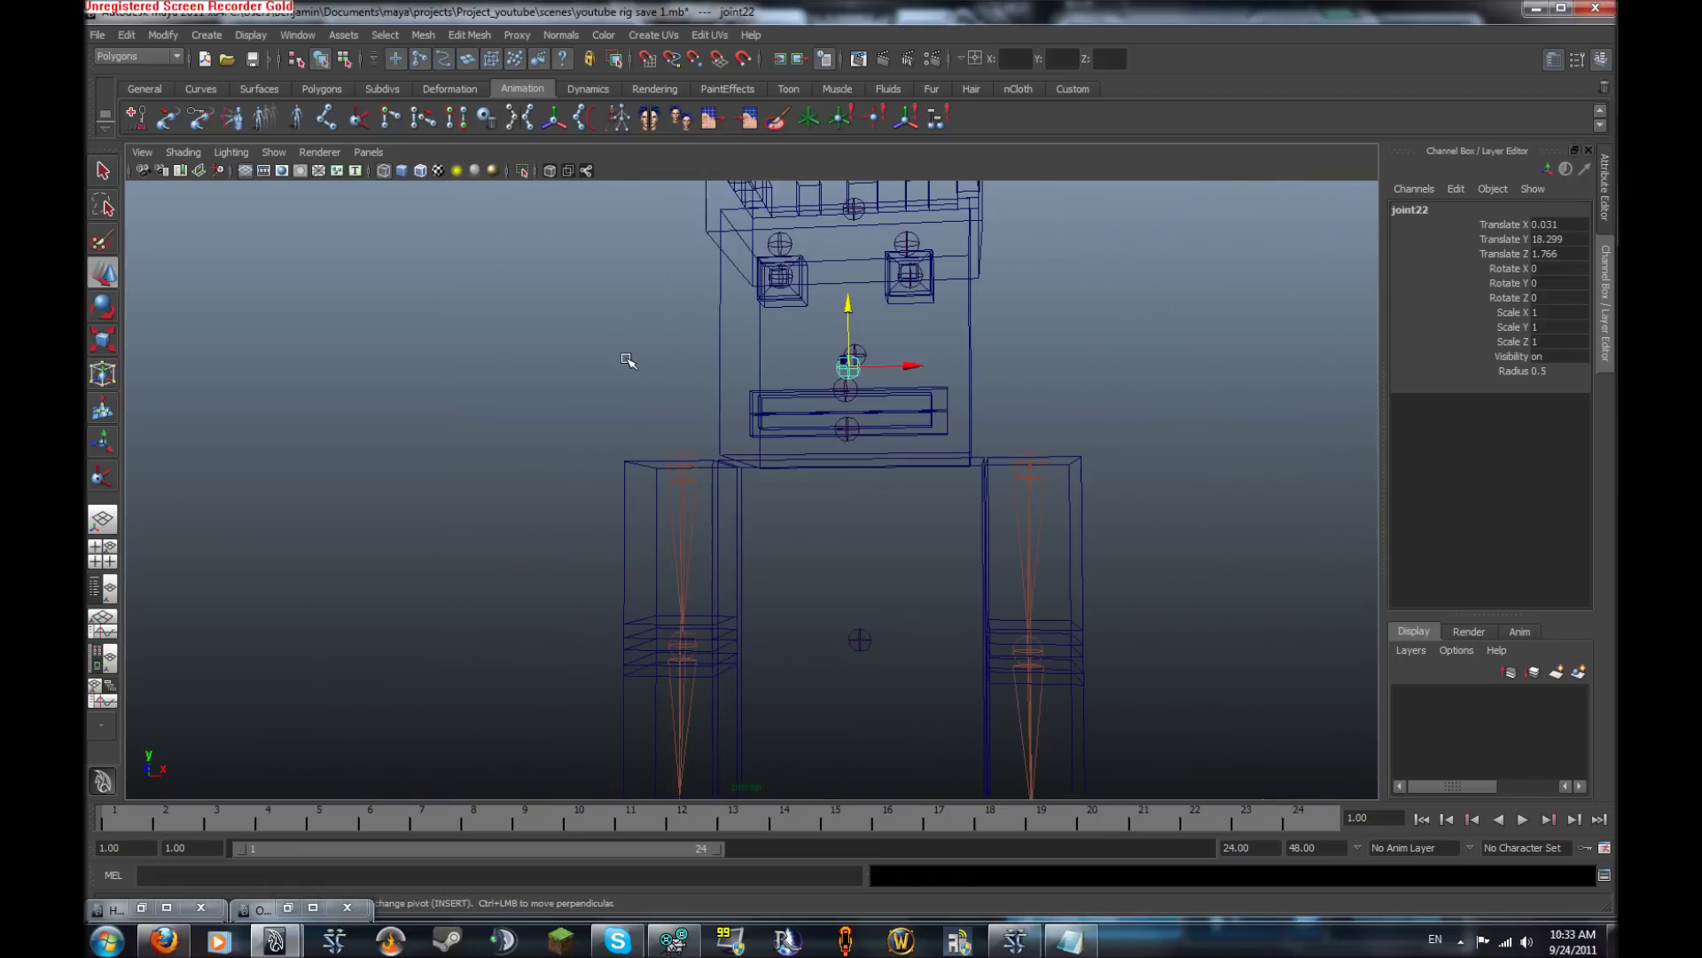
{"action": "left_click_drag", "start_coordinate": [627, 357], "coordinate": [658, 239], "text": "alt"}
{"action": "middle_click_drag", "start_coordinate": [658, 239], "coordinate": [641, 69], "text": "alt"}
{"action": "left_click_drag", "start_coordinate": [788, 375], "coordinate": [868, 488]}
{"action": "right_click_drag", "start_coordinate": [851, 467], "coordinate": [673, 434], "text": "alt"}
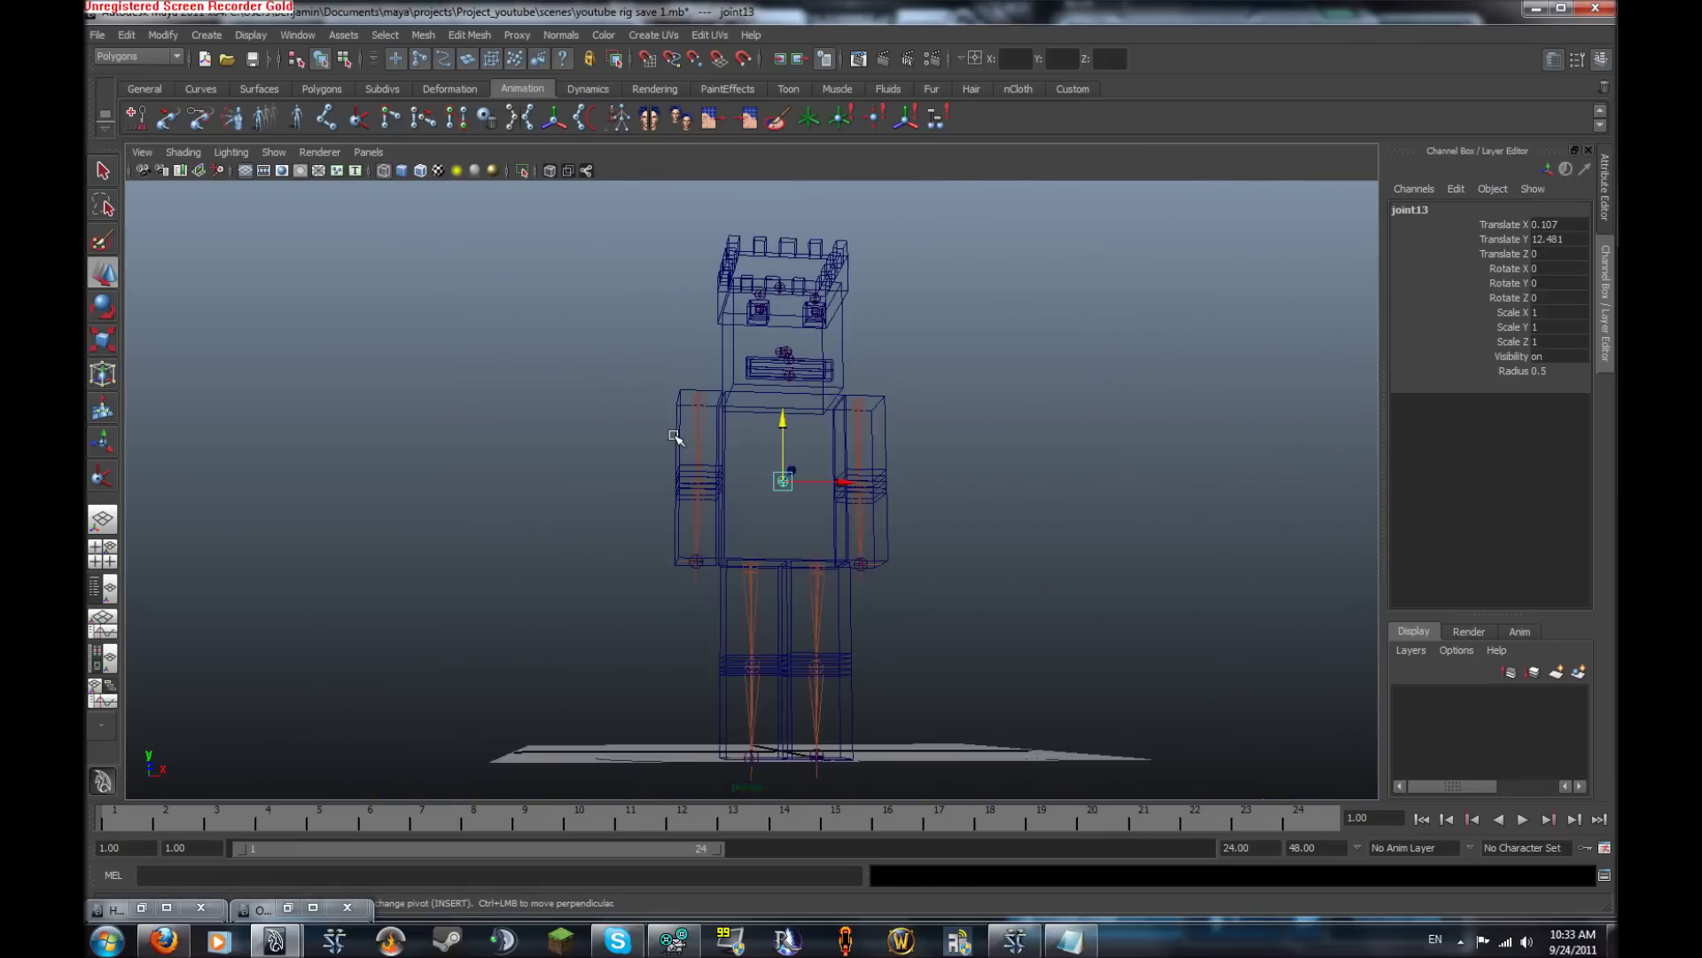
{"action": "left_click_drag", "start_coordinate": [673, 433], "coordinate": [570, 475], "text": "alt"}
{"action": "left_click", "coordinate": [627, 379]}
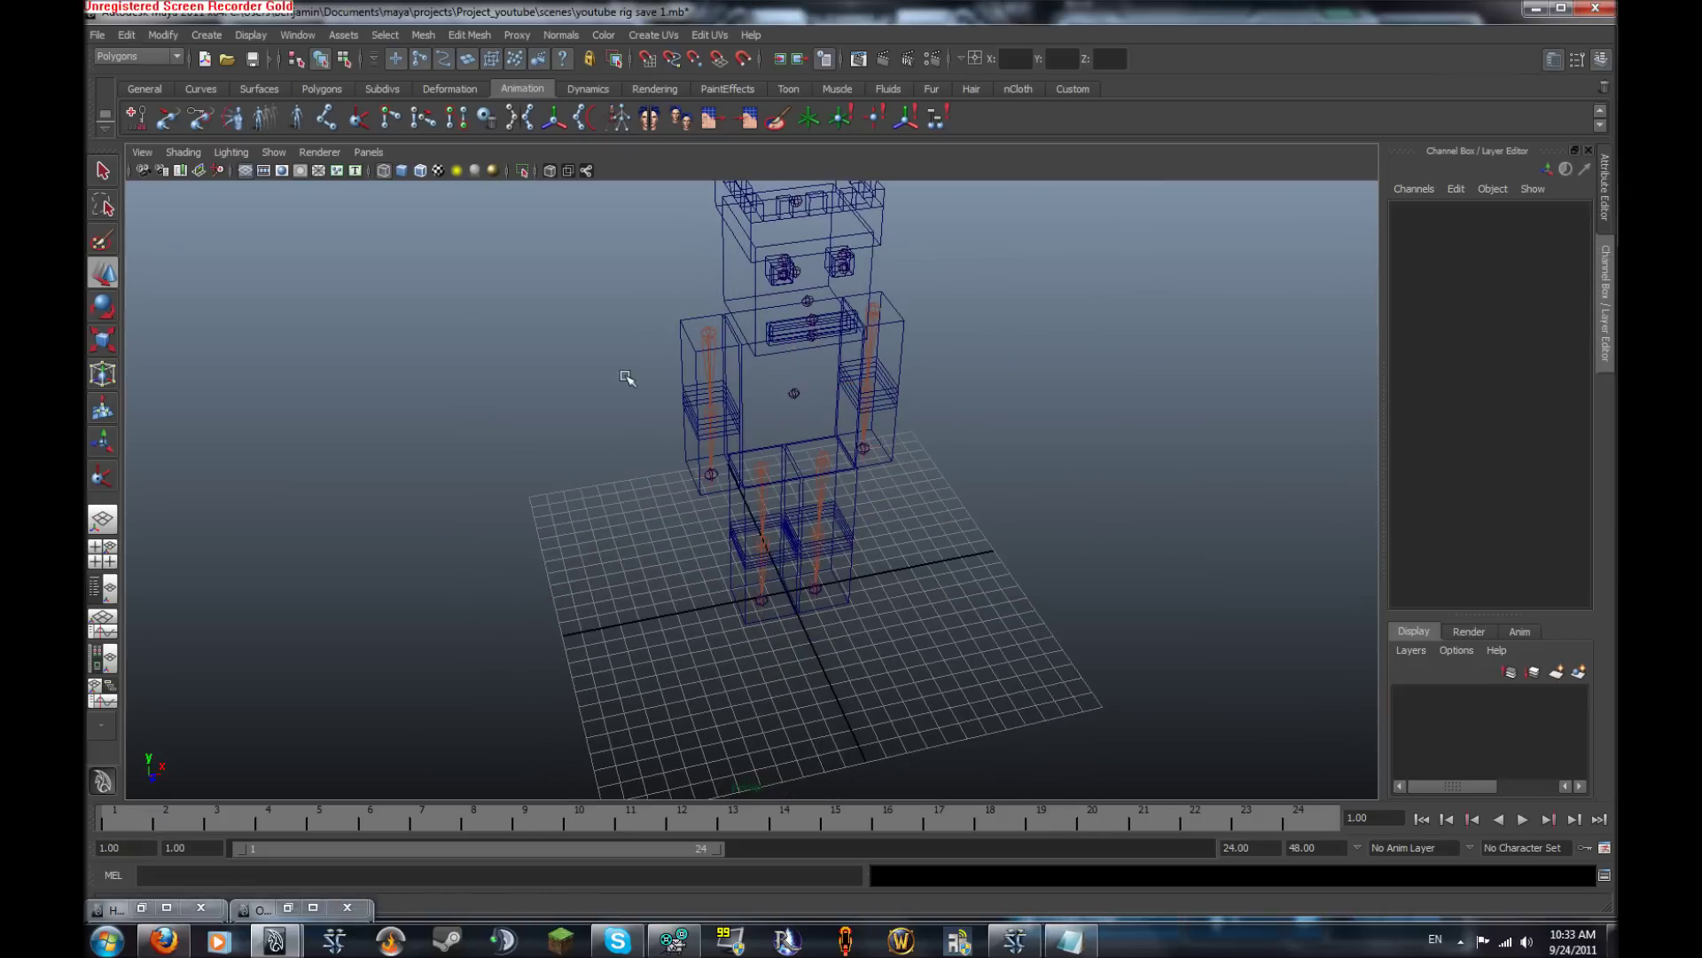
Examine the head's joints from several angles and select the hair joint
{"action": "left_click", "coordinate": [825, 452]}
{"action": "left_click_drag", "start_coordinate": [824, 452], "coordinate": [790, 407], "text": "alt"}
{"action": "middle_click_drag", "start_coordinate": [763, 401], "coordinate": [764, 562], "text": "alt"}
{"action": "right_click_drag", "start_coordinate": [764, 562], "coordinate": [1313, 532], "text": "alt"}
{"action": "left_click_drag", "start_coordinate": [1052, 450], "coordinate": [830, 394], "text": "alt"}
{"action": "middle_click_drag", "start_coordinate": [865, 541], "coordinate": [903, 833], "text": "alt"}
{"action": "left_click", "coordinate": [796, 426]}
{"action": "left_click_drag", "start_coordinate": [836, 435], "coordinate": [779, 410], "text": "alt"}
{"action": "left_click_drag", "start_coordinate": [1037, 460], "coordinate": [871, 474], "text": "alt"}
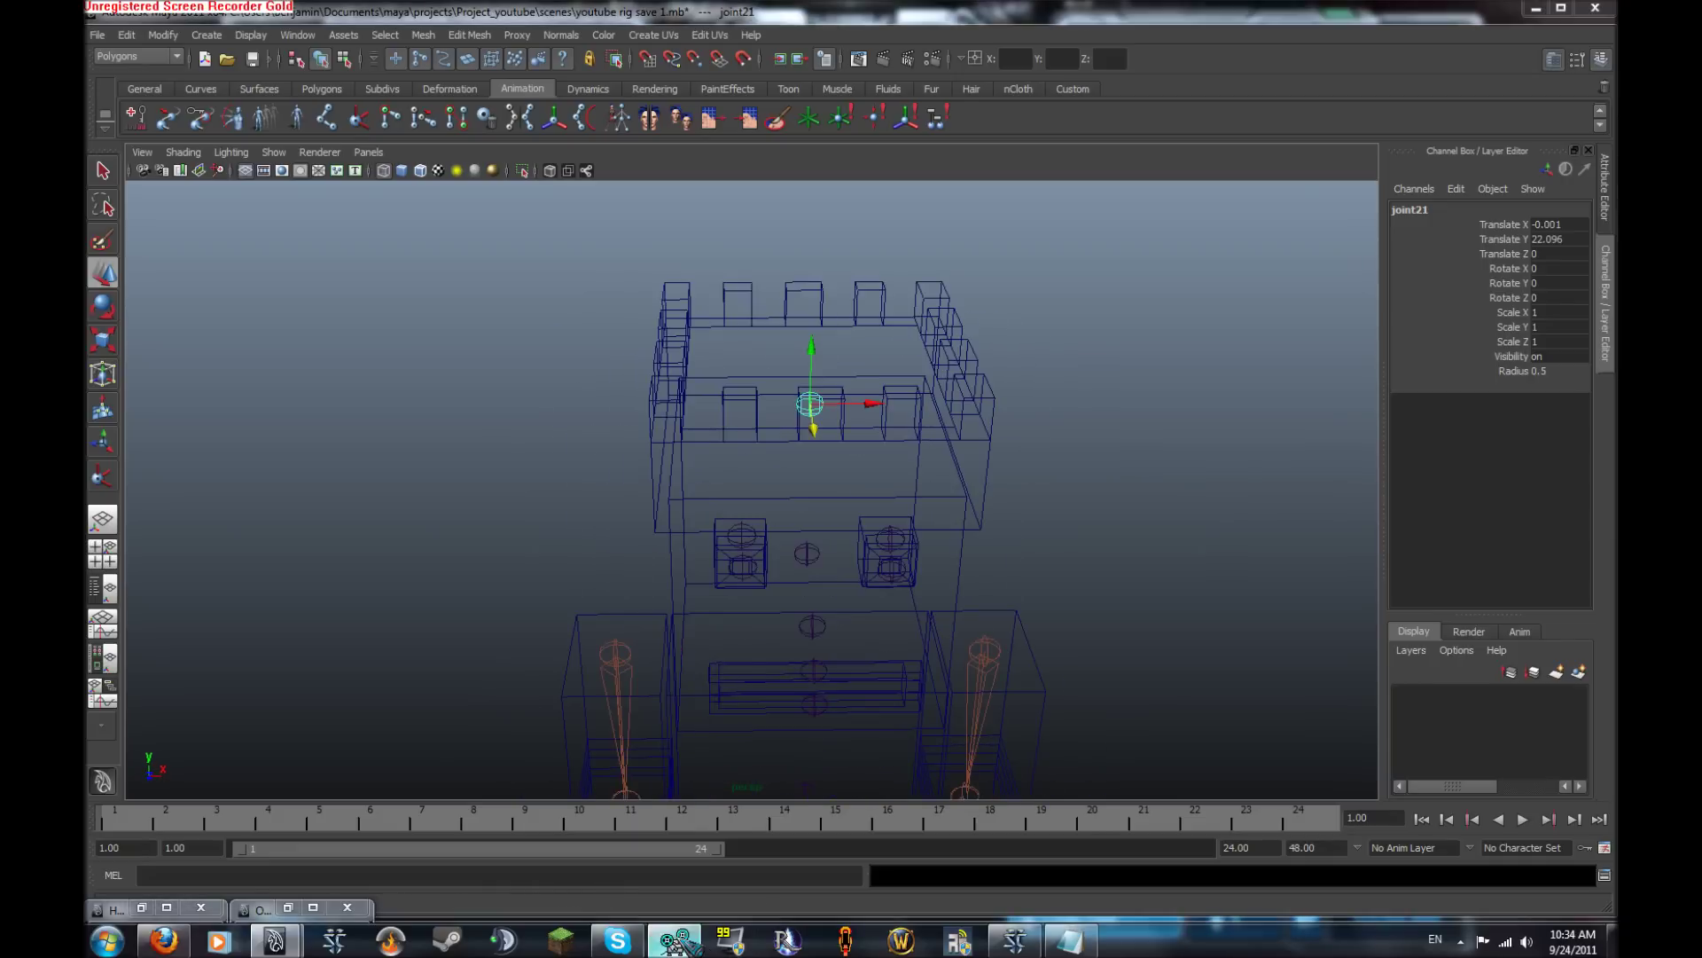
{"action": "left_click", "coordinate": [681, 938]}
{"action": "left_click", "coordinate": [749, 575]}
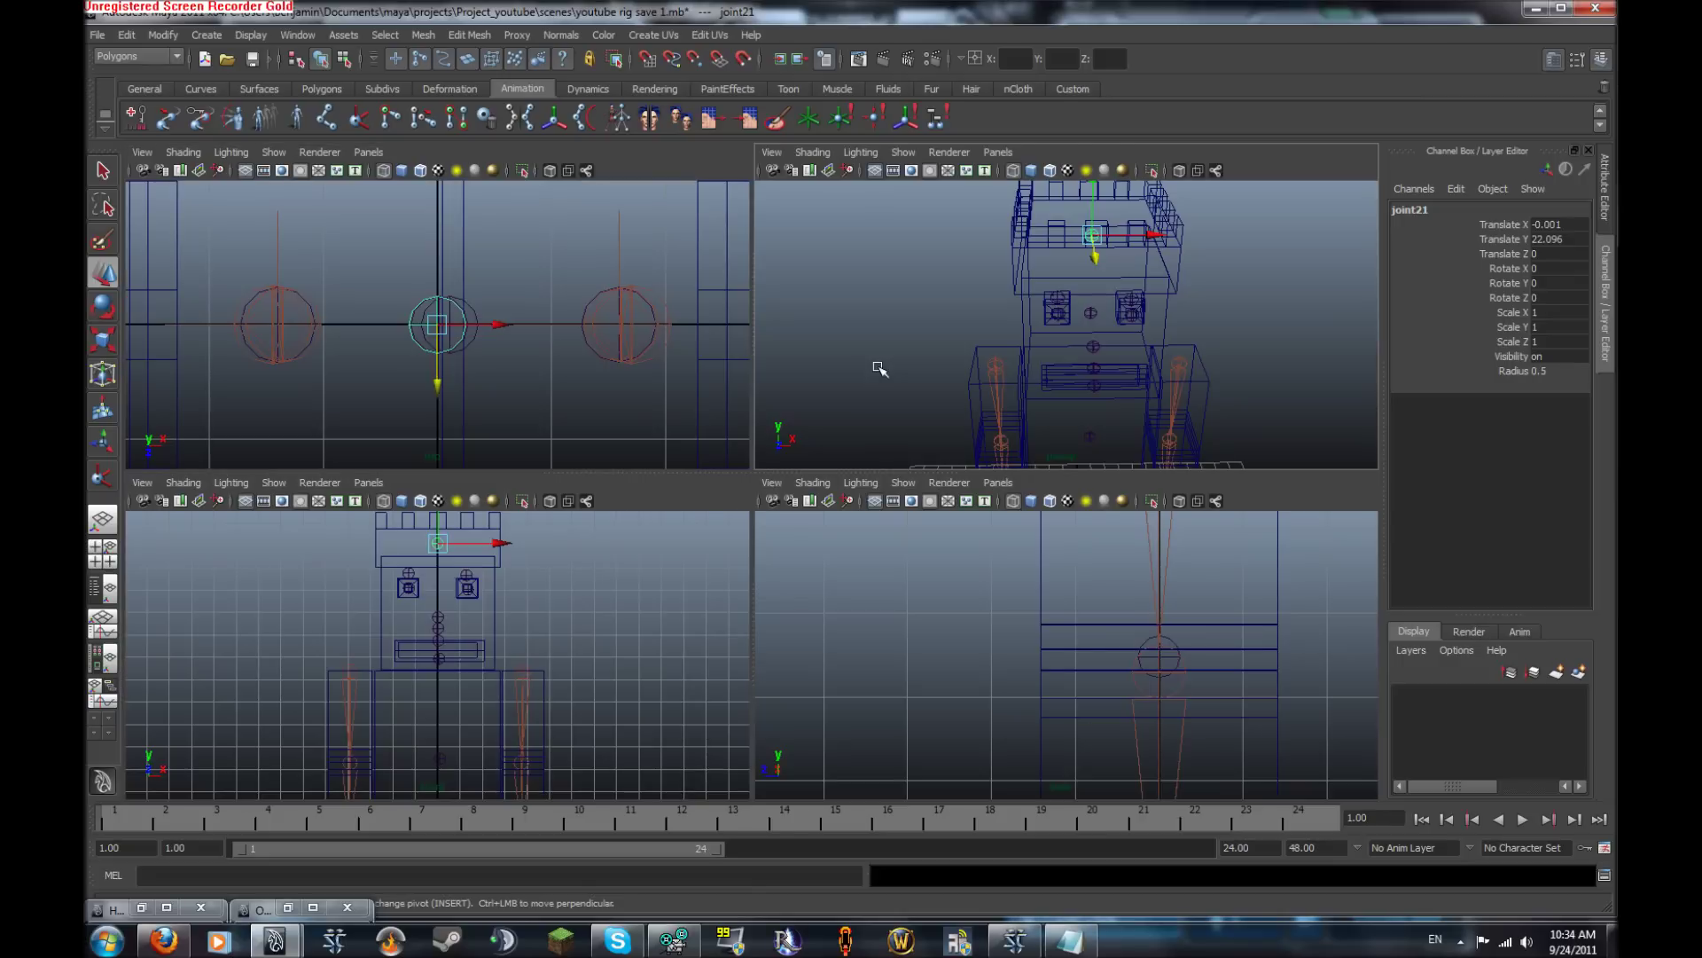
Create a polygon cube in the shaded perspective view and raise it to Translate Y of about 17.72, inside the head
{"action": "key", "text": "space"}
{"action": "left_click_drag", "start_coordinate": [855, 413], "coordinate": [860, 364], "text": "alt"}
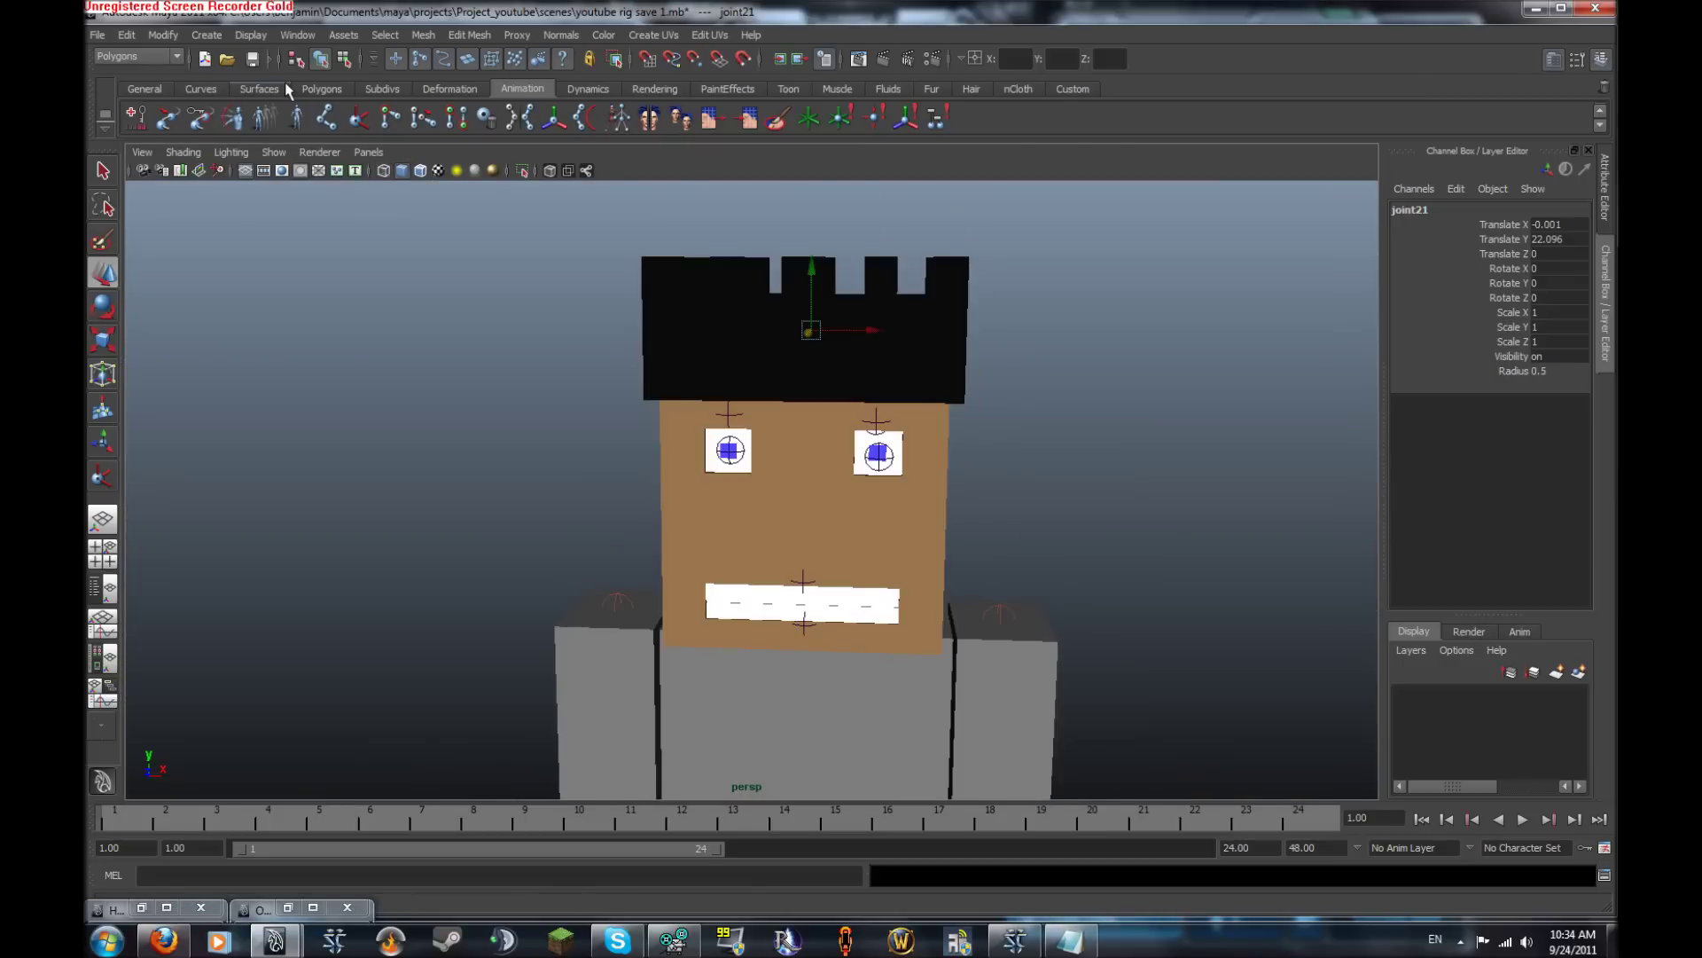
{"action": "left_click", "coordinate": [321, 88]}
{"action": "left_click", "coordinate": [941, 371]}
{"action": "scroll", "coordinate": [727, 439], "scroll_direction": "down", "scroll_amount": 10}
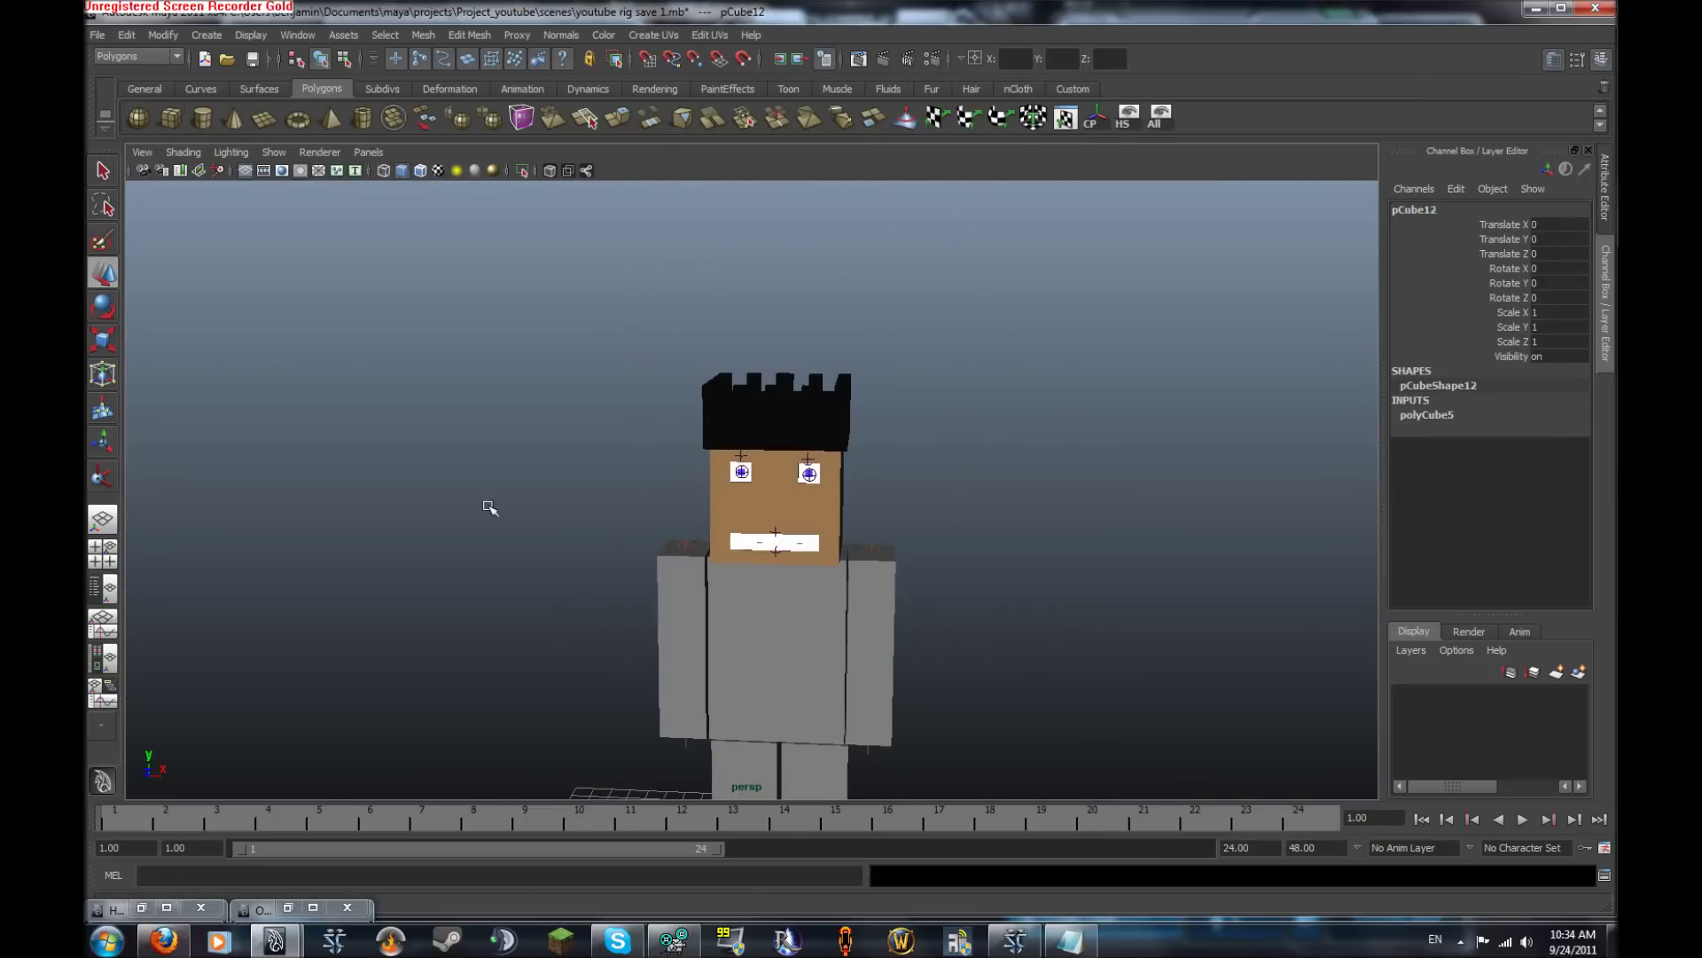
{"action": "left_click_drag", "start_coordinate": [773, 671], "coordinate": [766, 440]}
Move the new cube forward to the mouth at about Translate Z 2.47 and scale it to about 3.025 in X and 0.608 in Z
{"action": "scroll", "coordinate": [810, 471], "scroll_direction": "down", "scroll_amount": 3}
{"action": "scroll", "coordinate": [1094, 509], "scroll_direction": "up", "scroll_amount": 8}
{"action": "left_click_drag", "start_coordinate": [931, 497], "coordinate": [867, 500], "text": "alt"}
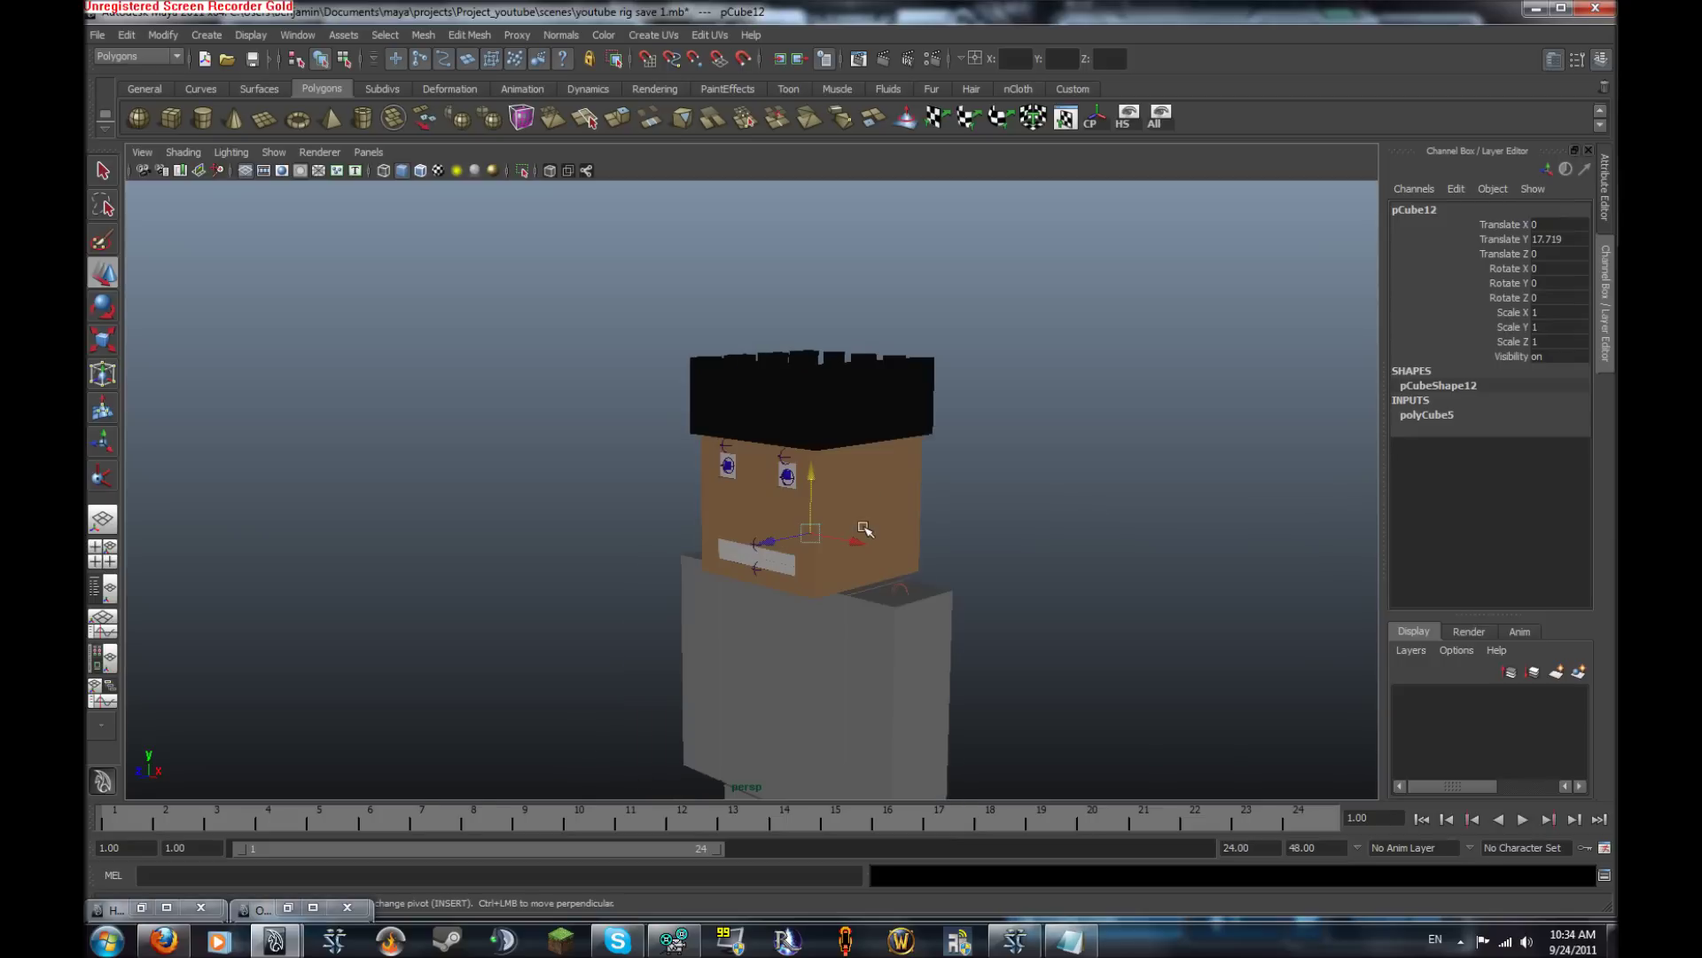
{"action": "left_click_drag", "start_coordinate": [766, 540], "coordinate": [868, 564]}
{"action": "key", "text": "r"}
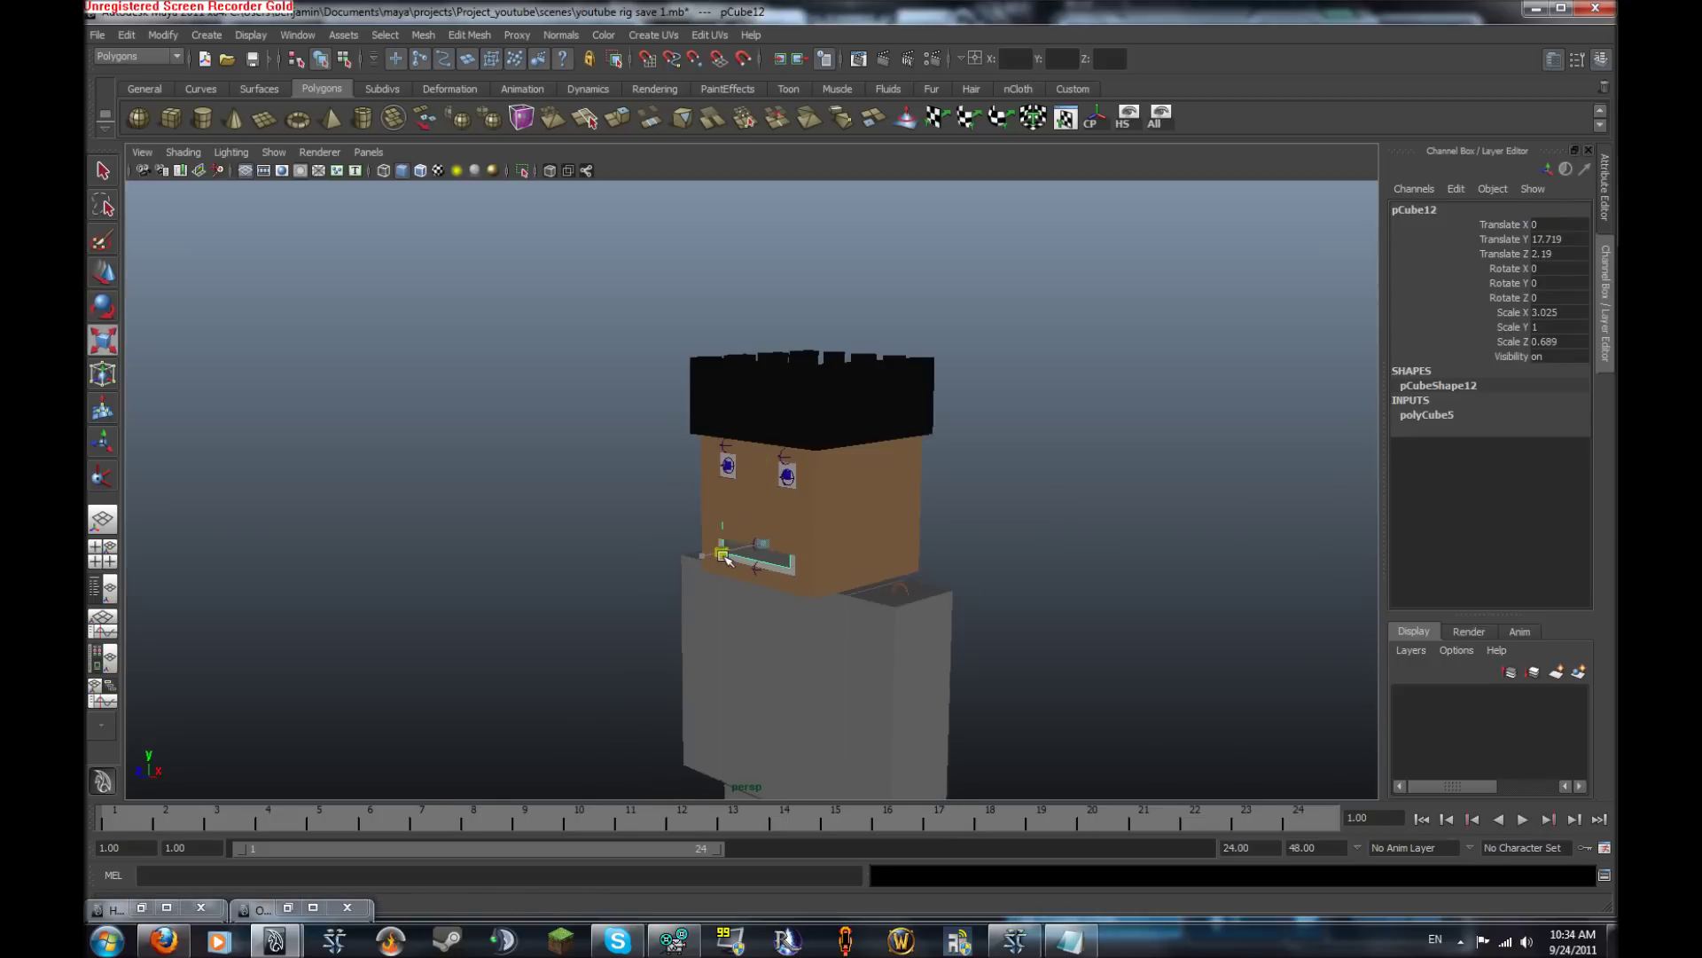
{"action": "key", "text": "w"}
{"action": "left_click_drag", "start_coordinate": [724, 557], "coordinate": [723, 550]}
{"action": "key", "text": "r"}
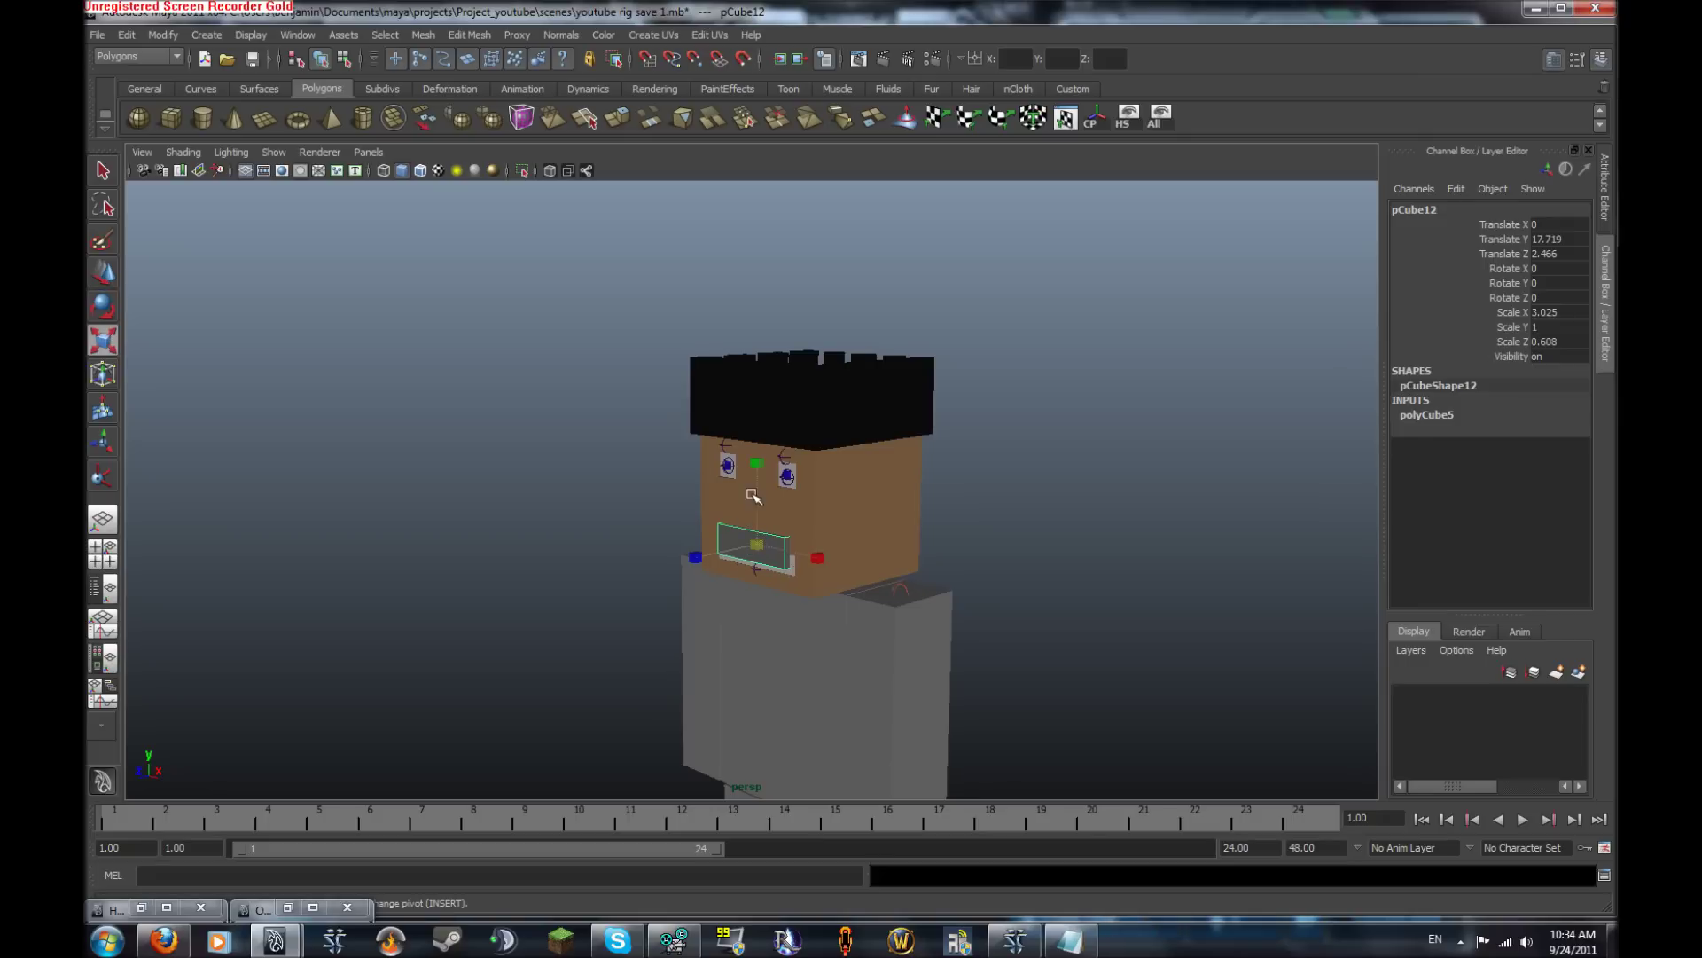
Scale the mouth cube to about 0.838 in Y, set it back to about Translate Z 2.238, and clear the selection
{"action": "left_click_drag", "start_coordinate": [758, 472], "coordinate": [761, 474]}
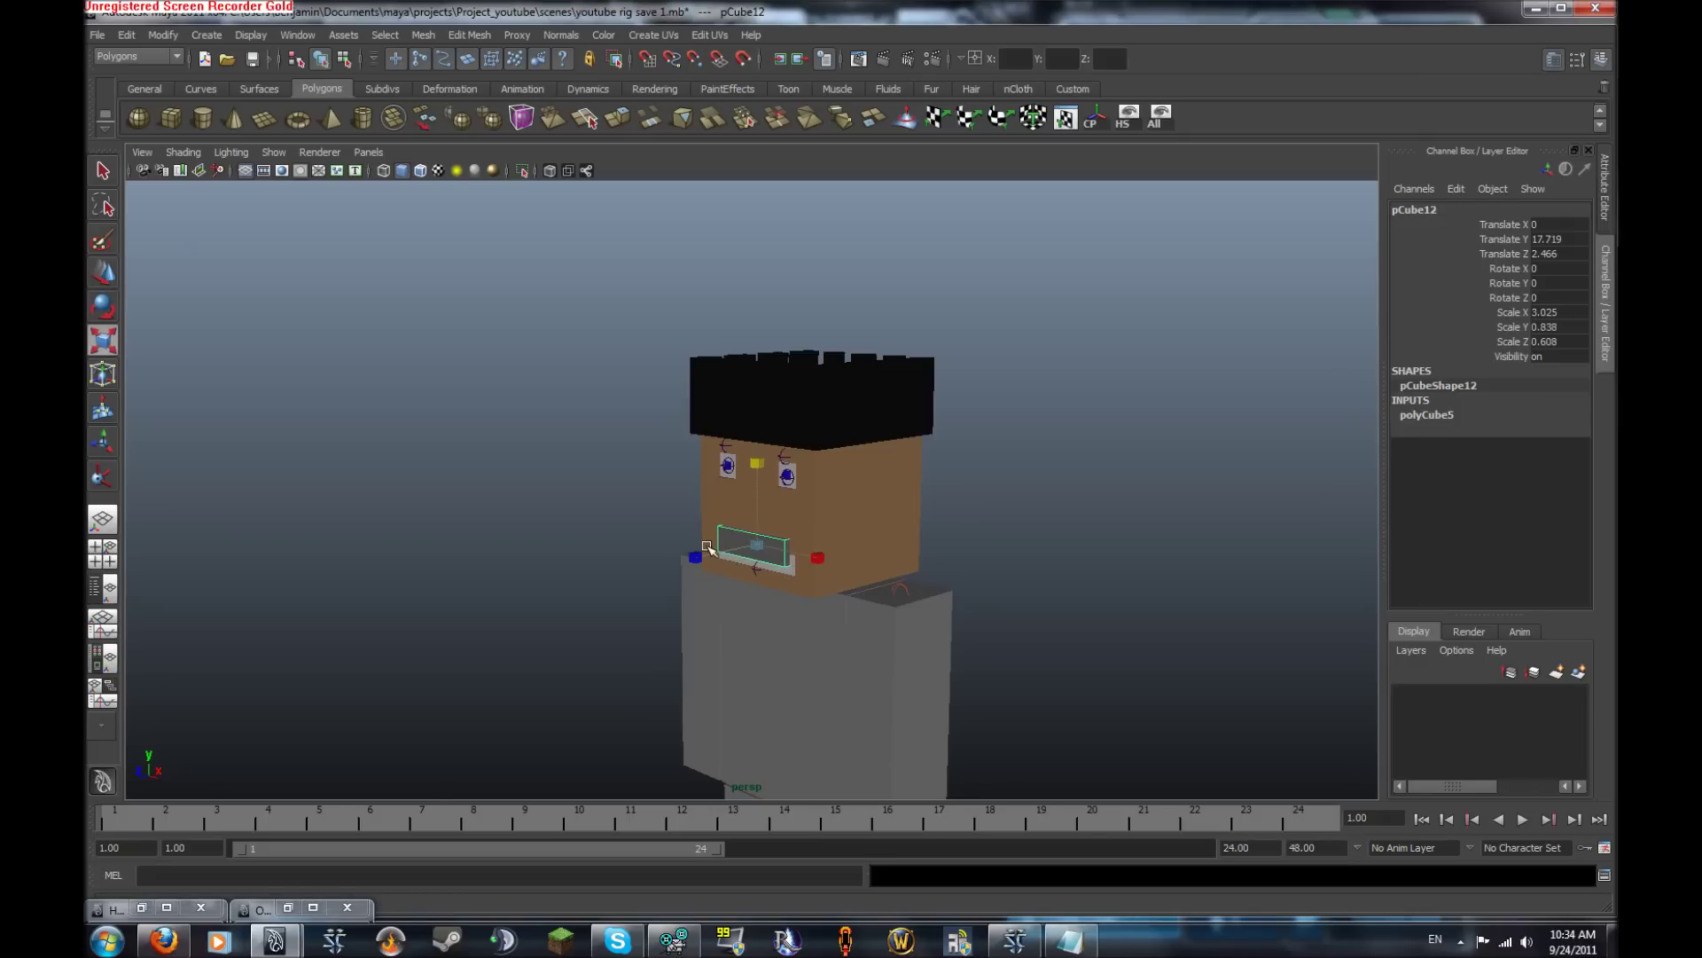
{"action": "key", "text": "w"}
{"action": "left_click_drag", "start_coordinate": [709, 548], "coordinate": [712, 555]}
{"action": "right_click_drag", "start_coordinate": [703, 545], "coordinate": [1015, 593], "text": "alt"}
{"action": "left_click_drag", "start_coordinate": [1015, 594], "coordinate": [1122, 599], "text": "alt"}
{"action": "left_click_drag", "start_coordinate": [880, 614], "coordinate": [745, 589]}
{"action": "scroll", "coordinate": [913, 575], "scroll_direction": "down", "scroll_amount": 3}
{"action": "left_click", "coordinate": [999, 540]}
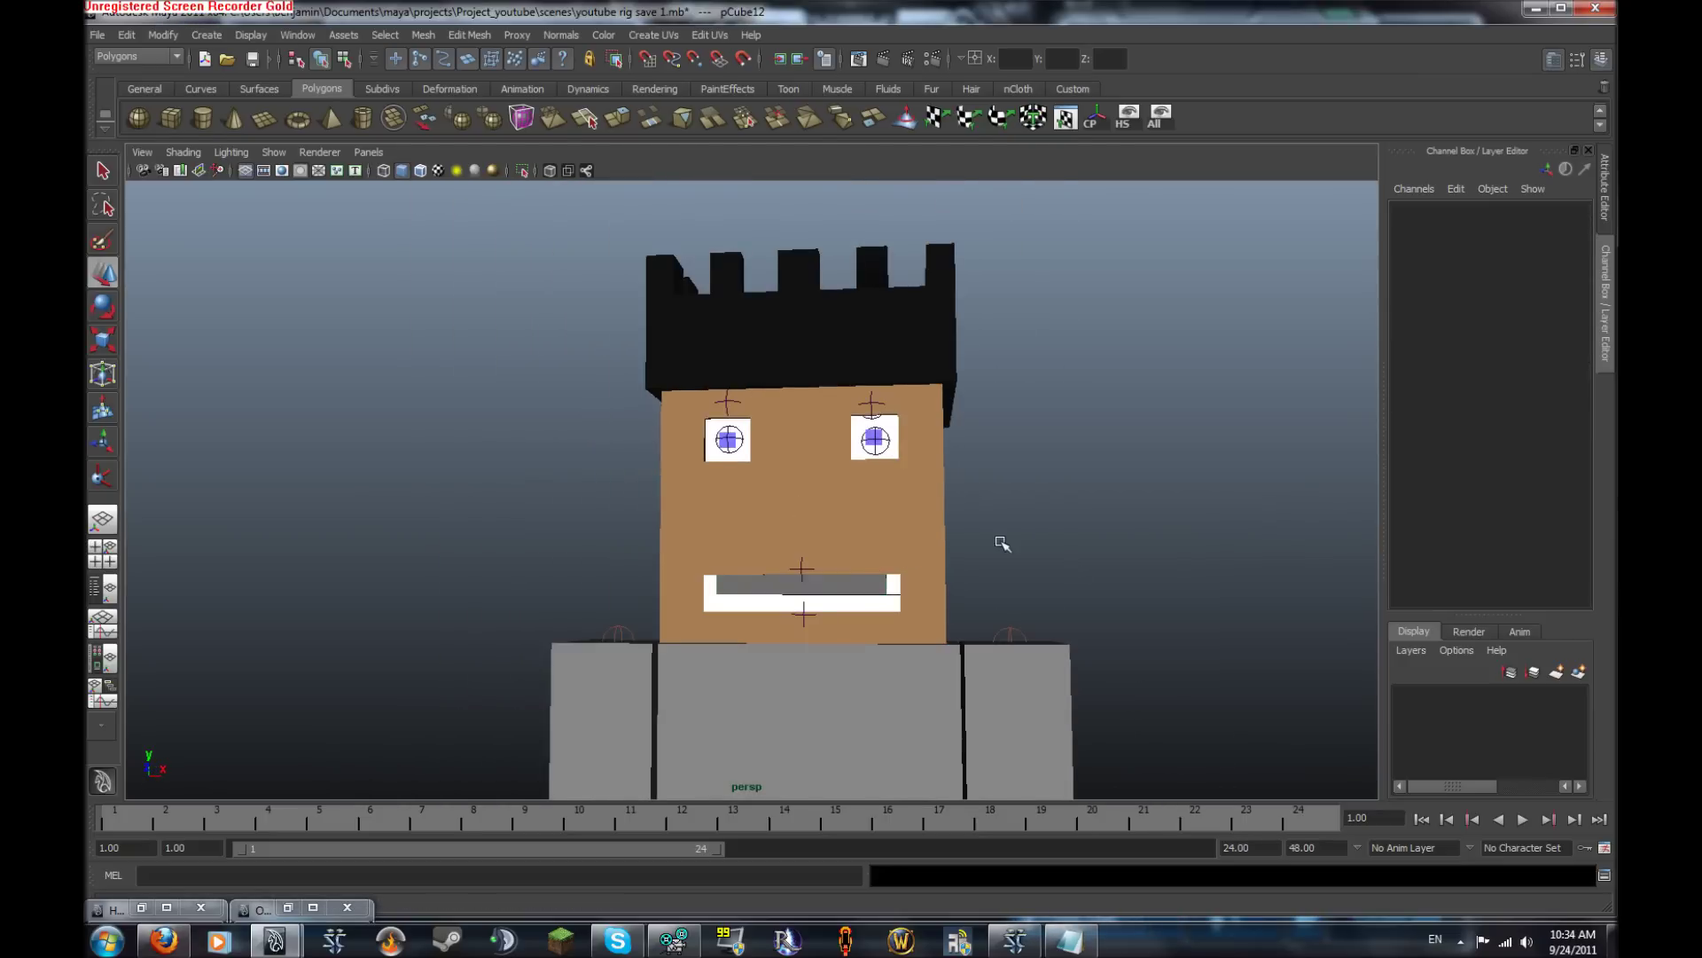
Assign the skin-coloured lambert6 material to the mouth cube in Hypershade, minimize Hypershade, and clear the selection
{"action": "left_click_drag", "start_coordinate": [999, 540], "coordinate": [1033, 568], "text": "alt"}
{"action": "left_click", "coordinate": [755, 593]}
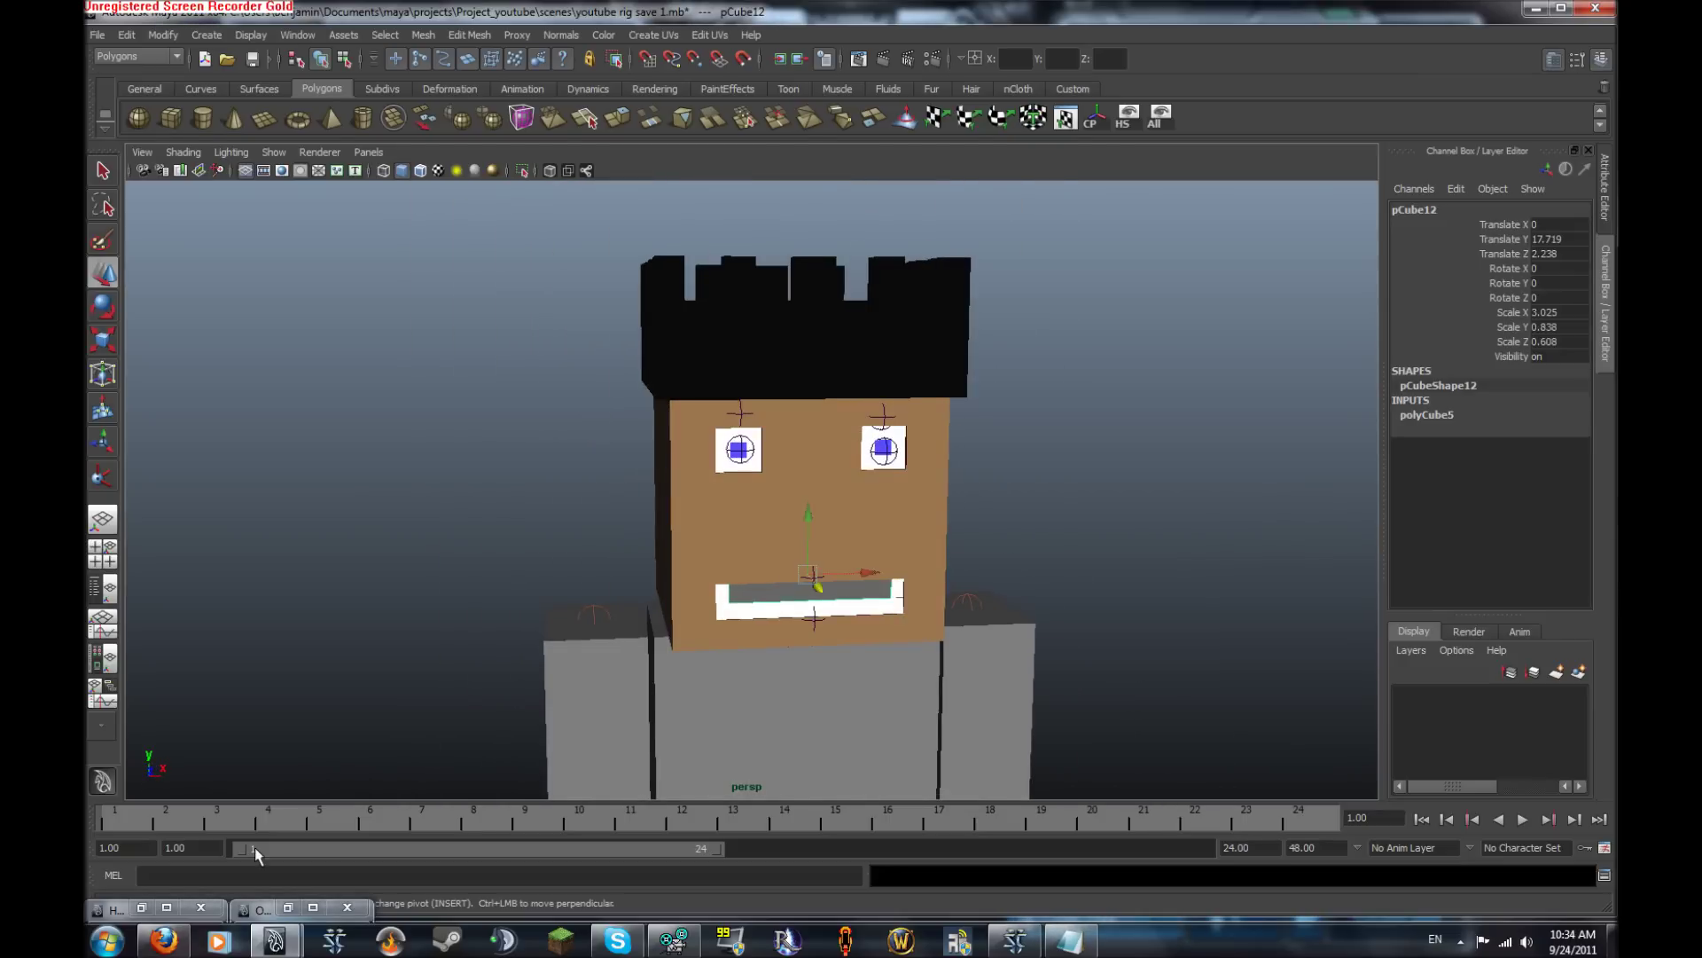
{"action": "left_click", "coordinate": [141, 907]}
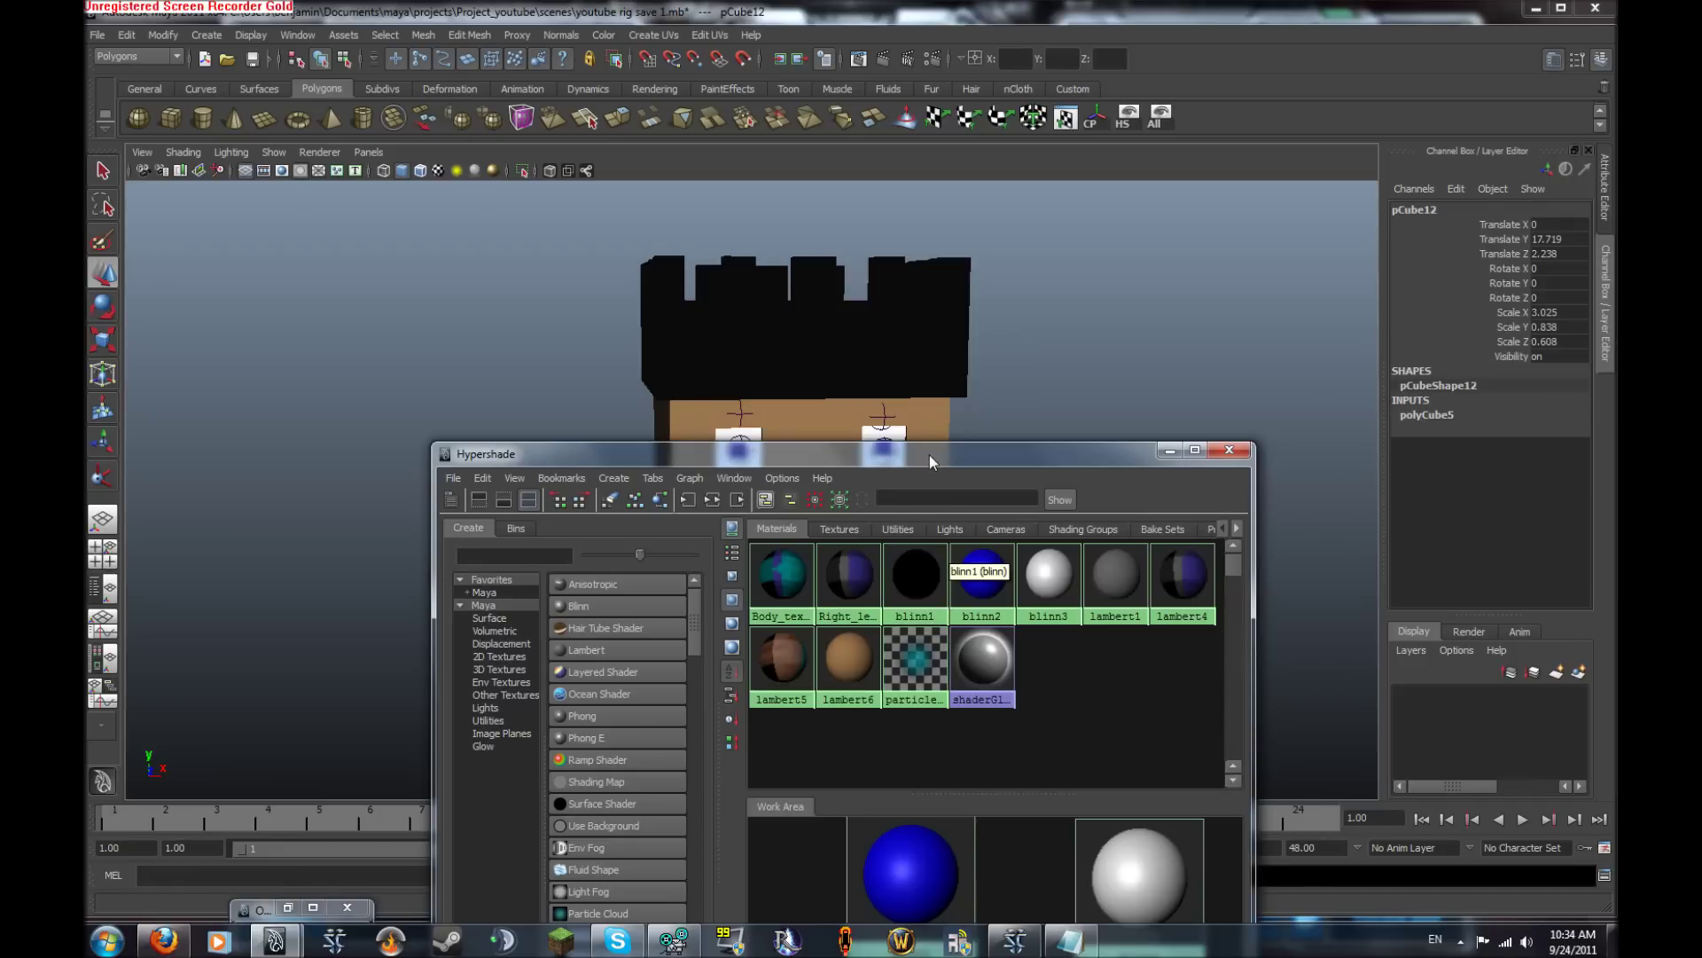
{"action": "left_click_drag", "start_coordinate": [927, 459], "coordinate": [1003, 229]}
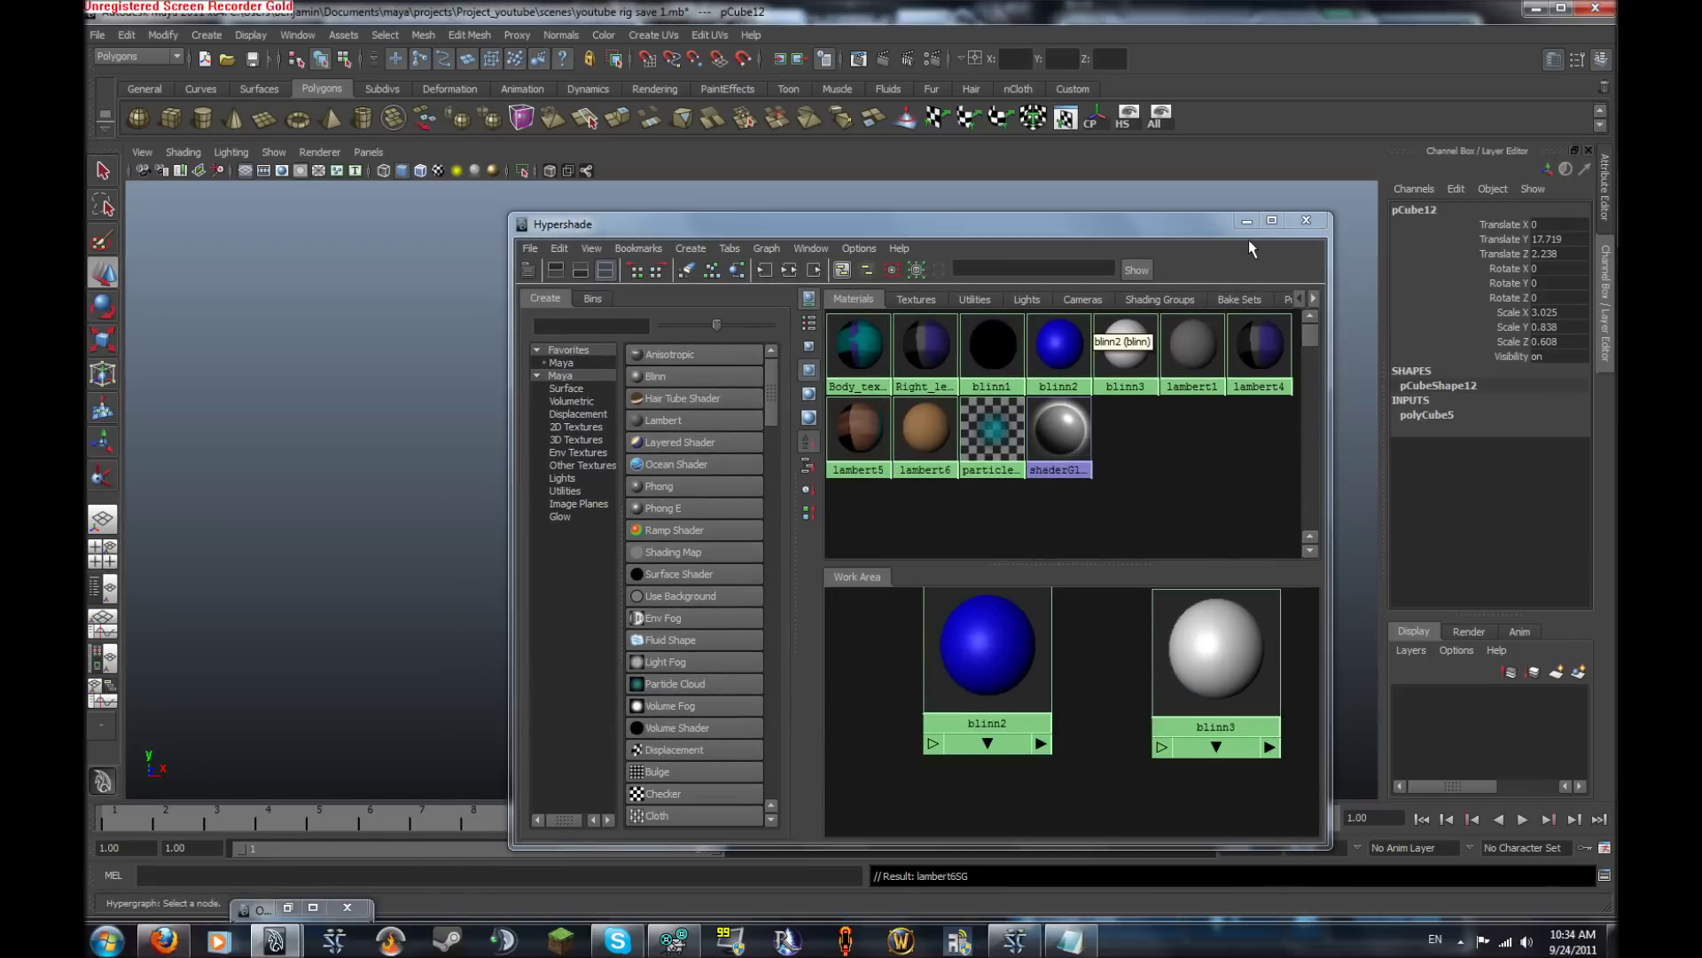
{"action": "left_click", "coordinate": [1248, 220]}
{"action": "left_click", "coordinate": [1165, 363]}
Inspect the skin-coloured mouth cube and the whole face from several angles and distances
{"action": "left_click_drag", "start_coordinate": [1164, 362], "coordinate": [1167, 319], "text": "alt"}
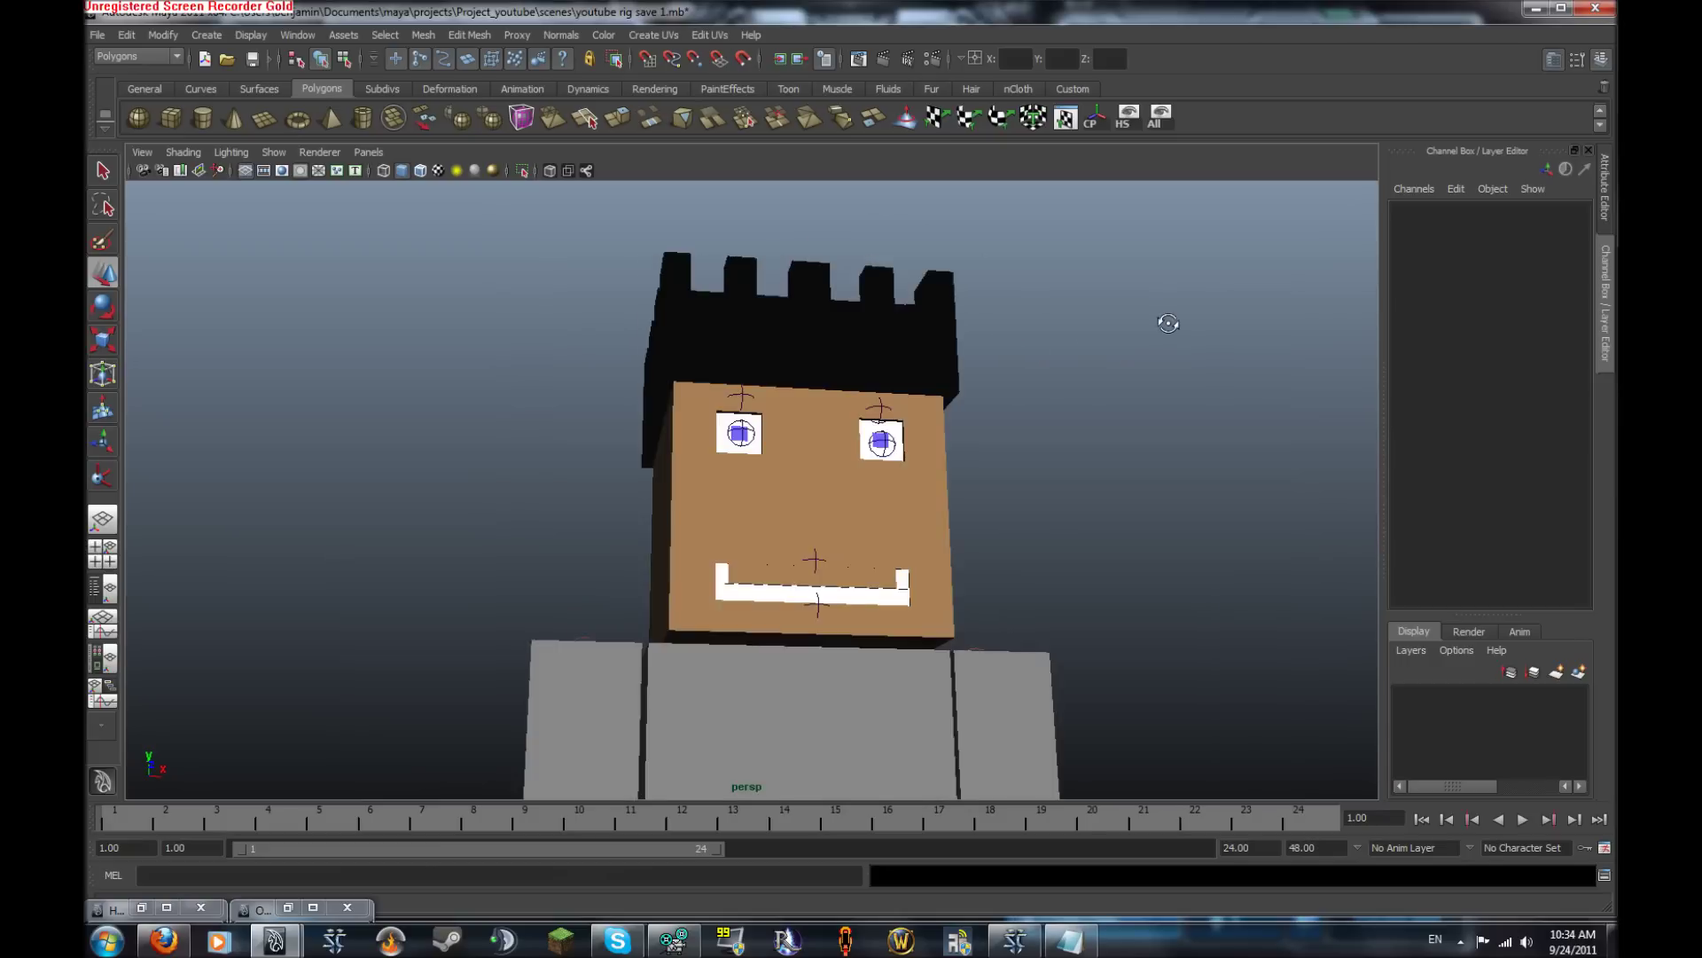
{"action": "left_click", "coordinate": [851, 590]}
{"action": "key", "text": "r"}
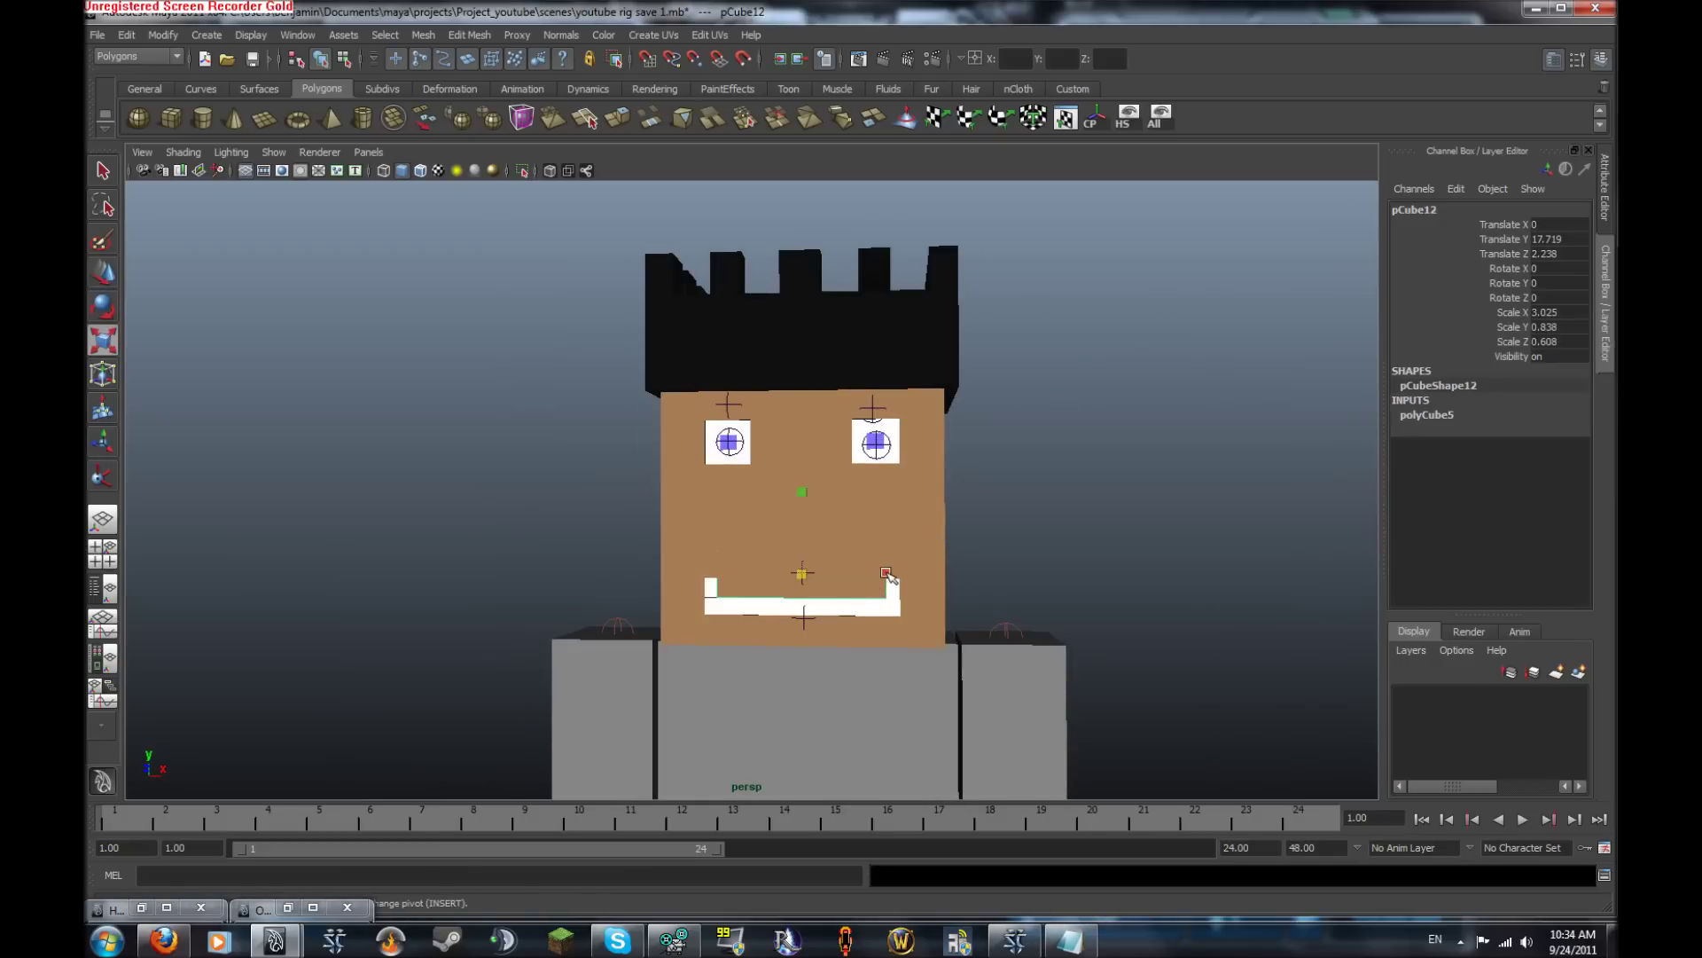
{"action": "left_click", "coordinate": [1025, 532]}
{"action": "left_click_drag", "start_coordinate": [1025, 532], "coordinate": [1140, 464], "text": "alt"}
{"action": "scroll", "coordinate": [1159, 533], "scroll_direction": "up", "scroll_amount": 3}
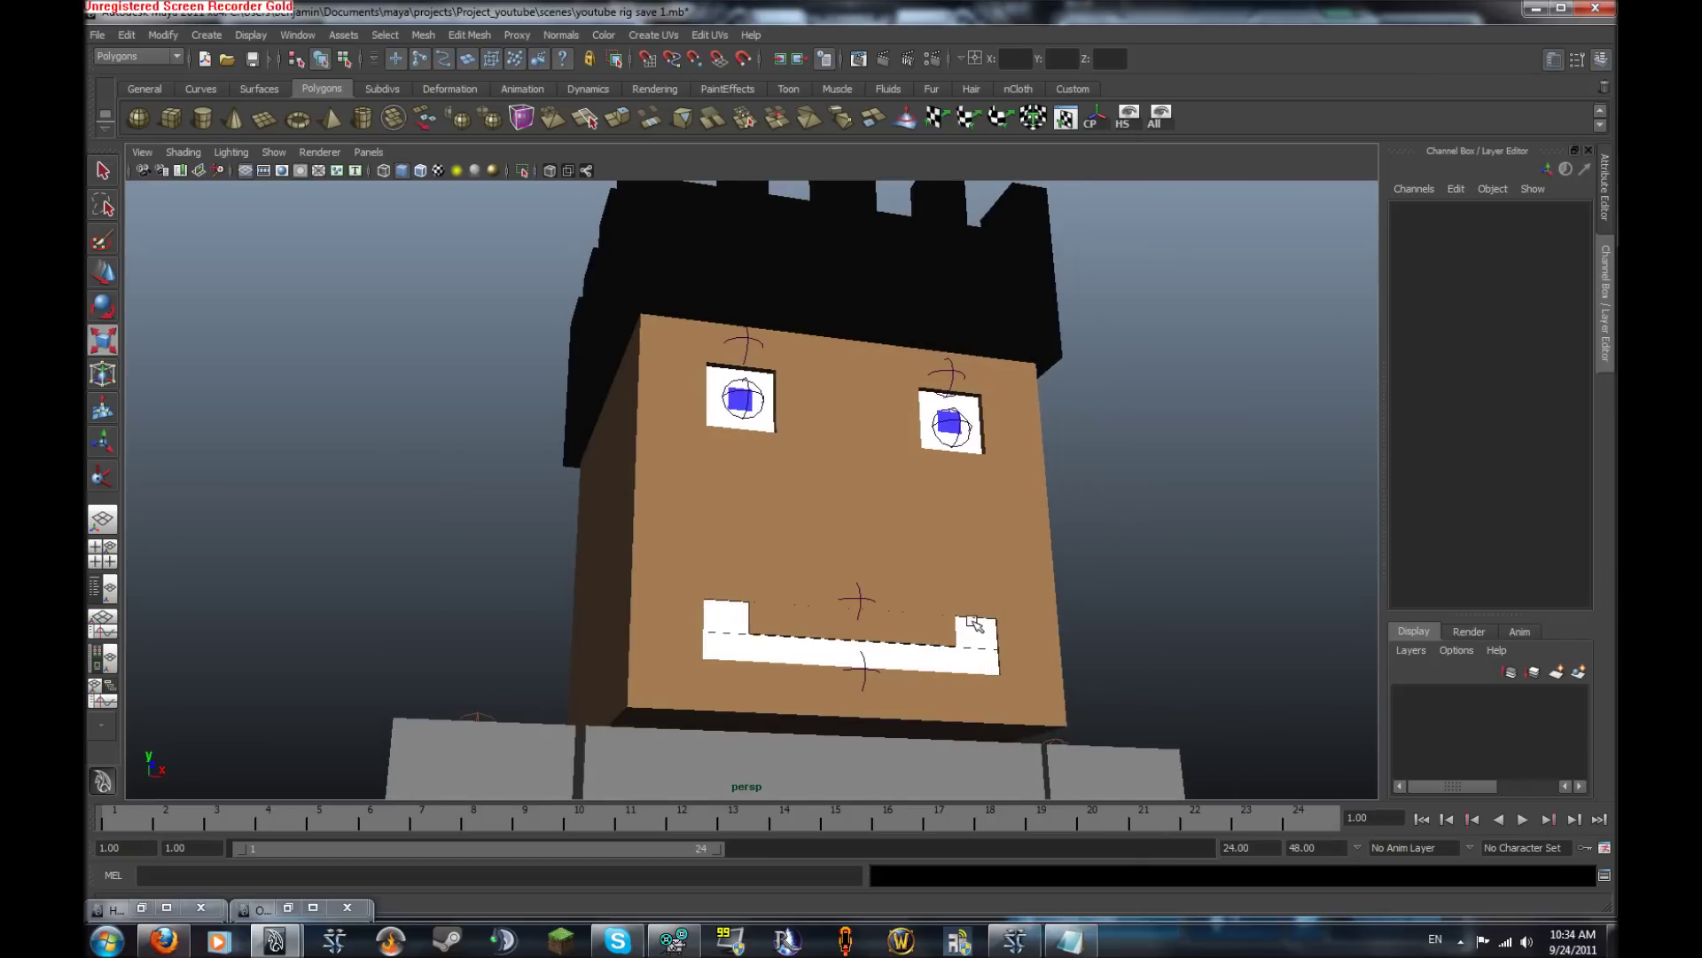
{"action": "scroll", "coordinate": [974, 623], "scroll_direction": "down", "scroll_amount": 10}
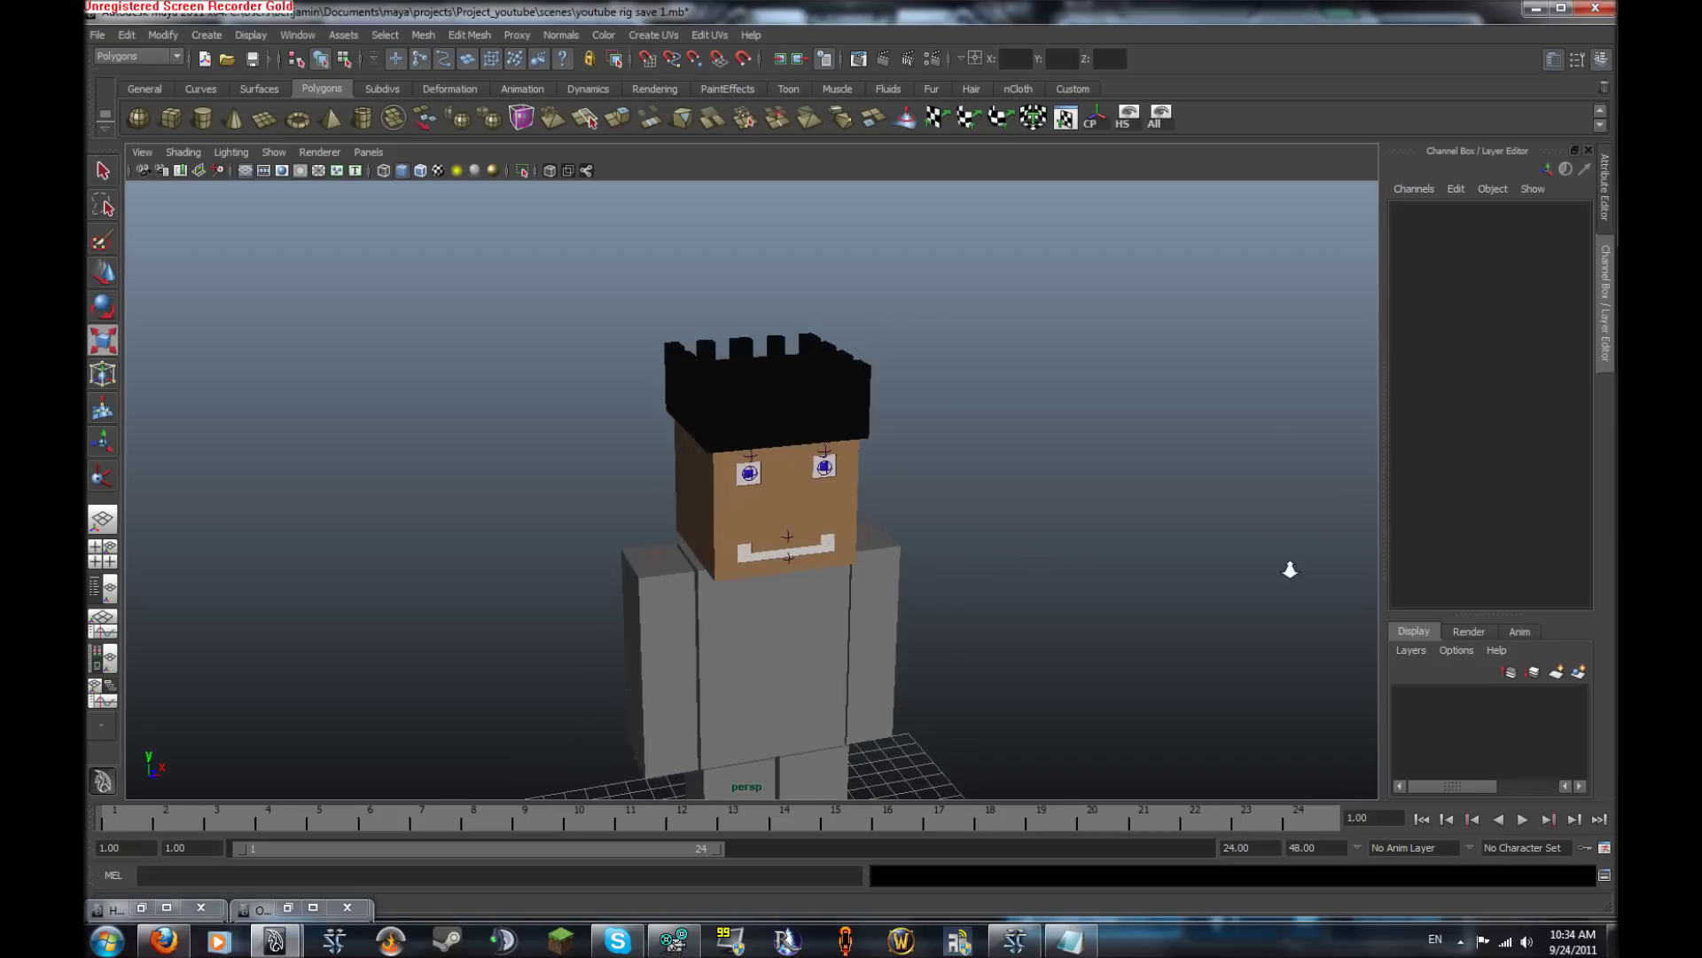
{"action": "scroll", "coordinate": [1034, 471], "scroll_direction": "up", "scroll_amount": 5}
{"action": "scroll", "coordinate": [1049, 422], "scroll_direction": "down", "scroll_amount": 7}
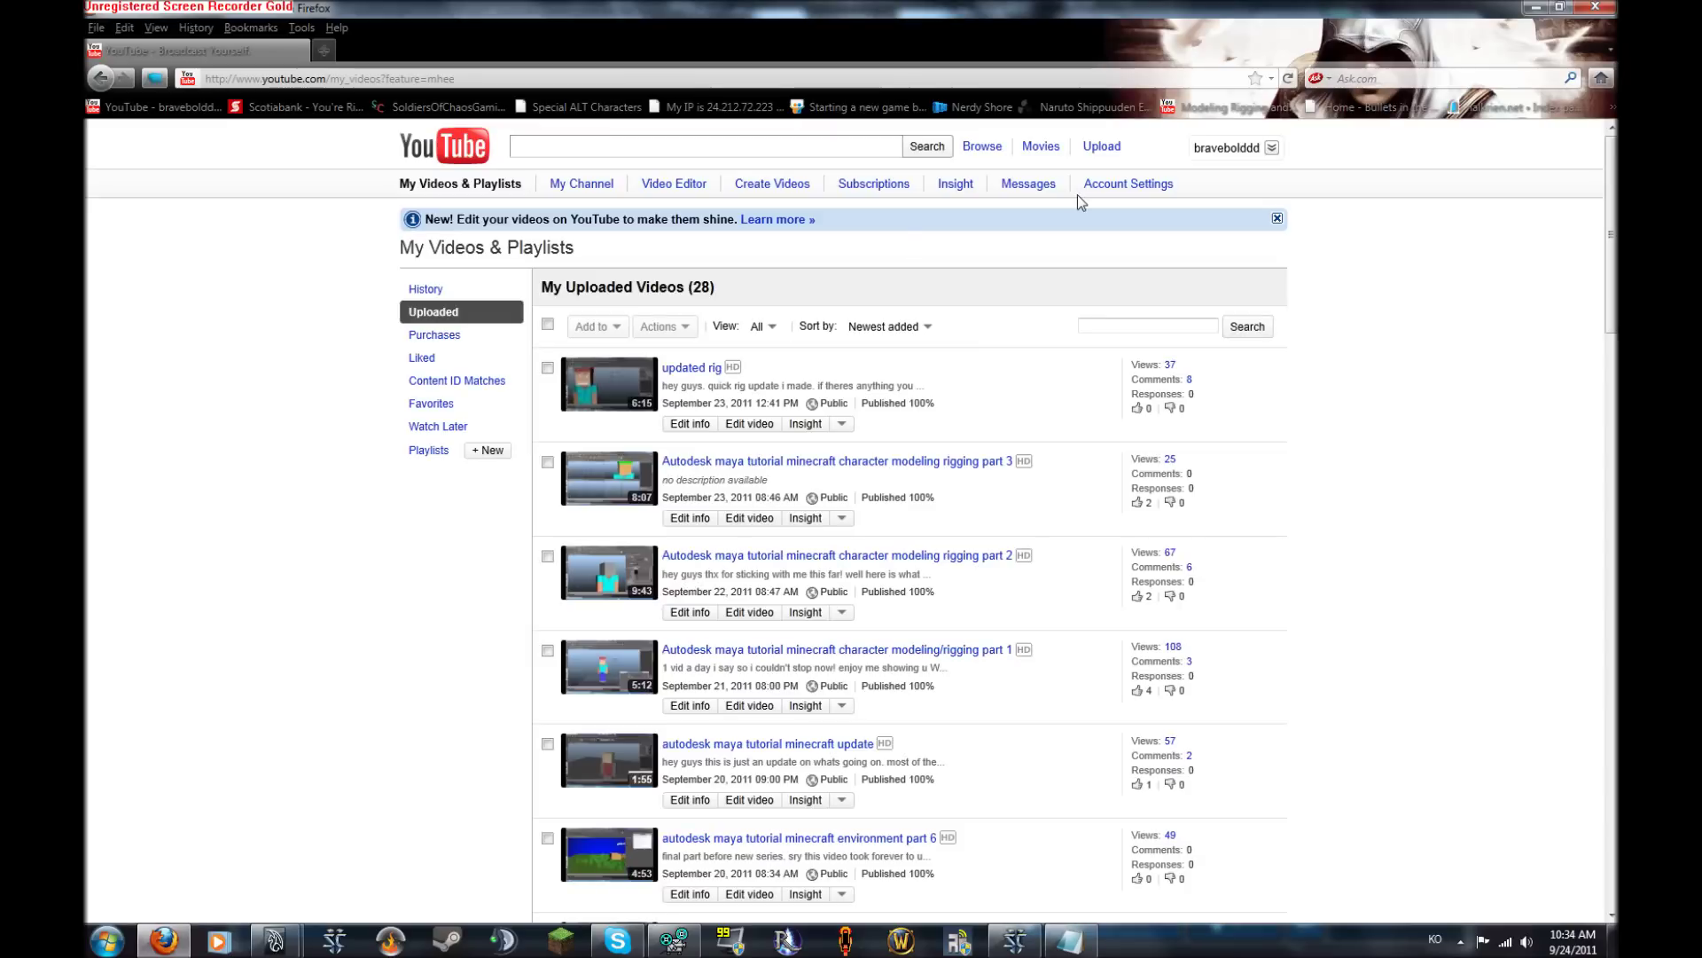
In Firefox, open the YouTube home page, go to the channel that posted the bulletin about 500 views, and pause its video
{"action": "left_click", "coordinate": [148, 109]}
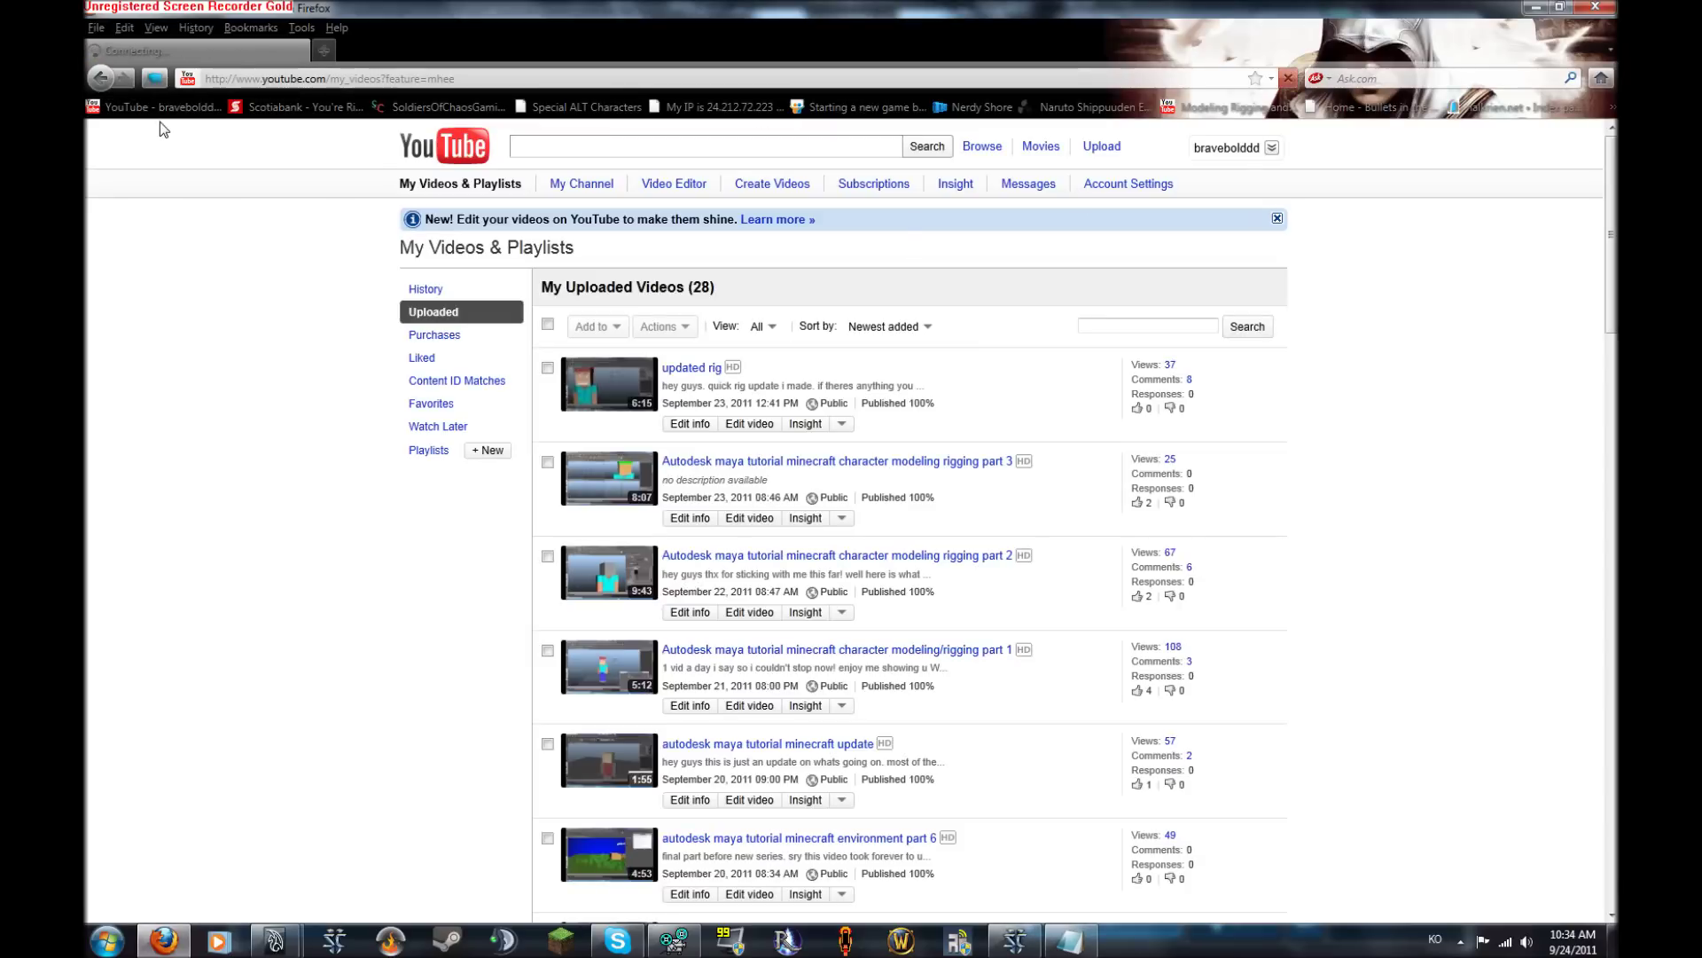
{"action": "left_click", "coordinate": [662, 943]}
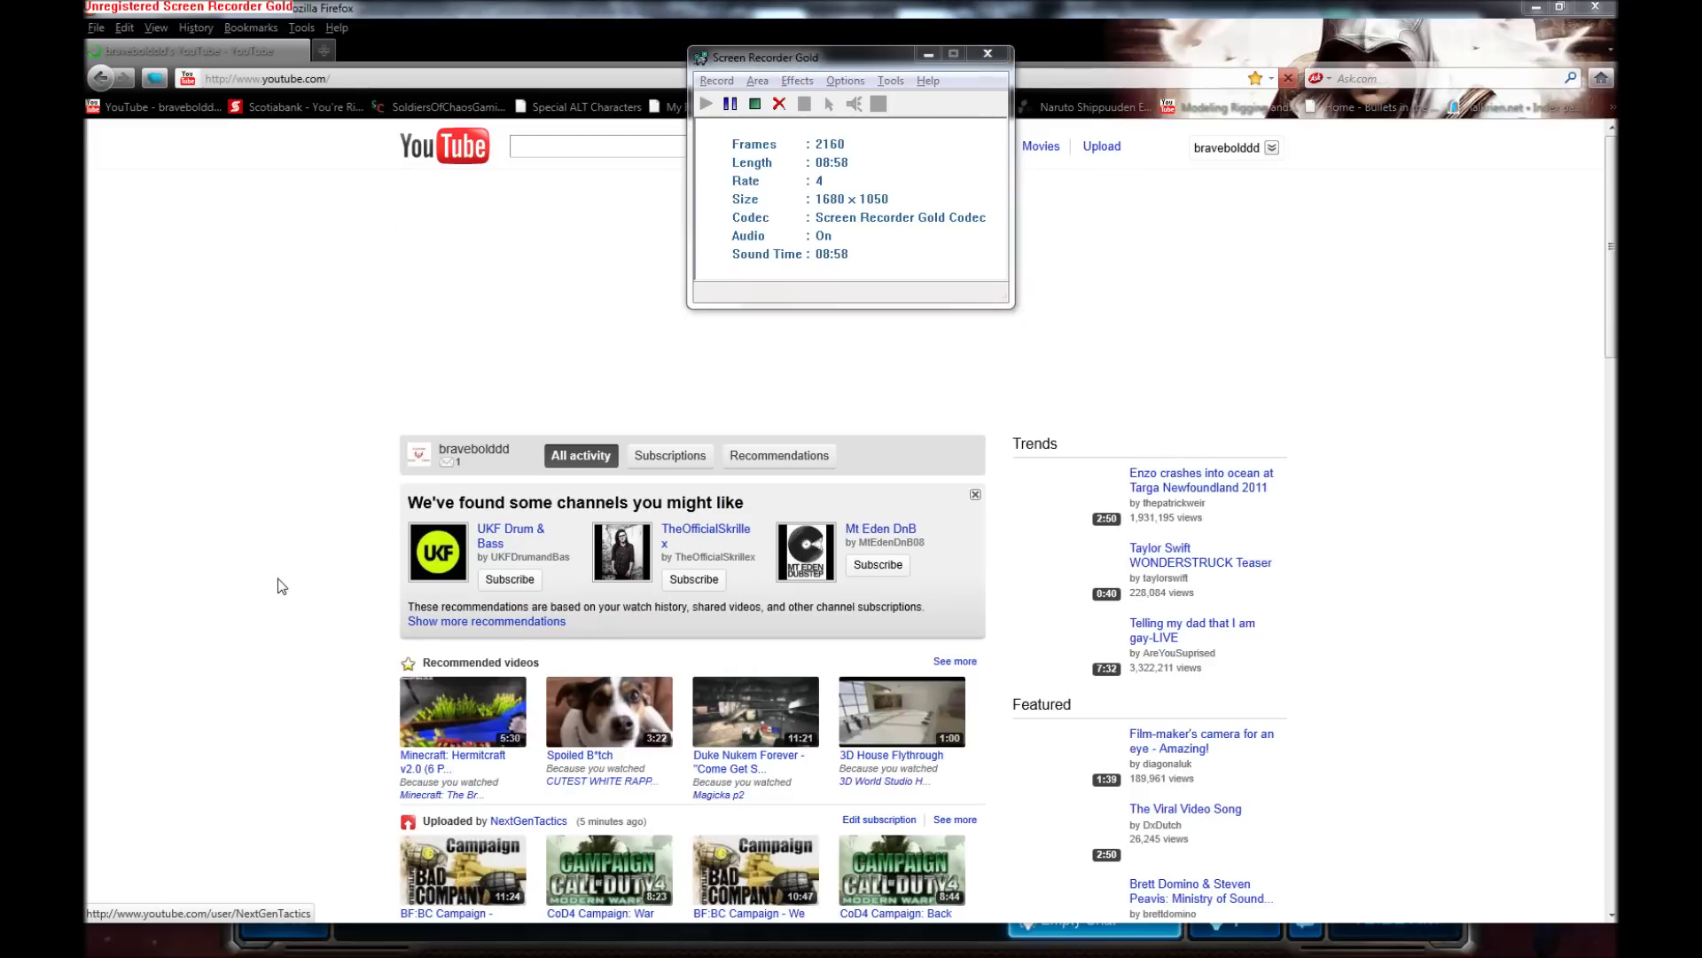
{"action": "scroll", "coordinate": [284, 596], "scroll_direction": "down", "scroll_amount": 5}
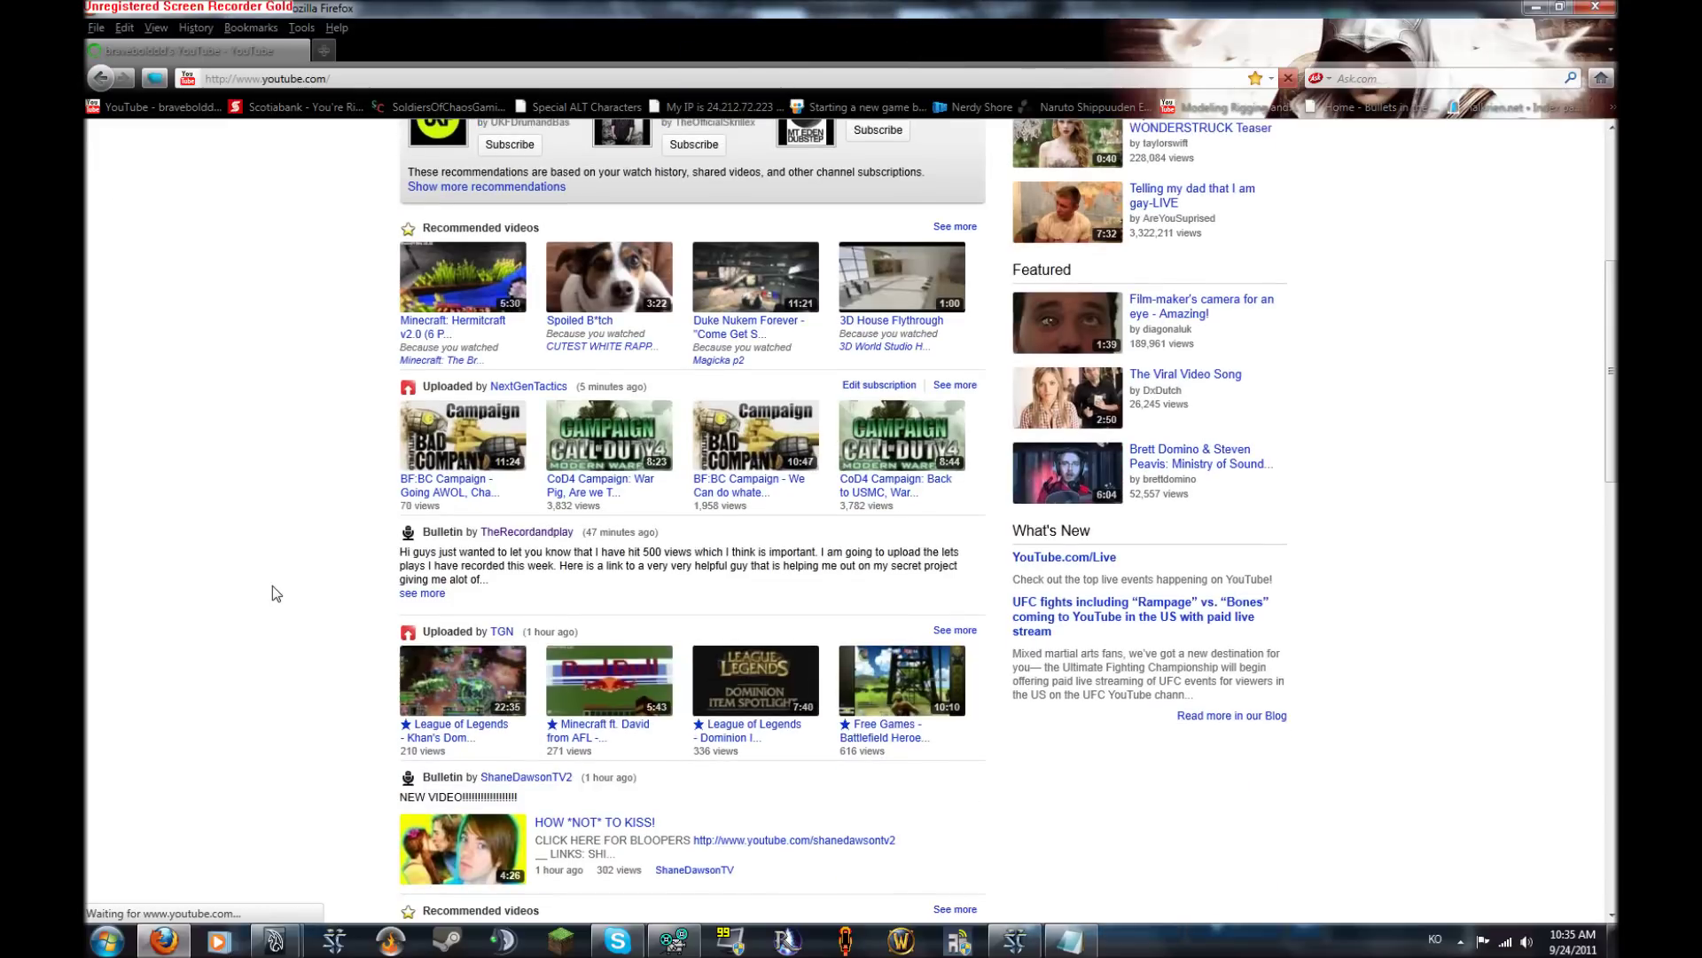
{"action": "left_click", "coordinate": [518, 533]}
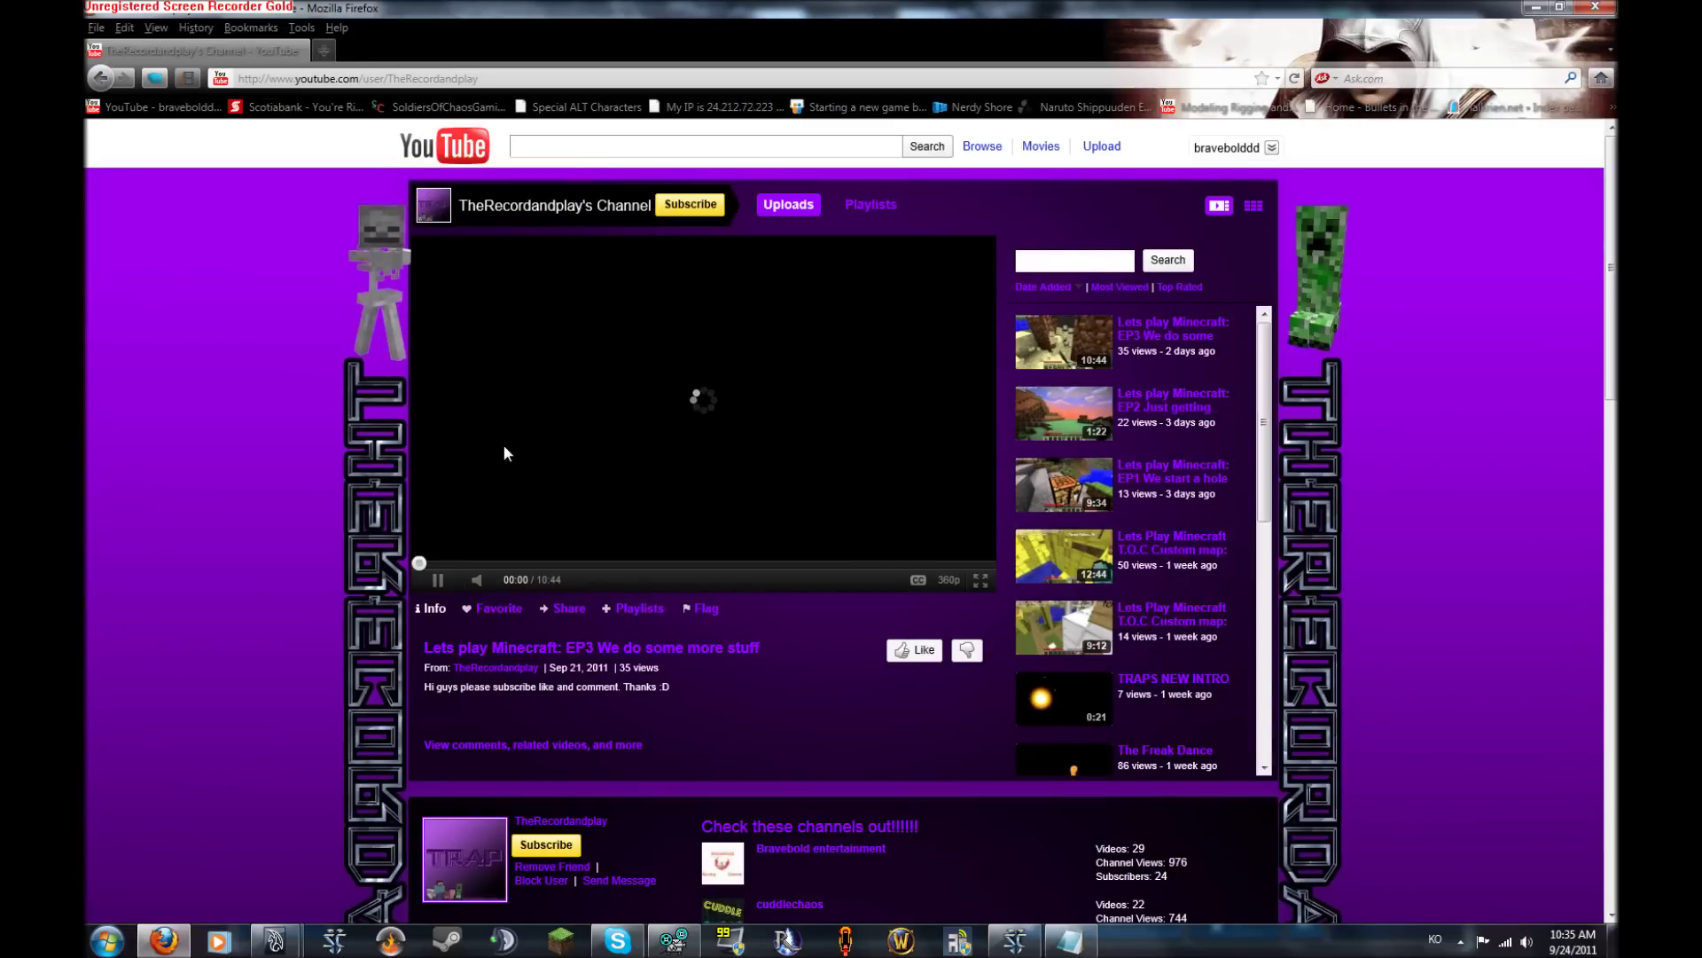
{"action": "left_click", "coordinate": [701, 395]}
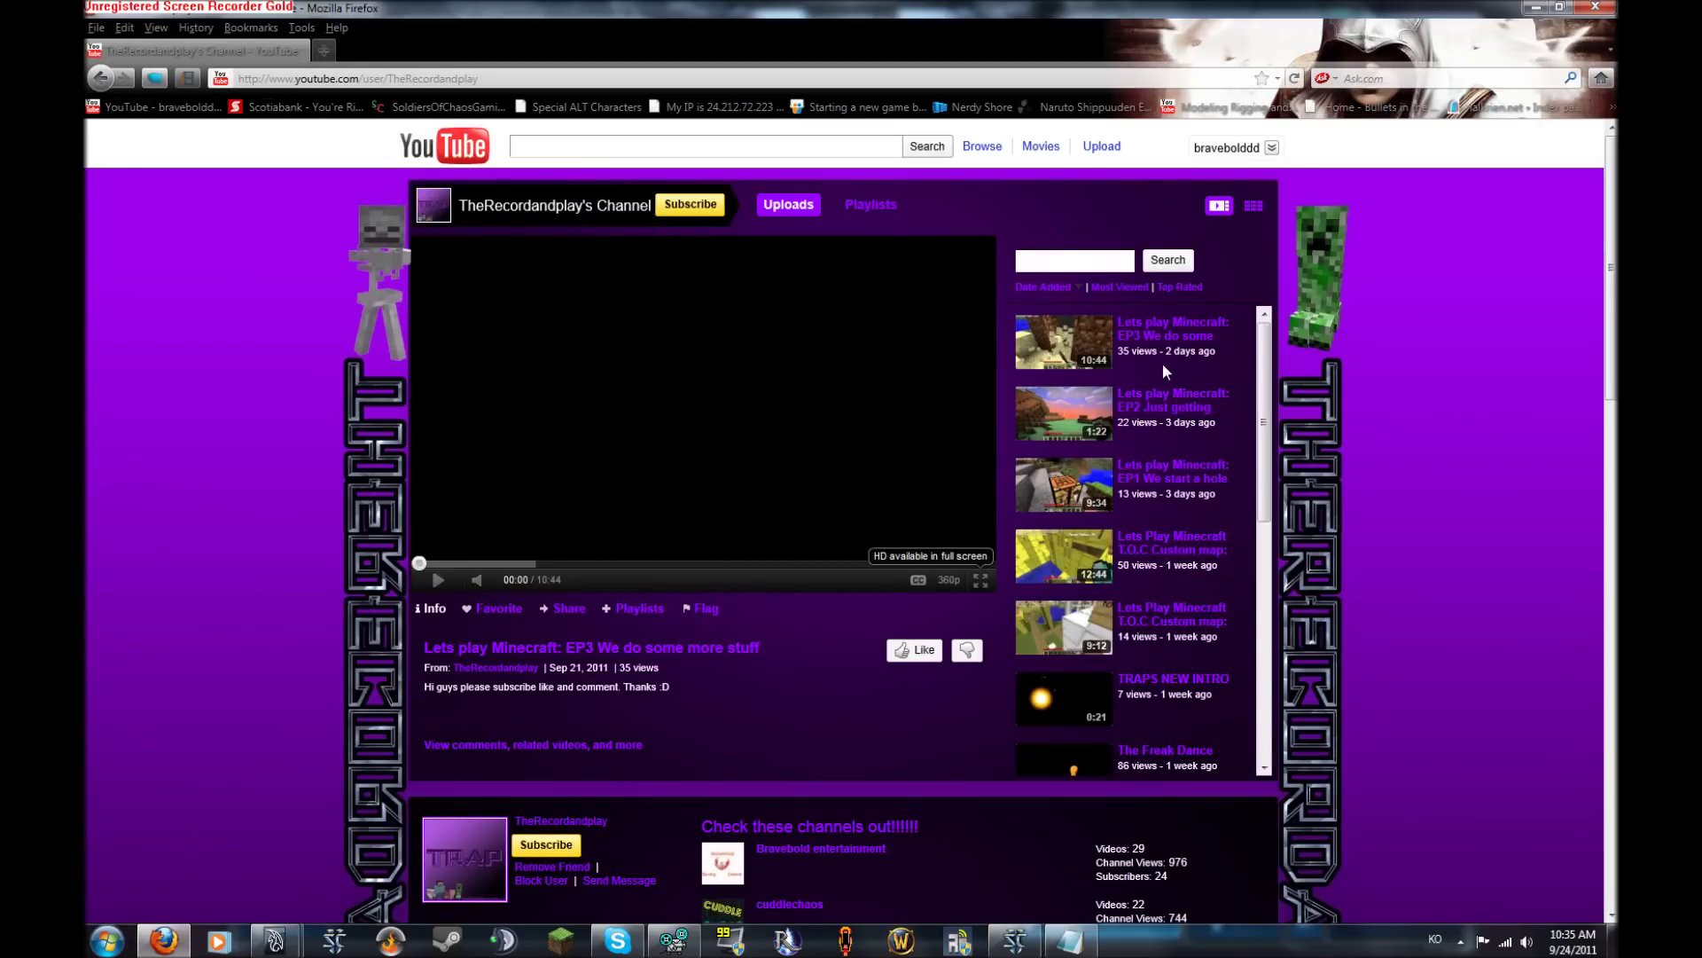
Look through the channel page's profile, subscribers and recent activity, return to its start, and switch to Screen Recorder Gold
{"action": "scroll", "coordinate": [851, 523], "scroll_direction": "down", "scroll_amount": 4}
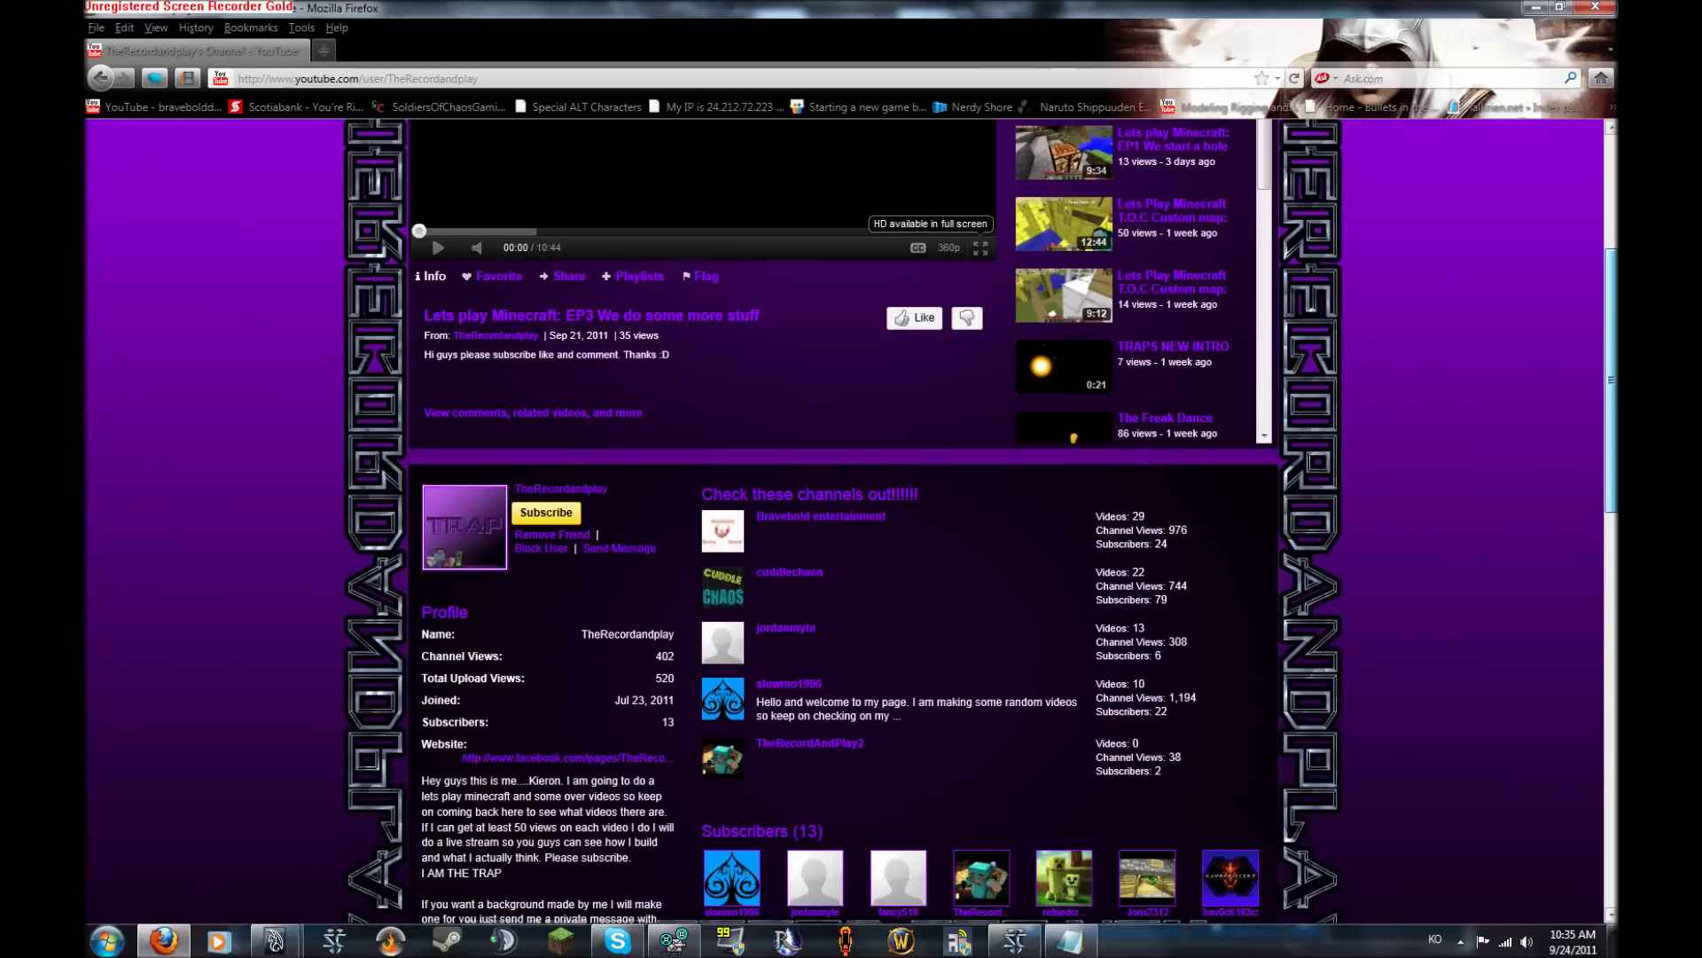
{"action": "scroll", "coordinate": [1210, 601], "scroll_direction": "down", "scroll_amount": 6}
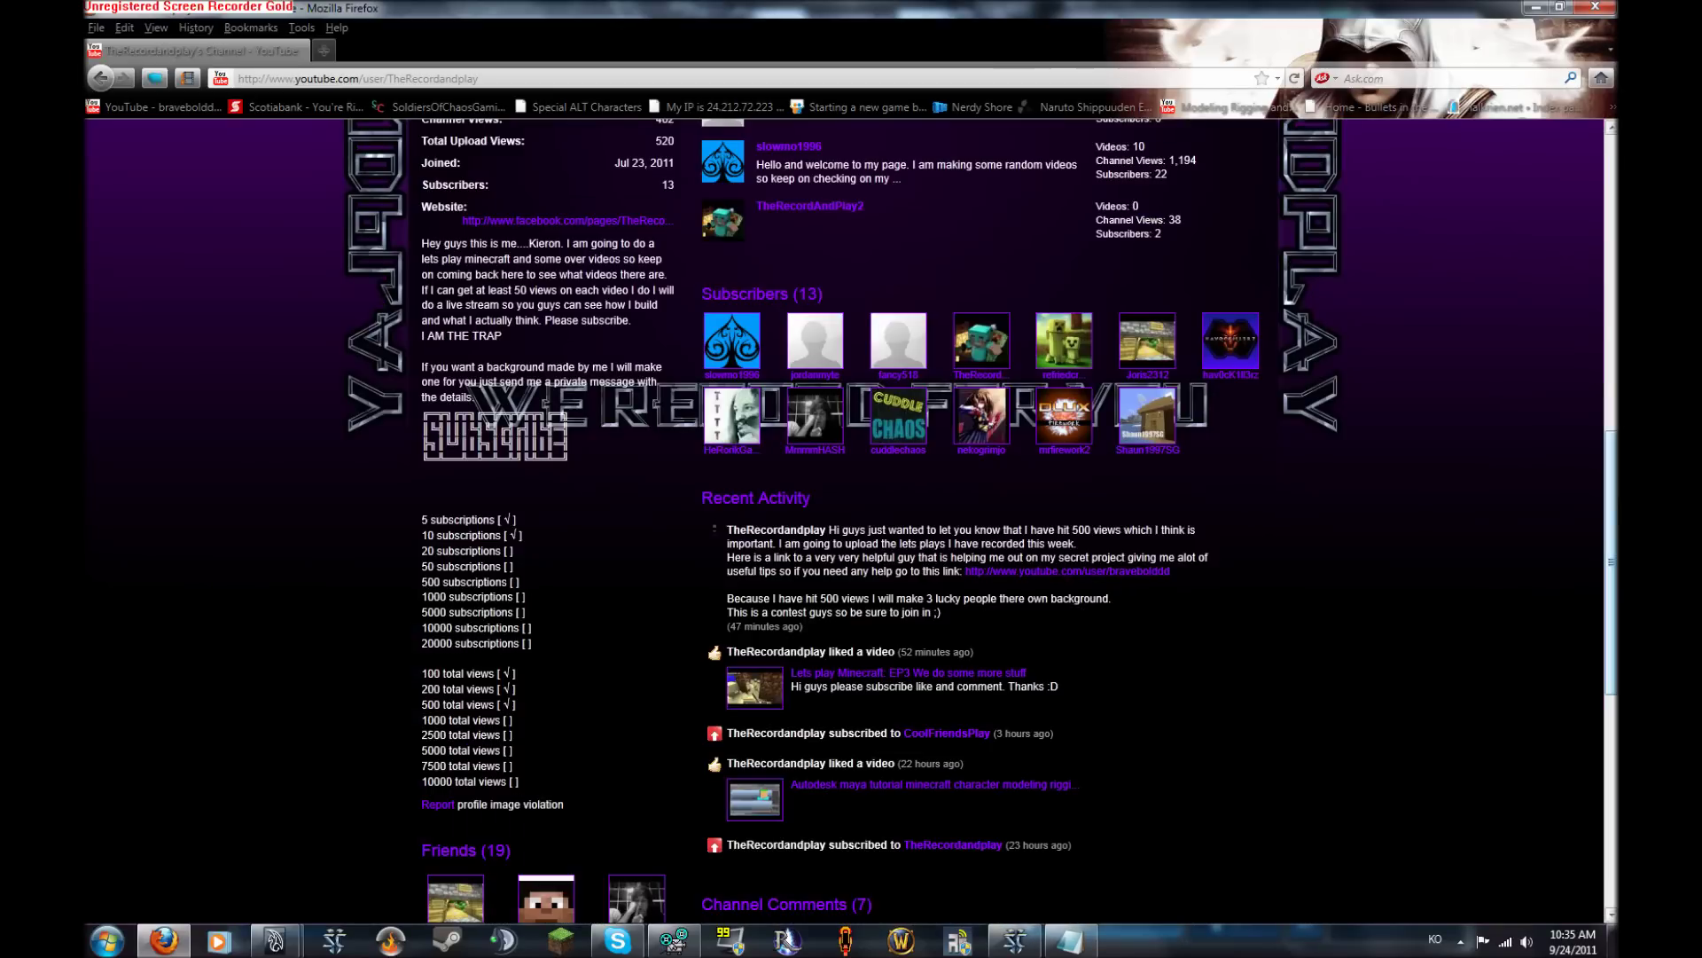
{"action": "scroll", "coordinate": [1454, 601], "scroll_direction": "up", "scroll_amount": 10}
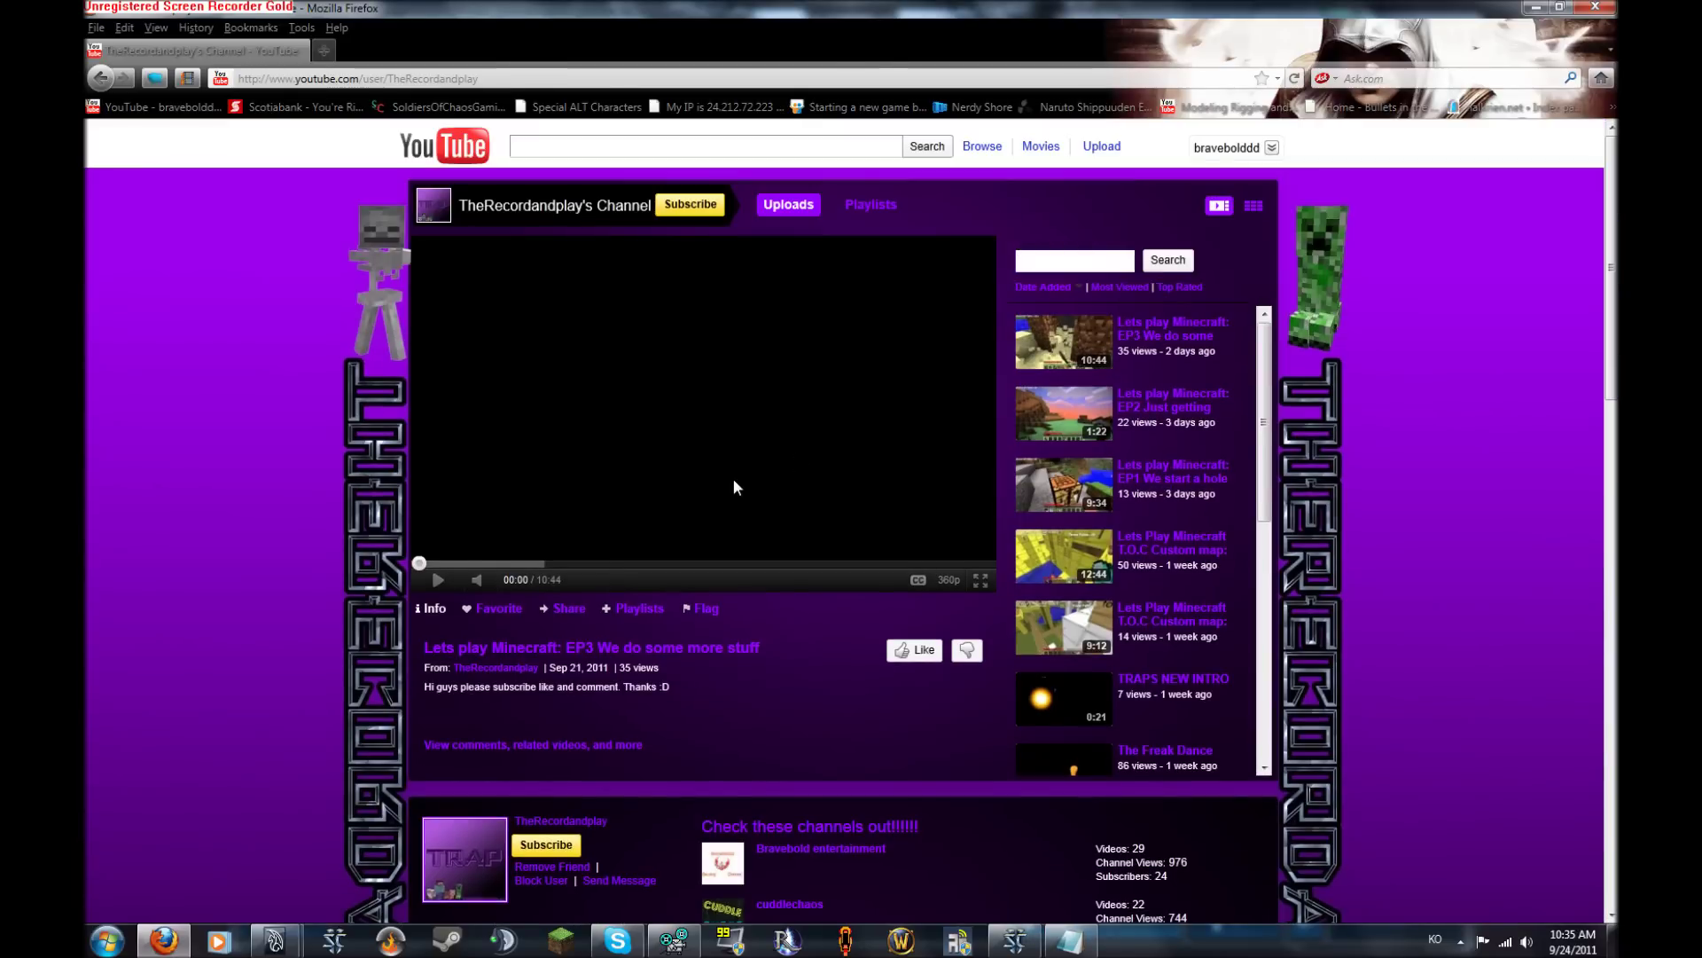
{"action": "left_click", "coordinate": [684, 945]}
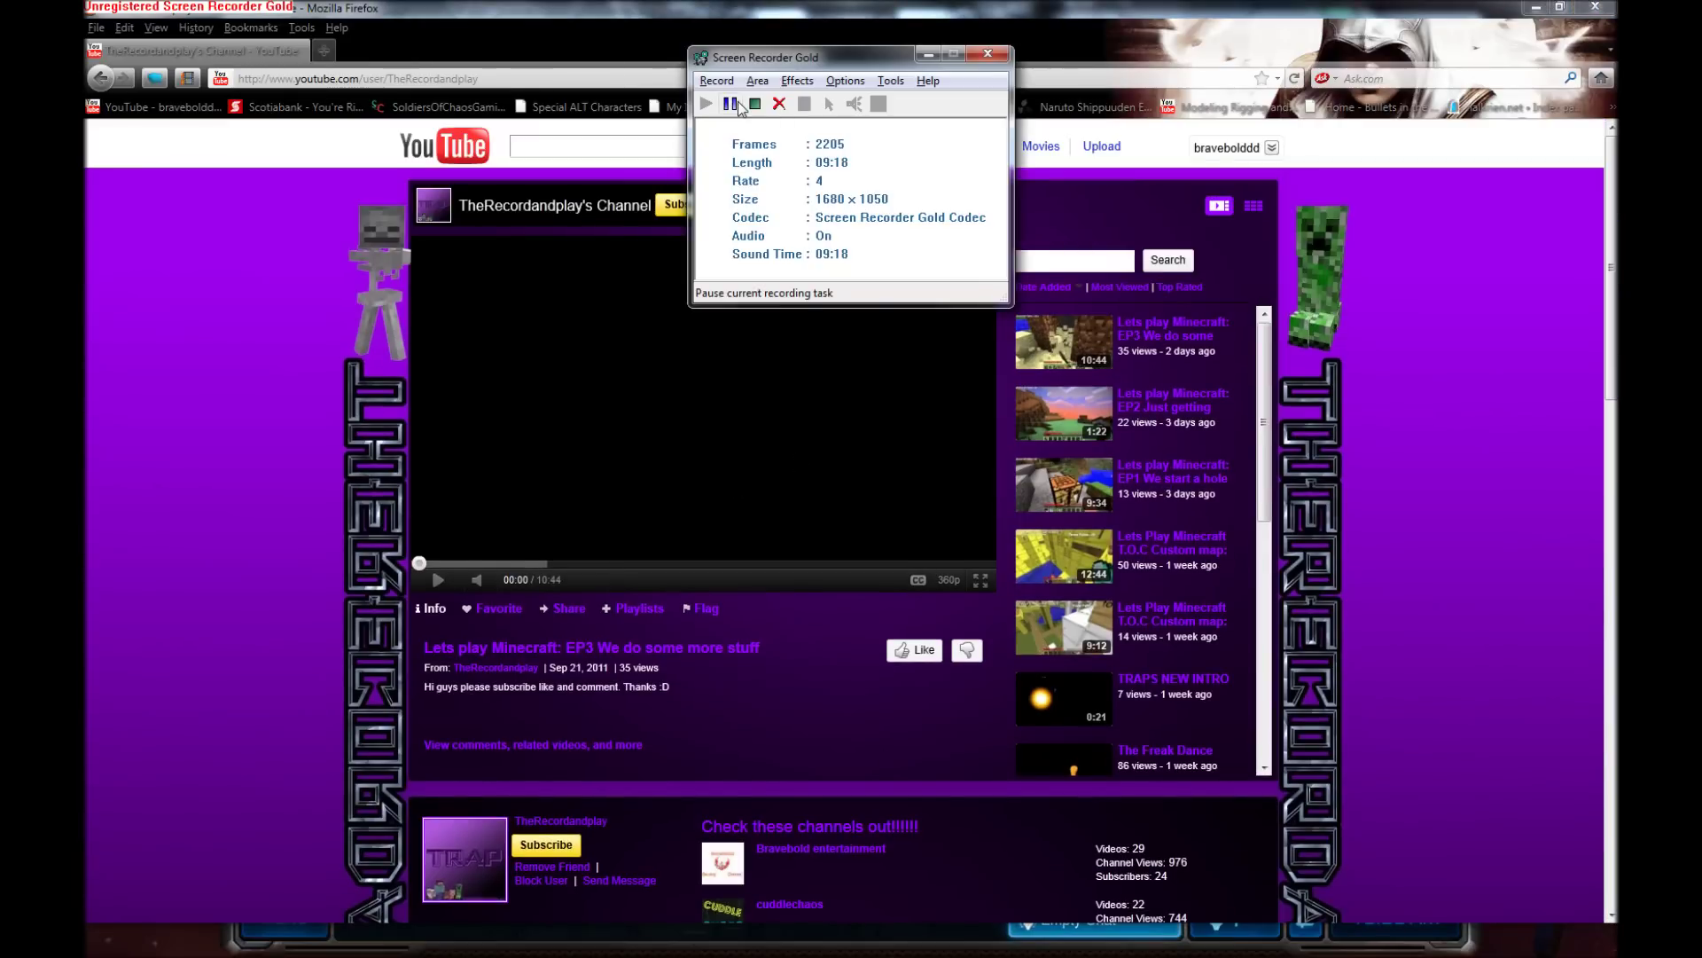